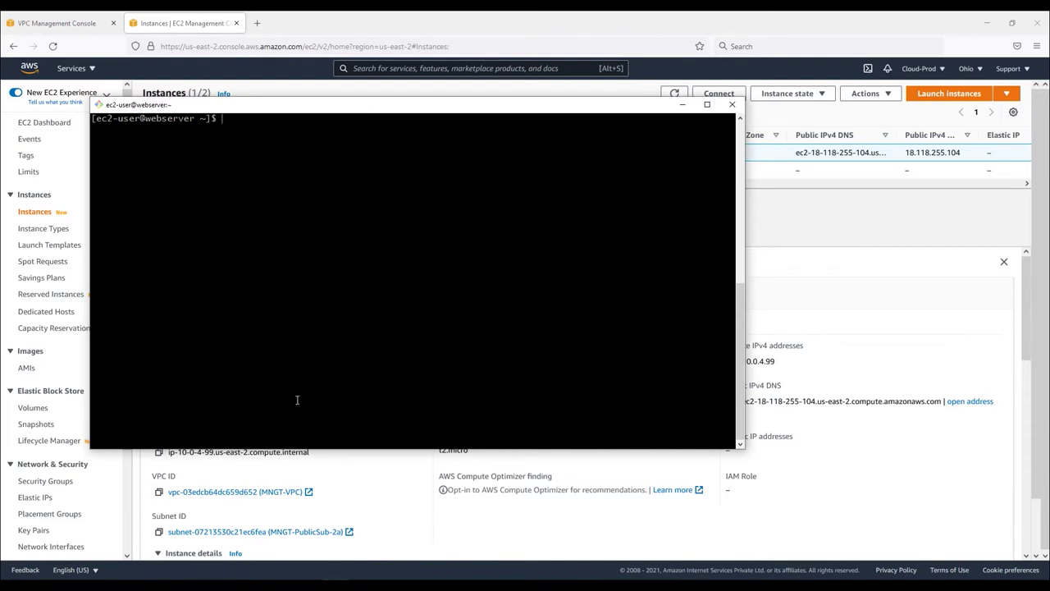
Step: Copy the command netstat -an| grep ESTABLISHED from the Notepad notes and run it in the web server's SSH session
{"action": "left_click", "coordinate": [277, 589]}
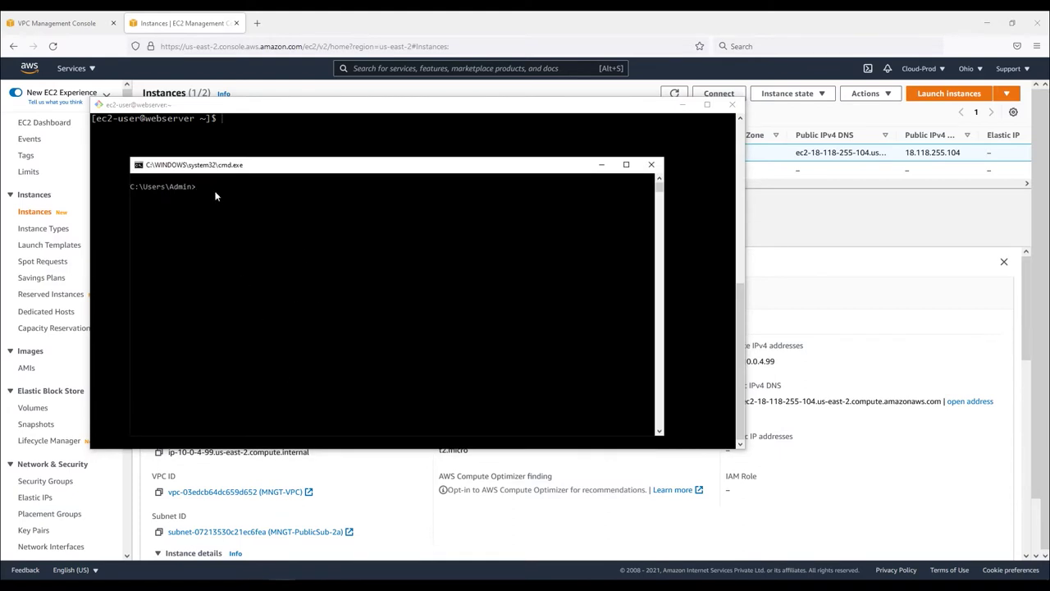
{"action": "left_click", "coordinate": [602, 164]}
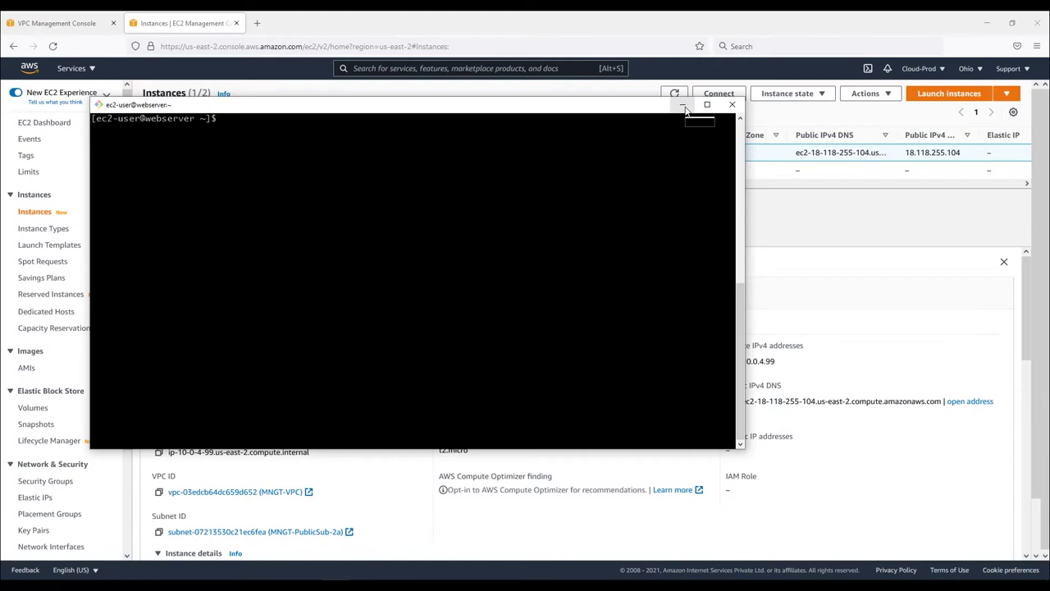
{"action": "left_click", "coordinate": [377, 575]}
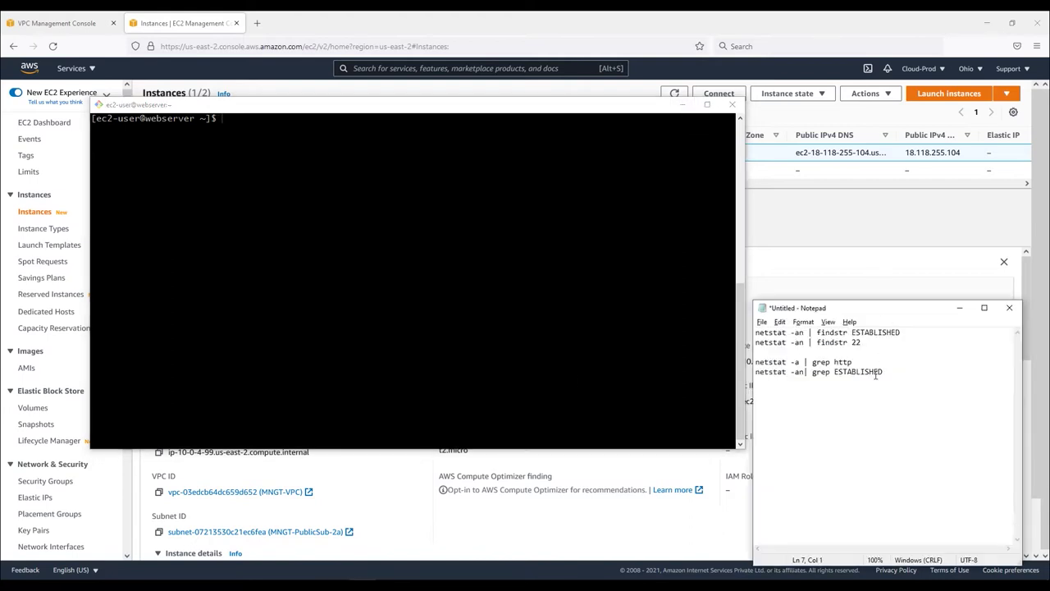
{"action": "left_click_drag", "start_coordinate": [885, 373], "coordinate": [758, 373]}
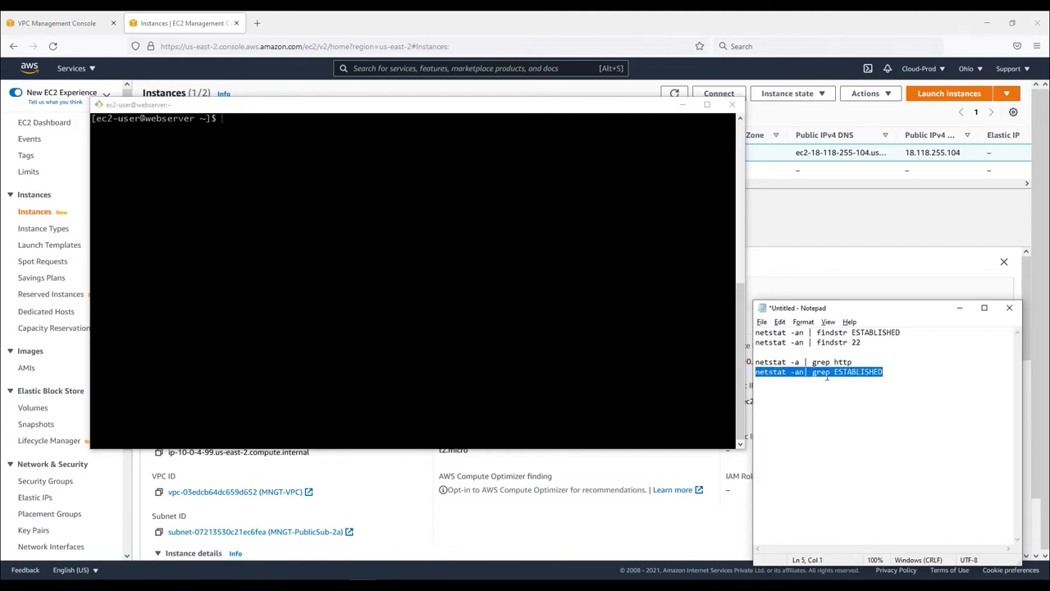
{"action": "right_click", "coordinate": [283, 167]}
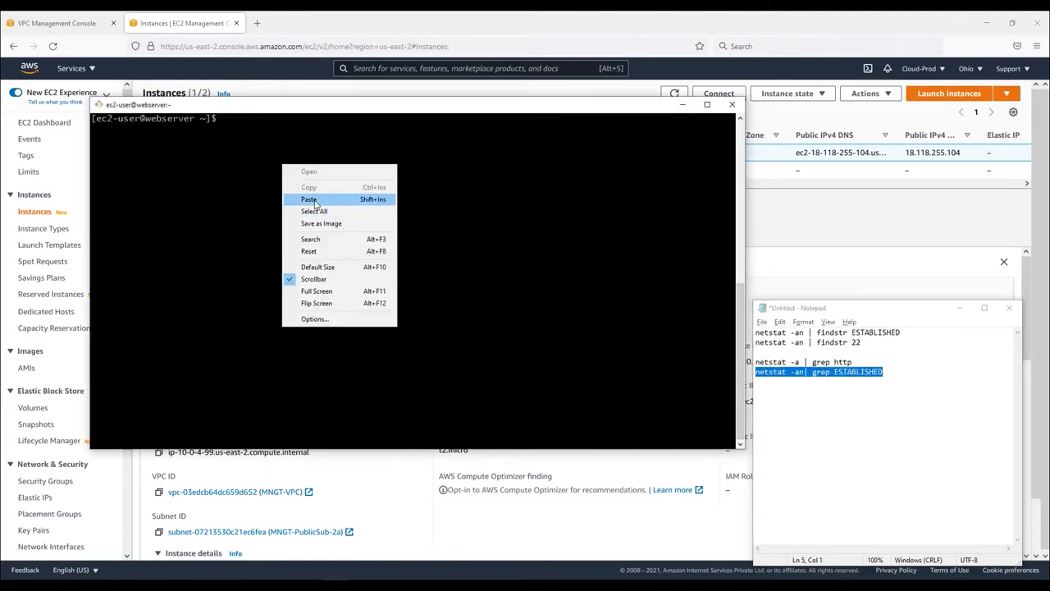
{"action": "left_click", "coordinate": [328, 200]}
{"action": "key", "text": "Return"}
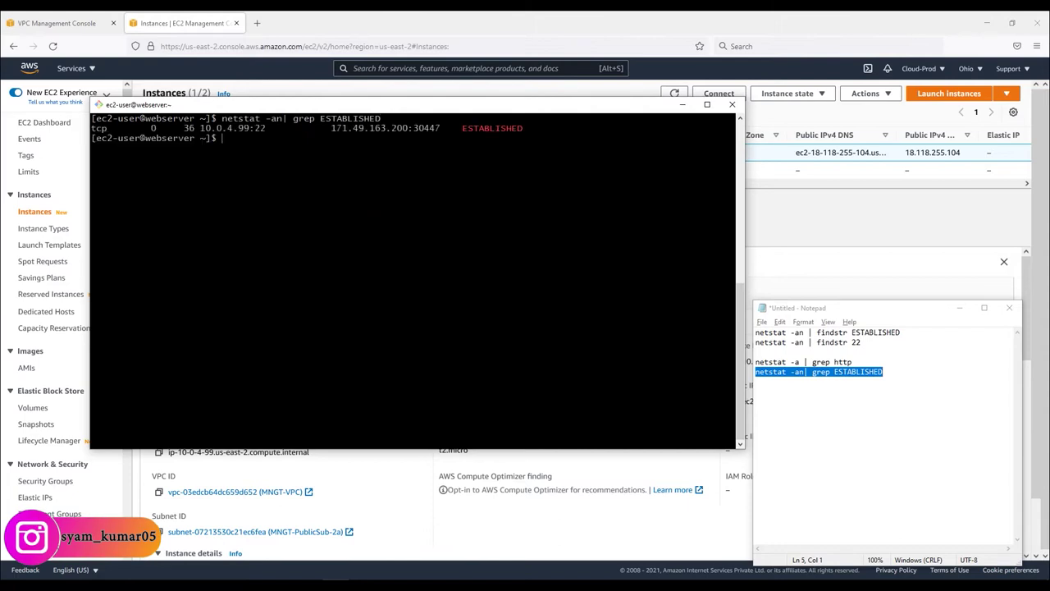
Step: Examine the local address, both port numbers and the remote IP address of the web server's established connection
{"action": "left_click_drag", "start_coordinate": [200, 129], "coordinate": [239, 129]}
{"action": "left_click", "coordinate": [264, 128]}
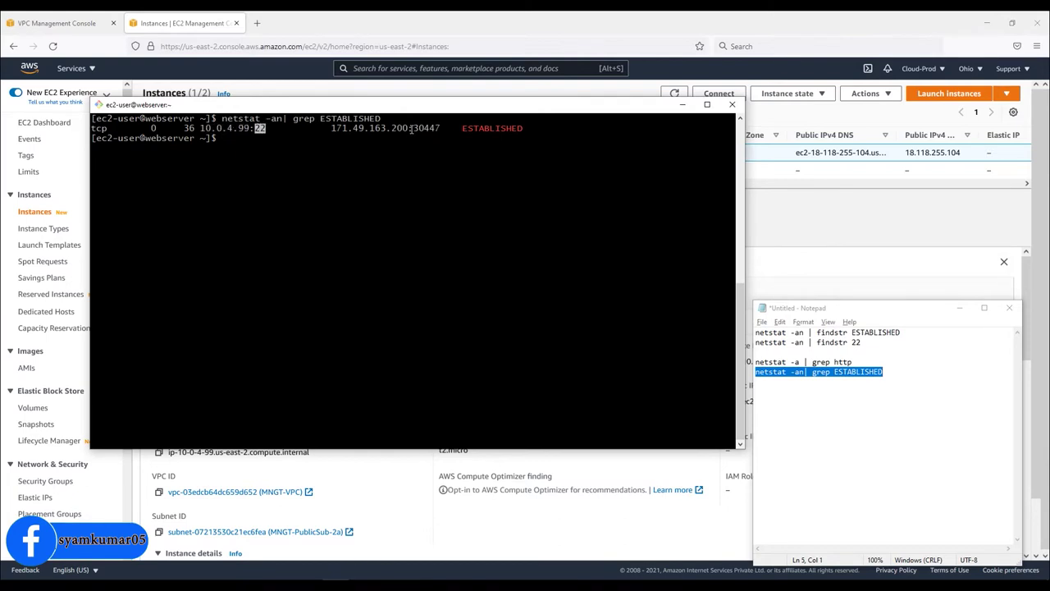
{"action": "left_click_drag", "start_coordinate": [412, 128], "coordinate": [439, 128]}
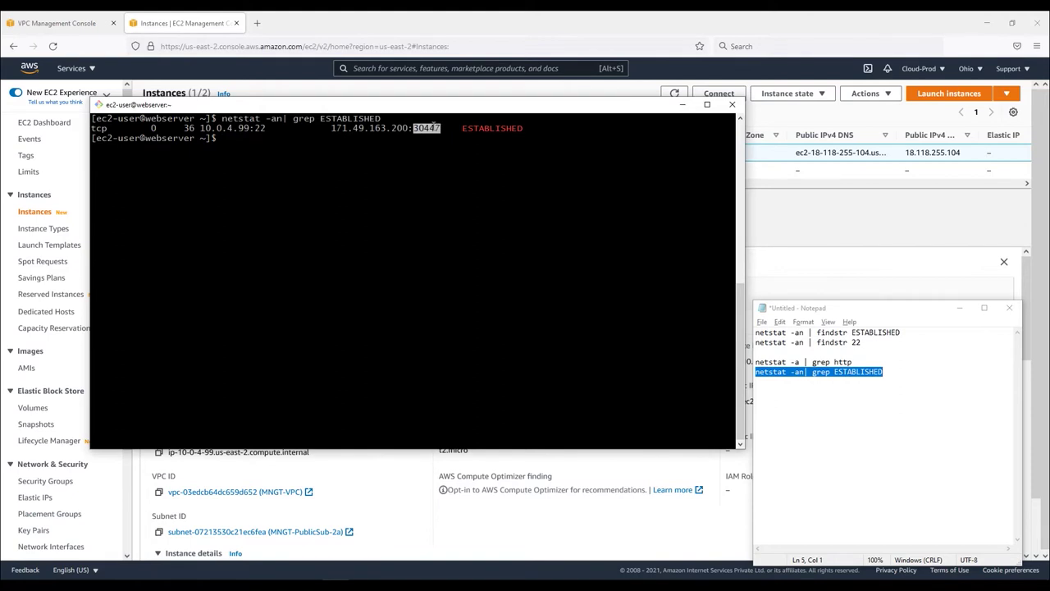
{"action": "left_click_drag", "start_coordinate": [329, 128], "coordinate": [401, 129]}
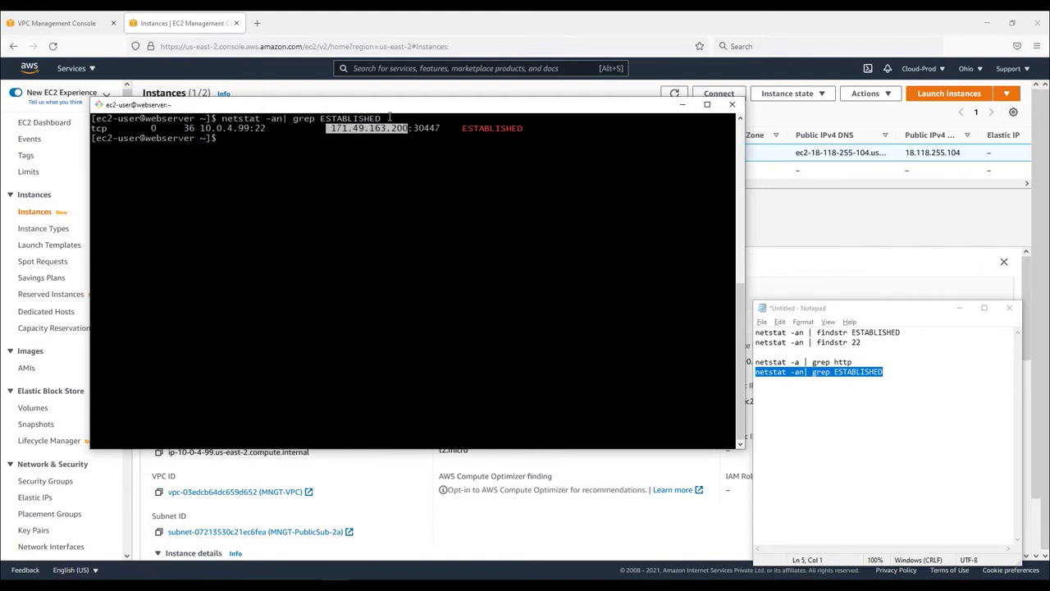
Step: Search for "ip?" in a new browser tab, open WhatIsMyIPAddress and compare the public IP with the SSH connection's remote address
{"action": "left_click", "coordinate": [259, 25]}
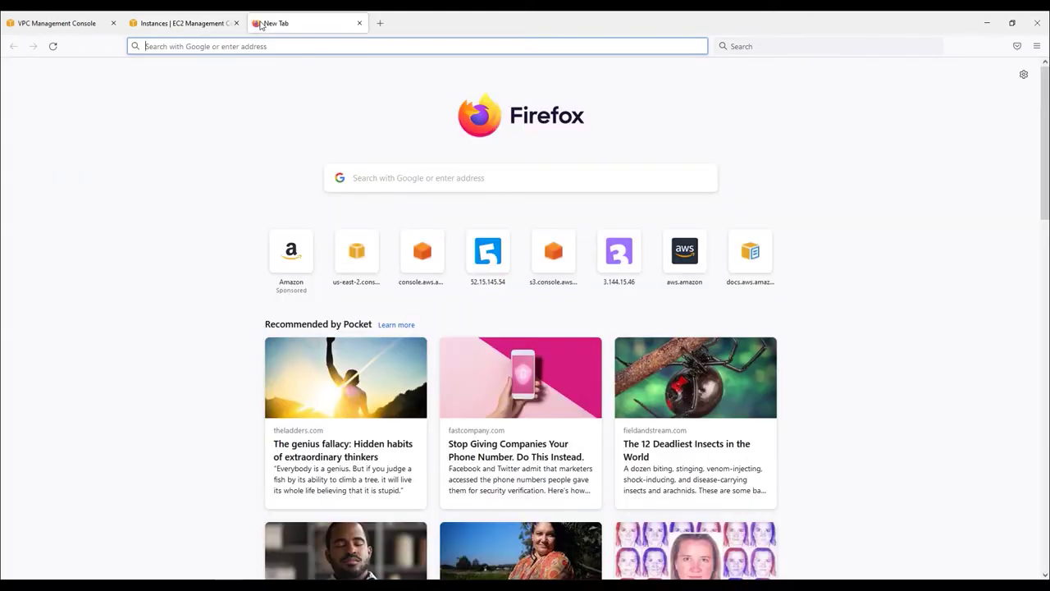
{"action": "type", "text": "ip?"}
{"action": "key", "text": "Return"}
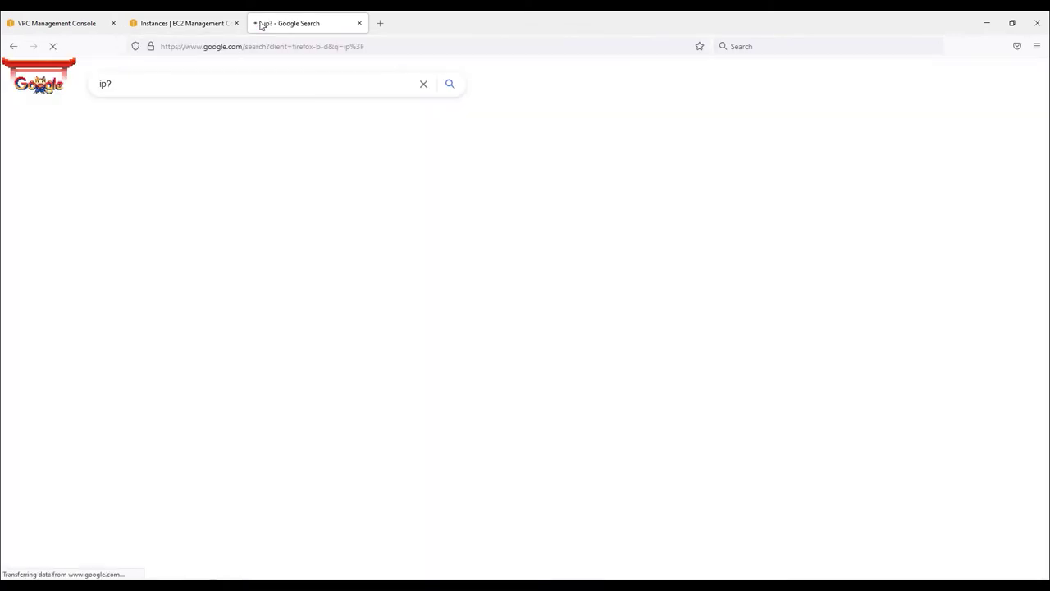
{"action": "left_click", "coordinate": [167, 332]}
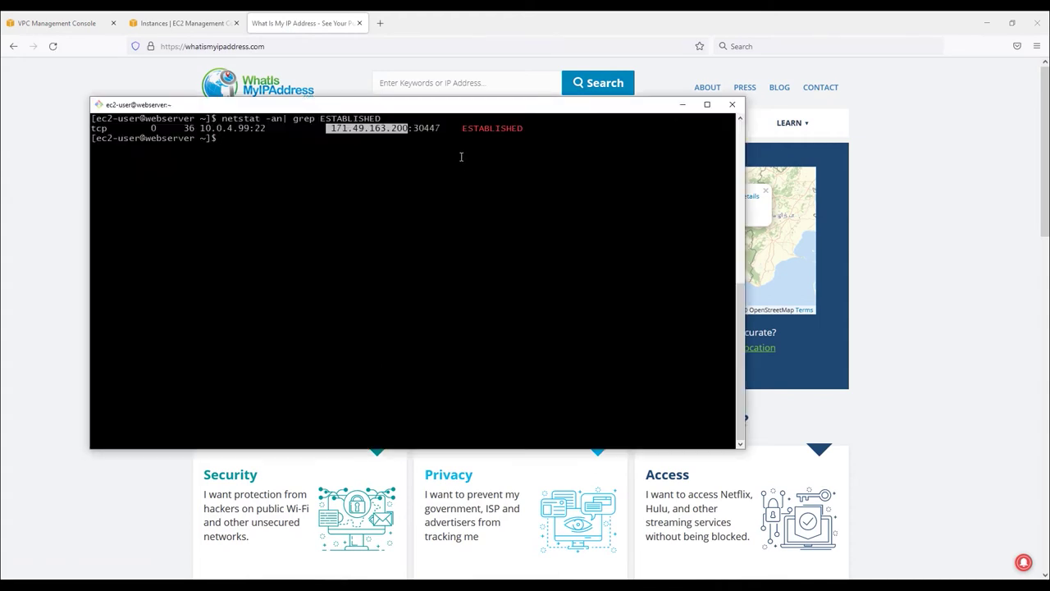
{"action": "left_click_drag", "start_coordinate": [326, 128], "coordinate": [348, 128]}
{"action": "left_click_drag", "start_coordinate": [413, 128], "coordinate": [440, 128]}
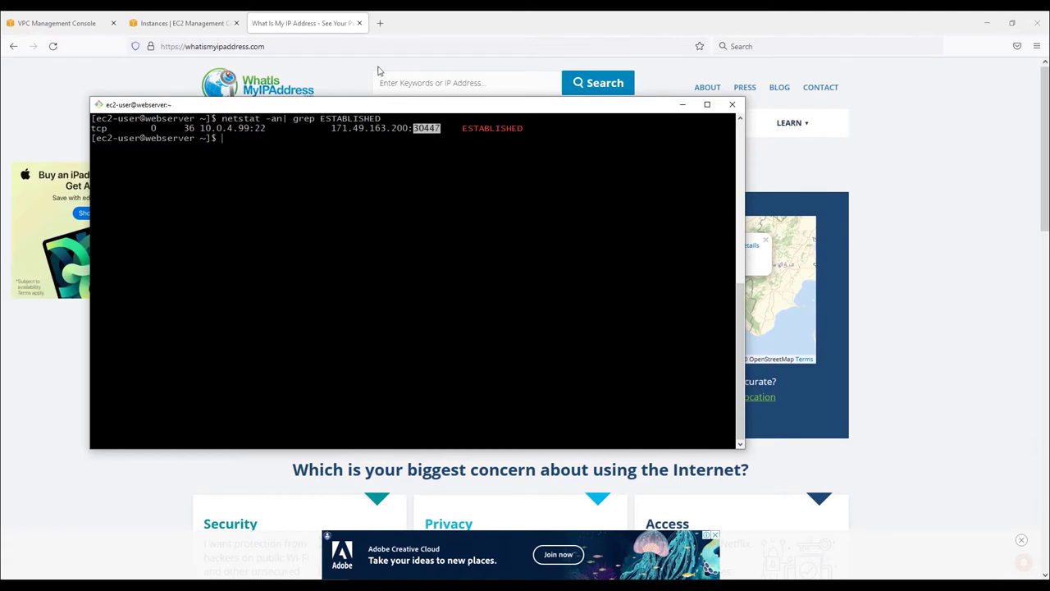
Step: Copy netstat -an | findstr ESTABLISHED from the Notepad notes and run it in the local Windows Command Prompt
{"action": "left_click", "coordinate": [182, 23]}
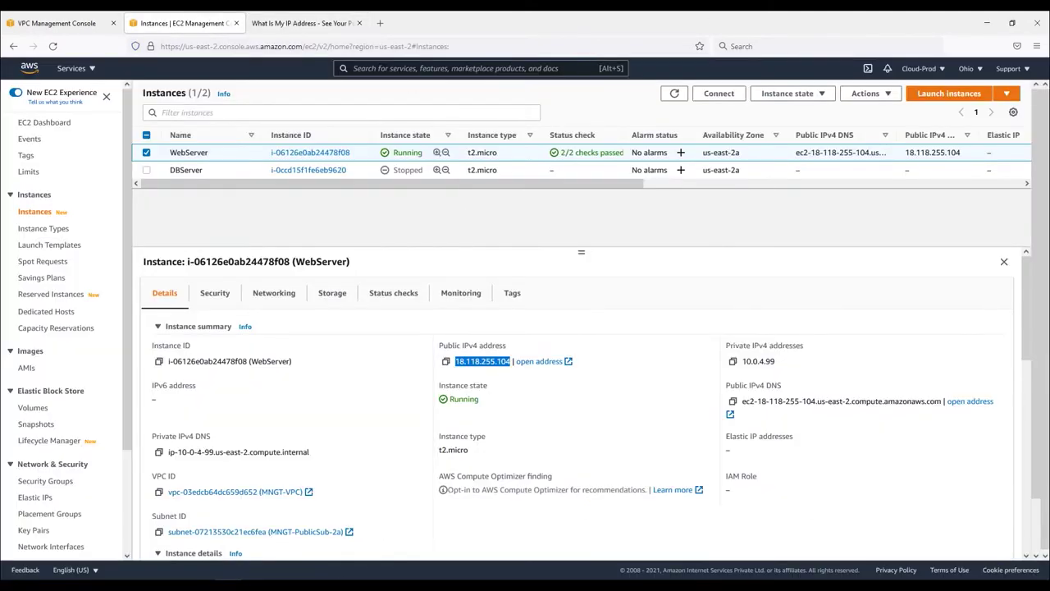
{"action": "left_click", "coordinate": [283, 537]}
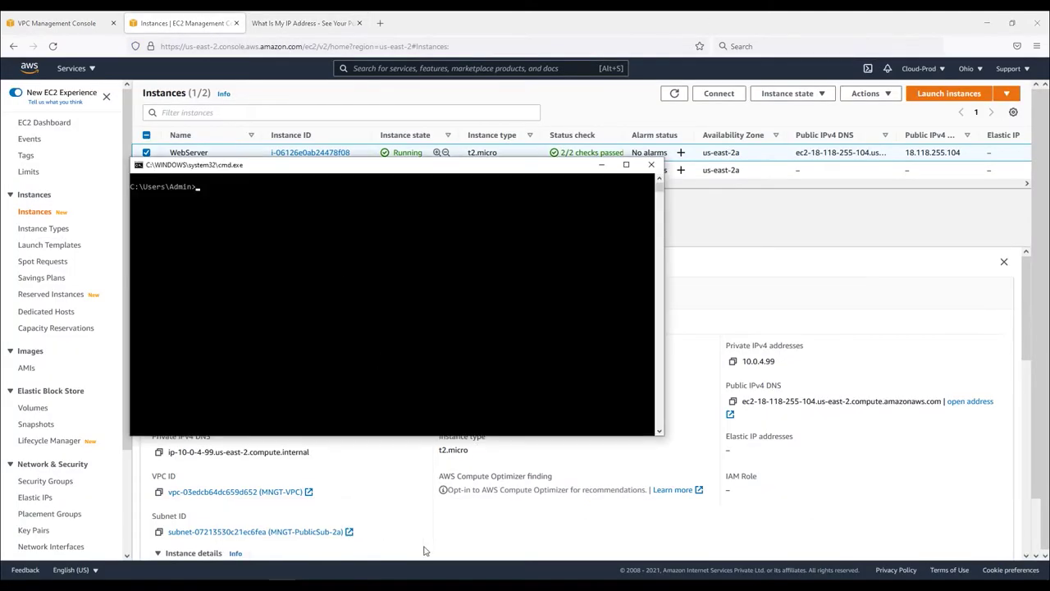
{"action": "left_click", "coordinate": [361, 521]}
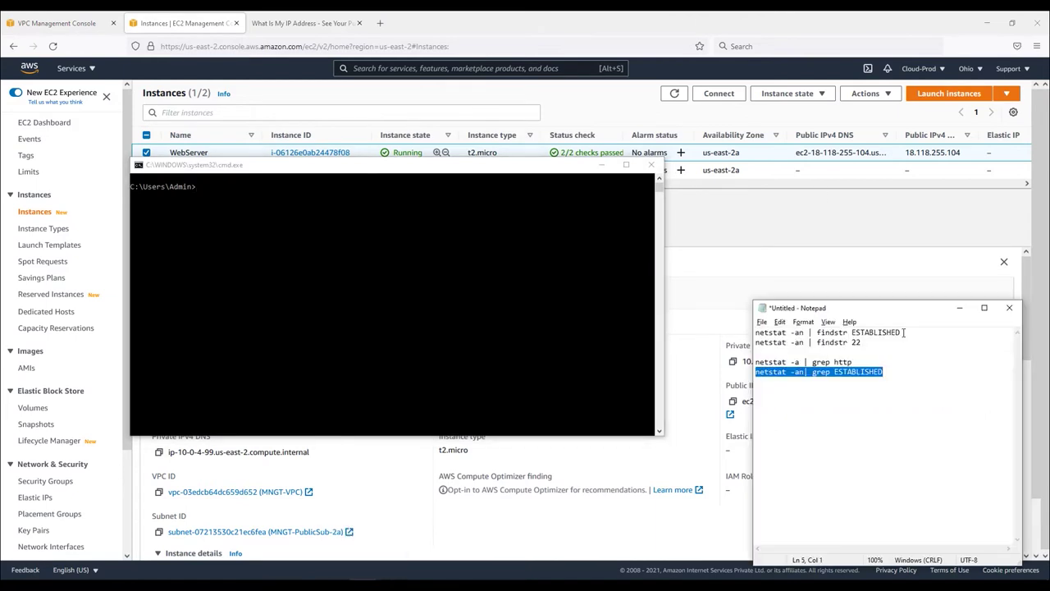
{"action": "left_click_drag", "start_coordinate": [904, 332], "coordinate": [755, 333]}
{"action": "key", "text": "ctrl+c"}
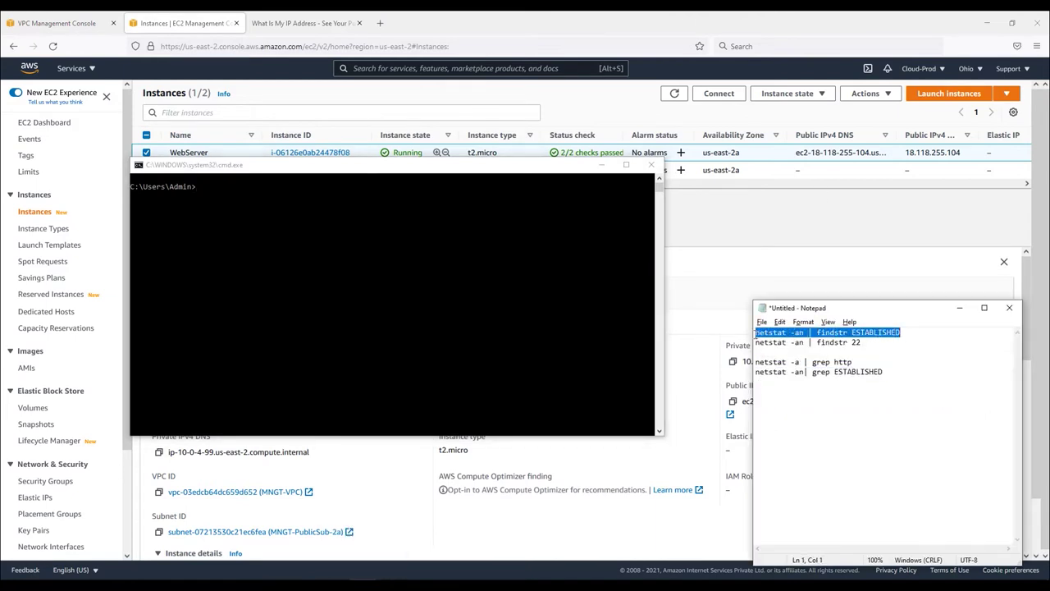
{"action": "left_click", "coordinate": [343, 274]}
{"action": "key", "text": "ctrl+v"}
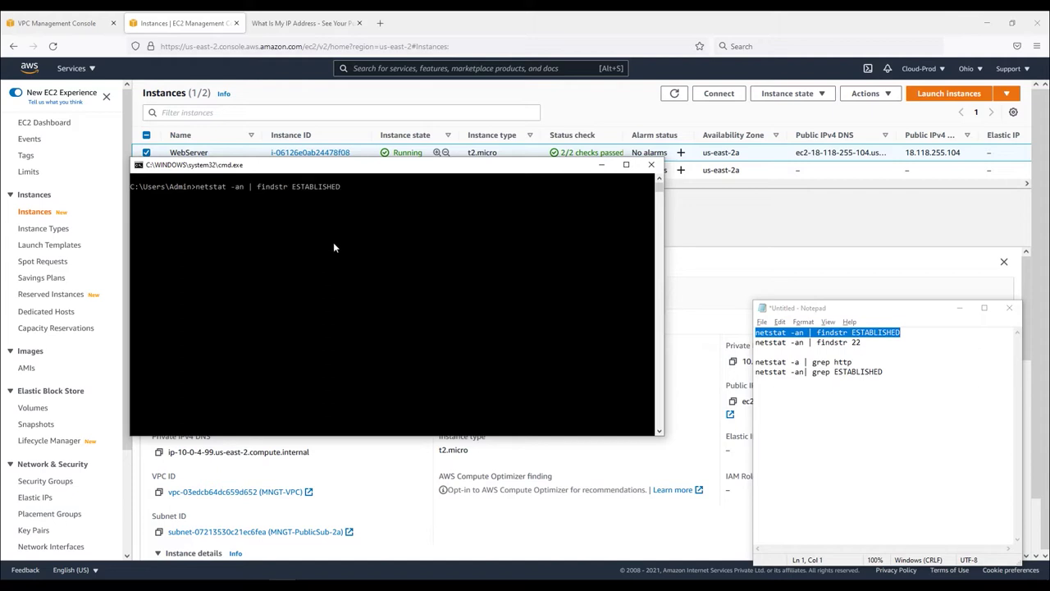
{"action": "key", "text": "Return"}
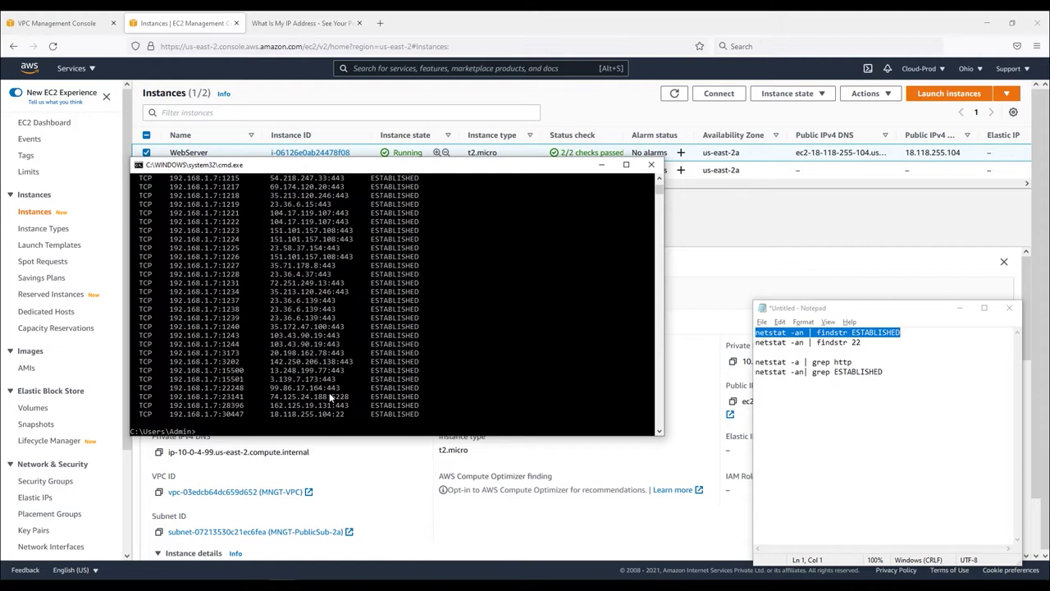
Step: Examine the local address, source port and destination port 22 in the local connection to the web server
{"action": "left_click_drag", "start_coordinate": [174, 417], "coordinate": [427, 418]}
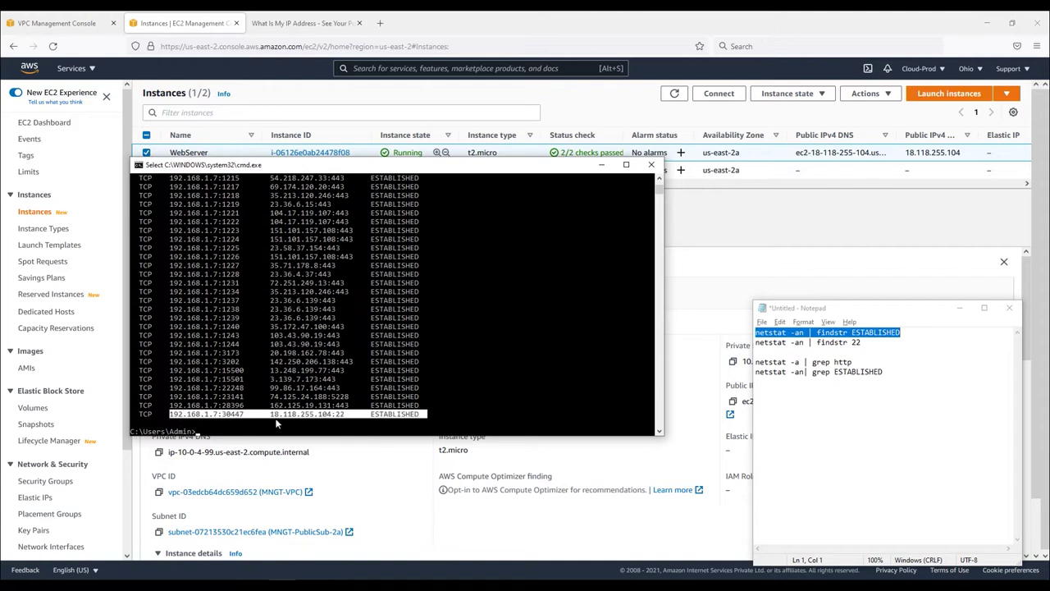
{"action": "double_click", "coordinate": [174, 417]}
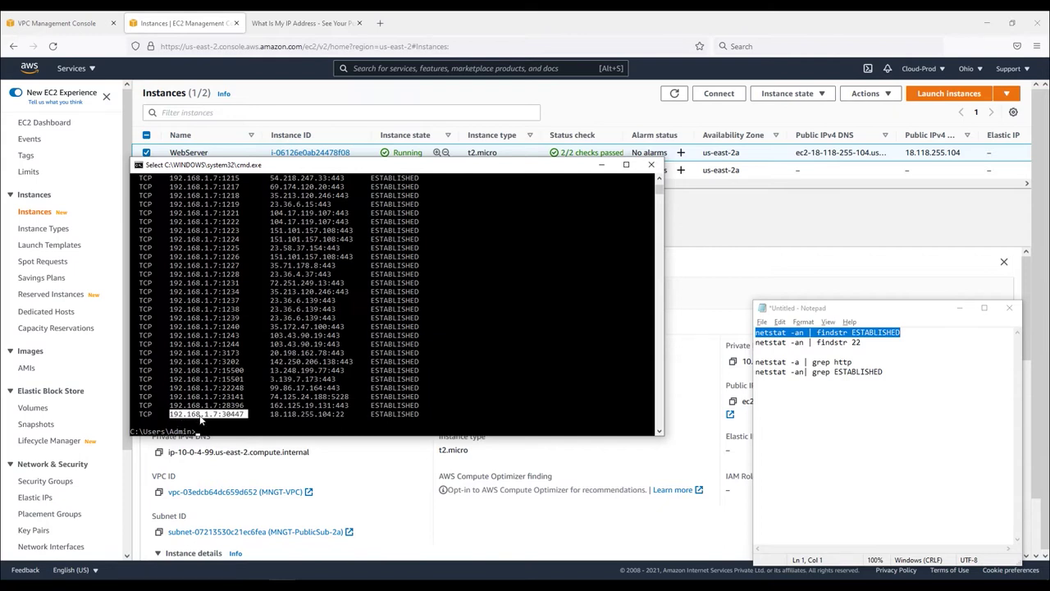
{"action": "left_click_drag", "start_coordinate": [222, 417], "coordinate": [339, 416]}
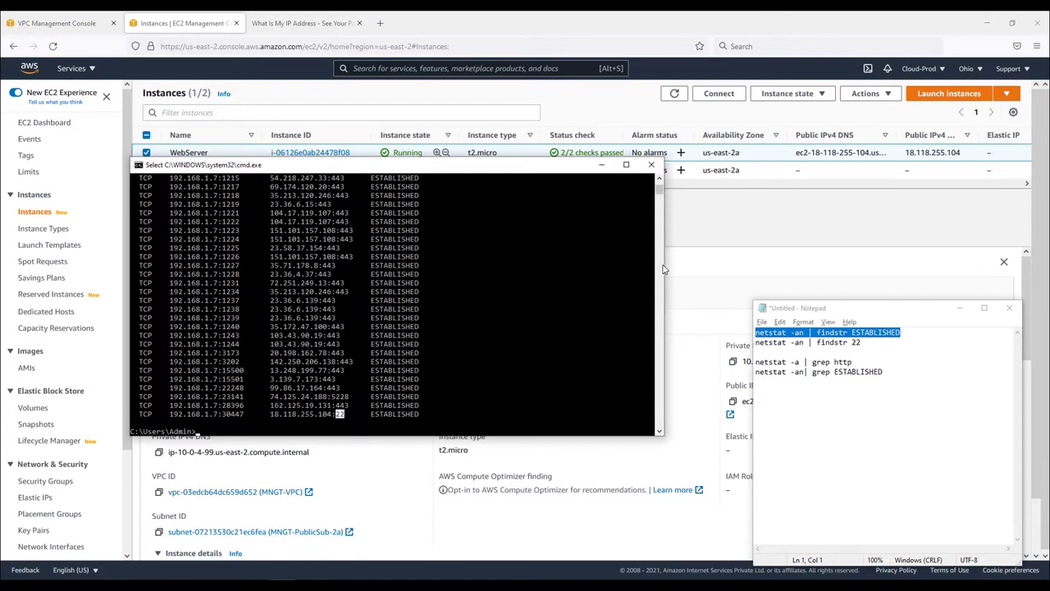
Step: Narrow the Command Prompt and SSH windows, place them side by side, and compare the connection's ports and IP addresses
{"action": "left_click_drag", "start_coordinate": [664, 266], "coordinate": [557, 266]}
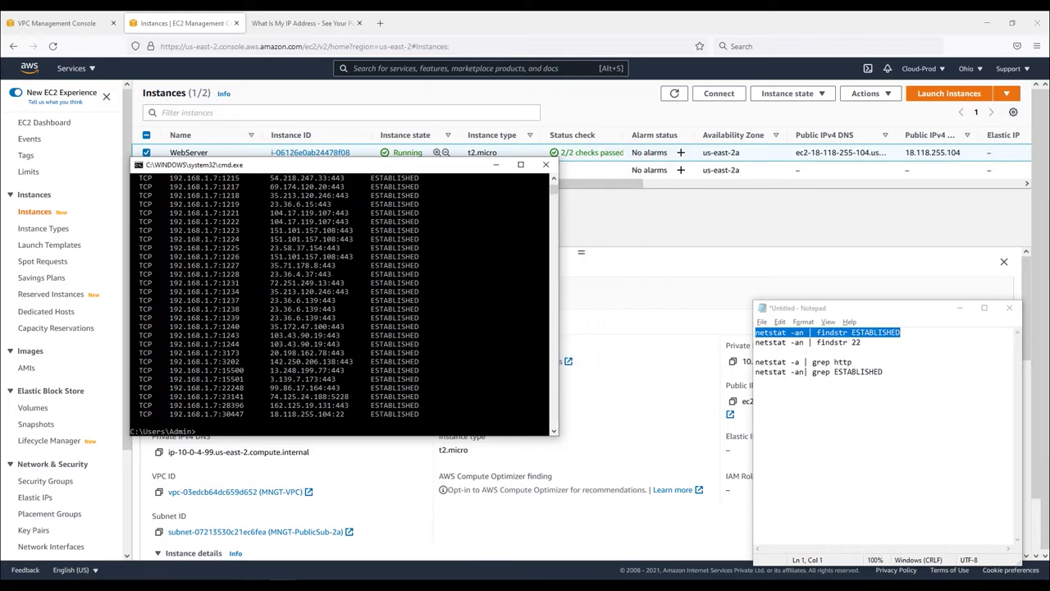
{"action": "left_click_drag", "start_coordinate": [361, 170], "coordinate": [846, 189]}
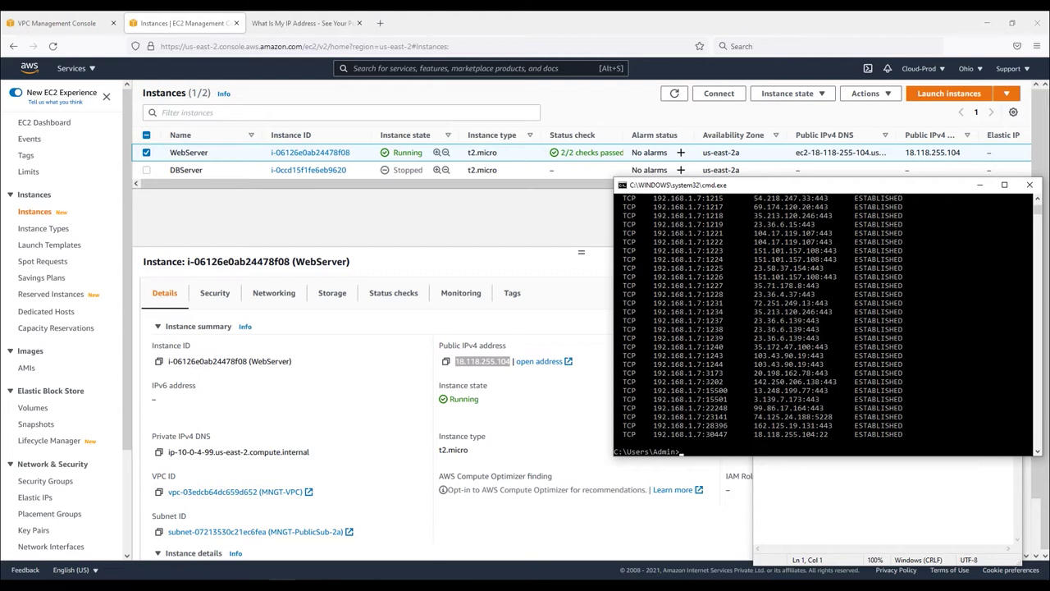
{"action": "key", "text": "alt+Tab"}
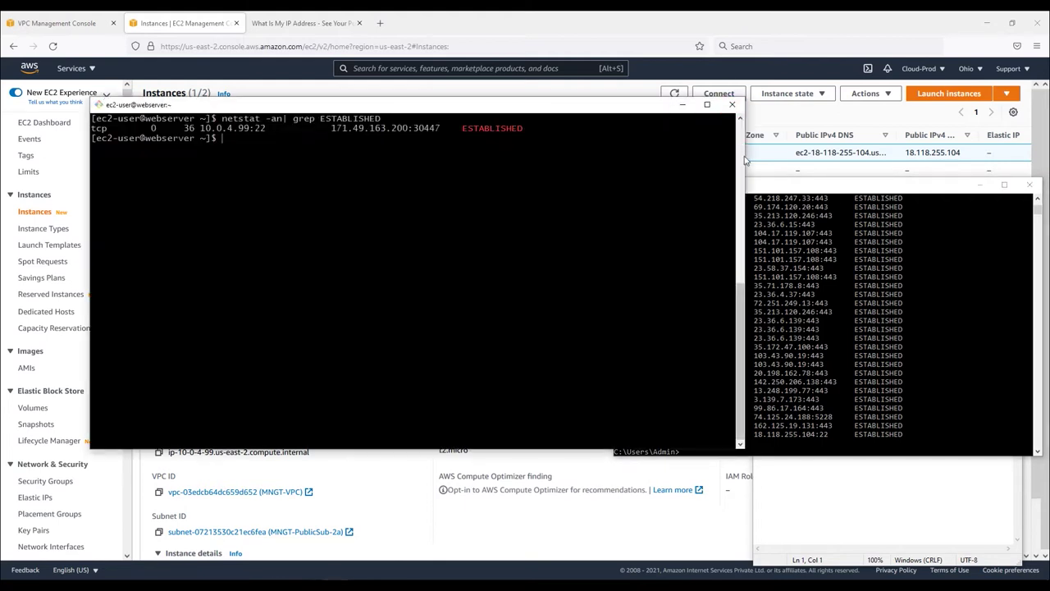
{"action": "left_click_drag", "start_coordinate": [744, 158], "coordinate": [595, 159]}
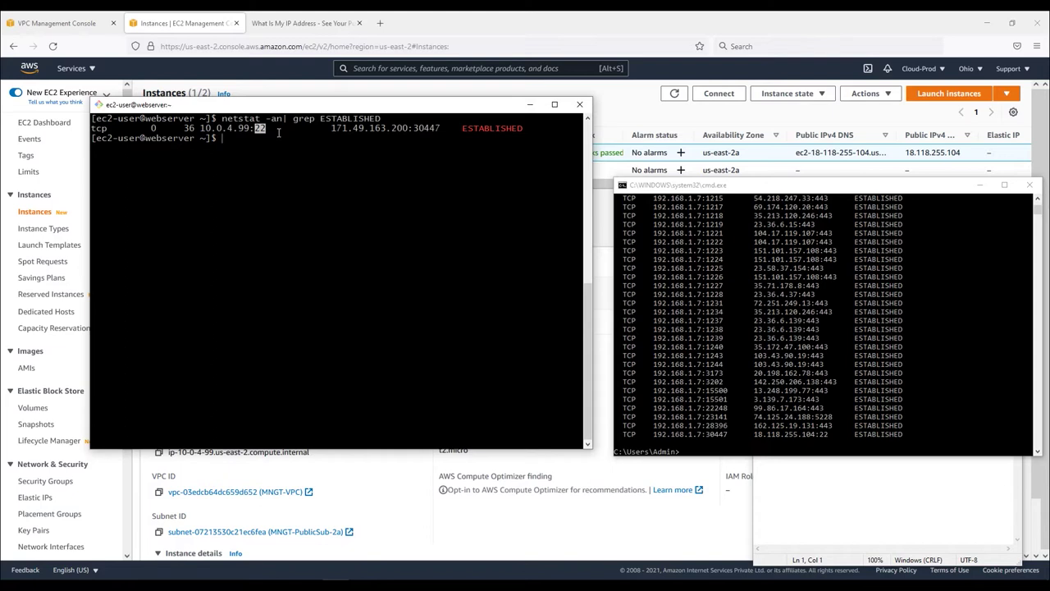
{"action": "left_click_drag", "start_coordinate": [414, 128], "coordinate": [441, 128]}
{"action": "left_click_drag", "start_coordinate": [332, 129], "coordinate": [407, 128]}
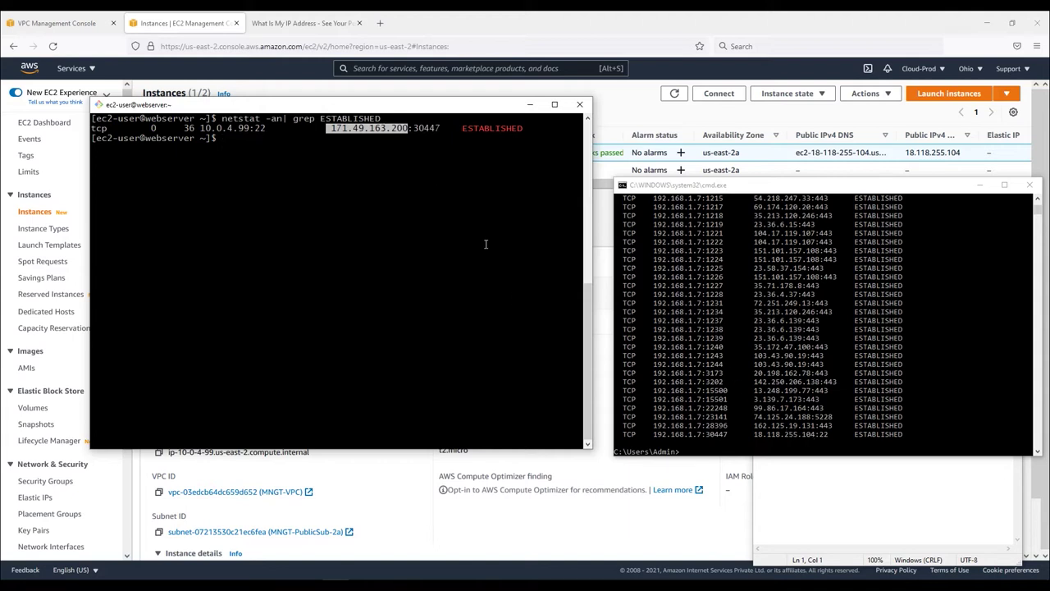
Step: Filter the VPC console by MNGT-VPC, then select that VPC in the VPC list and enlarge its details view
{"action": "left_click", "coordinate": [351, 566]}
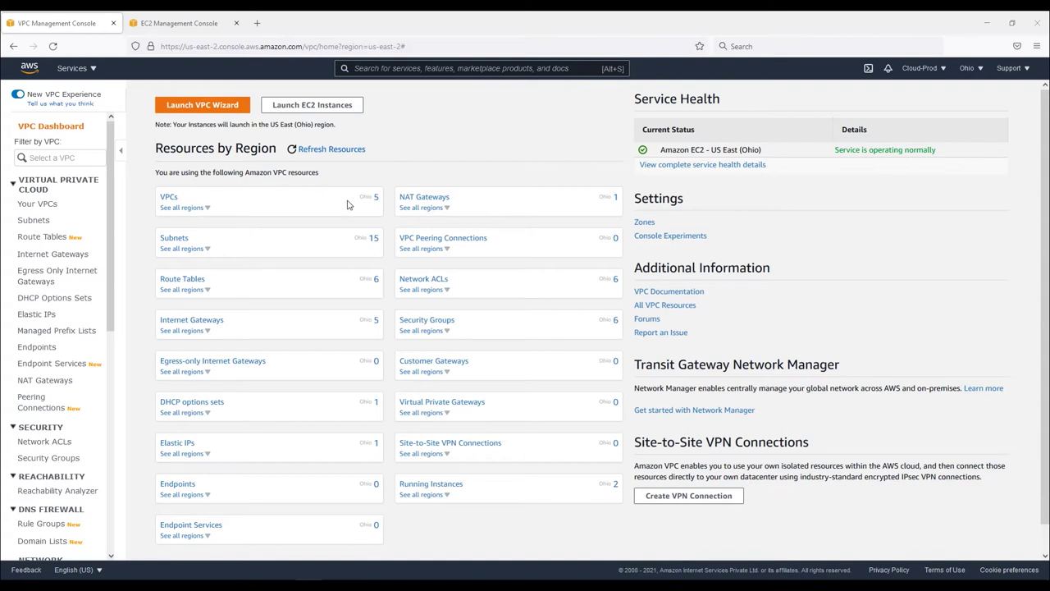
{"action": "left_click", "coordinate": [57, 161]}
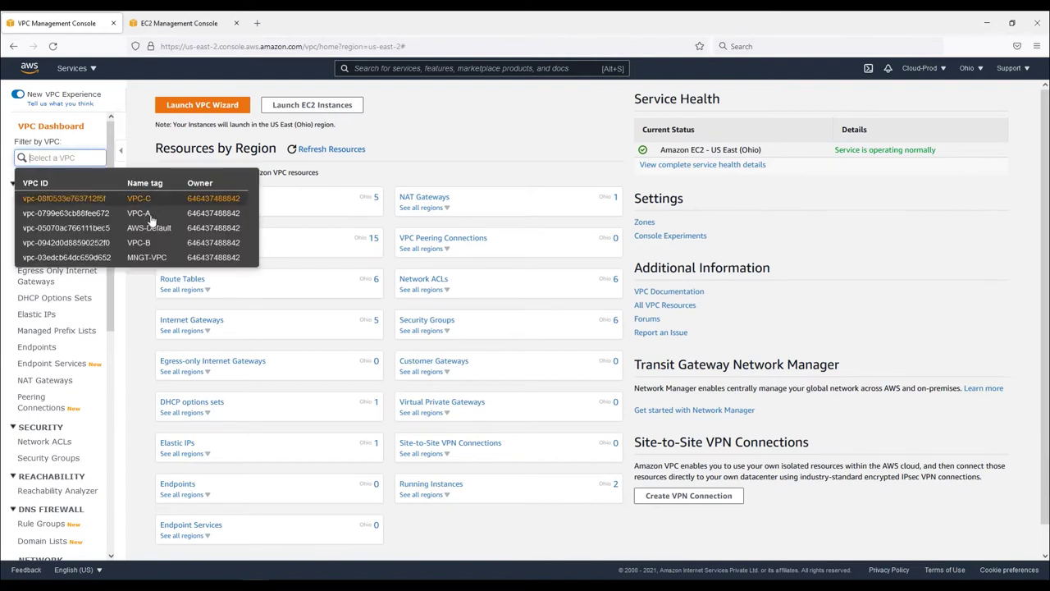
{"action": "left_click", "coordinate": [152, 258]}
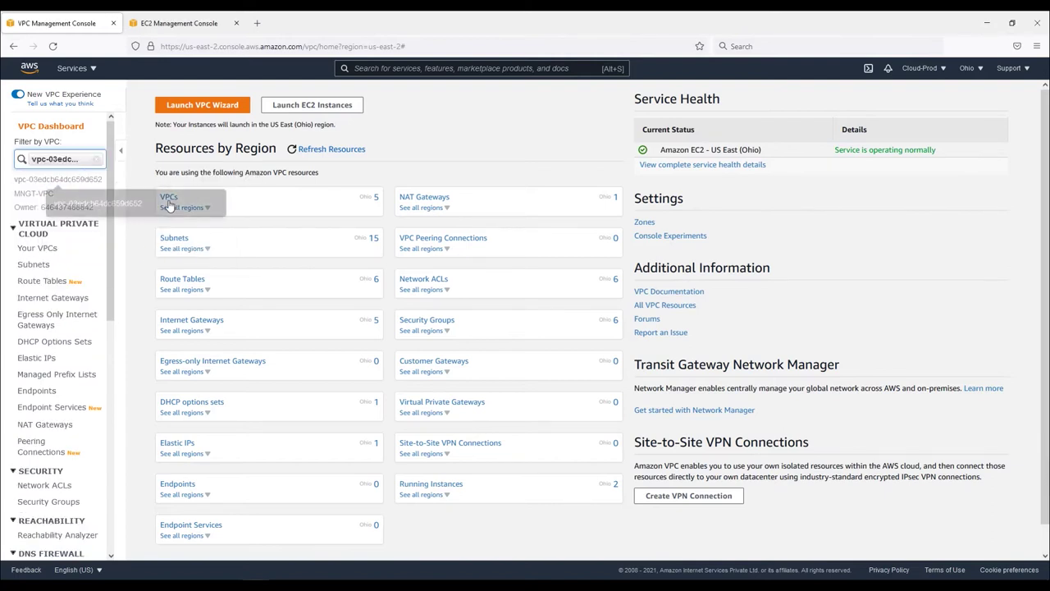
{"action": "left_click", "coordinate": [39, 250]}
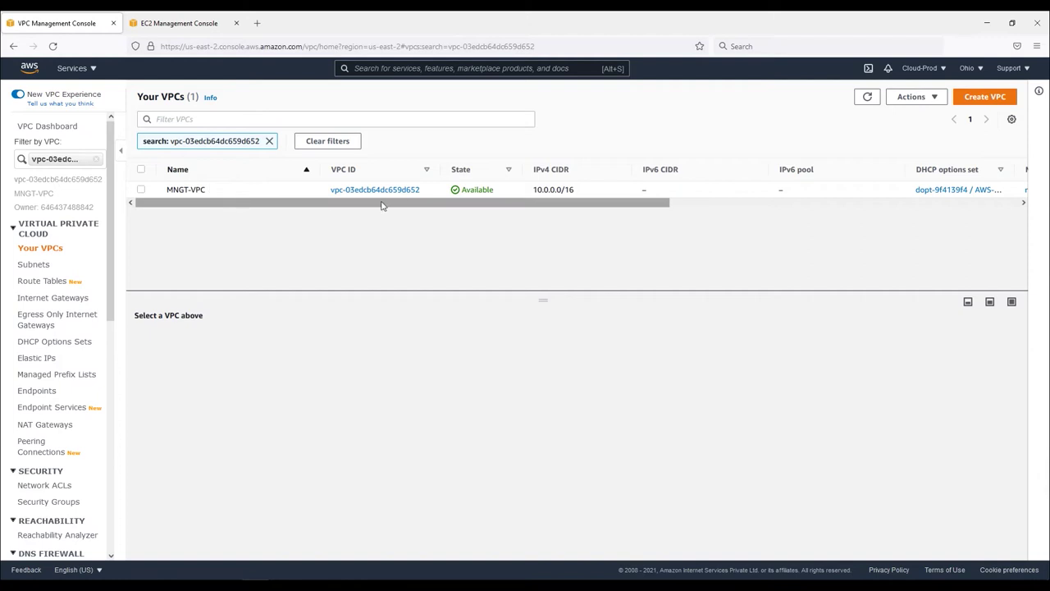
{"action": "left_click", "coordinate": [141, 189]}
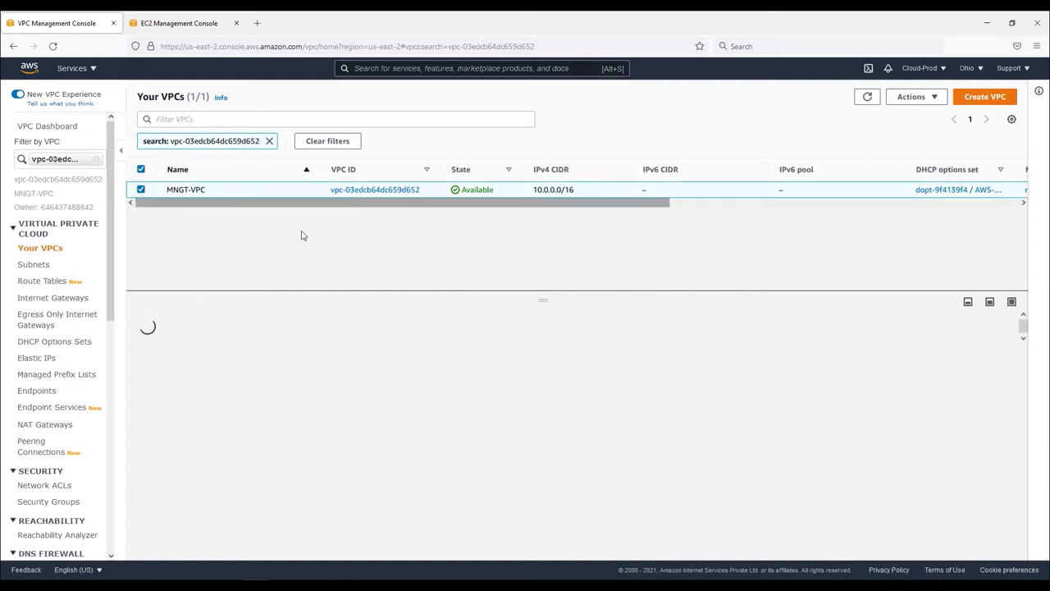
{"action": "left_click_drag", "start_coordinate": [551, 297], "coordinate": [553, 232]}
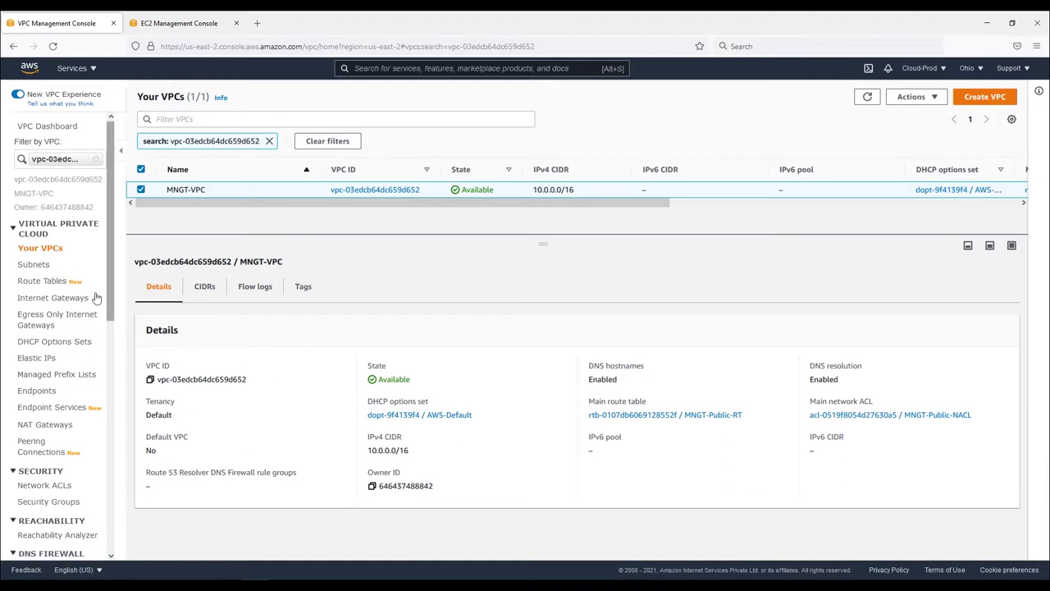
Step: Review the MNGT-VPC subnets and the routes of the MNGT-Private-RT and MNGT-Public-RT route tables
{"action": "left_click", "coordinate": [34, 264]}
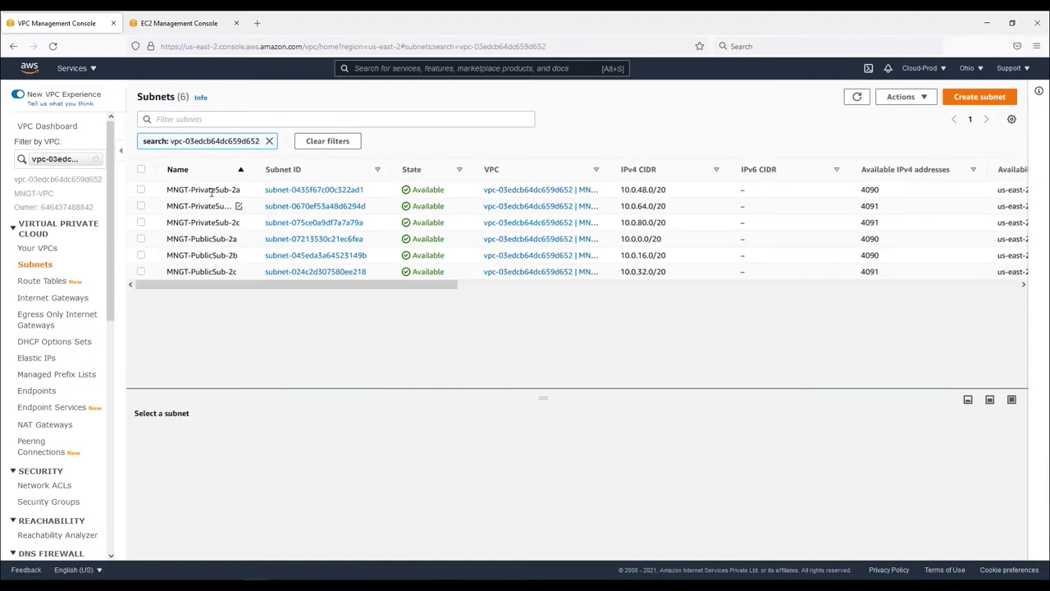
{"action": "left_click", "coordinate": [40, 283]}
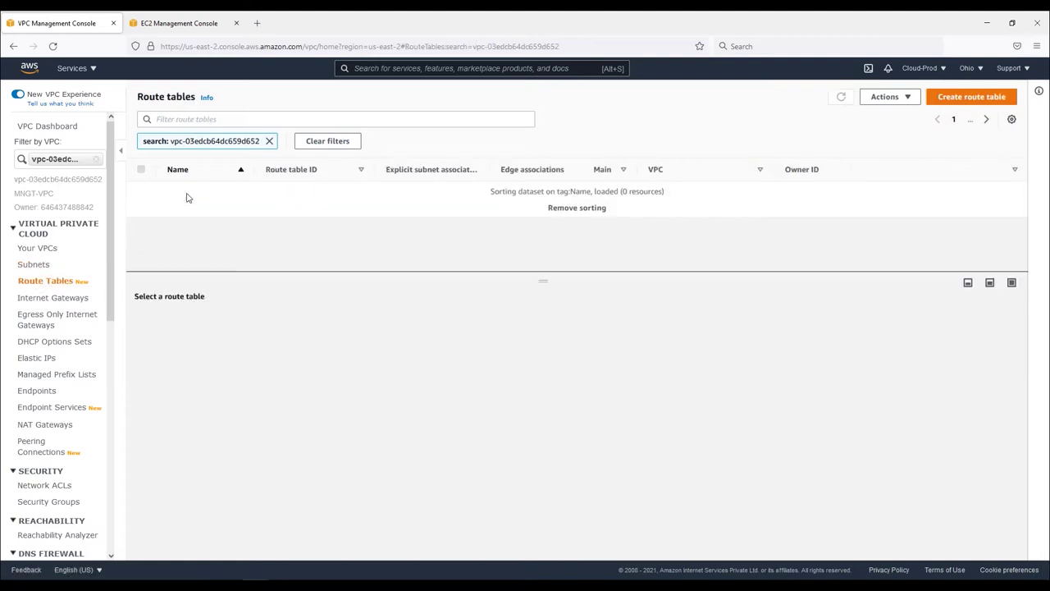
{"action": "left_click", "coordinate": [232, 190]}
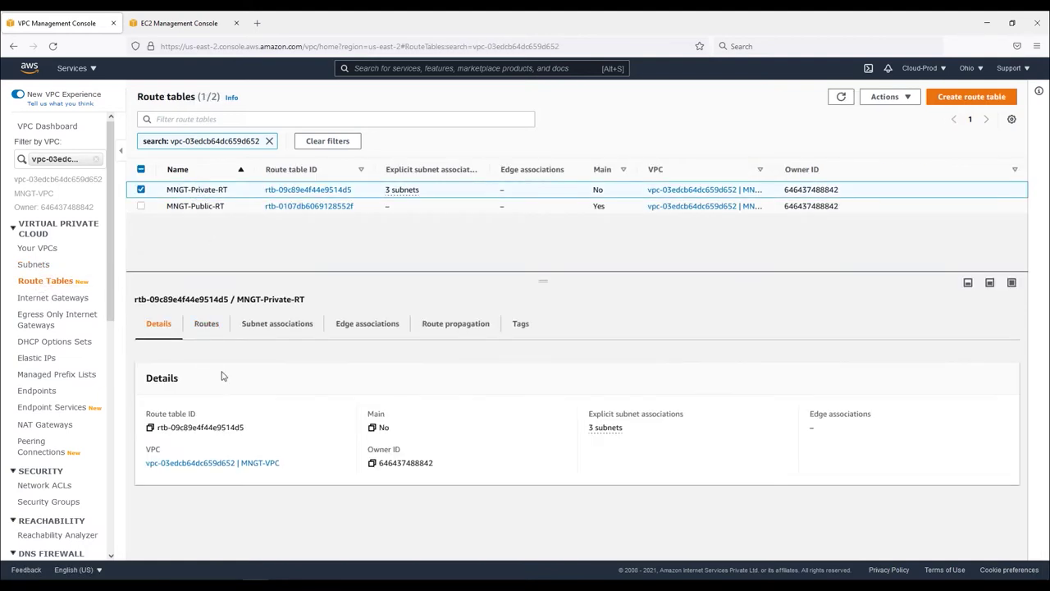
{"action": "left_click", "coordinate": [206, 324]}
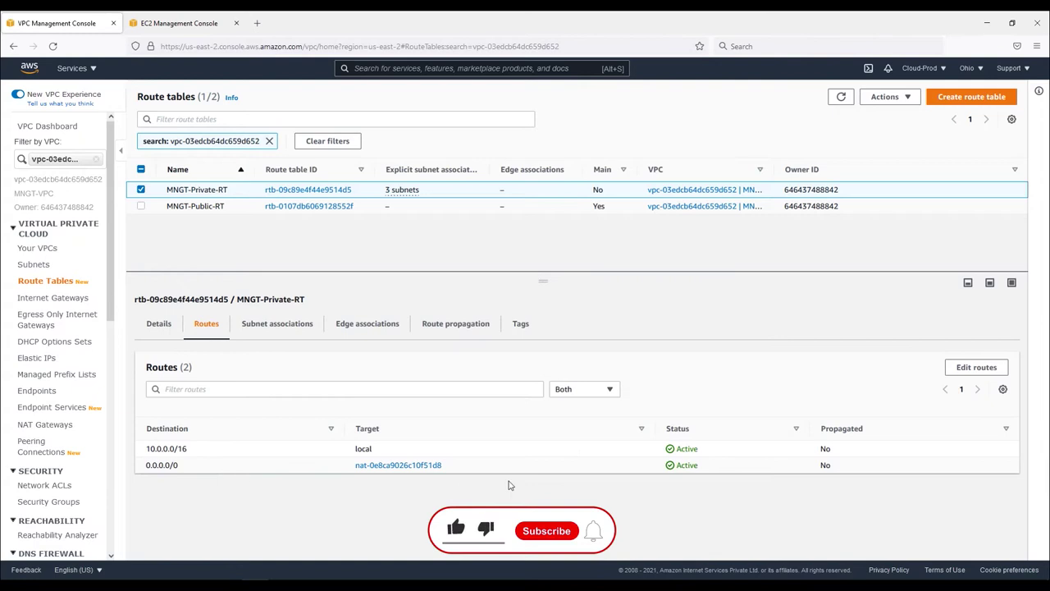
{"action": "left_click", "coordinate": [200, 206]}
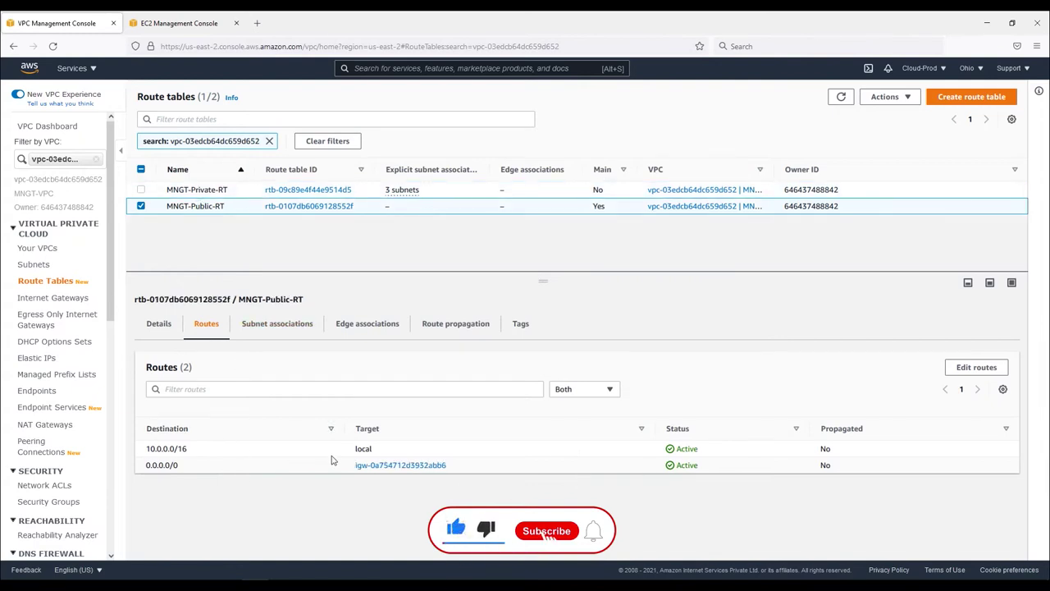
Step: View the details of the internet gateway and the NAT gateway belonging to MNGT-VPC
{"action": "left_click", "coordinate": [52, 298]}
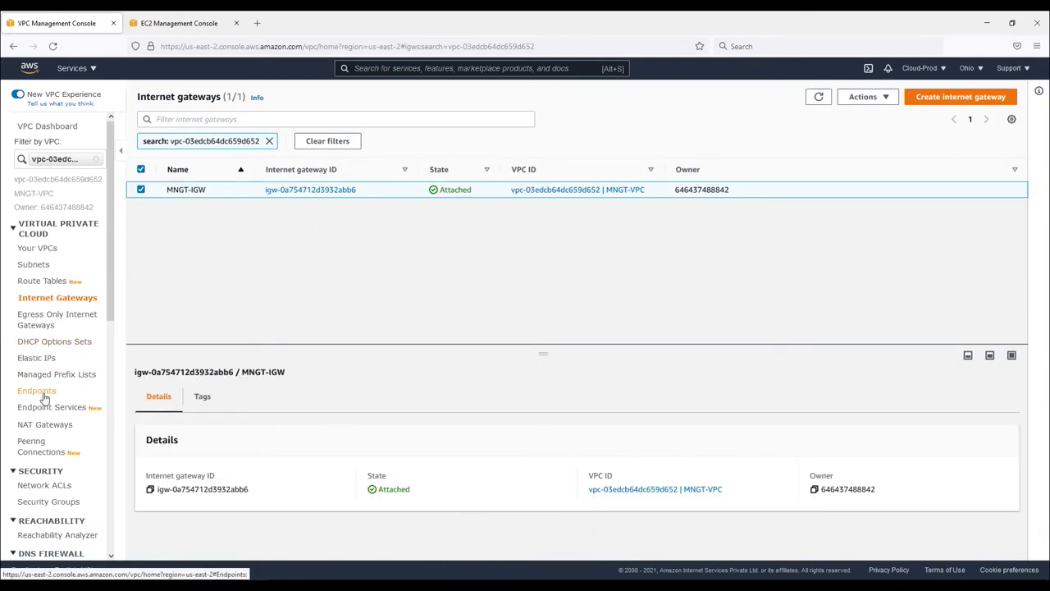
{"action": "left_click", "coordinate": [50, 424]}
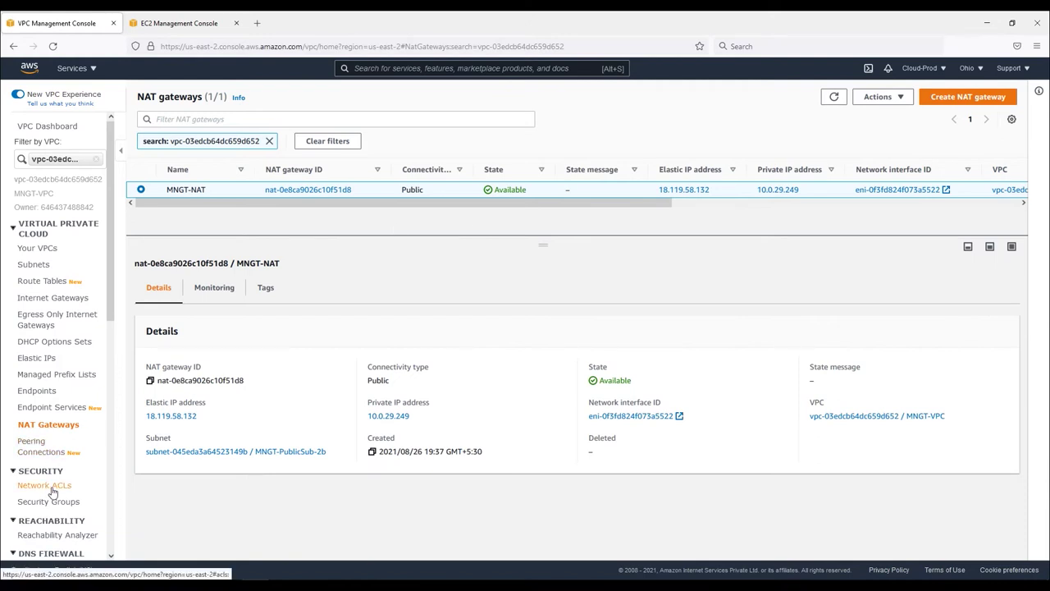
Step: Examine the inbound and outbound rules of the MNGT-Public-NACL network ACL, focusing on rule 100
{"action": "scroll", "coordinate": [58, 488], "scroll_direction": "down", "scroll_amount": 1}
{"action": "left_click", "coordinate": [63, 433]}
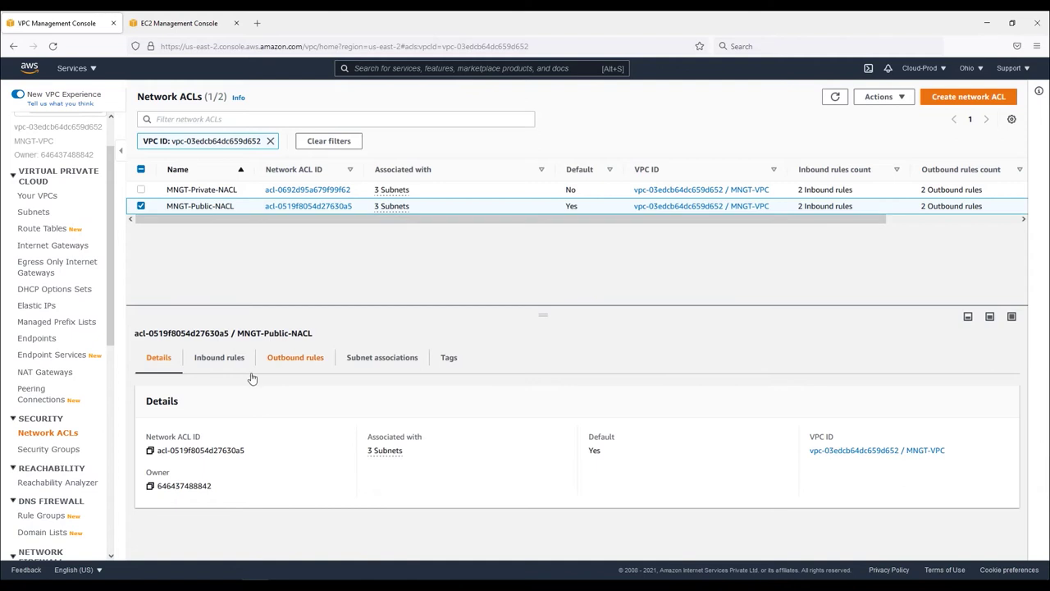
{"action": "left_click", "coordinate": [219, 361]}
{"action": "double_click", "coordinate": [912, 485]}
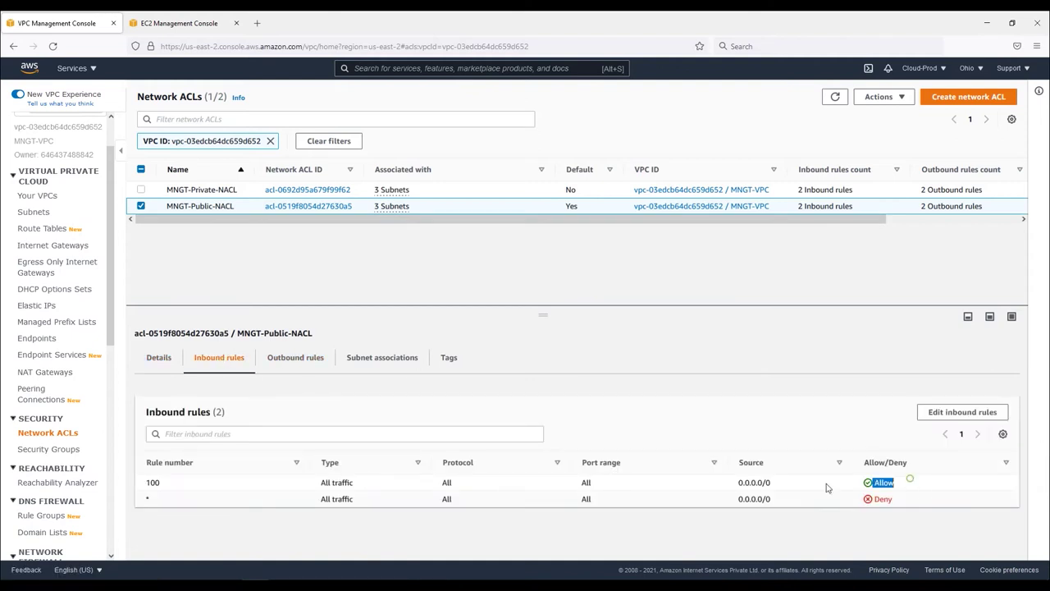
{"action": "left_click", "coordinate": [293, 363]}
{"action": "double_click", "coordinate": [890, 483]}
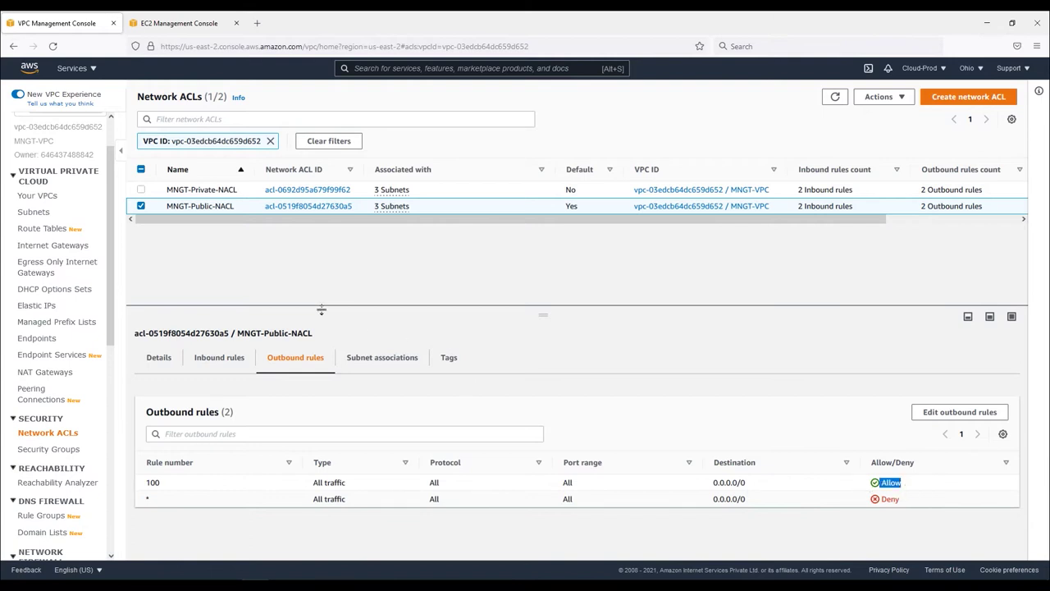
{"action": "left_click", "coordinate": [217, 361]}
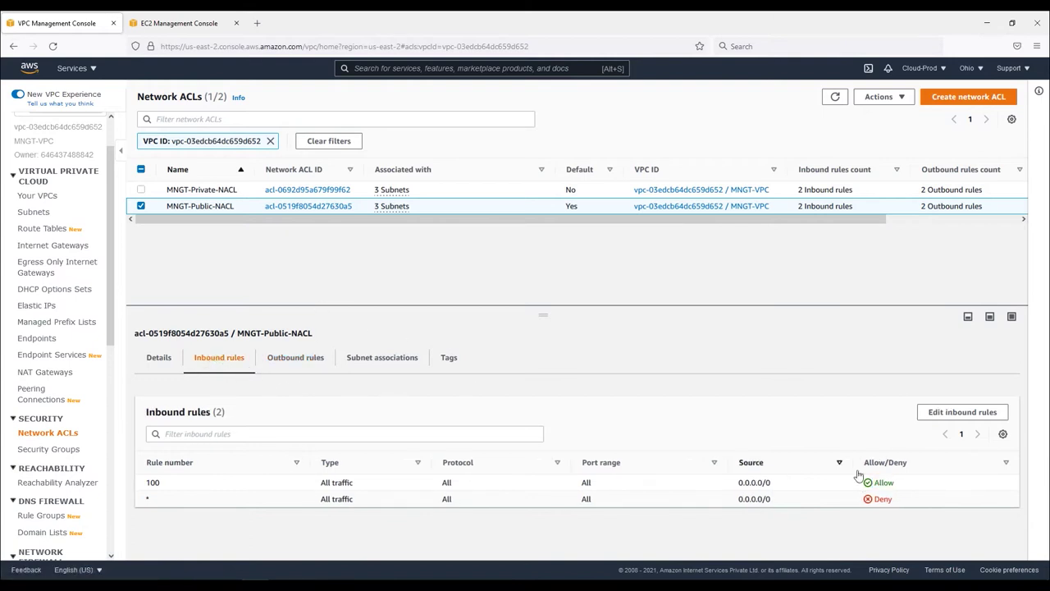
{"action": "double_click", "coordinate": [908, 486]}
Step: Examine the inbound and outbound rules of the MNGT-Private-NACL network ACL
{"action": "left_click", "coordinate": [207, 190]}
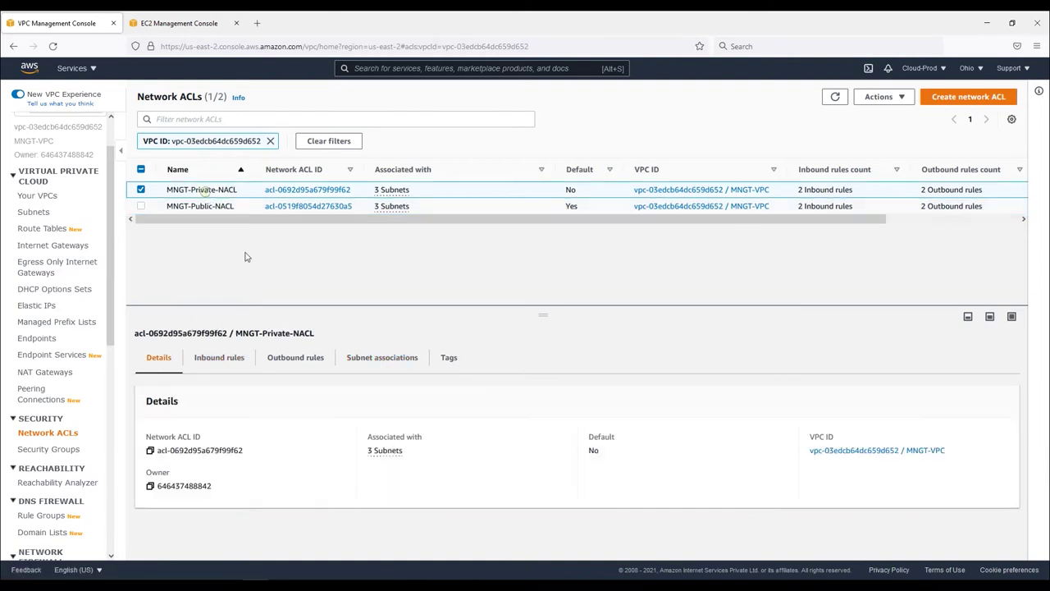
{"action": "left_click", "coordinate": [227, 362]}
{"action": "left_click", "coordinate": [289, 363]}
{"action": "double_click", "coordinate": [902, 482]}
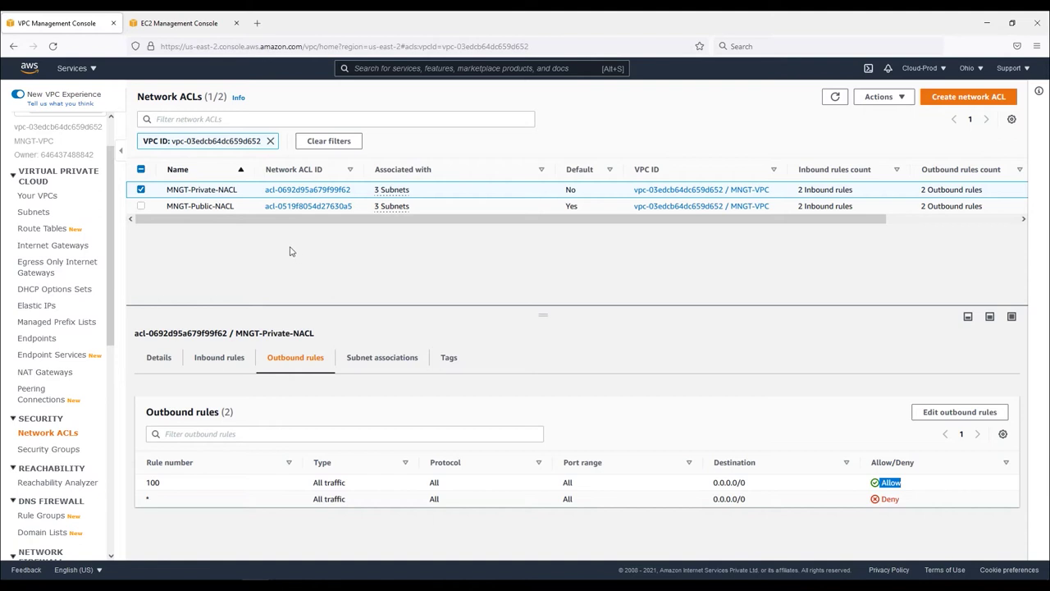
Step: Examine the Deny-All security group's inbound rules, outbound rules and details in the VPC console
{"action": "left_click", "coordinate": [60, 454]}
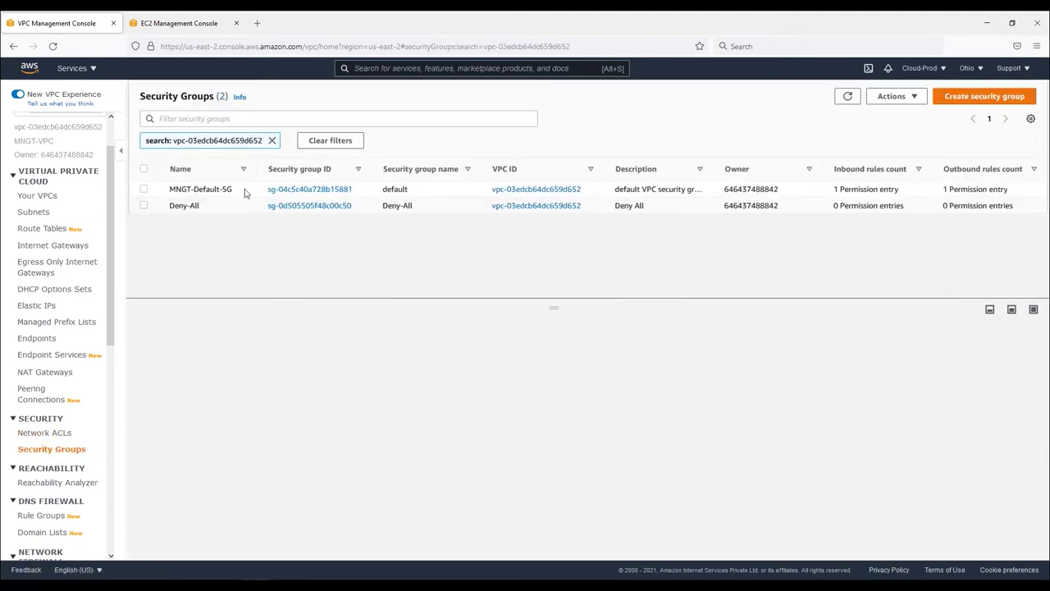
{"action": "left_click", "coordinate": [180, 209]}
{"action": "left_click", "coordinate": [210, 367]}
{"action": "left_click", "coordinate": [302, 354]}
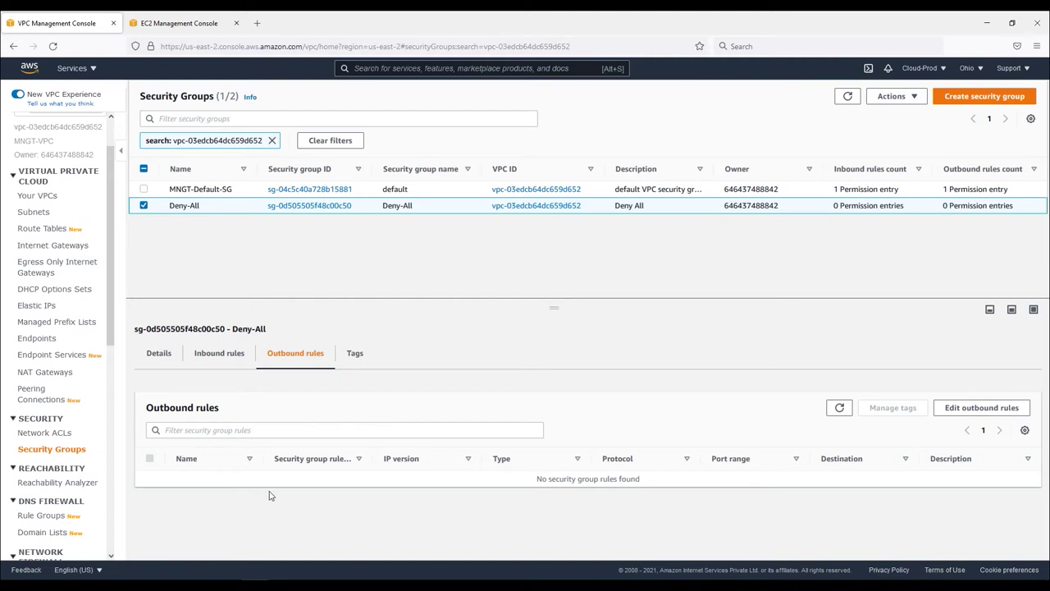
{"action": "left_click", "coordinate": [159, 355]}
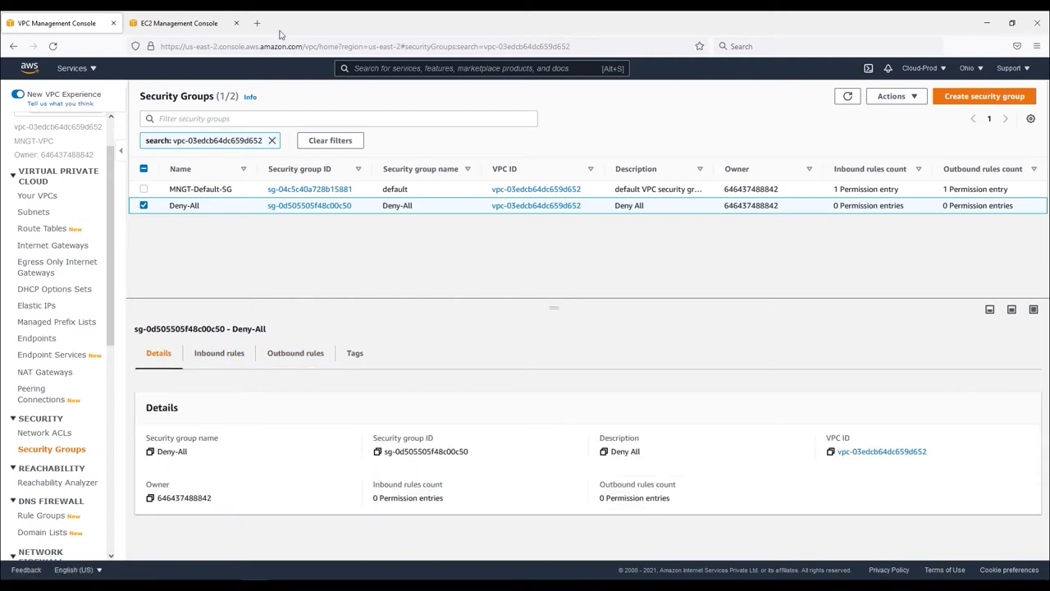
Step: Switch to the EC2 console and check the WebServer instance's public and private IPv4 addresses
{"action": "left_click", "coordinate": [185, 24]}
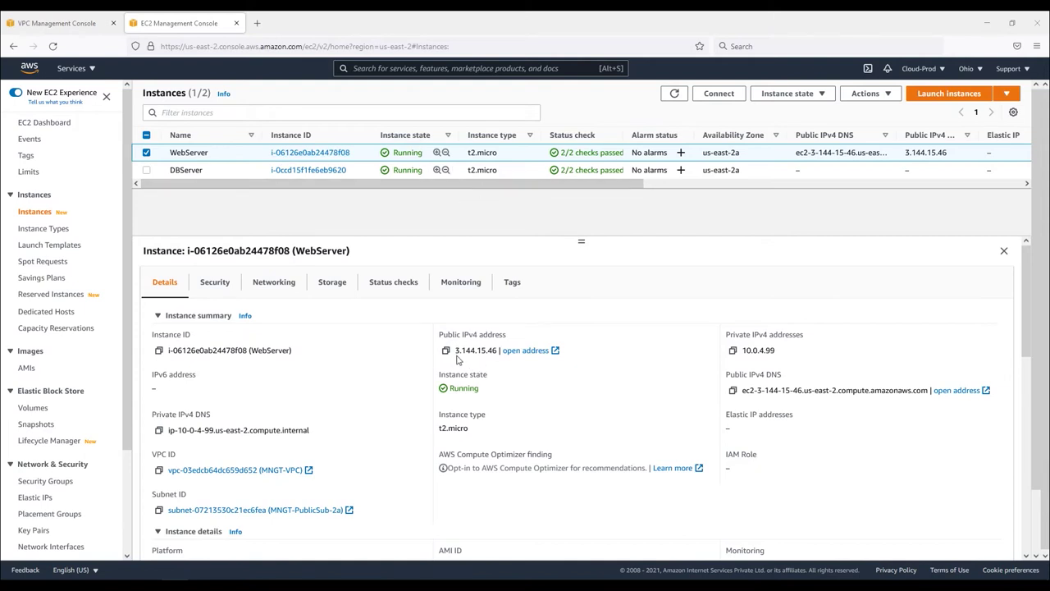
{"action": "left_click_drag", "start_coordinate": [455, 350], "coordinate": [494, 351]}
{"action": "left_click_drag", "start_coordinate": [789, 351], "coordinate": [742, 350]}
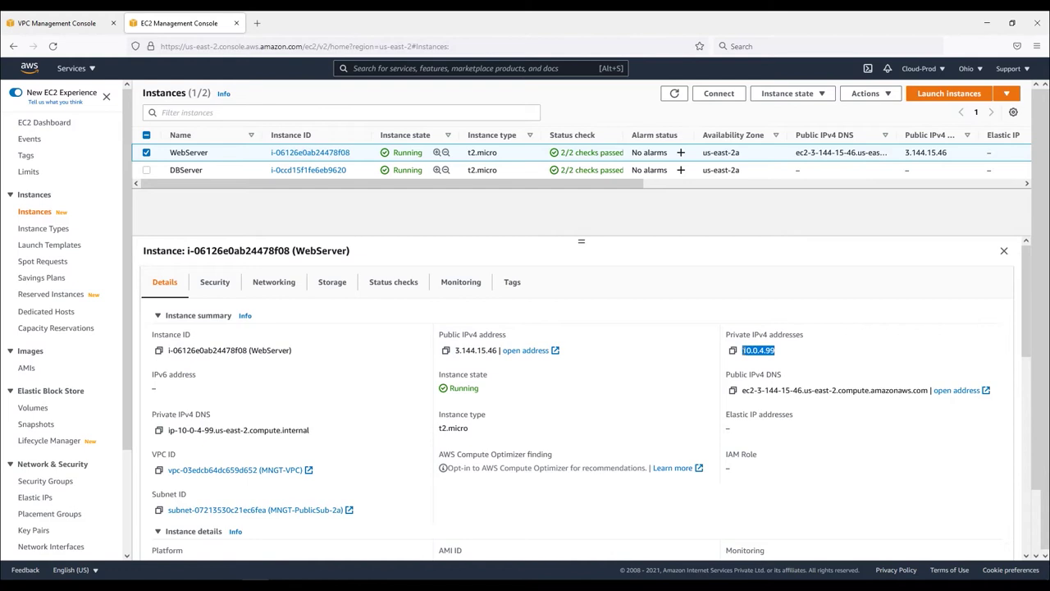
Step: Inspect the WebServer instance's assigned security group and its inbound and outbound rules
{"action": "left_click", "coordinate": [215, 283]}
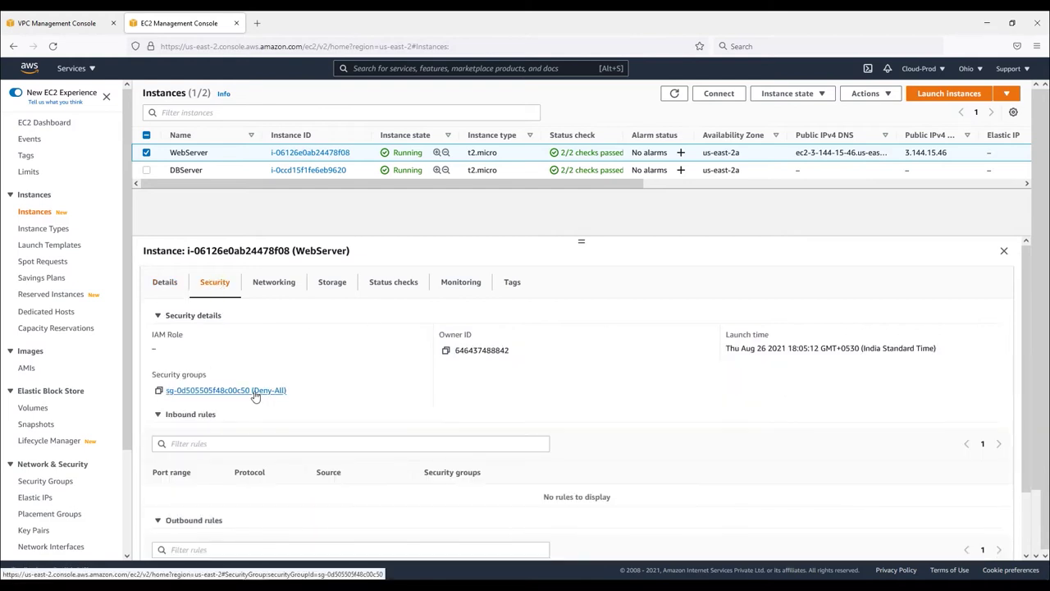
{"action": "left_click_drag", "start_coordinate": [291, 394], "coordinate": [252, 395]}
{"action": "scroll", "coordinate": [349, 447], "scroll_direction": "down", "scroll_amount": 1}
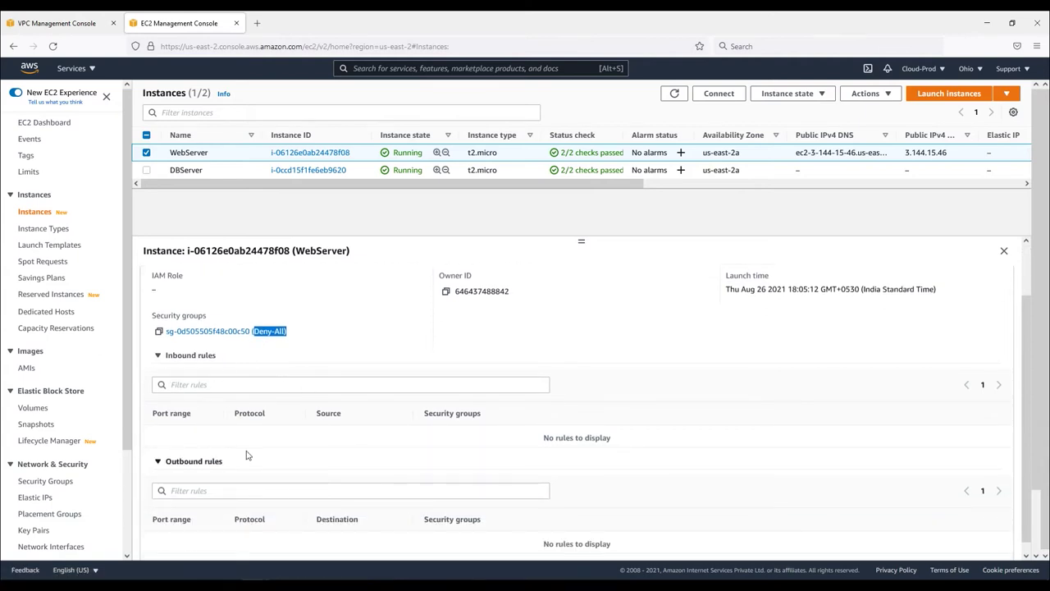
{"action": "scroll", "coordinate": [415, 394], "scroll_direction": "up", "scroll_amount": 1}
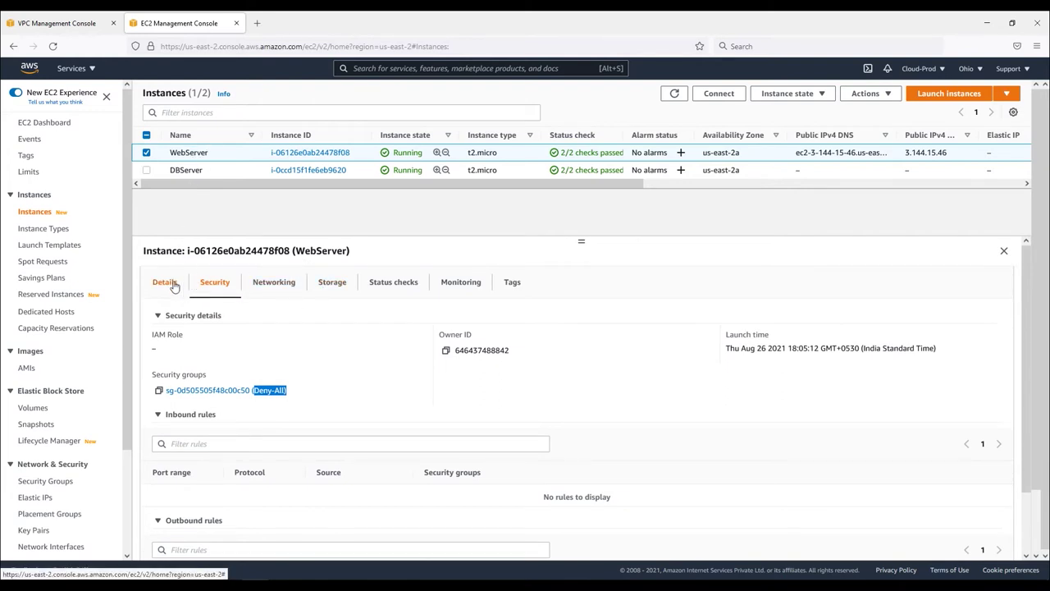
Step: Select the DBServer instance and check its security group, its rules and its private IPv4 address
{"action": "left_click", "coordinate": [177, 170]}
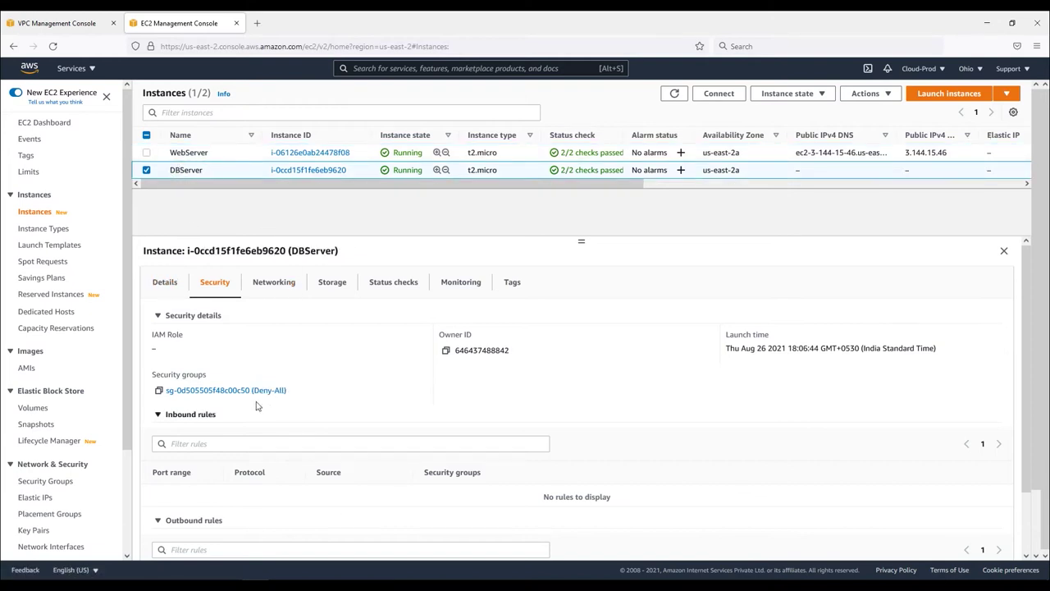
{"action": "left_click_drag", "start_coordinate": [287, 392], "coordinate": [254, 397]}
{"action": "scroll", "coordinate": [307, 435], "scroll_direction": "down", "scroll_amount": 2}
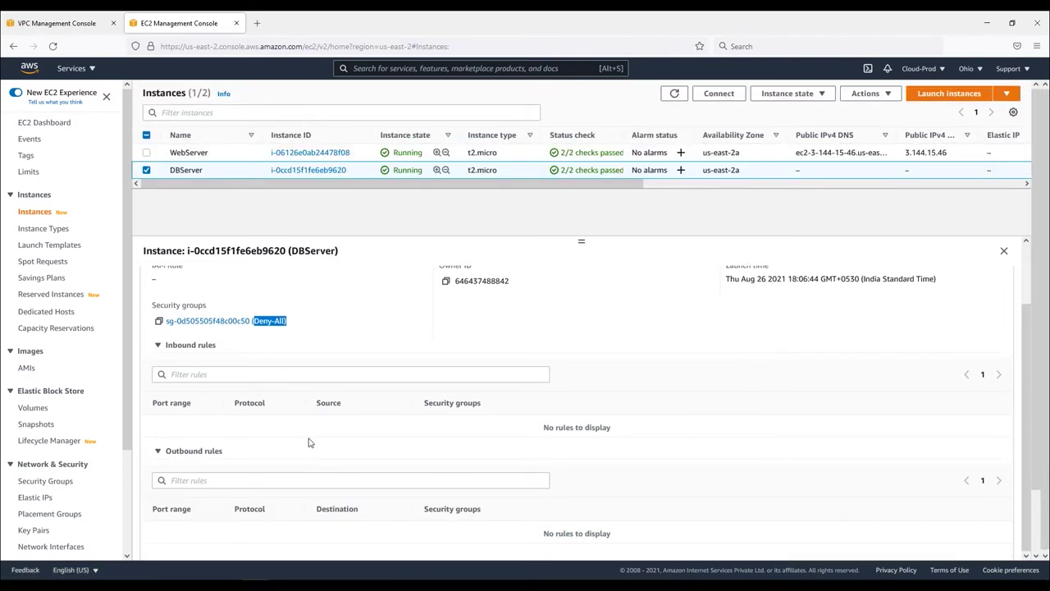
{"action": "scroll", "coordinate": [283, 326], "scroll_direction": "up", "scroll_amount": 2}
{"action": "left_click", "coordinate": [165, 280]}
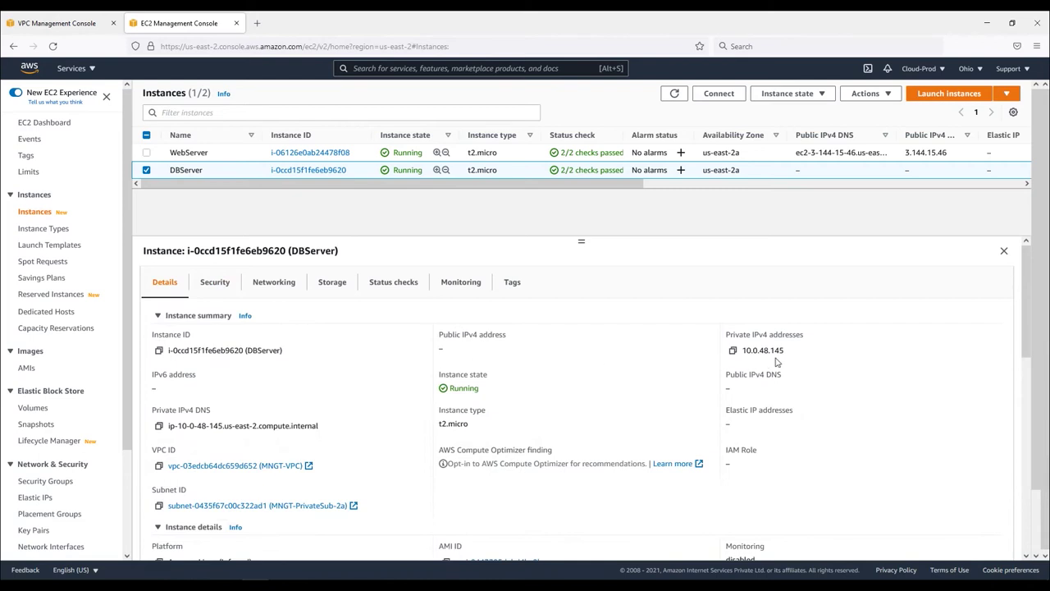
{"action": "left_click_drag", "start_coordinate": [789, 352], "coordinate": [743, 347]}
Step: Copy the WebServer instance's public IPv4 address and try to load 3.144.15.46 in a new browser tab
{"action": "left_click", "coordinate": [181, 153]}
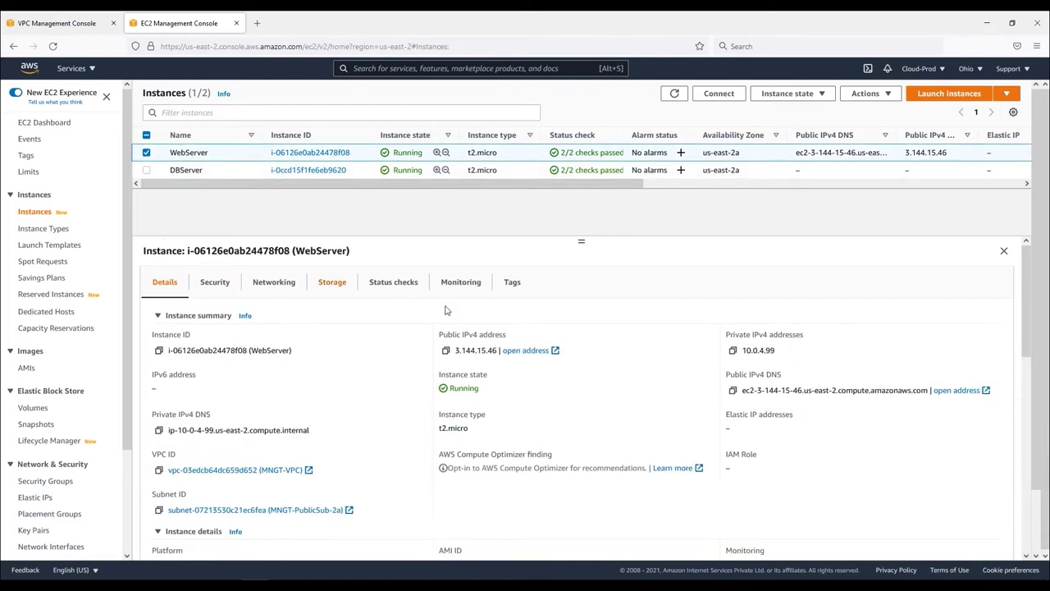
{"action": "left_click", "coordinate": [445, 351]}
{"action": "left_click", "coordinate": [256, 23]}
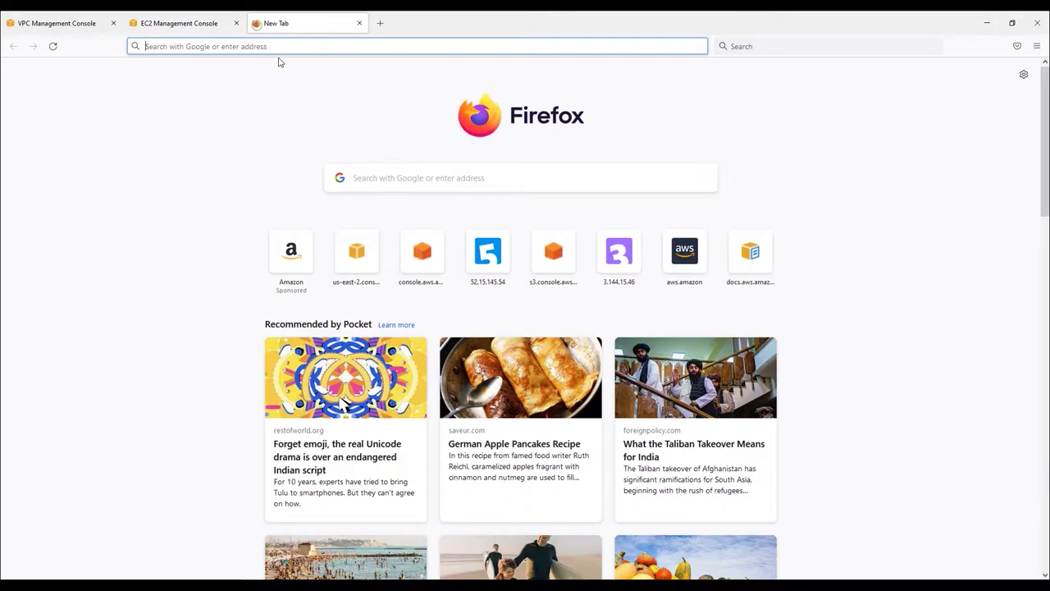
{"action": "key", "text": "ctrl+v"}
{"action": "key", "text": "Return"}
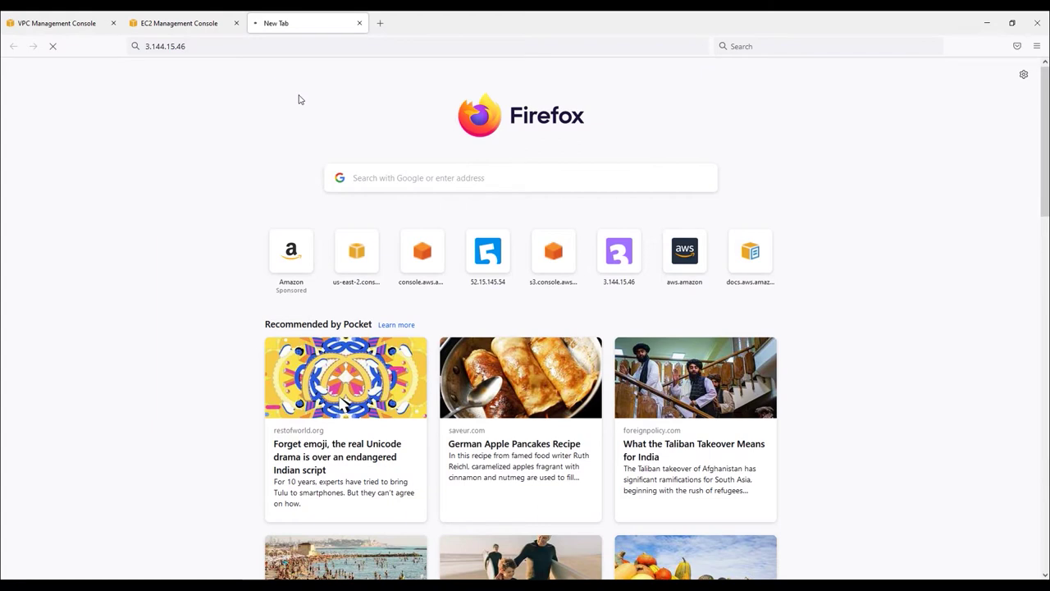
Step: Return to the EC2 console and open the SSH client connection instructions for the WebServer instance
{"action": "left_click", "coordinate": [184, 28]}
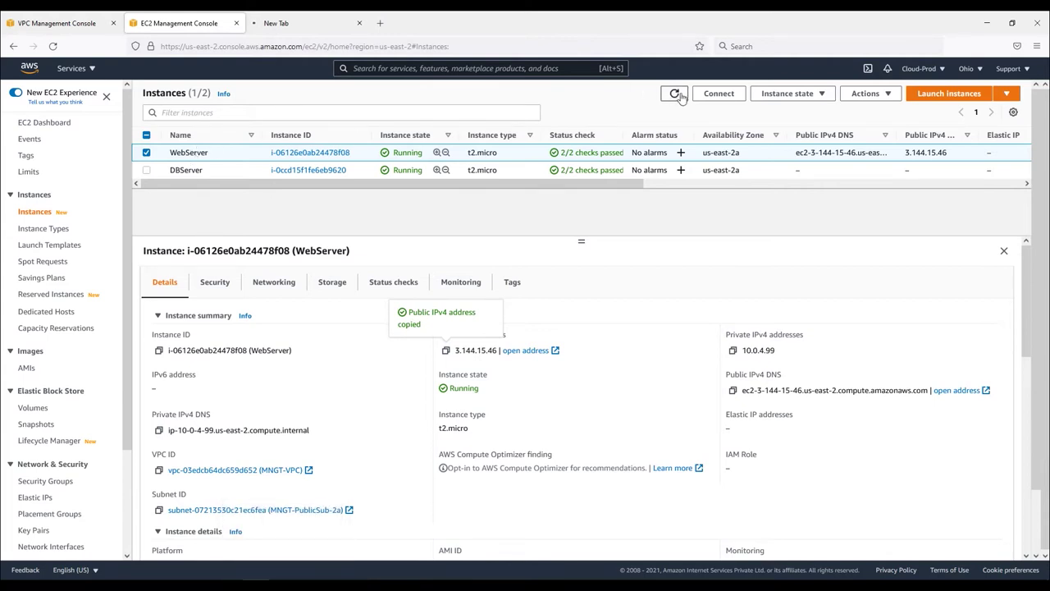
{"action": "left_click", "coordinate": [718, 93]}
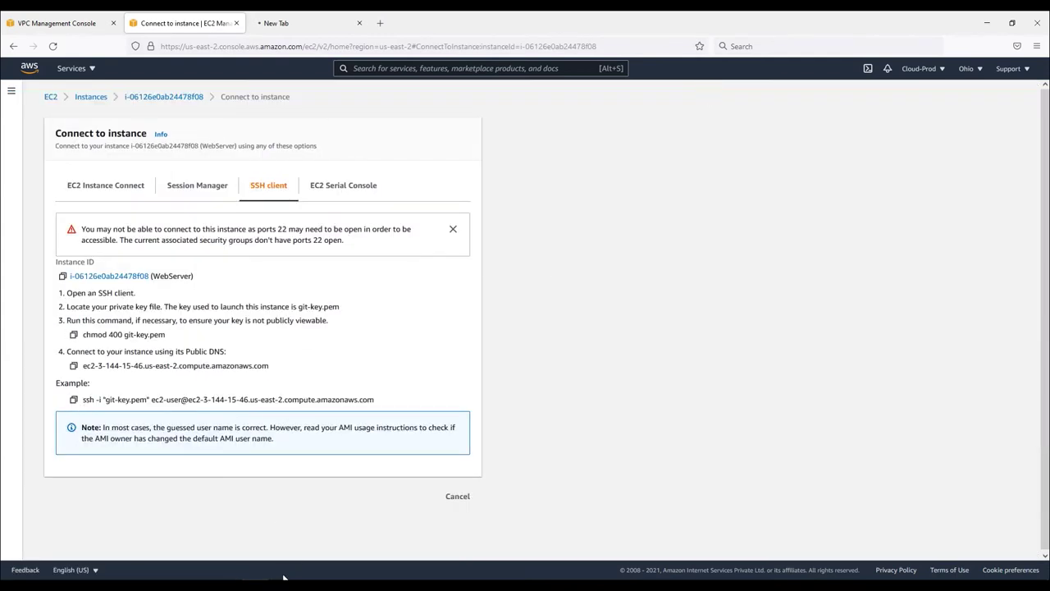
Step: Open Git Bash in the Downloads folder and run ll to locate the git-key.pem key file
{"action": "type", "text": "s"}
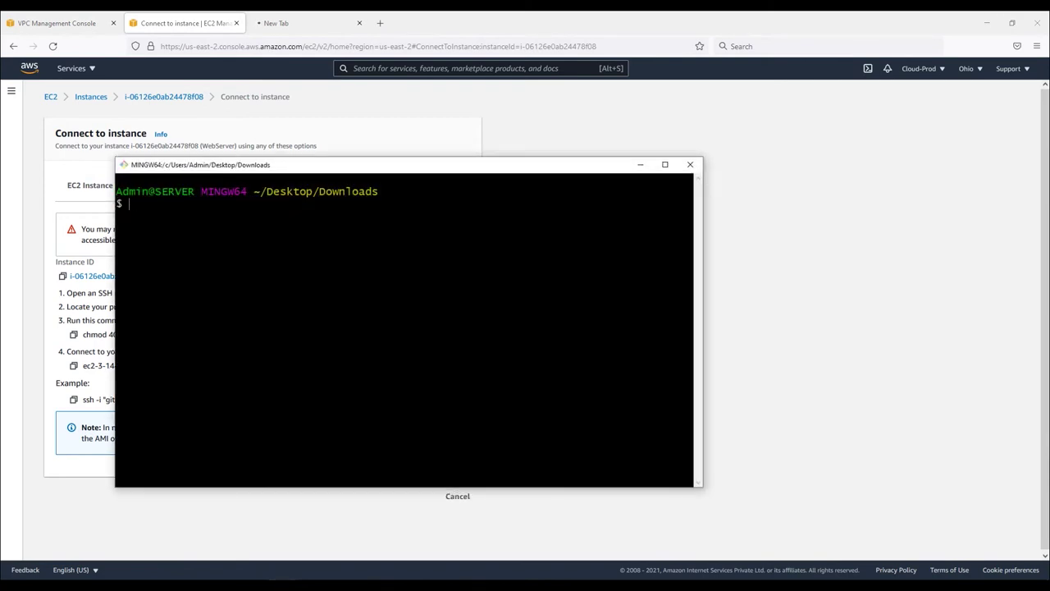
{"action": "key", "text": "Return"}
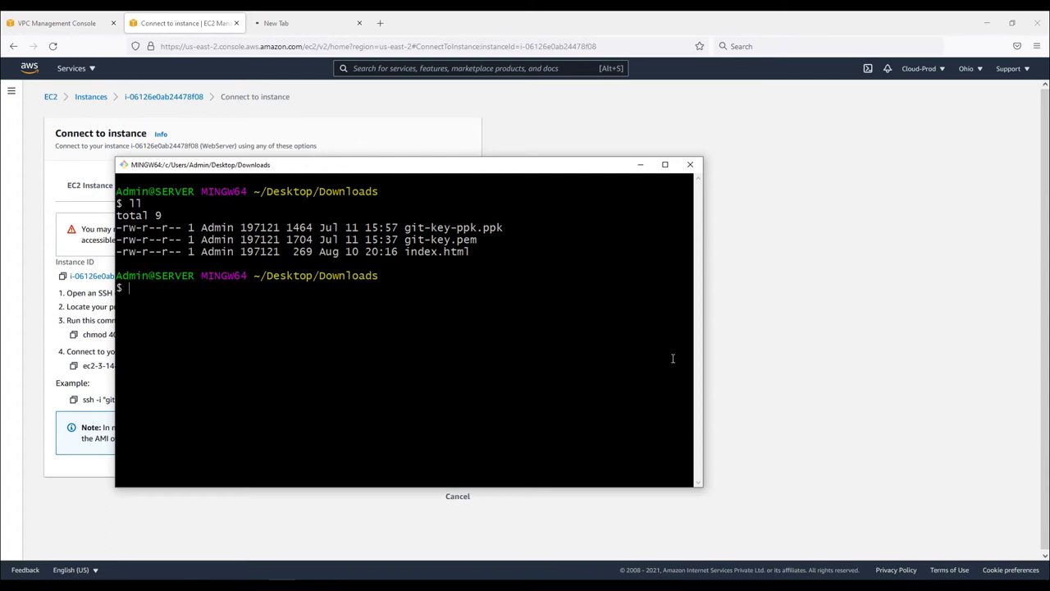
{"action": "left_click_drag", "start_coordinate": [476, 240], "coordinate": [405, 239]}
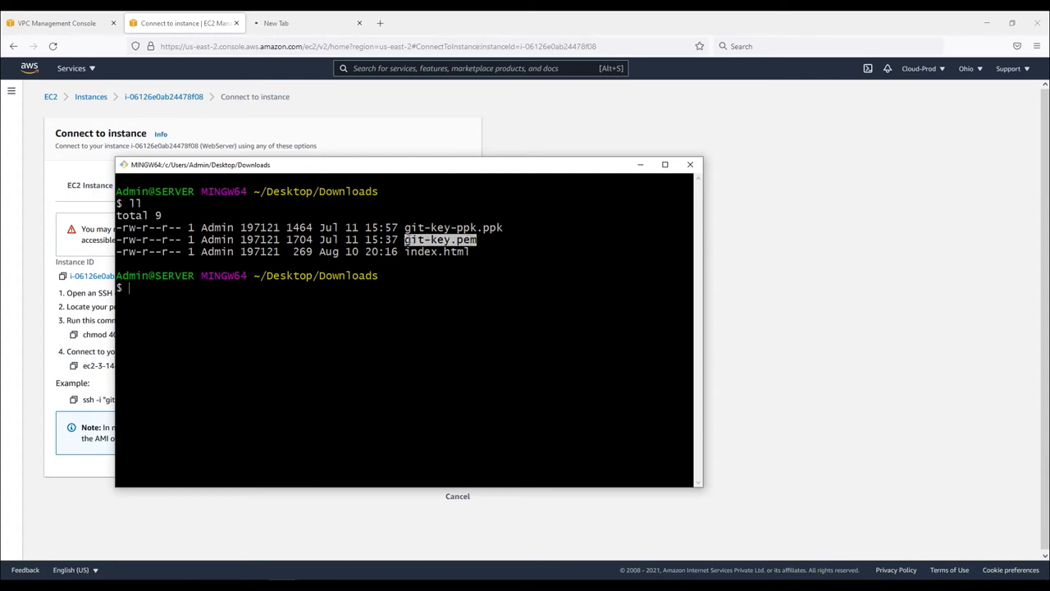
Step: Begin the command ssh -i git-key.pem ec2-user@ in Git Bash and copy the WebServer's public IPv4 address from the EC2 instances list
{"action": "left_click", "coordinate": [363, 367]}
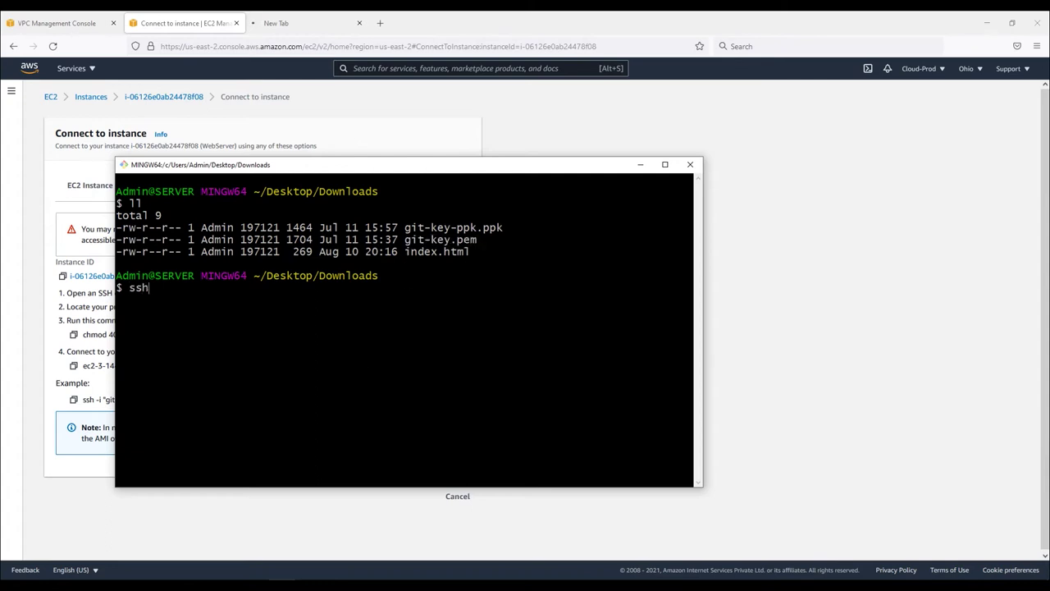
{"action": "type", "text": "ssh -i git-key.pem ec2-user@"}
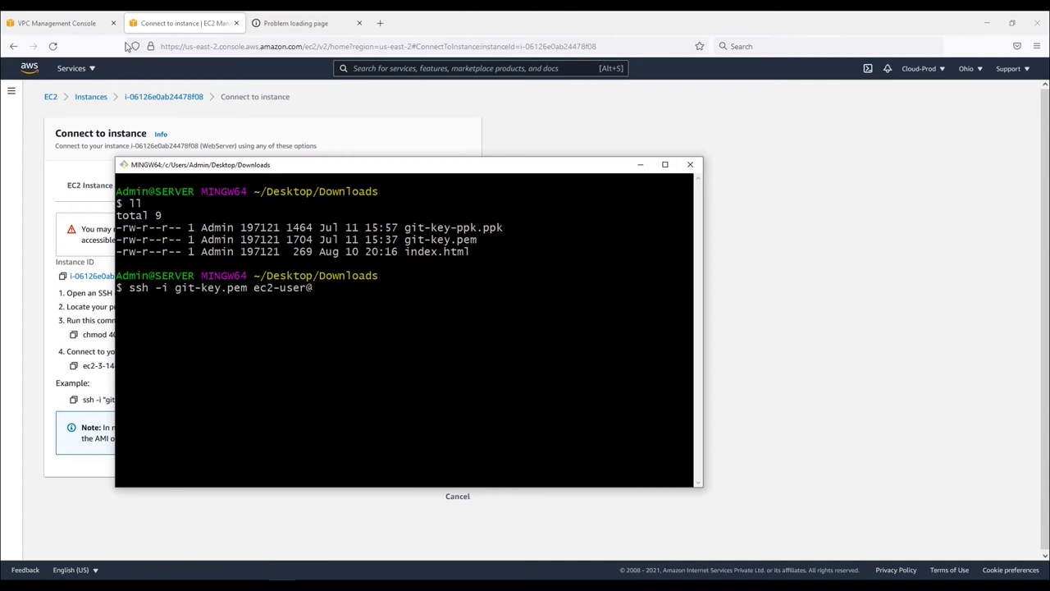
{"action": "left_click", "coordinate": [148, 59]}
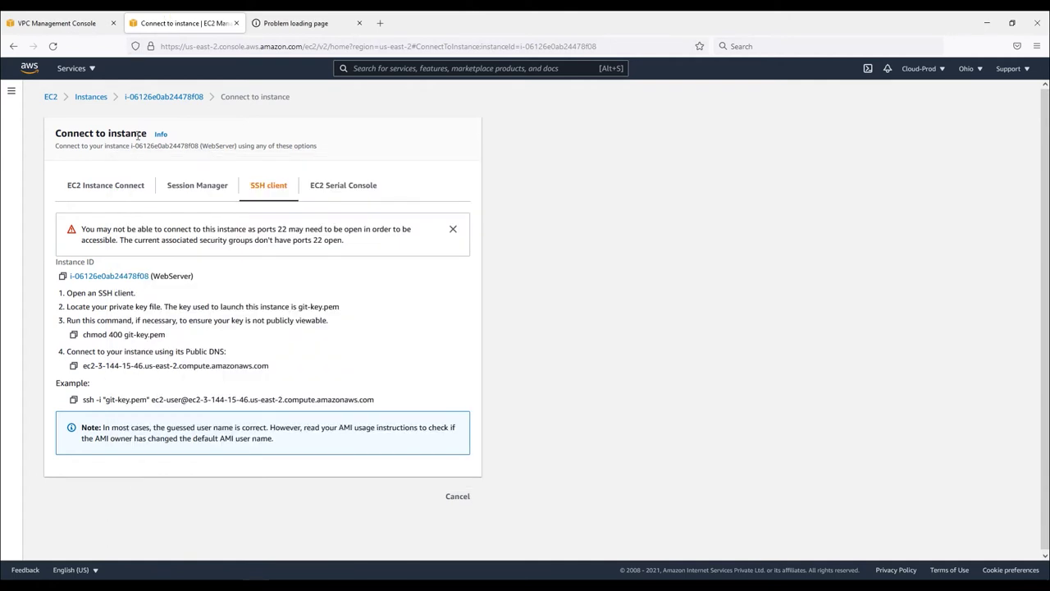
{"action": "left_click", "coordinate": [91, 97]}
{"action": "left_click", "coordinate": [169, 156]}
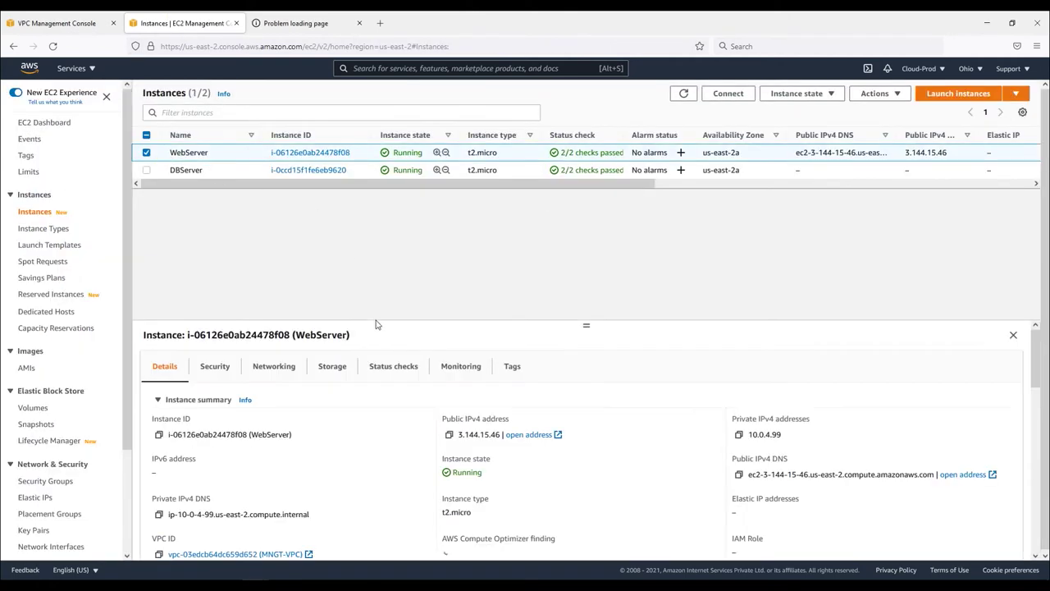
{"action": "left_click", "coordinate": [449, 434]}
Step: Complete the SSH command in Git Bash with the host 3.144.15.46, run it and minimize the terminal
{"action": "key", "text": "alt+Tab"}
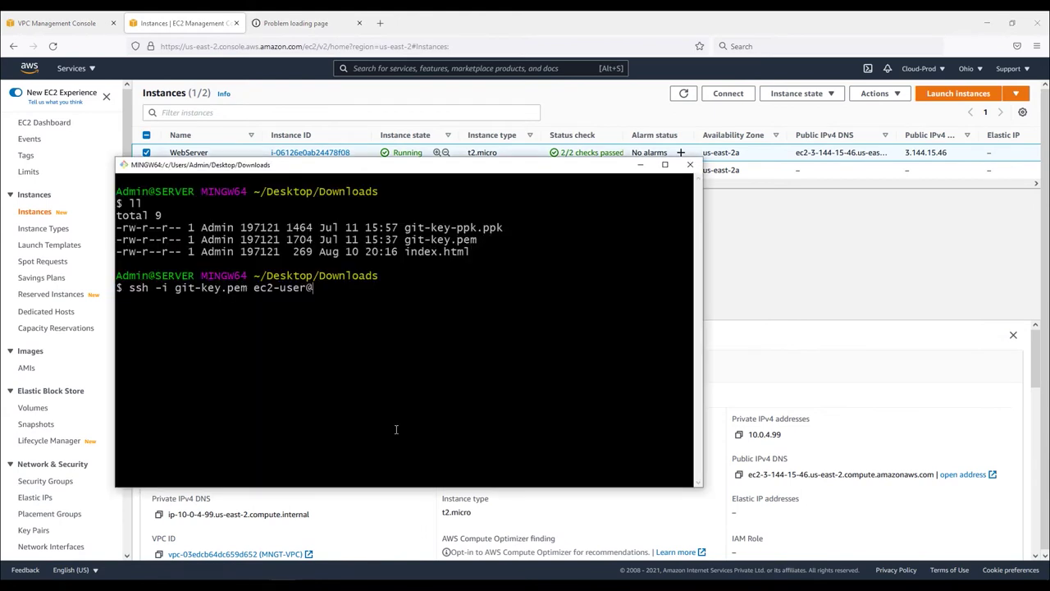
{"action": "right_click", "coordinate": [423, 360]}
{"action": "left_click", "coordinate": [450, 394]}
{"action": "key", "text": "Return"}
{"action": "left_click", "coordinate": [640, 165]}
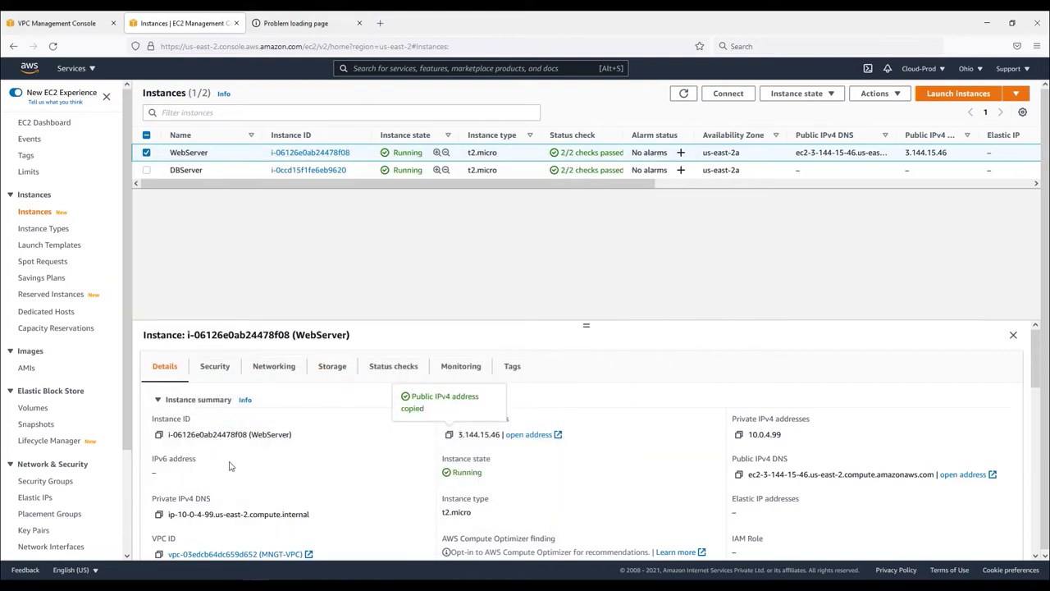
Step: Open the WebServer's Deny-All security group in a new browser tab and check its inbound rules
{"action": "left_click", "coordinate": [215, 366]}
{"action": "scroll", "coordinate": [234, 418], "scroll_direction": "down", "scroll_amount": 2}
{"action": "right_click", "coordinate": [235, 422]}
{"action": "left_click", "coordinate": [258, 428]}
{"action": "left_click", "coordinate": [302, 23]}
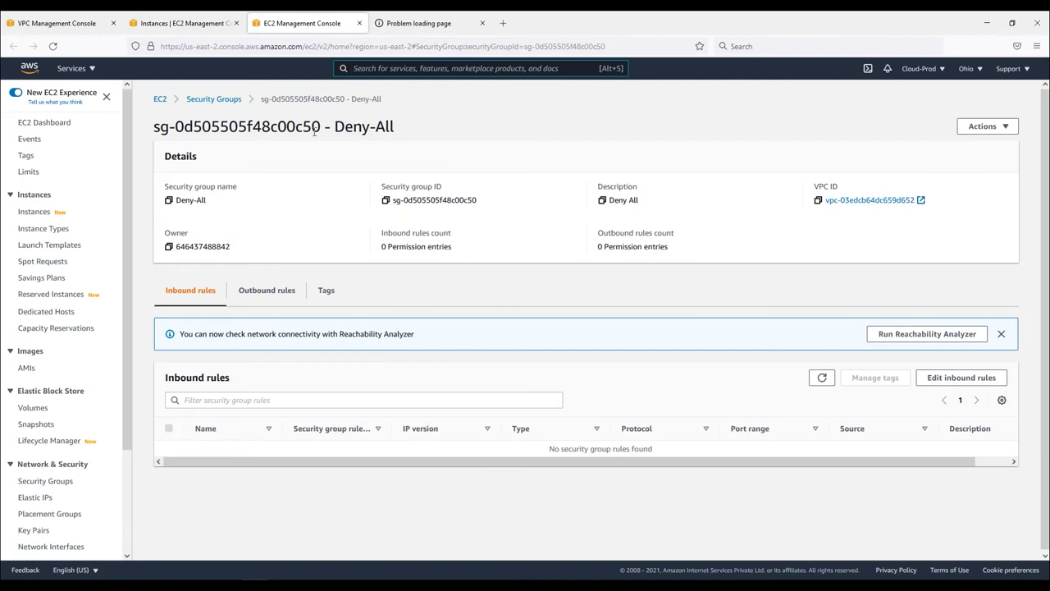
{"action": "left_click_drag", "start_coordinate": [335, 126], "coordinate": [396, 129]}
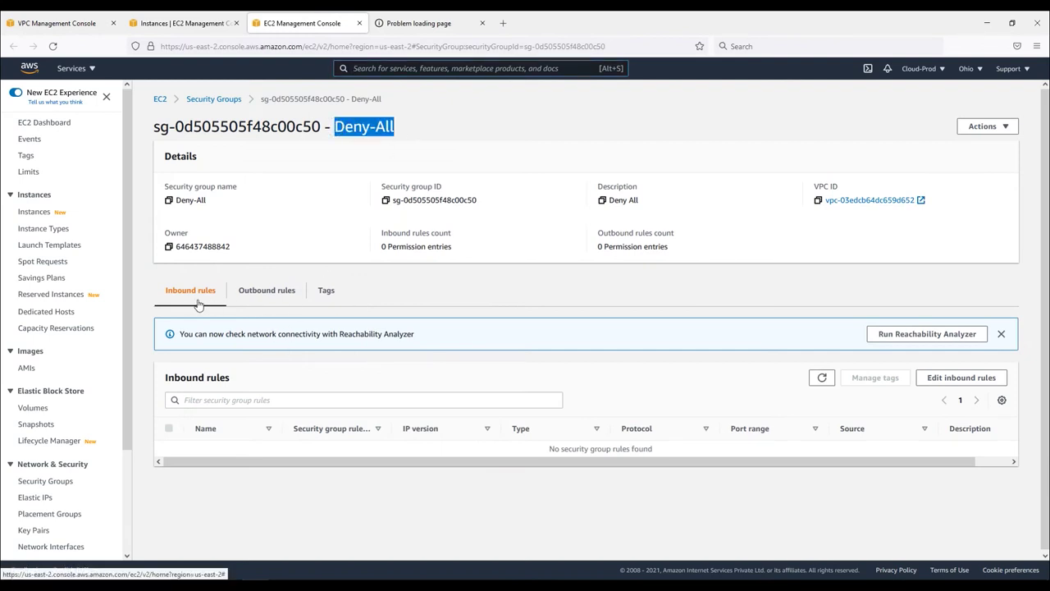
Step: Check the outcome of the SSH attempt in Git Bash and return to the Deny-All security group
{"action": "key", "text": "alt+Tab"}
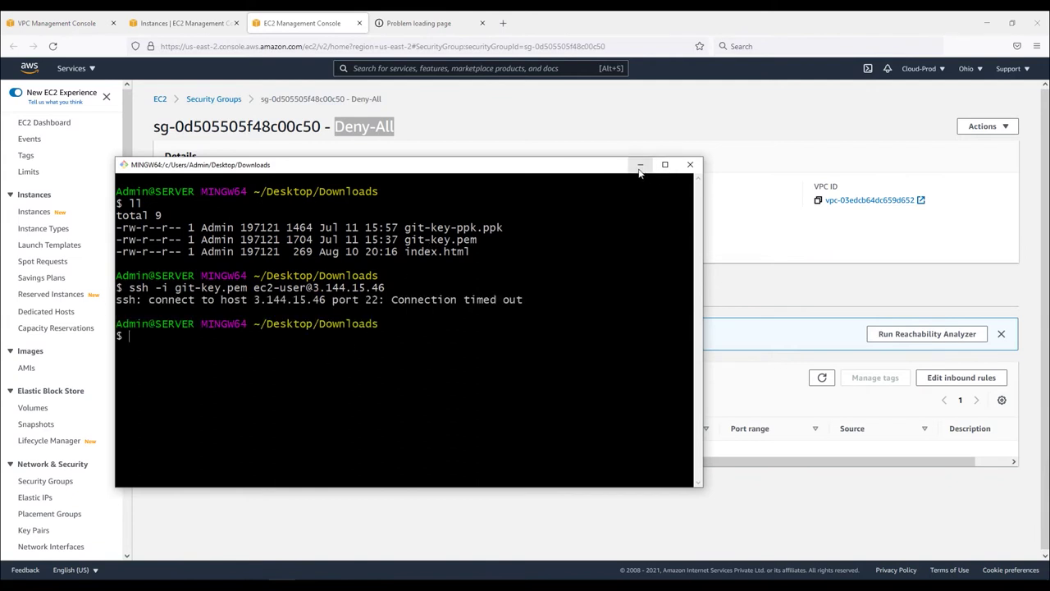
{"action": "left_click_drag", "start_coordinate": [197, 299], "coordinate": [515, 307]}
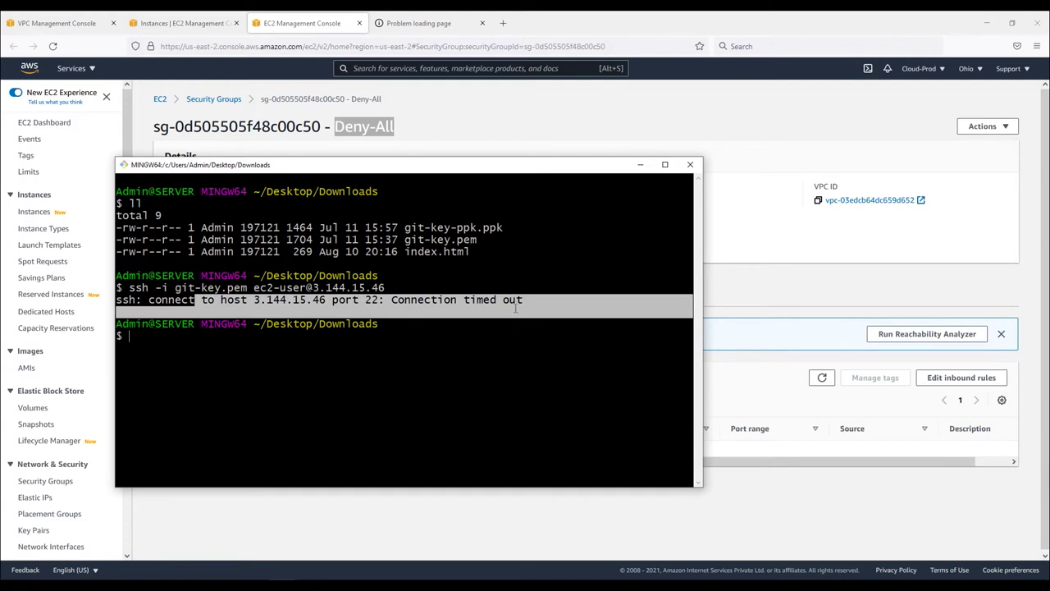
{"action": "left_click", "coordinate": [640, 164]}
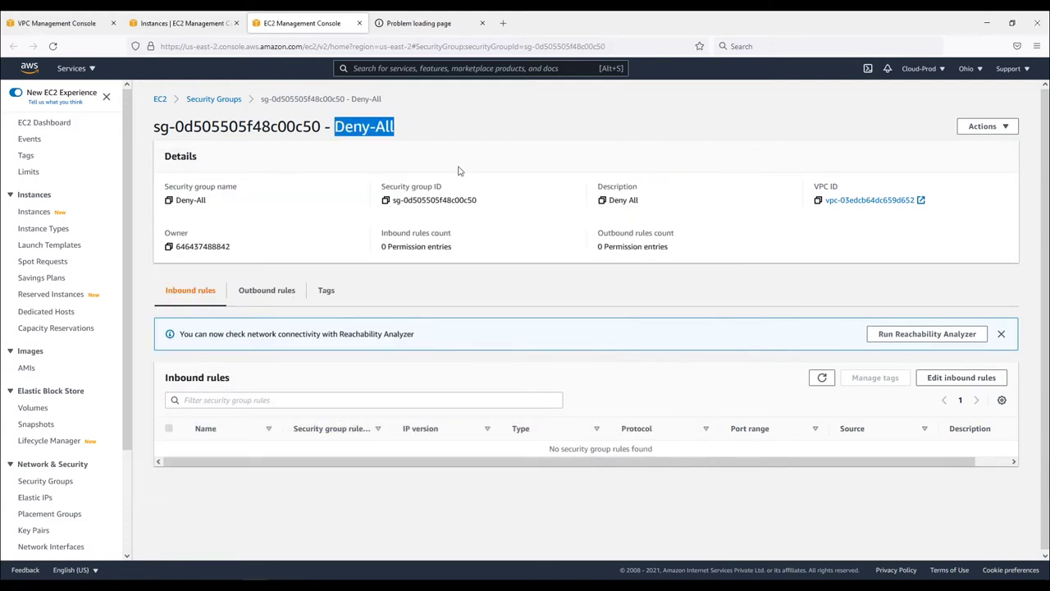
Step: Add an inbound rule to the Deny-All security group allowing All traffic from 0.0.0.0/0 and save it
{"action": "left_click", "coordinate": [935, 378]}
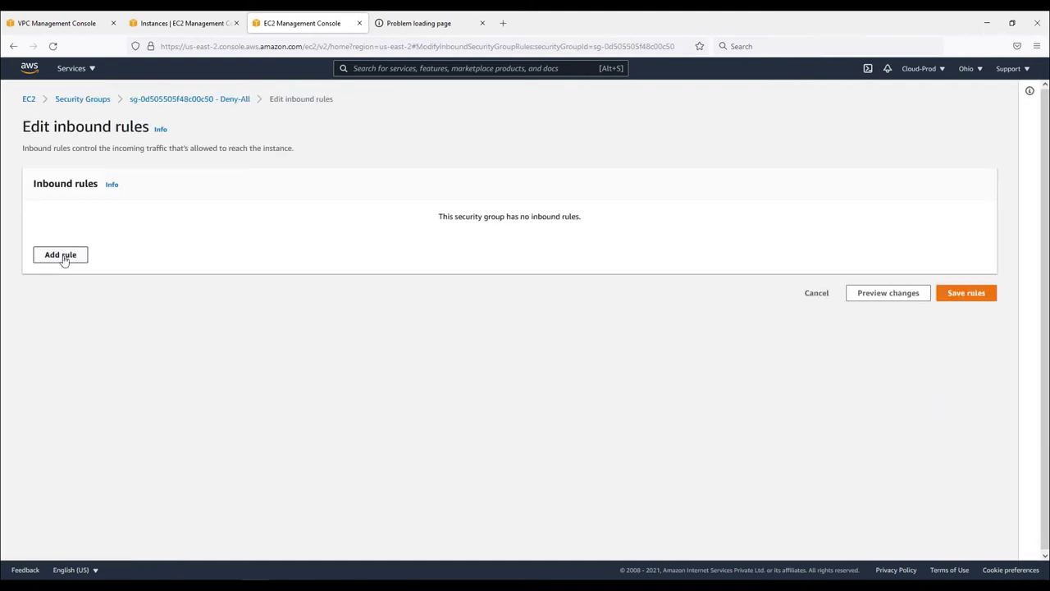
{"action": "left_click", "coordinate": [62, 259]}
{"action": "left_click", "coordinate": [264, 234]}
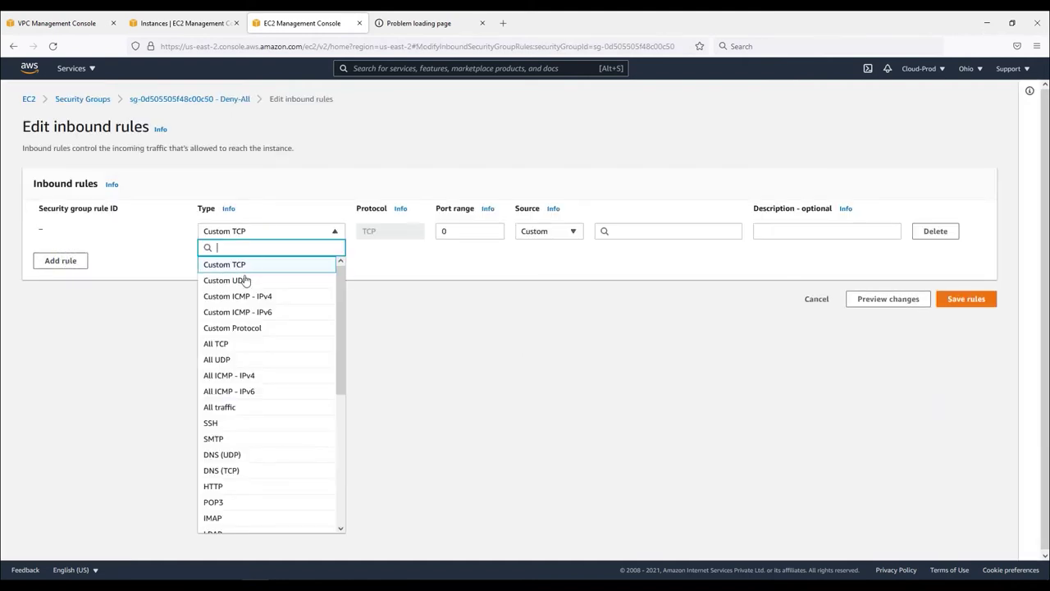
{"action": "left_click", "coordinate": [239, 407]}
{"action": "left_click", "coordinate": [645, 232]}
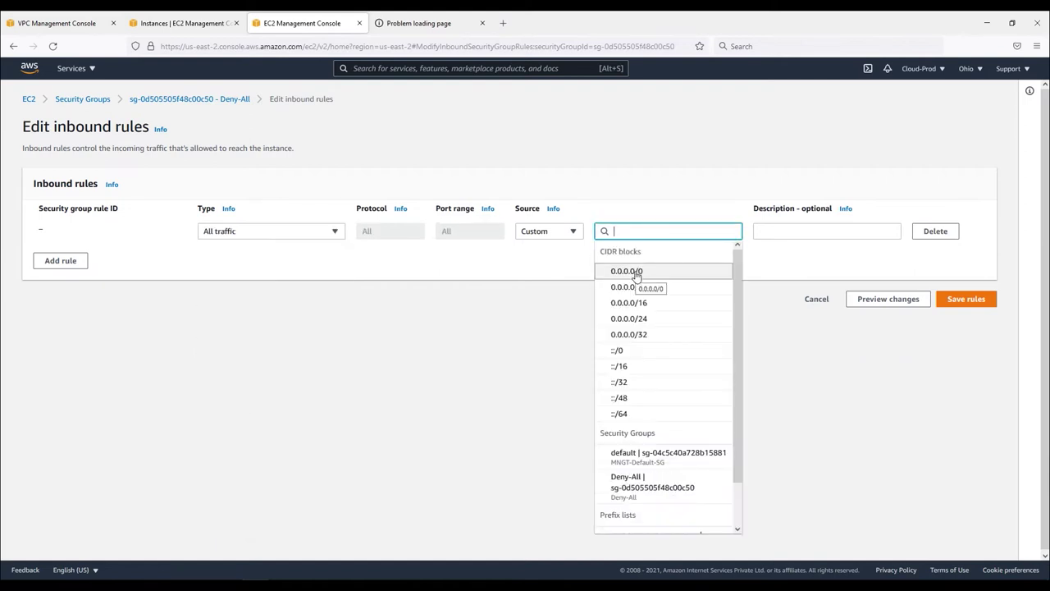
{"action": "left_click", "coordinate": [637, 273]}
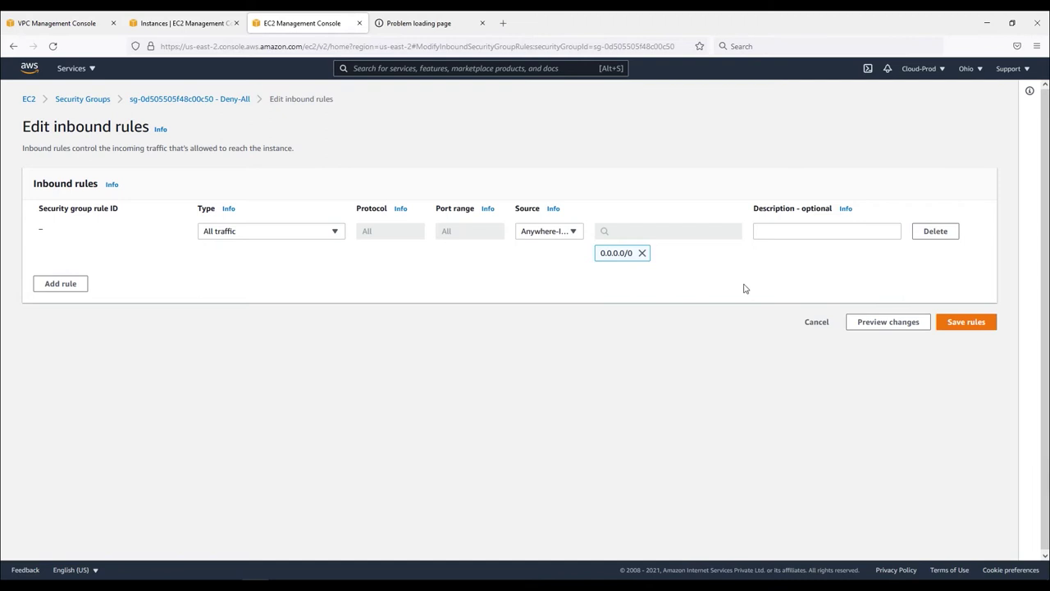
{"action": "left_click", "coordinate": [963, 326]}
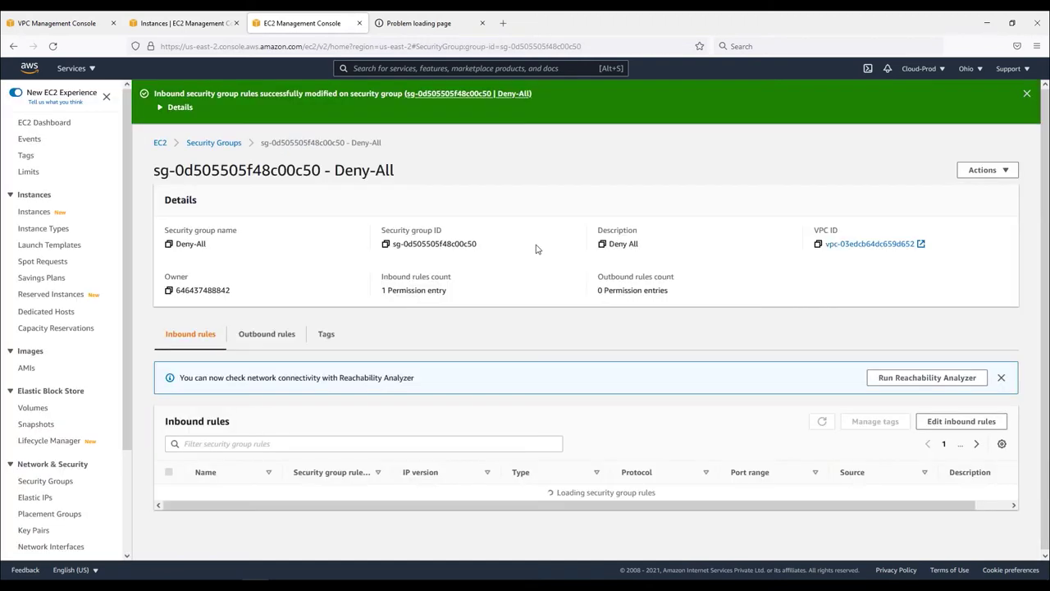
Step: Check the outbound rules of the Deny-All group and select its All traffic inbound rule
{"action": "left_click", "coordinate": [271, 340]}
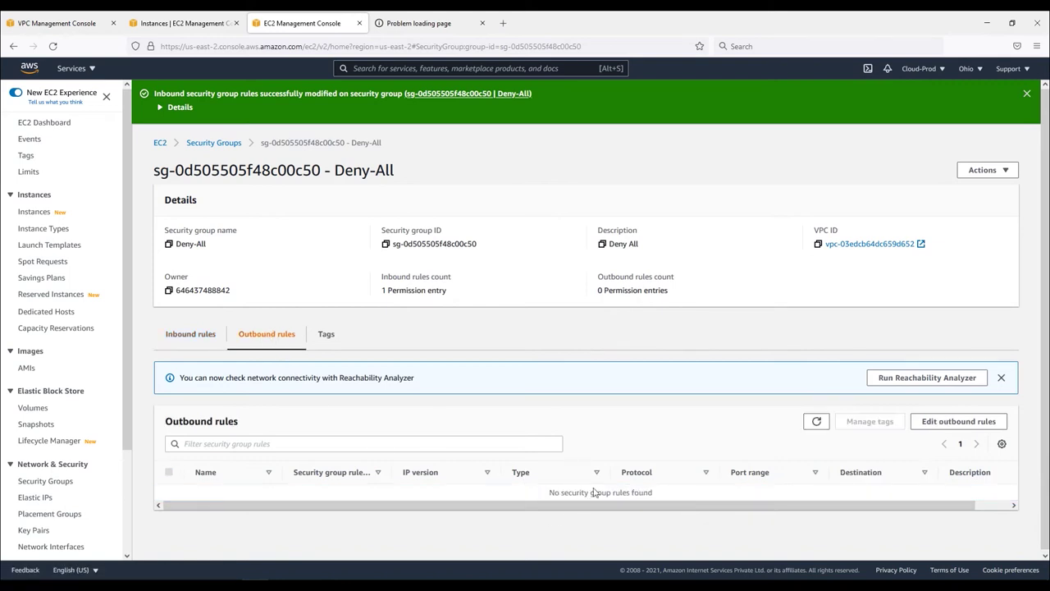
{"action": "left_click", "coordinate": [193, 336]}
{"action": "left_click", "coordinate": [373, 492]}
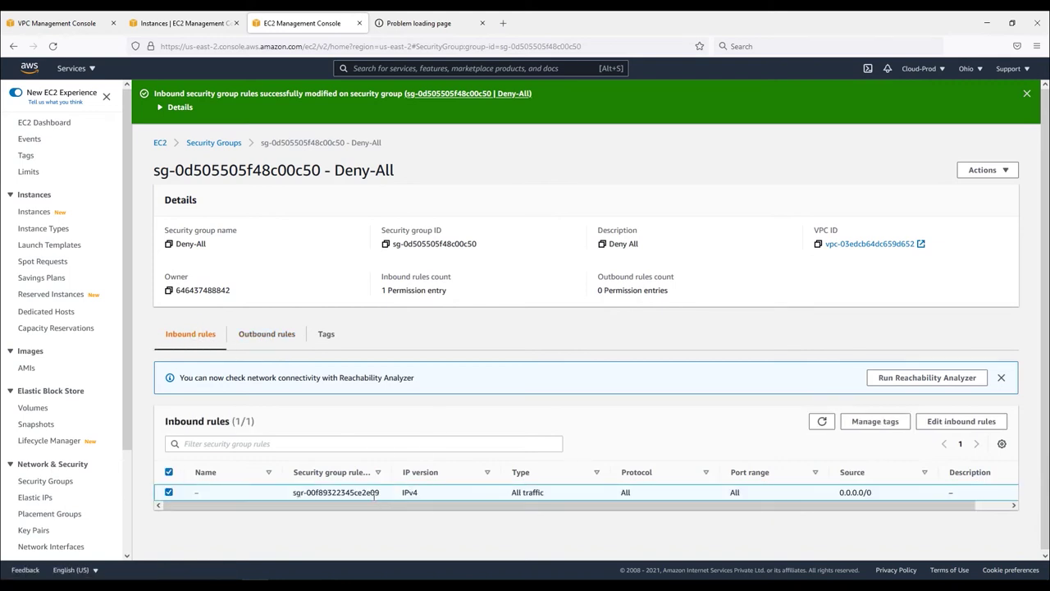
Step: Check the WebServer's public IPv4 address in its instance details and reload the 3.144.15.46 page to retest HTTP access
{"action": "left_click", "coordinate": [430, 23]}
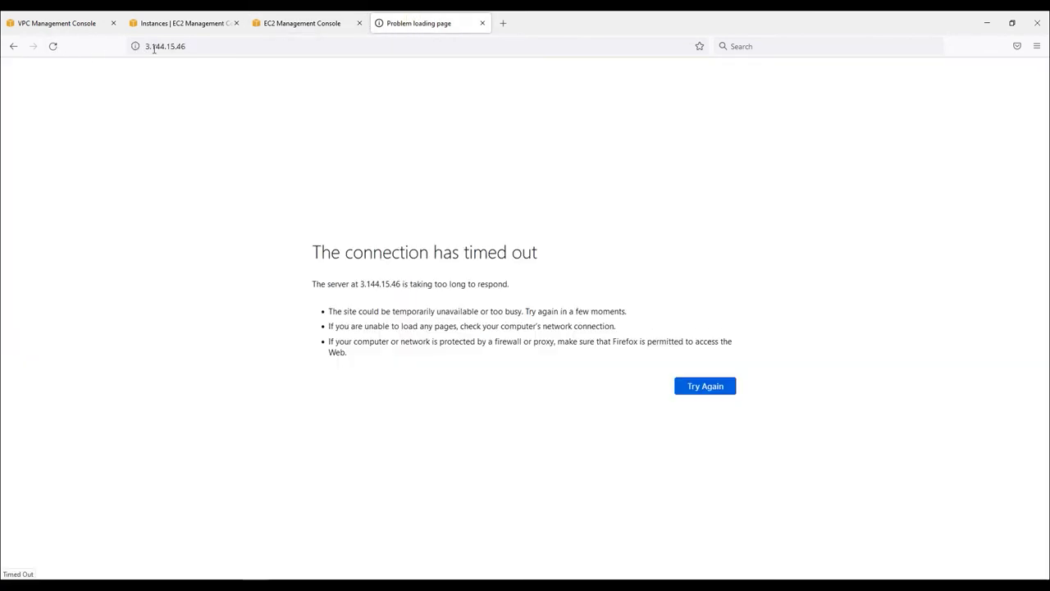
{"action": "left_click", "coordinate": [177, 23]}
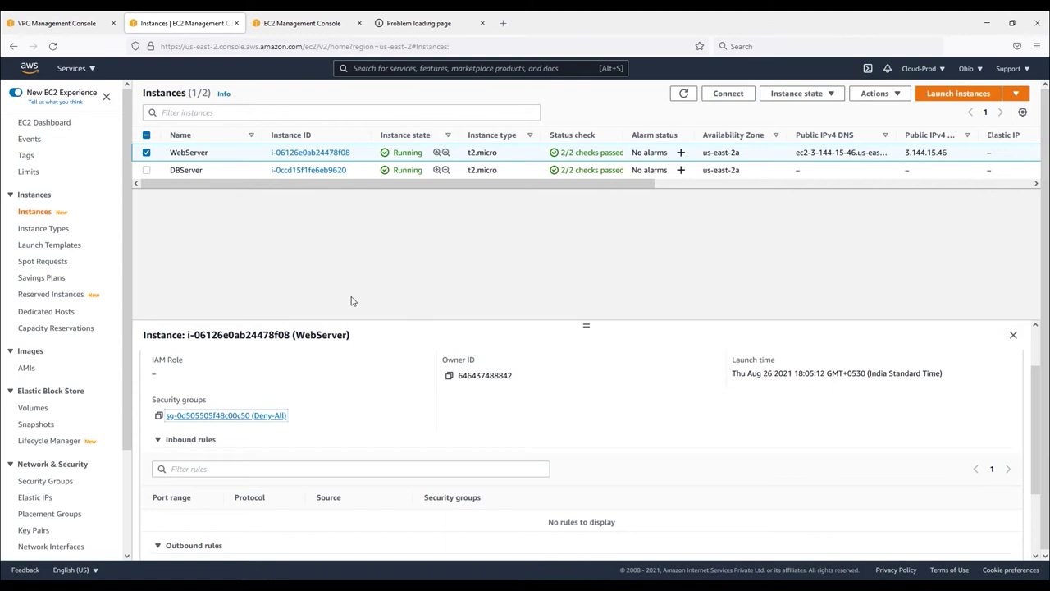
{"action": "scroll", "coordinate": [333, 371], "scroll_direction": "up", "scroll_amount": 2}
{"action": "left_click", "coordinate": [164, 366]}
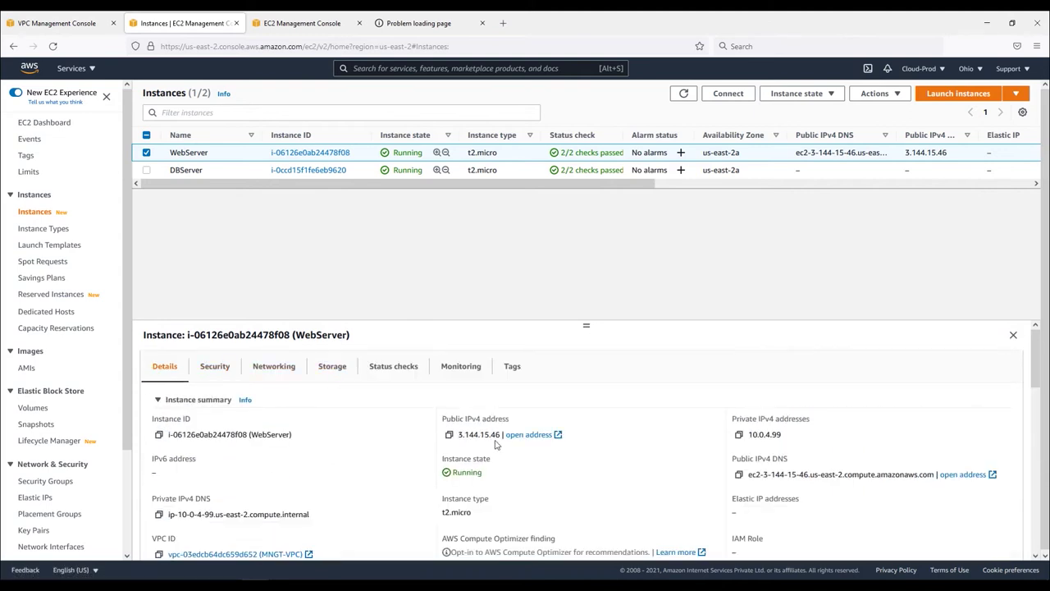
{"action": "left_click", "coordinate": [427, 22]}
{"action": "left_click", "coordinate": [53, 46]}
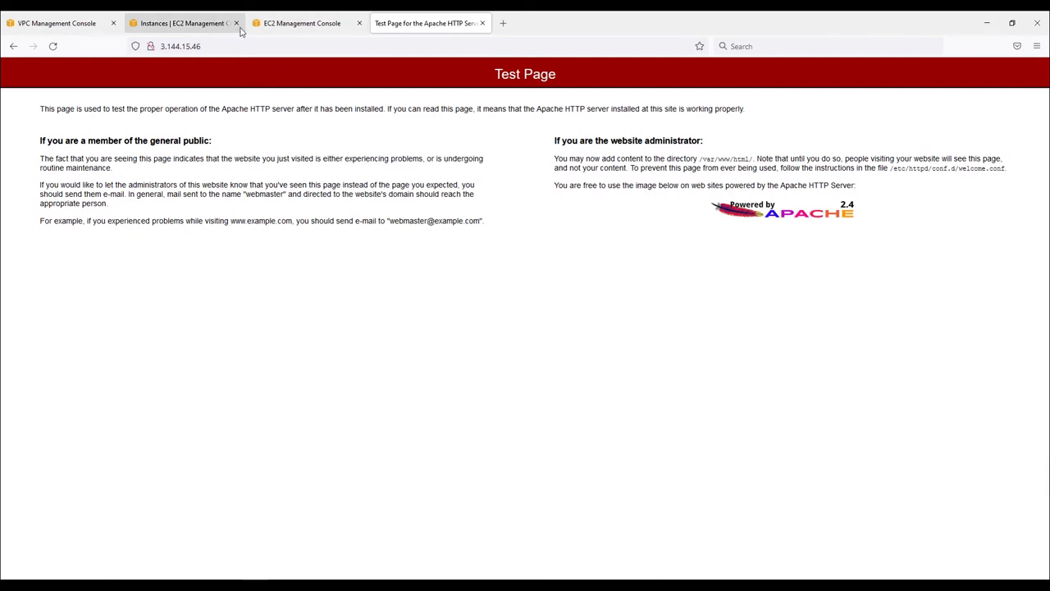
{"action": "left_click", "coordinate": [188, 25]}
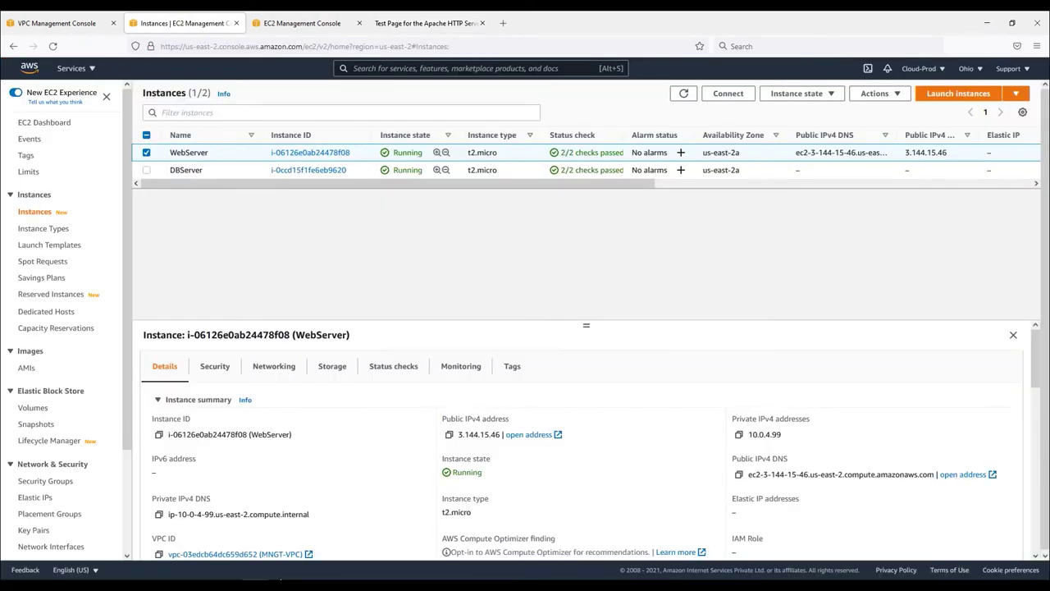
{"action": "key", "text": "alt+Tab"}
{"action": "left_click", "coordinate": [382, 369]}
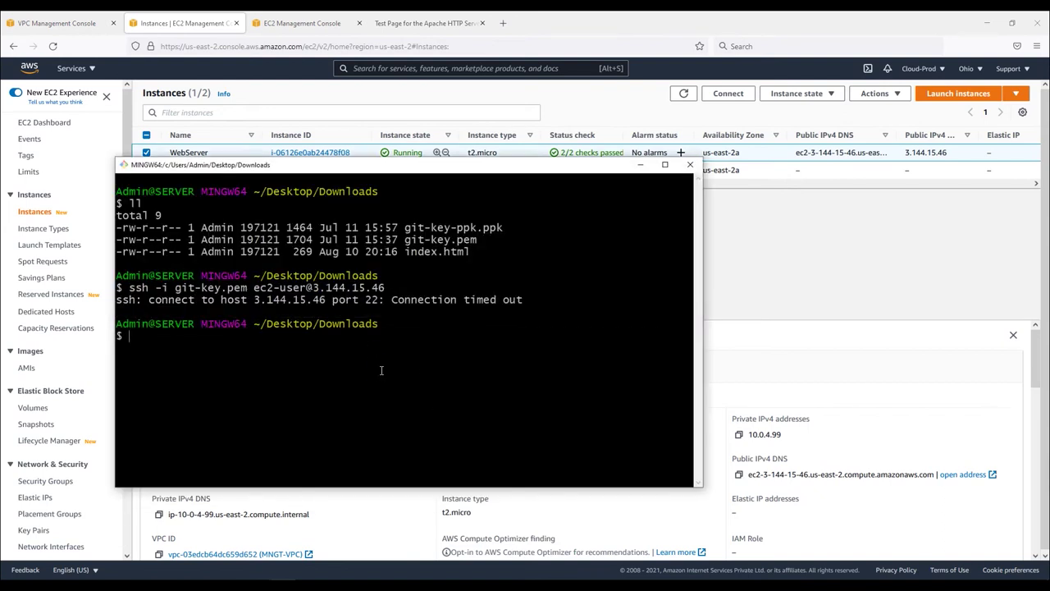
{"action": "key", "text": "Up"}
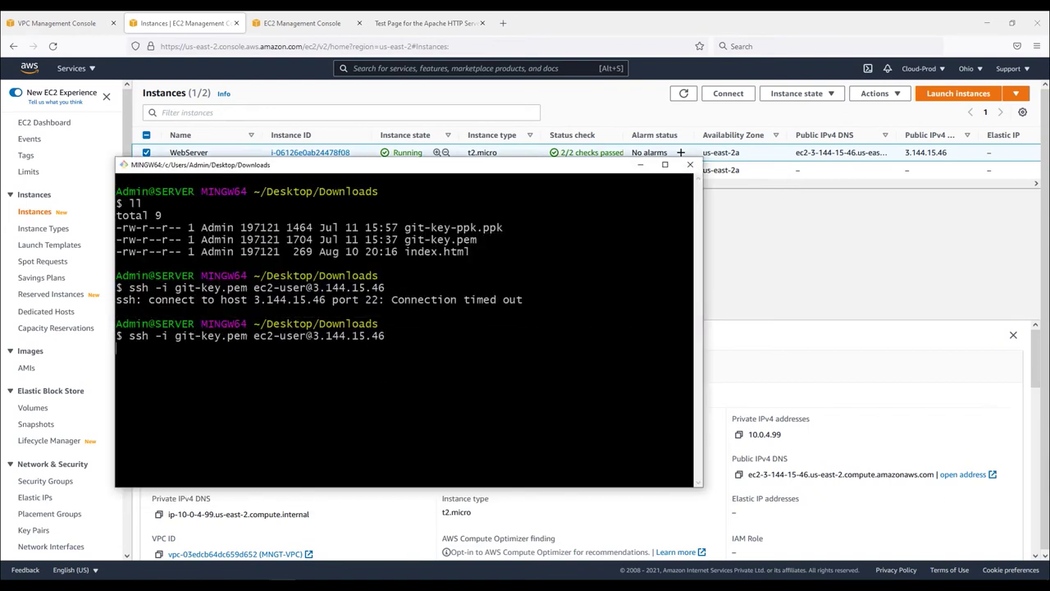
{"action": "key", "text": "Return"}
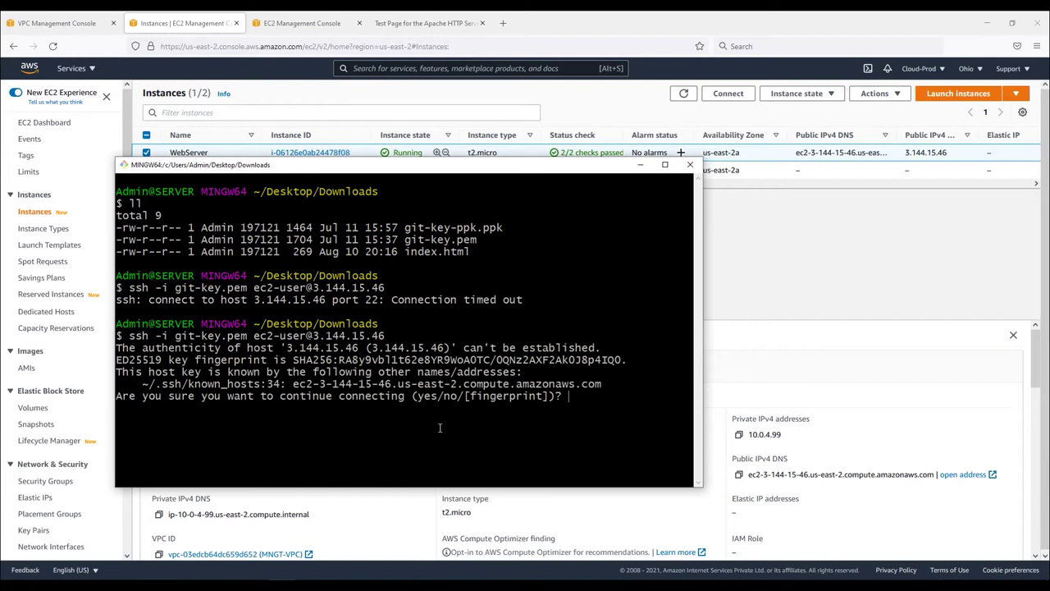
{"action": "key", "text": "Return"}
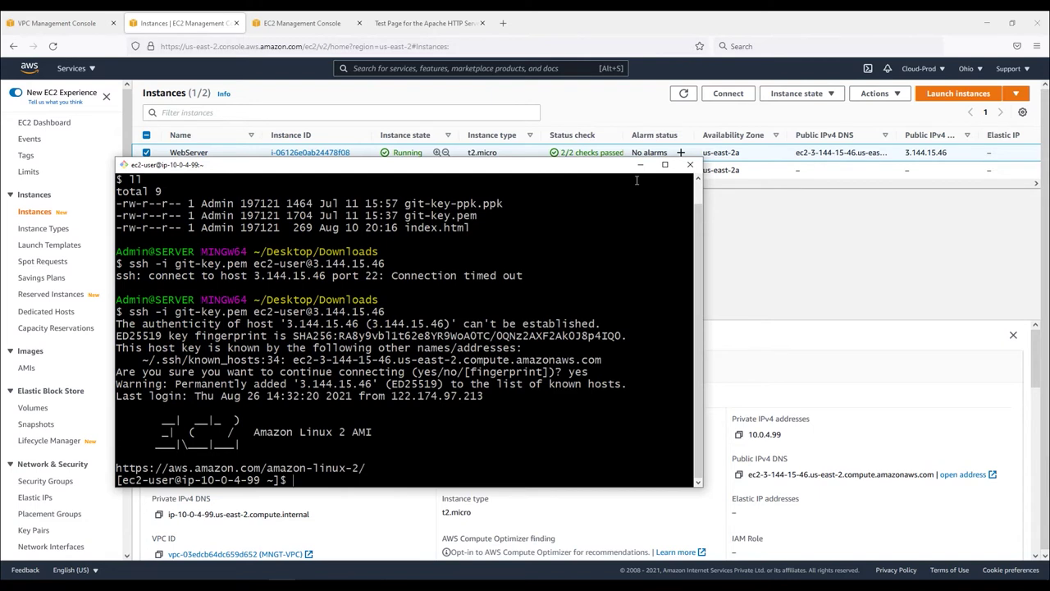
Step: Exit the SSH session, clear the Git Bash terminal and minimize it
{"action": "type", "text": "exit"}
{"action": "key", "text": "Return"}
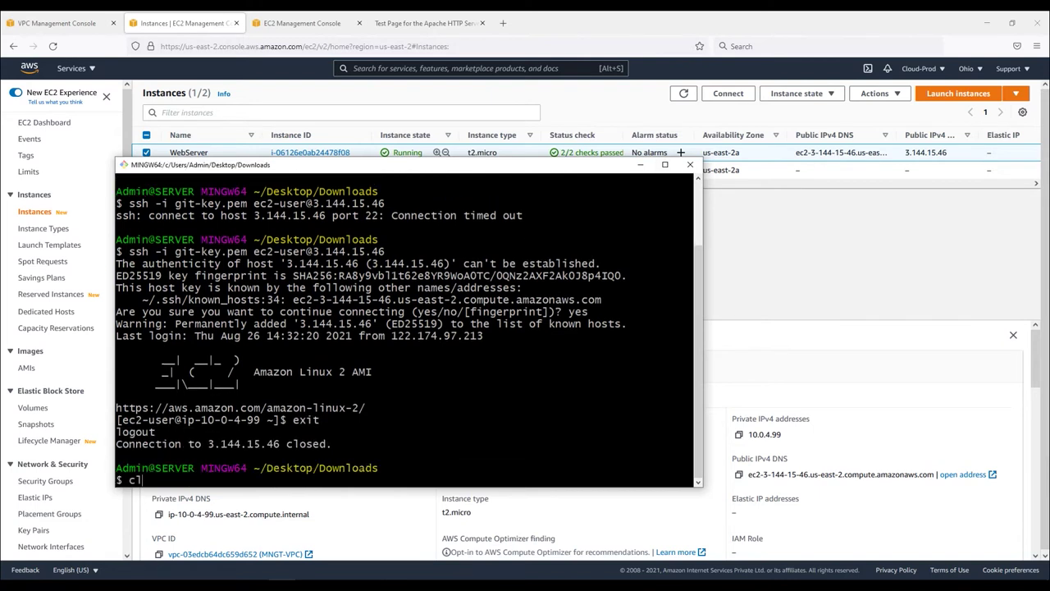
{"action": "type", "text": "clear"}
{"action": "key", "text": "Return"}
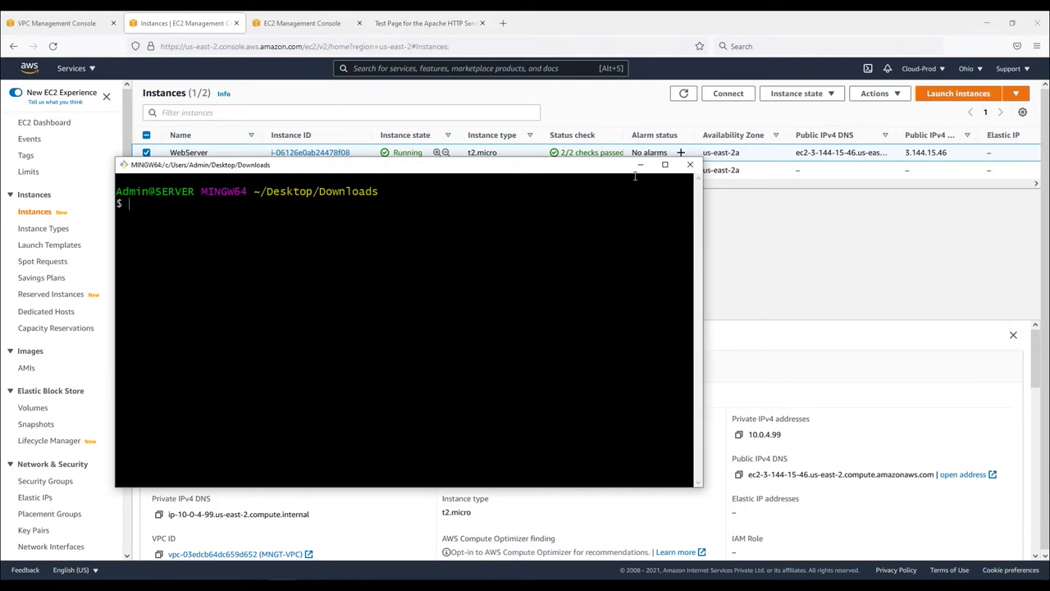
{"action": "left_click", "coordinate": [639, 165]}
Step: Delete the All traffic inbound rule from the Deny-All security group and save the rules
{"action": "left_click", "coordinate": [303, 23]}
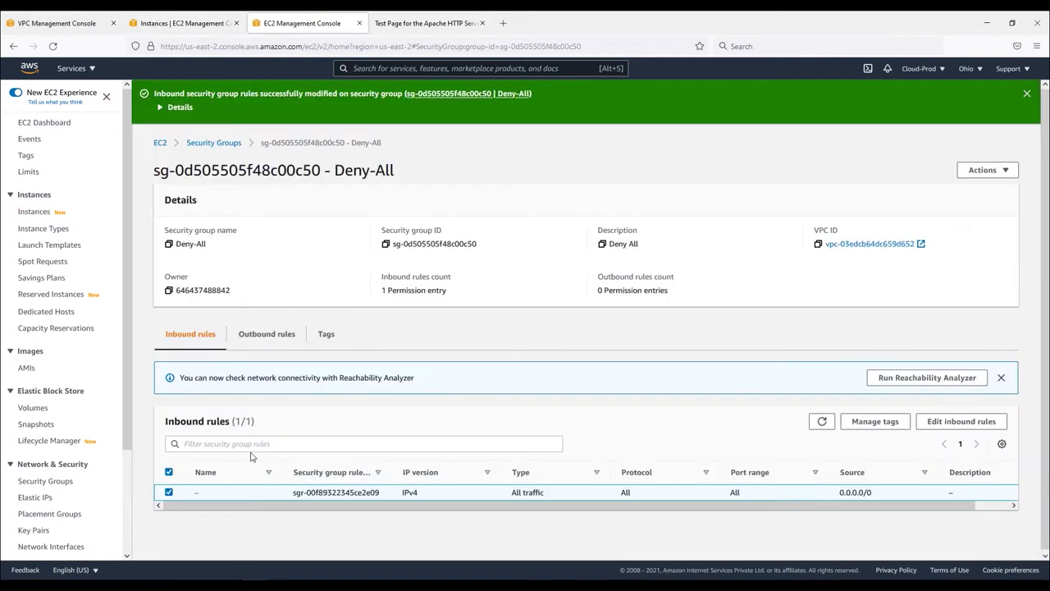
{"action": "left_click", "coordinate": [958, 421]}
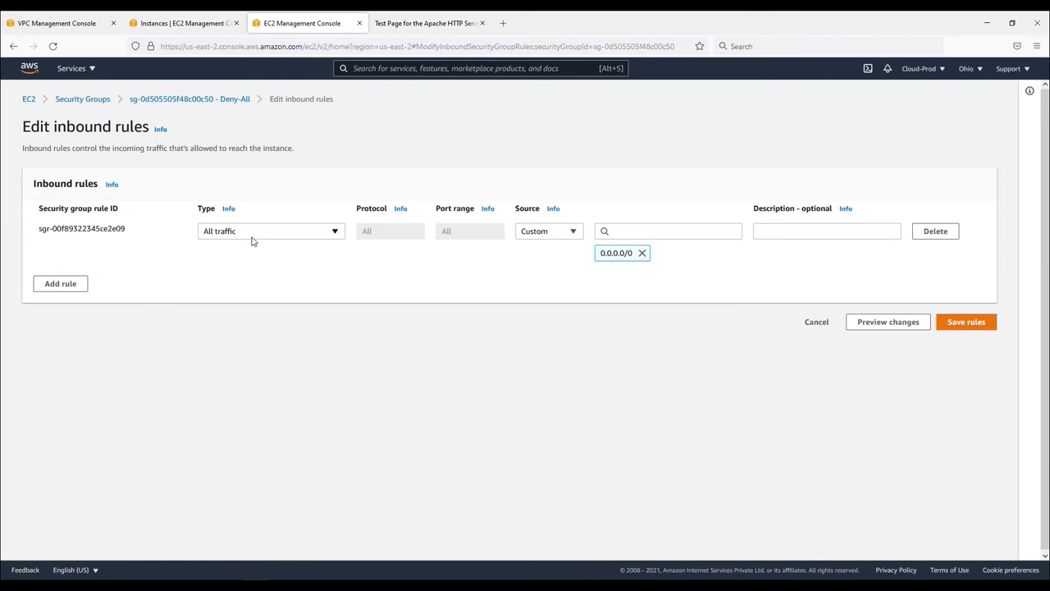
{"action": "left_click", "coordinate": [930, 237]}
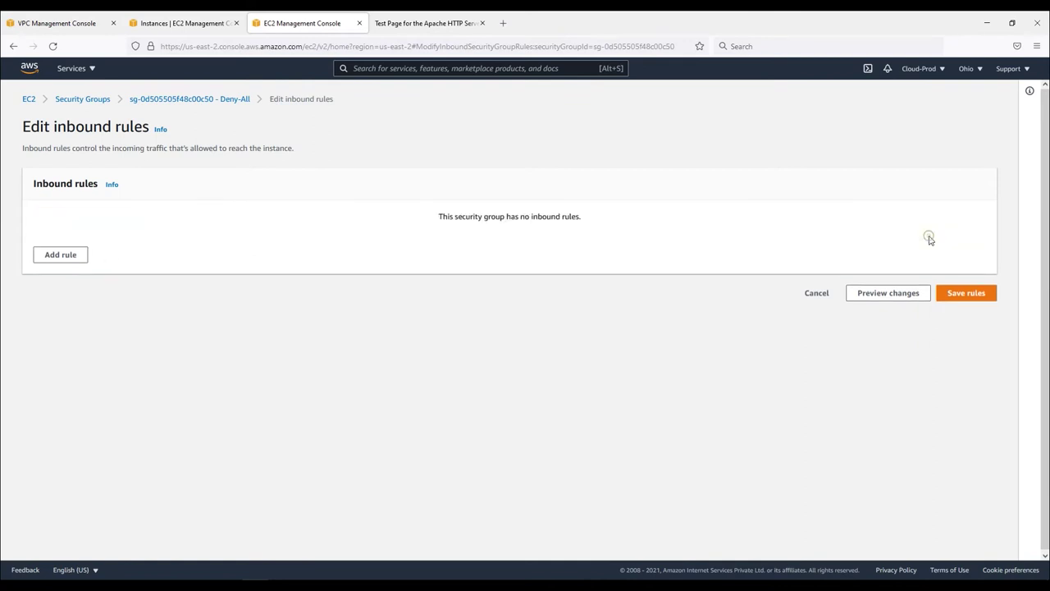
{"action": "left_click", "coordinate": [966, 293]}
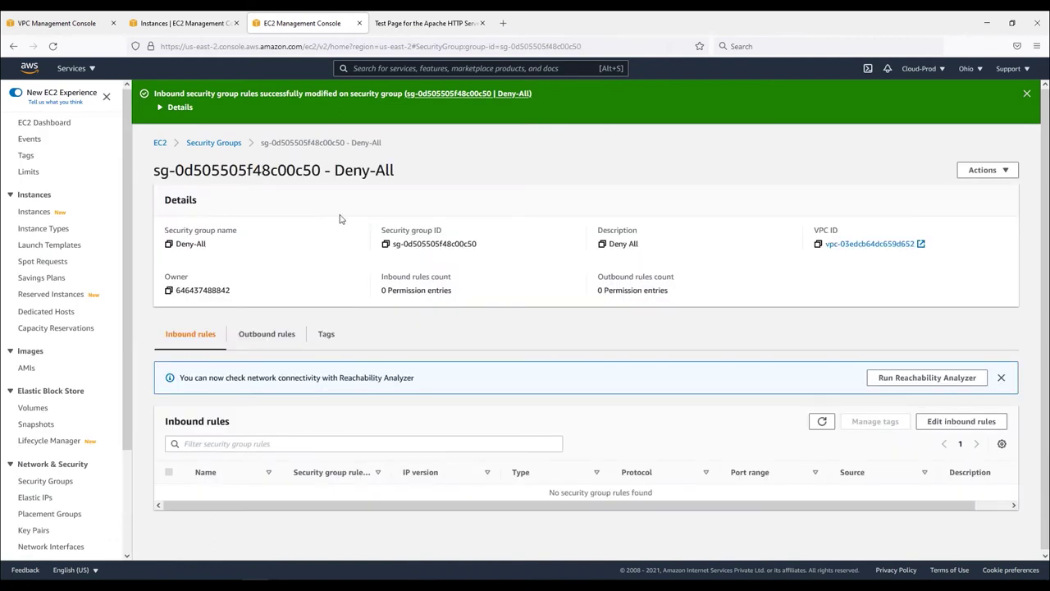
Step: Compare the inbound and outbound rule lists of the Deny-All security group
{"action": "left_click", "coordinate": [256, 343]}
{"action": "left_click", "coordinate": [197, 343]}
{"action": "left_click", "coordinate": [259, 342]}
{"action": "left_click", "coordinate": [199, 340]}
{"action": "left_click", "coordinate": [267, 336]}
{"action": "left_click", "coordinate": [181, 337]}
{"action": "left_click", "coordinate": [263, 336]}
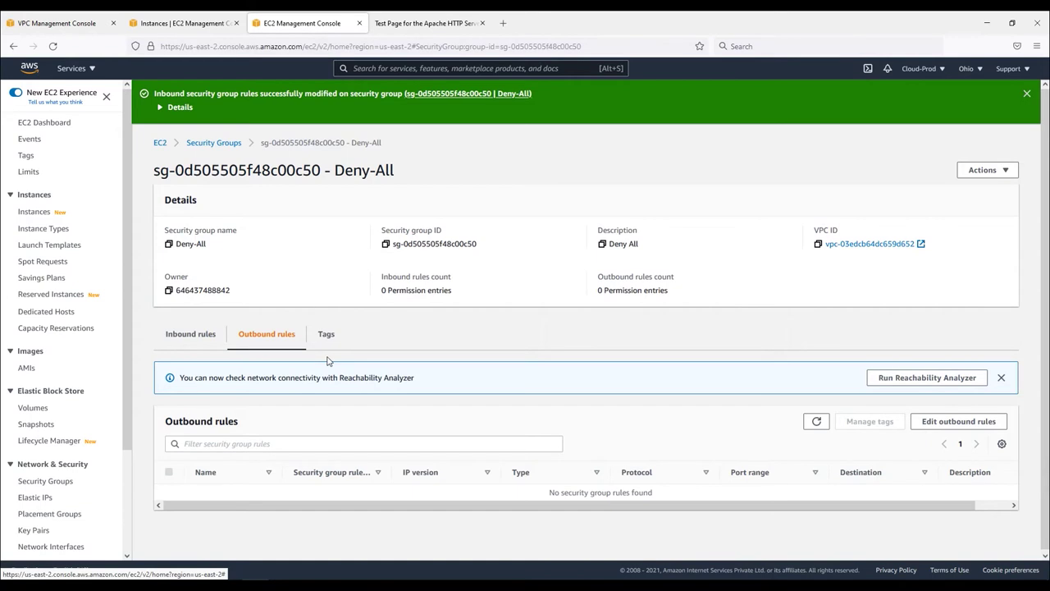
{"action": "left_click", "coordinate": [195, 337]}
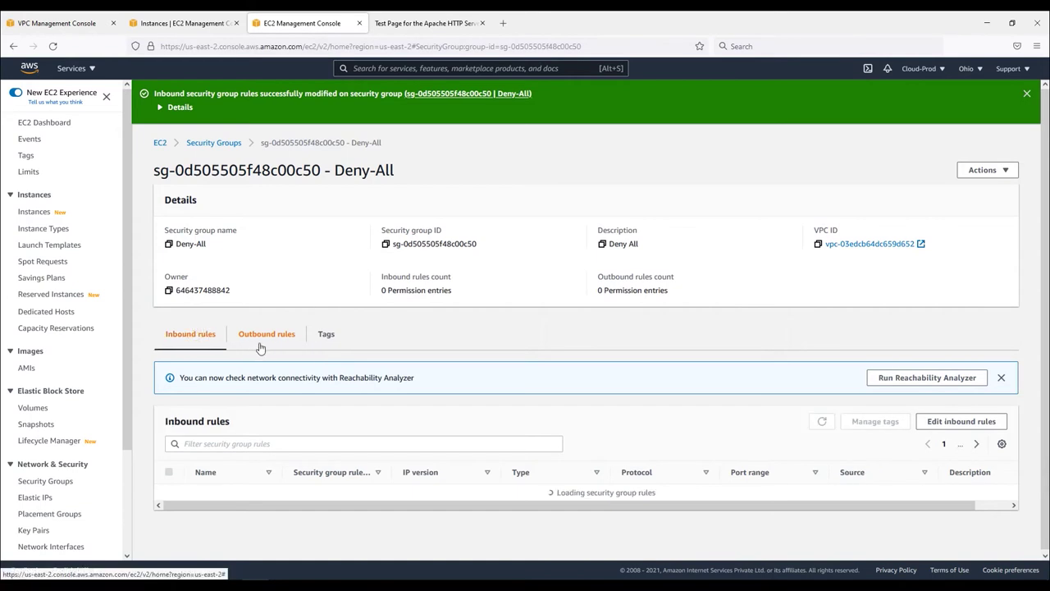
Step: Start a new security group named WebServer-SG with the description "Allow 80 22" in MNGT-VPC
{"action": "left_click", "coordinate": [191, 24]}
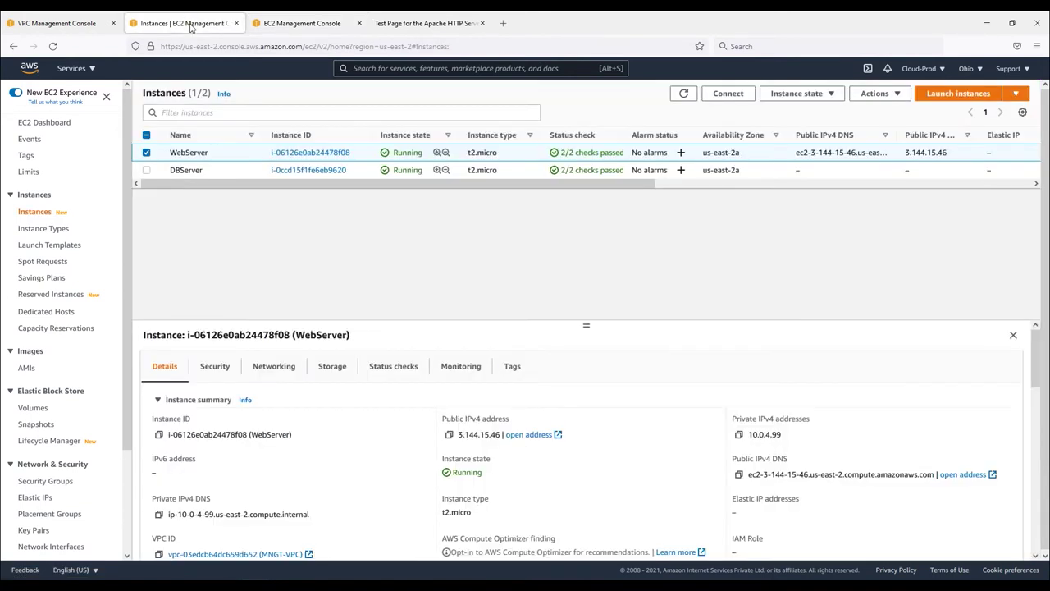
{"action": "left_click", "coordinate": [50, 26]}
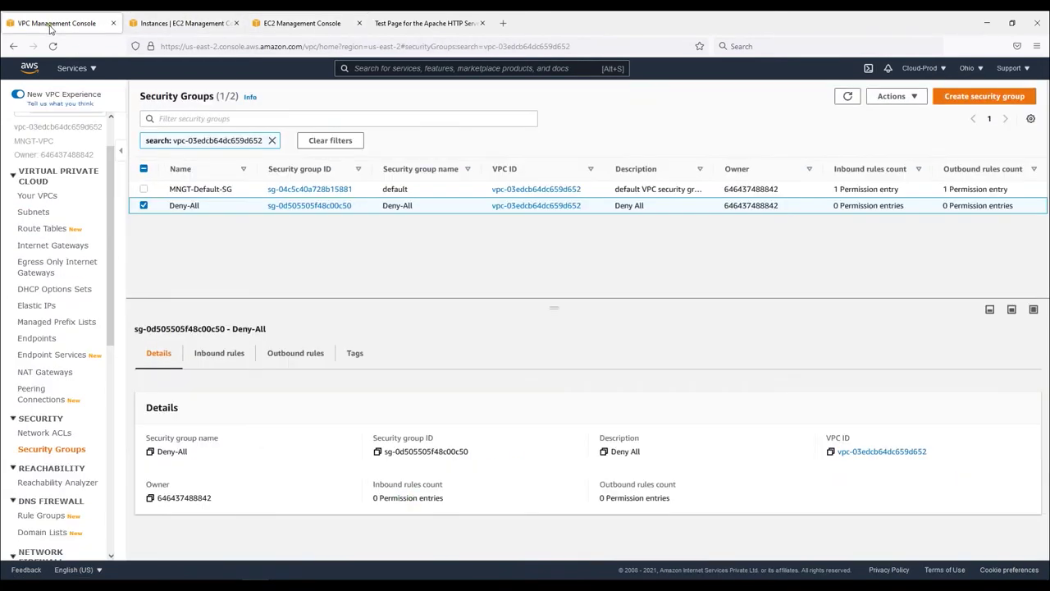
{"action": "left_click", "coordinate": [143, 206]}
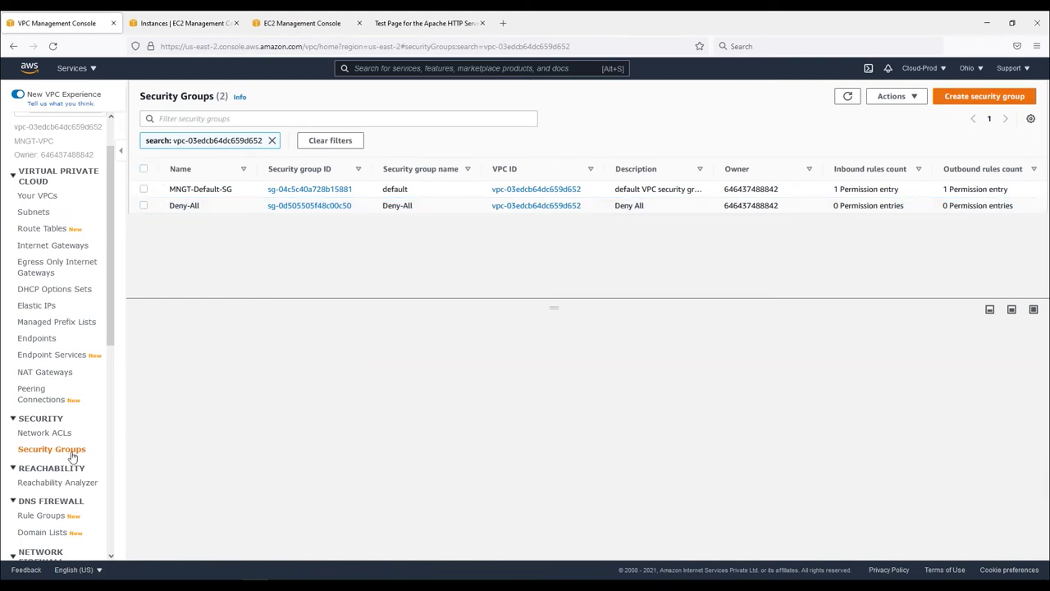
{"action": "left_click", "coordinate": [956, 98]}
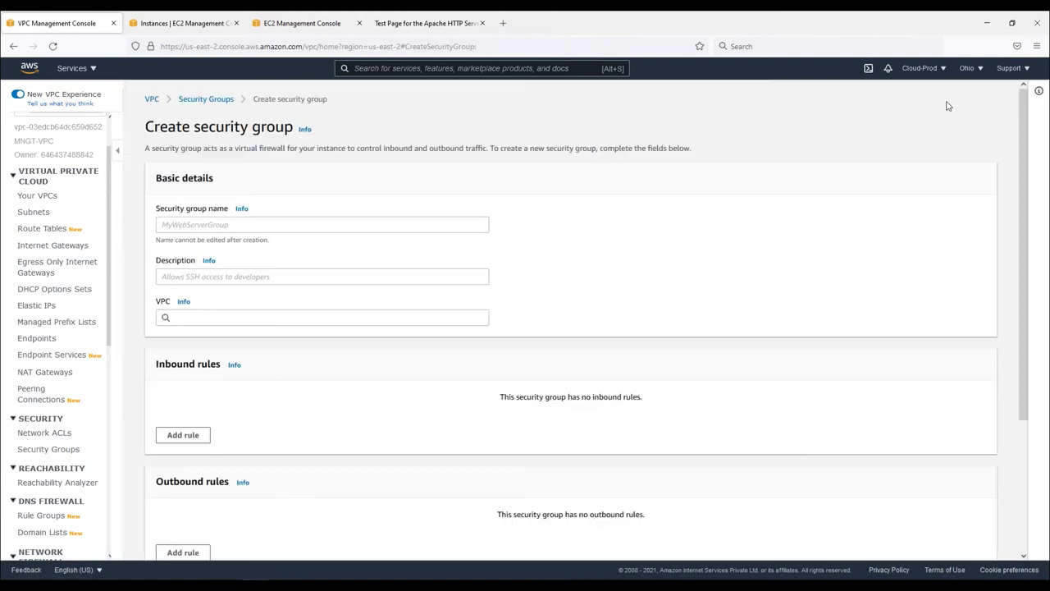
{"action": "left_click", "coordinate": [155, 226]}
{"action": "type", "text": "WebServer-SG"}
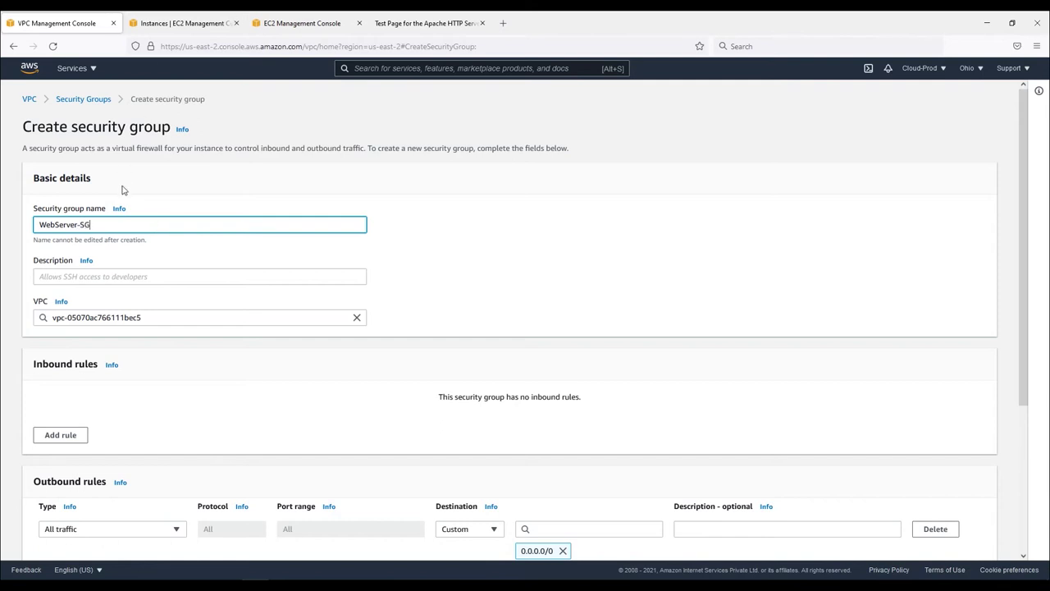
{"action": "left_click_drag", "start_coordinate": [109, 224], "coordinate": [9, 227]}
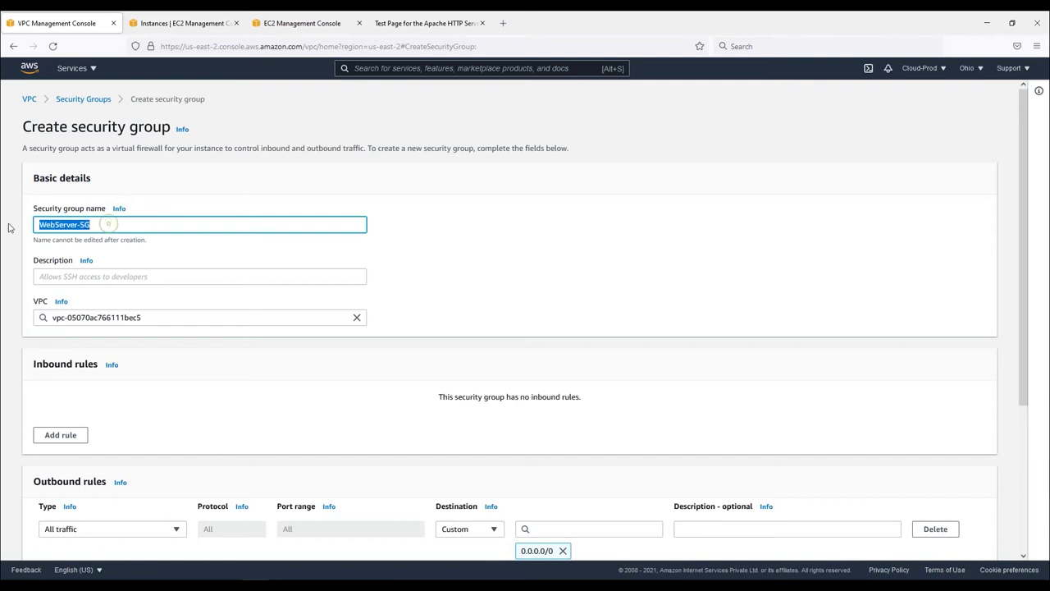
{"action": "left_click", "coordinate": [87, 278]}
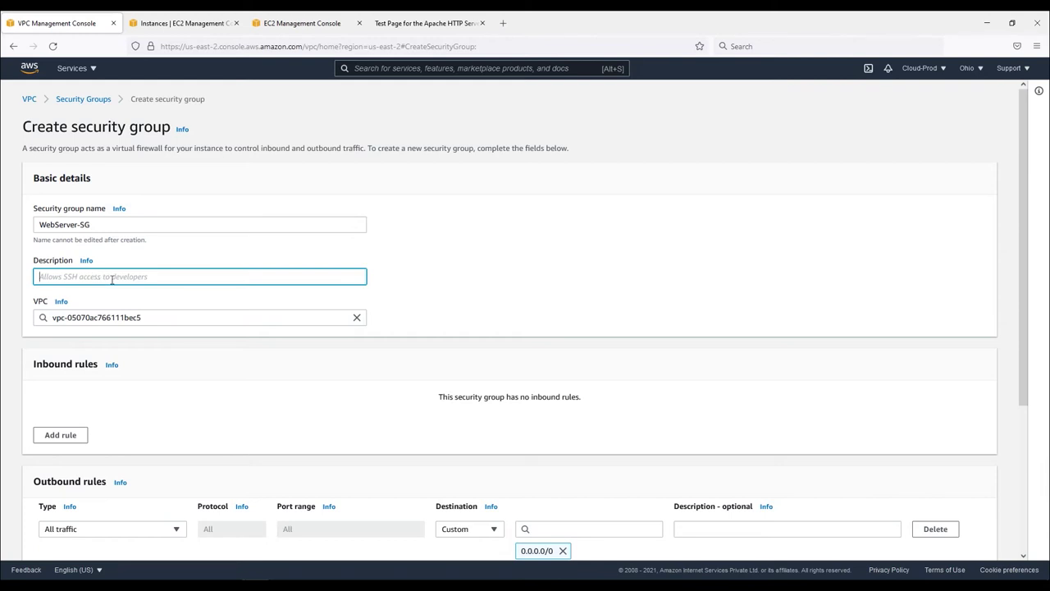
{"action": "type", "text": "Allow 80 22"}
{"action": "left_click", "coordinate": [357, 318]}
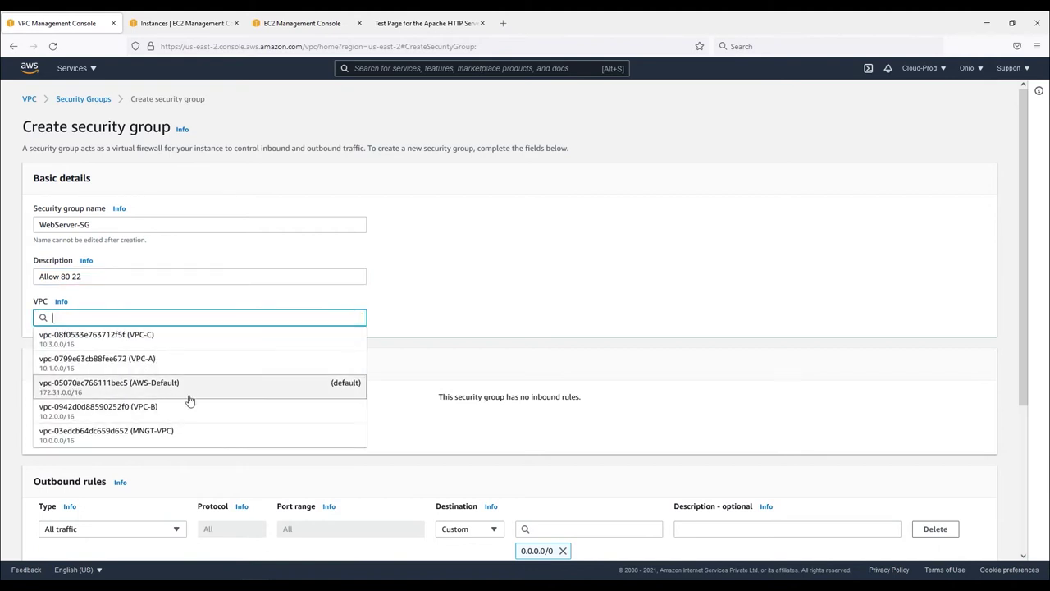
{"action": "left_click", "coordinate": [172, 433]}
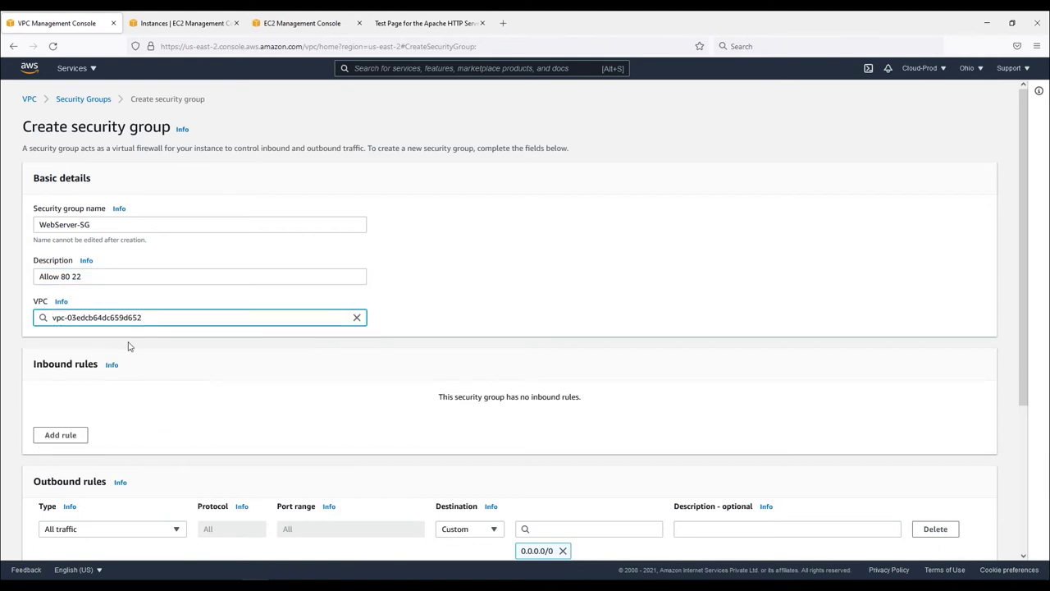
Step: Delete the default All traffic outbound rule and leave the new security group without any inbound rules
{"action": "scroll", "coordinate": [104, 341], "scroll_direction": "down", "scroll_amount": 2}
{"action": "left_click_drag", "start_coordinate": [35, 307], "coordinate": [85, 307]}
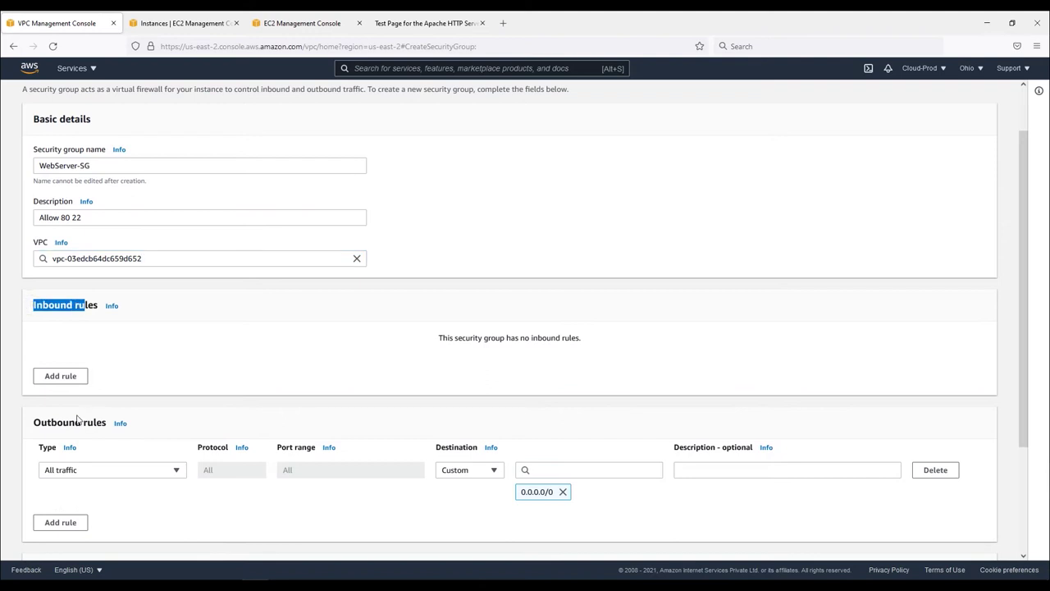
{"action": "left_click_drag", "start_coordinate": [39, 422], "coordinate": [82, 422]}
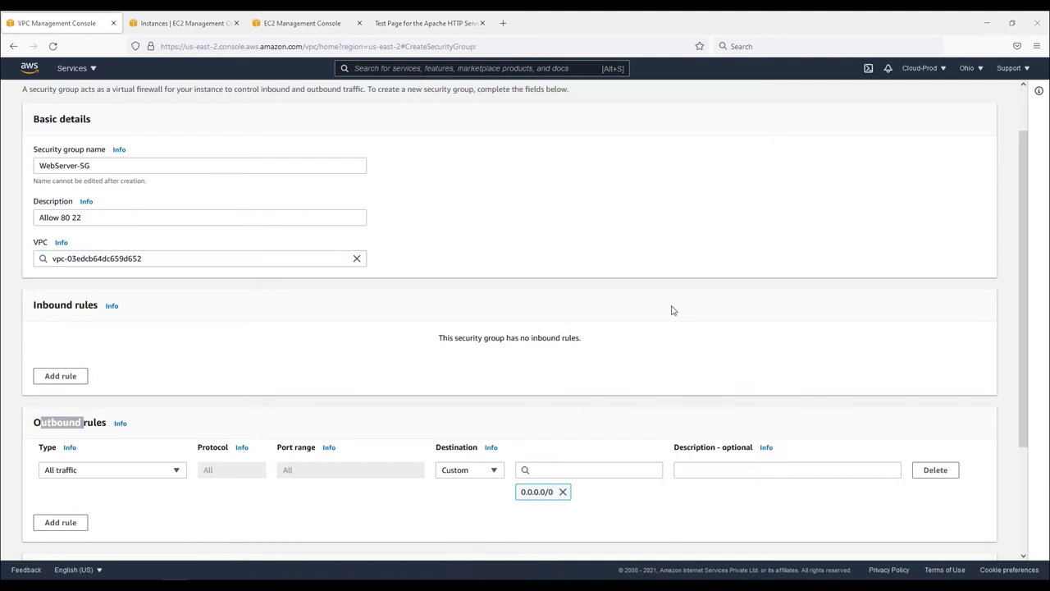
{"action": "left_click", "coordinate": [65, 376]}
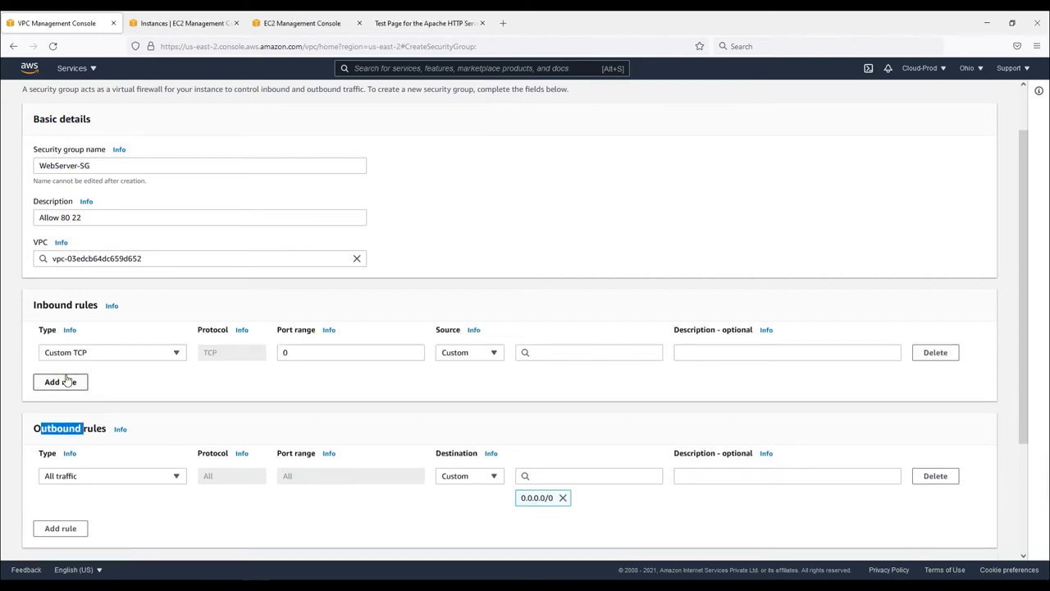
{"action": "left_click", "coordinate": [936, 354]}
{"action": "left_click", "coordinate": [935, 470]}
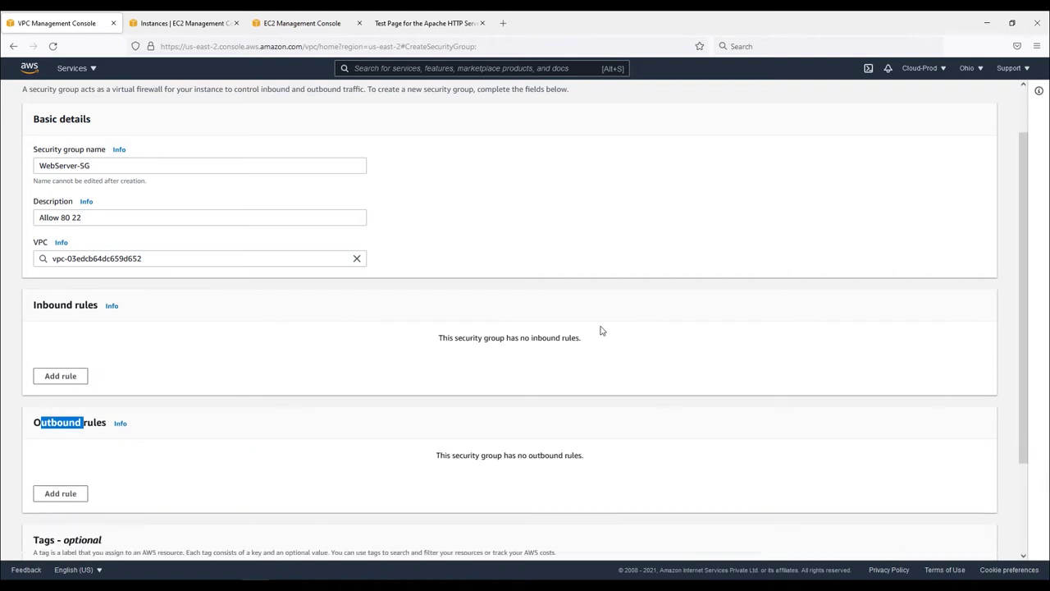
Step: Add a tag with key Name and value WebServer-SG, and create the security group
{"action": "scroll", "coordinate": [605, 331], "scroll_direction": "down", "scroll_amount": 2}
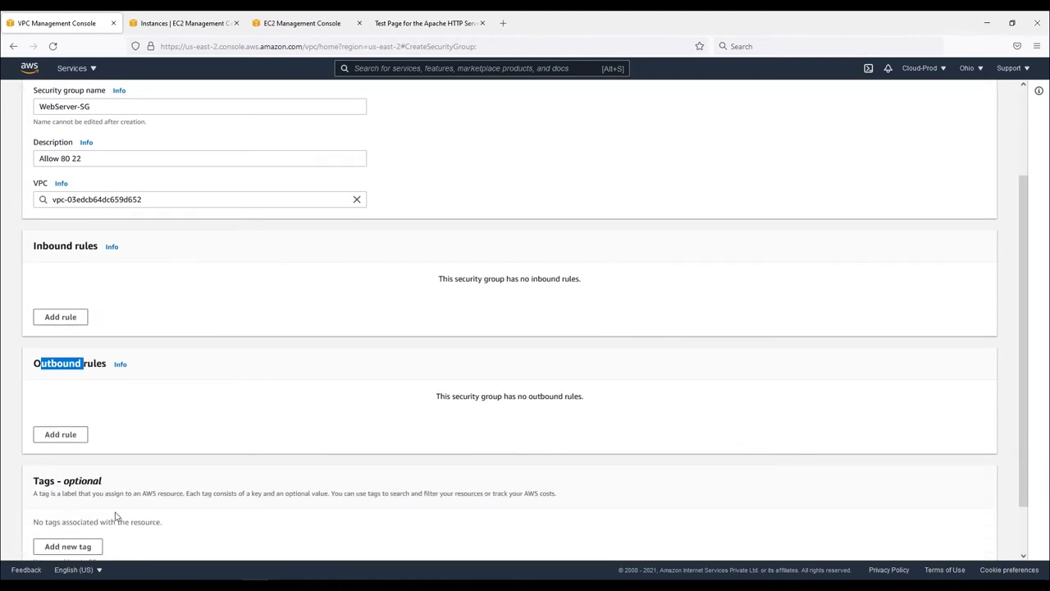
{"action": "scroll", "coordinate": [98, 496], "scroll_direction": "down", "scroll_amount": 2}
{"action": "left_click", "coordinate": [90, 492]}
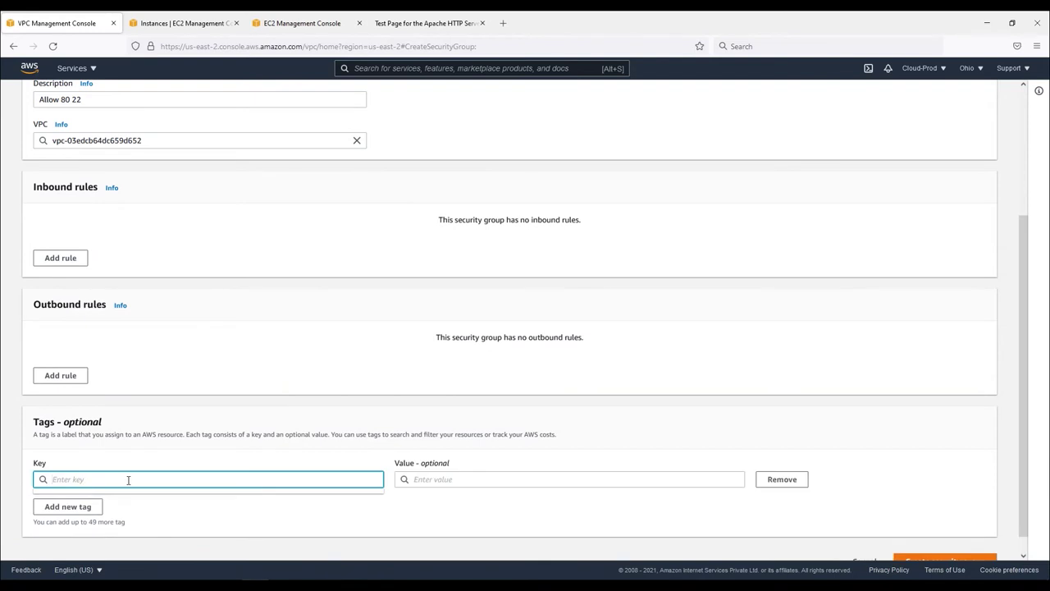
{"action": "type", "text": "Name"}
{"action": "key", "text": "Tab"}
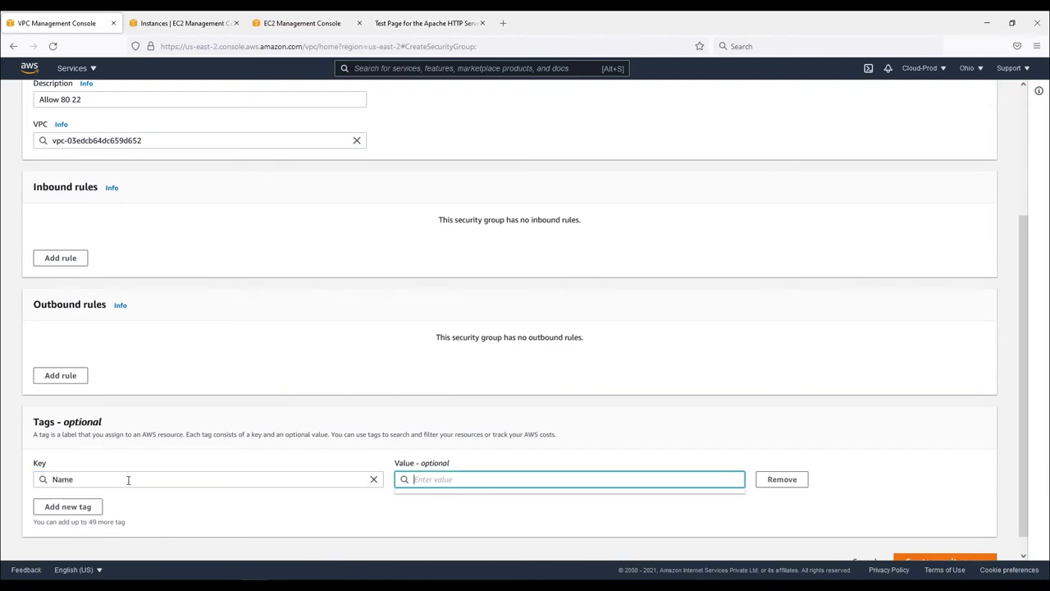
{"action": "type", "text": "to host 3.144.15.46 port 22: Connection timed out"}
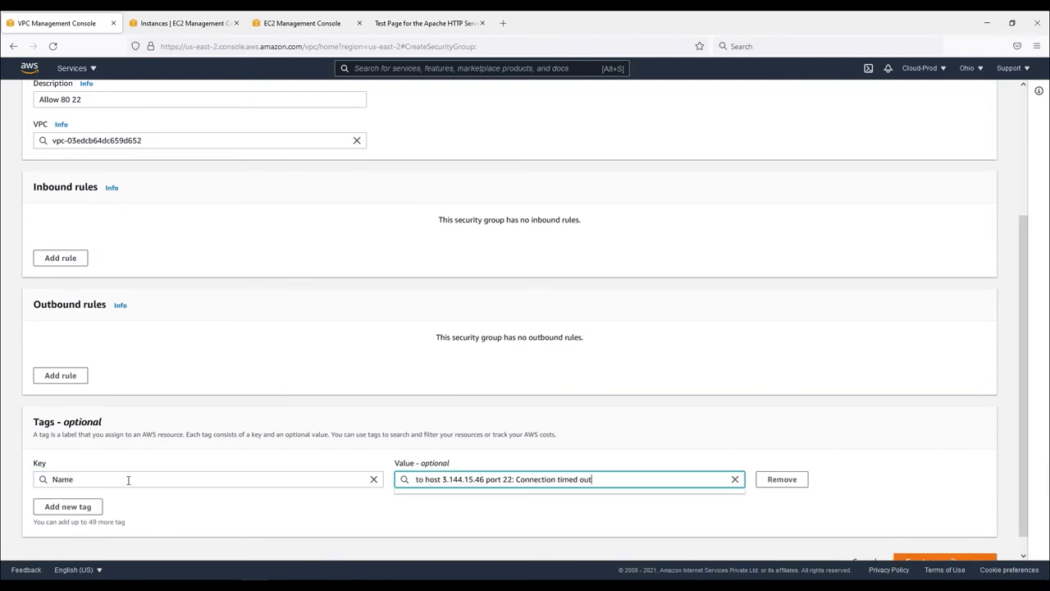
{"action": "left_click_drag", "start_coordinate": [593, 479], "coordinate": [394, 460]}
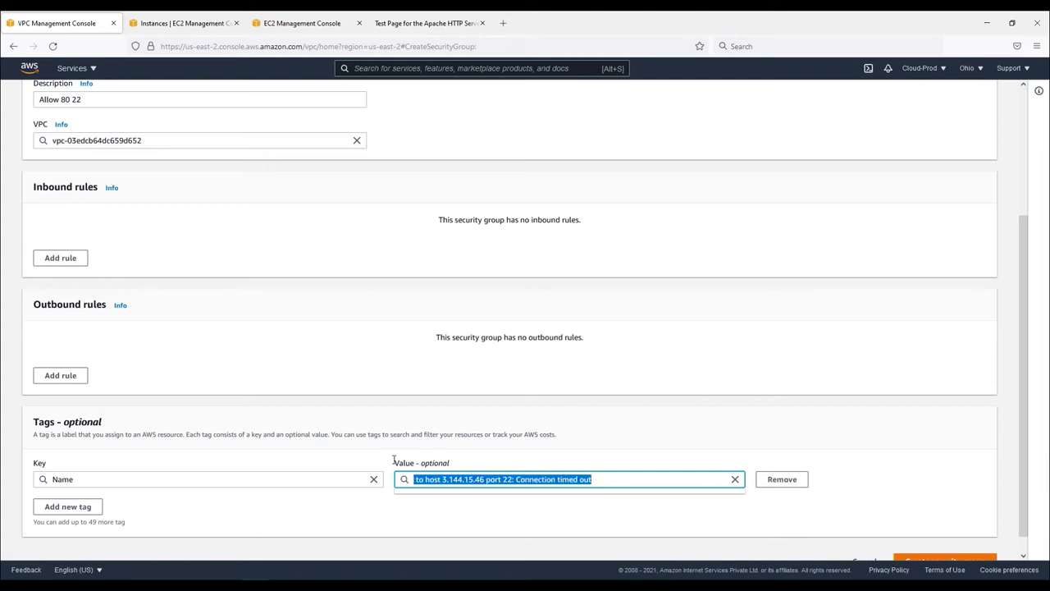
{"action": "type", "text": "WebServer-SG"}
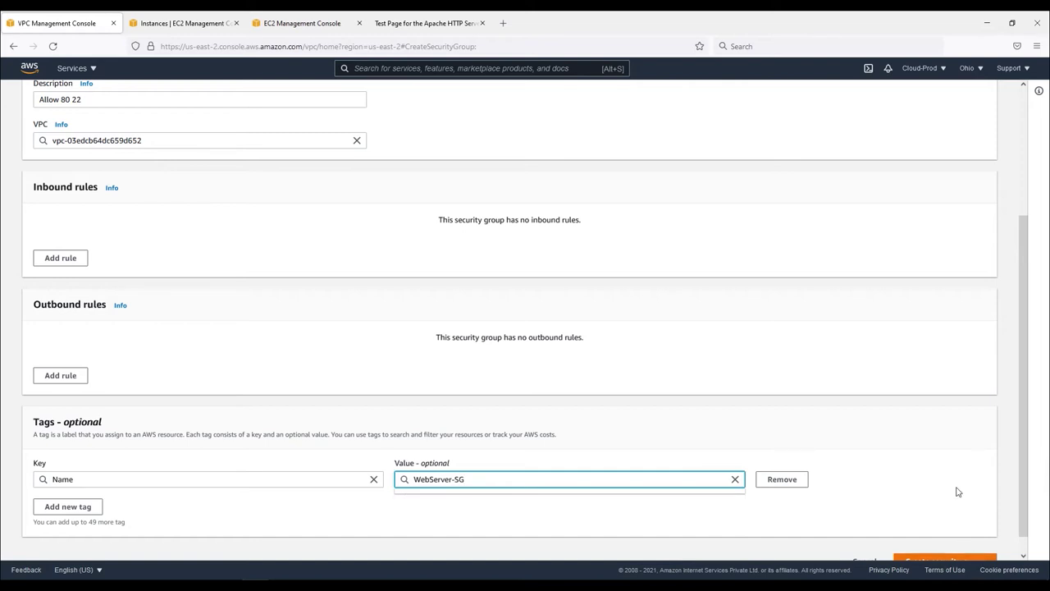
{"action": "scroll", "coordinate": [956, 492], "scroll_direction": "down", "scroll_amount": 1}
{"action": "left_click", "coordinate": [954, 542]}
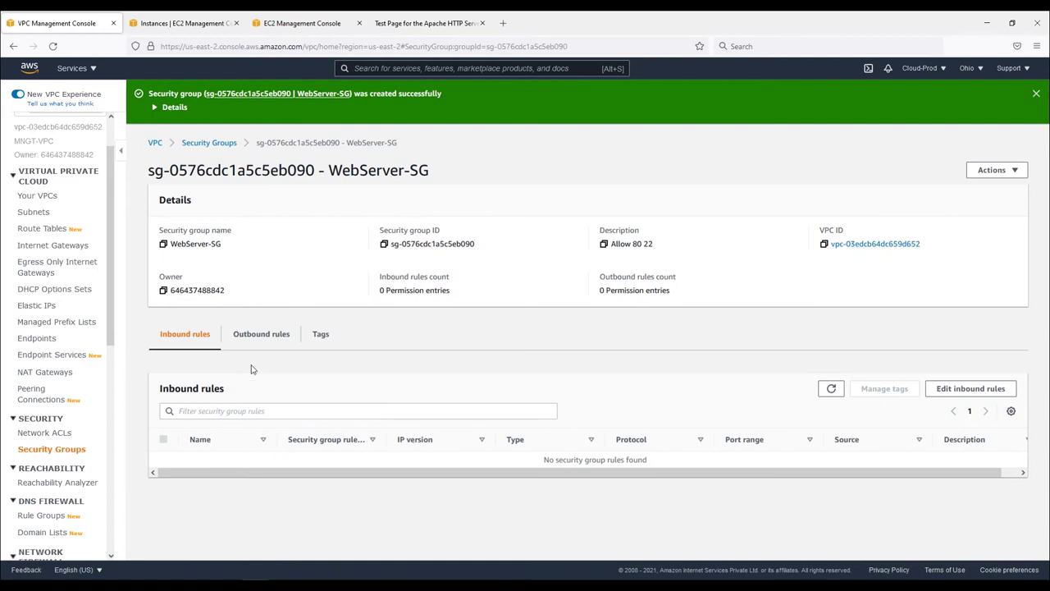
Step: Check the inbound and outbound rule lists of WebServer-SG and dismiss the notification
{"action": "left_click", "coordinate": [274, 334]}
{"action": "left_click", "coordinate": [202, 343]}
{"action": "left_click", "coordinate": [263, 344]}
{"action": "left_click", "coordinate": [187, 336]}
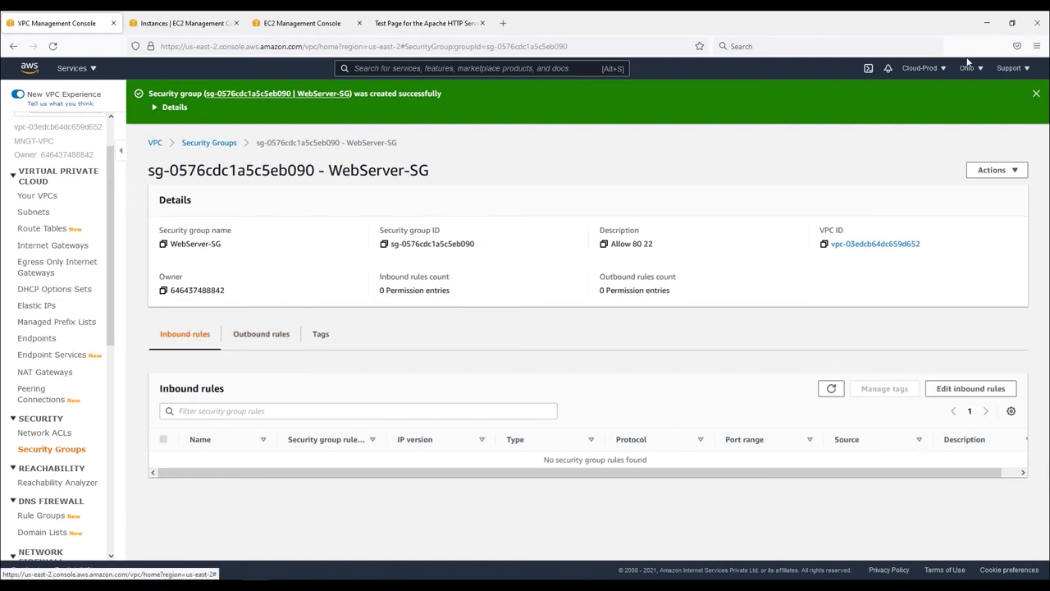
{"action": "left_click", "coordinate": [1036, 94]}
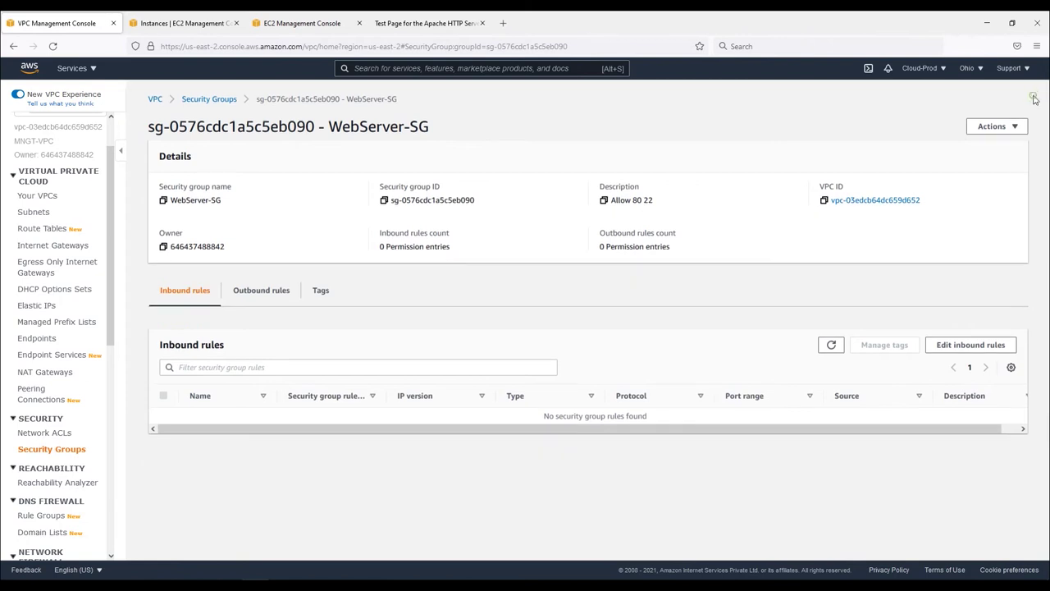
Step: Check which security group is attached to the WebServer instance
{"action": "left_click", "coordinate": [182, 23]}
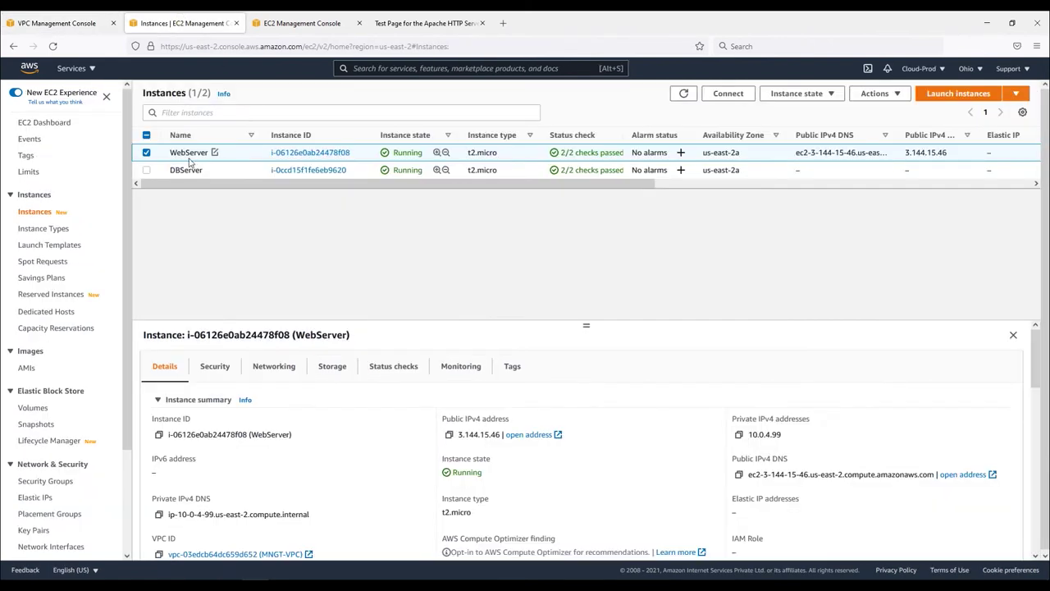
{"action": "left_click", "coordinate": [211, 369]}
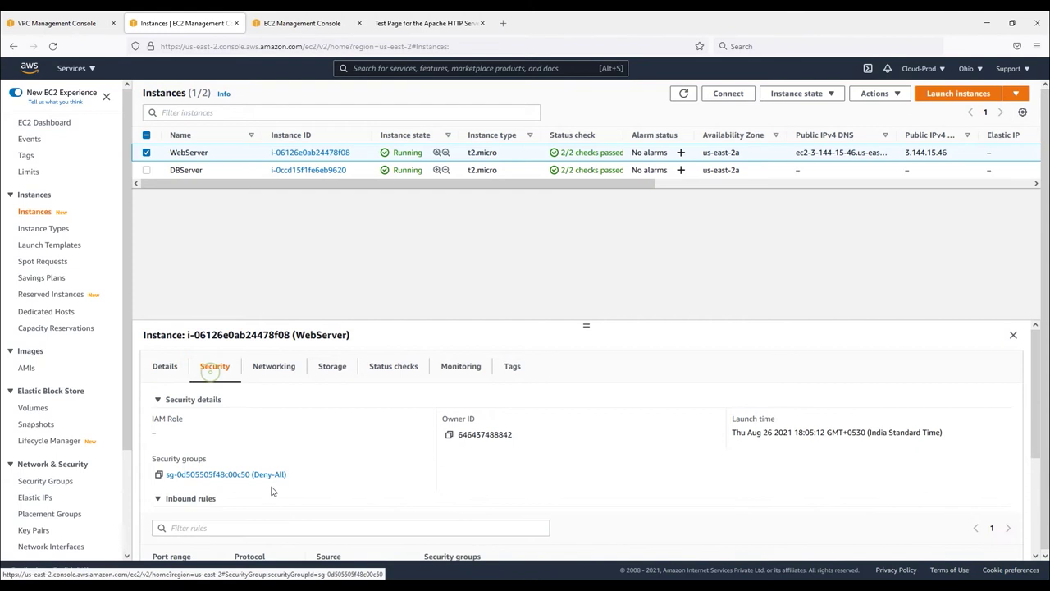
{"action": "left_click_drag", "start_coordinate": [253, 475], "coordinate": [297, 478]}
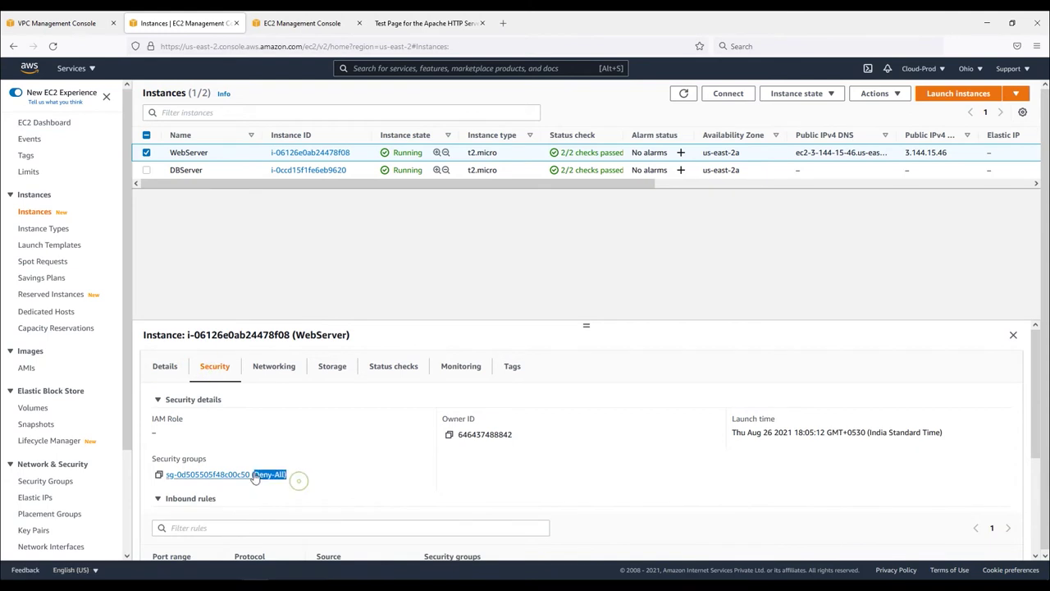
{"action": "left_click", "coordinate": [168, 369]}
{"action": "left_click", "coordinate": [210, 368]}
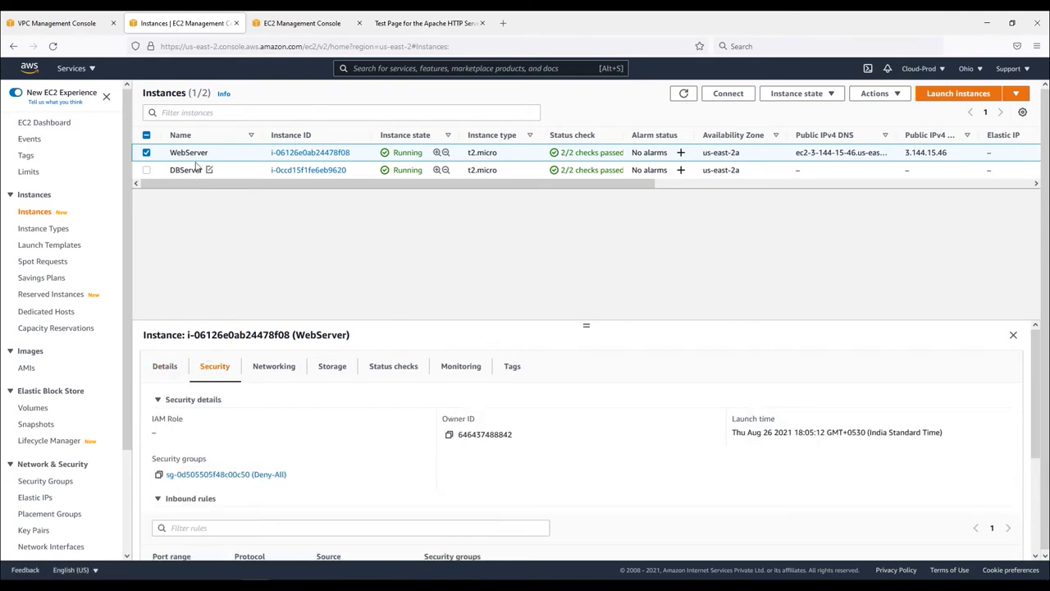
Step: Replace the Deny-All security group with WebServer-SG on the WebServer instance and save the change
{"action": "left_click", "coordinate": [886, 94]}
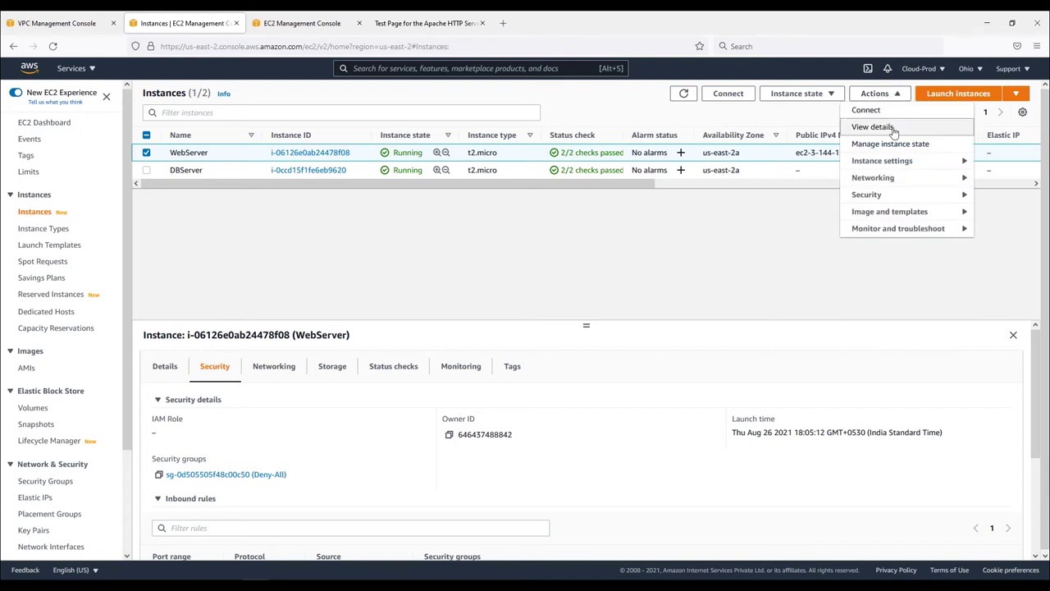
{"action": "mouse_move", "coordinate": [888, 197]}
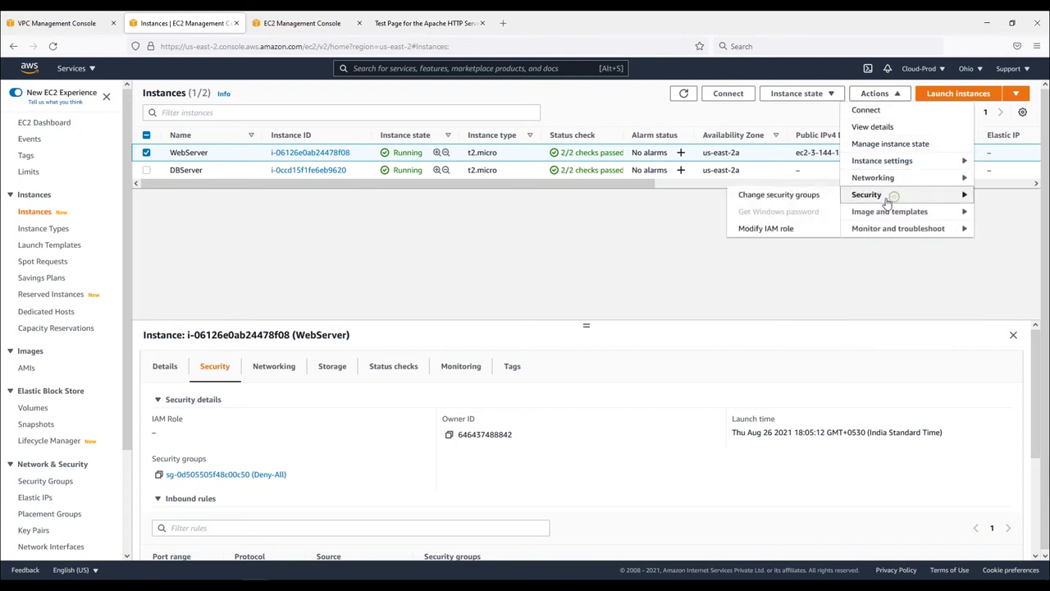
{"action": "left_click", "coordinate": [808, 201]}
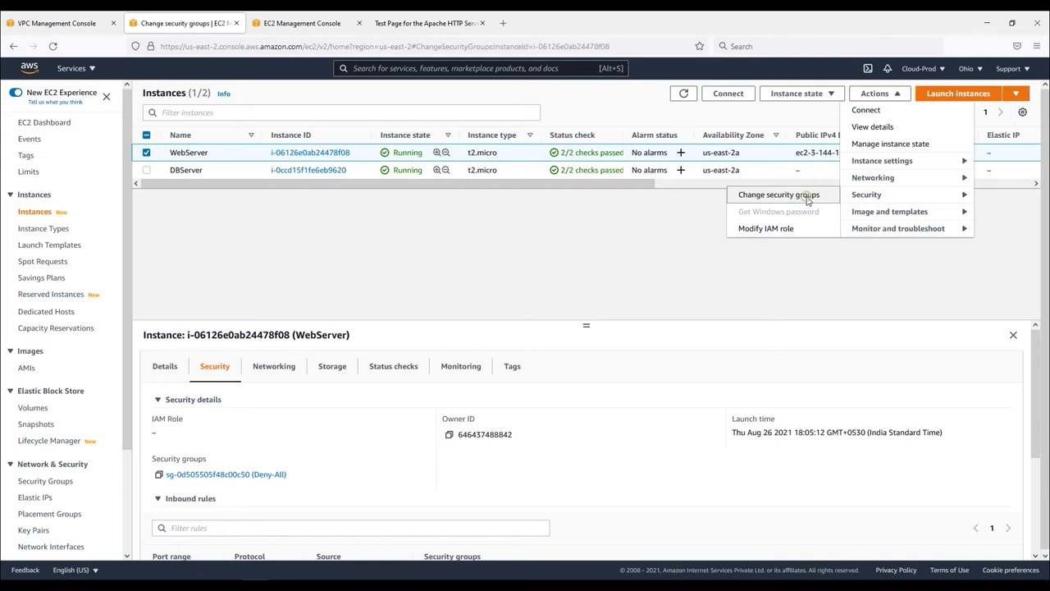
{"action": "left_click_drag", "start_coordinate": [56, 410], "coordinate": [150, 413]}
{"action": "left_click", "coordinate": [206, 320]}
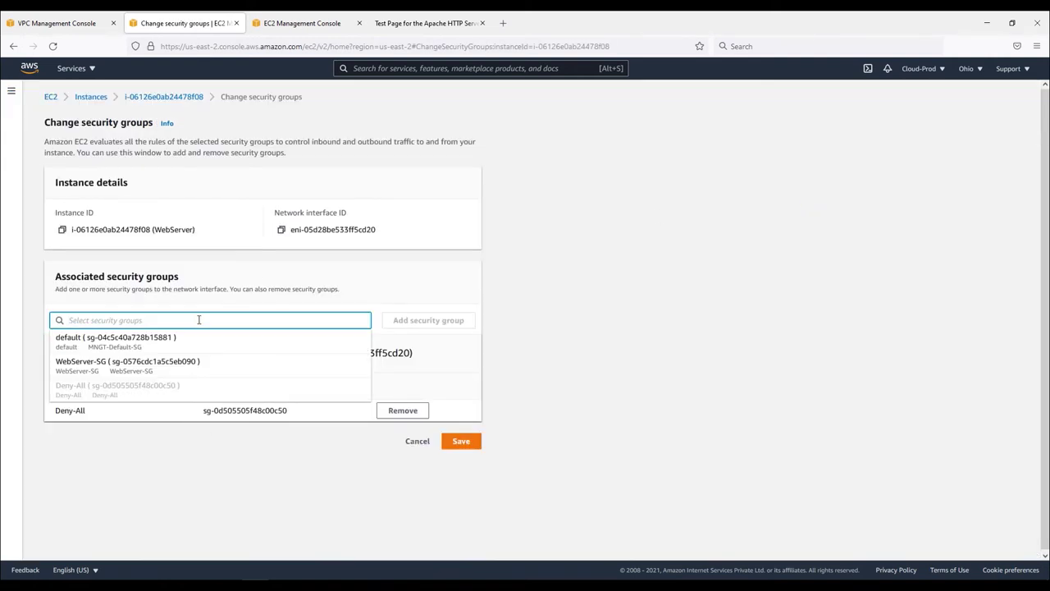
{"action": "left_click", "coordinate": [135, 368]}
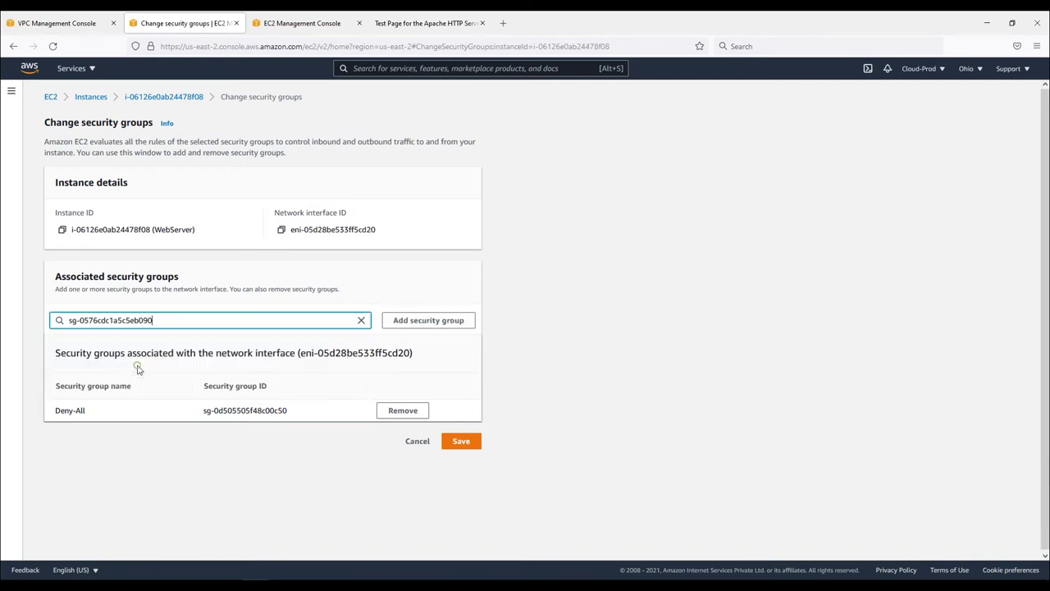
{"action": "left_click", "coordinate": [410, 325]}
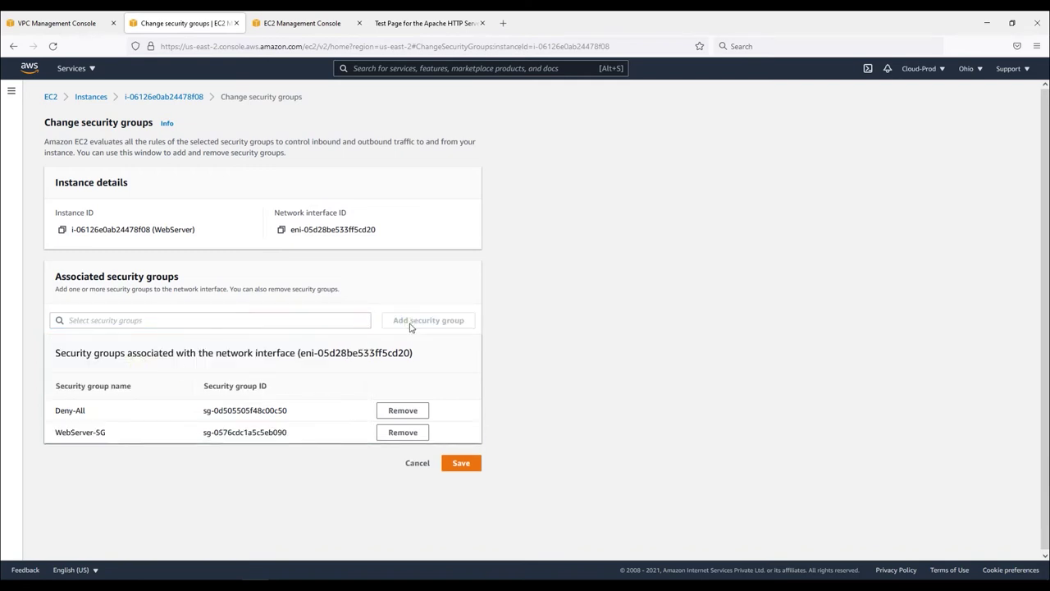
{"action": "left_click", "coordinate": [402, 410]}
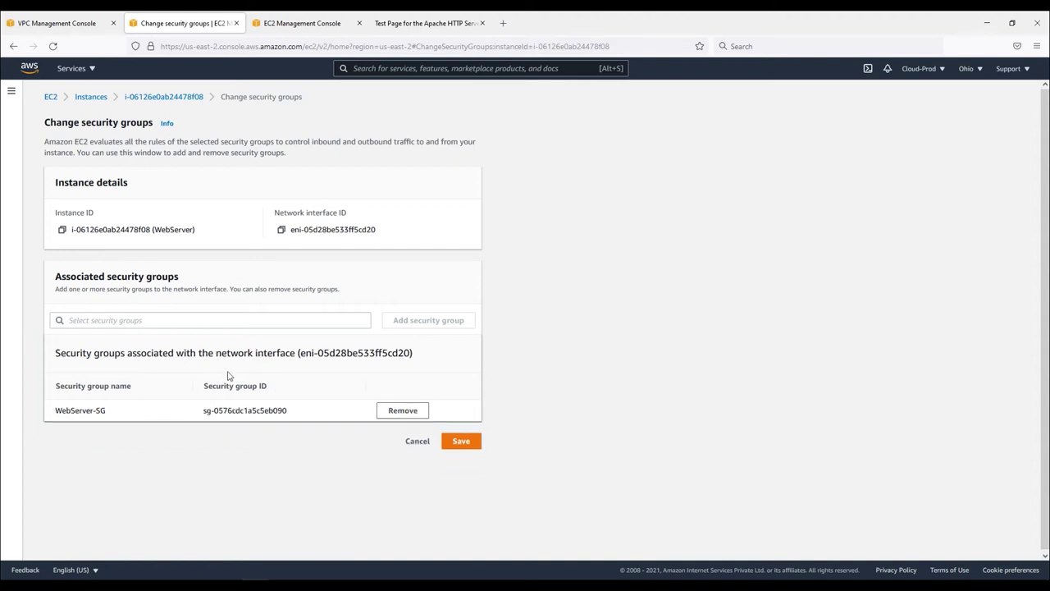
{"action": "left_click", "coordinate": [469, 442]}
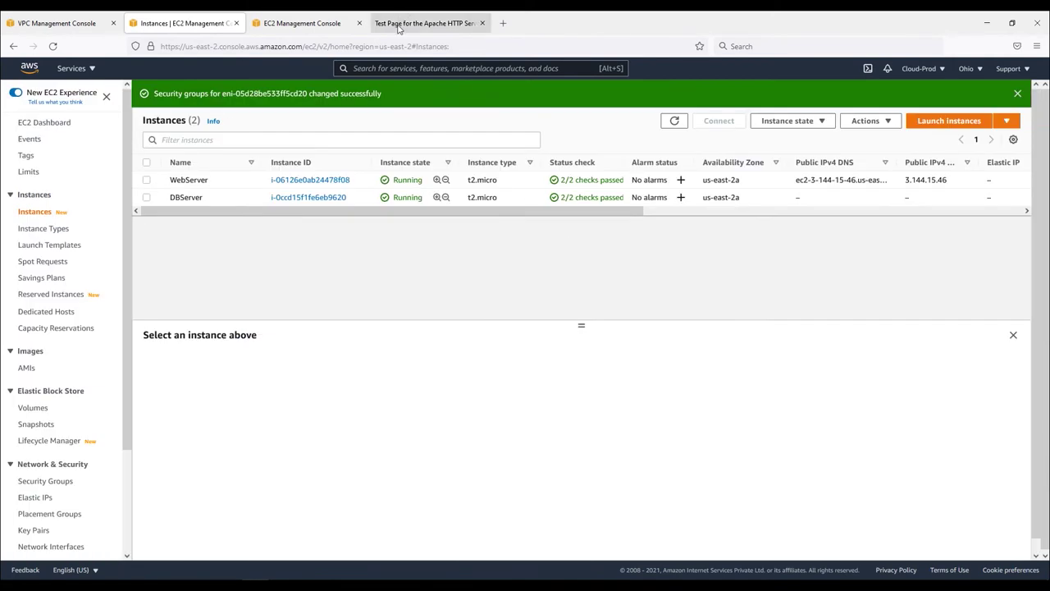
Step: Check which security group is attached to the WebServer instance in its security details
{"action": "left_click", "coordinate": [190, 183]}
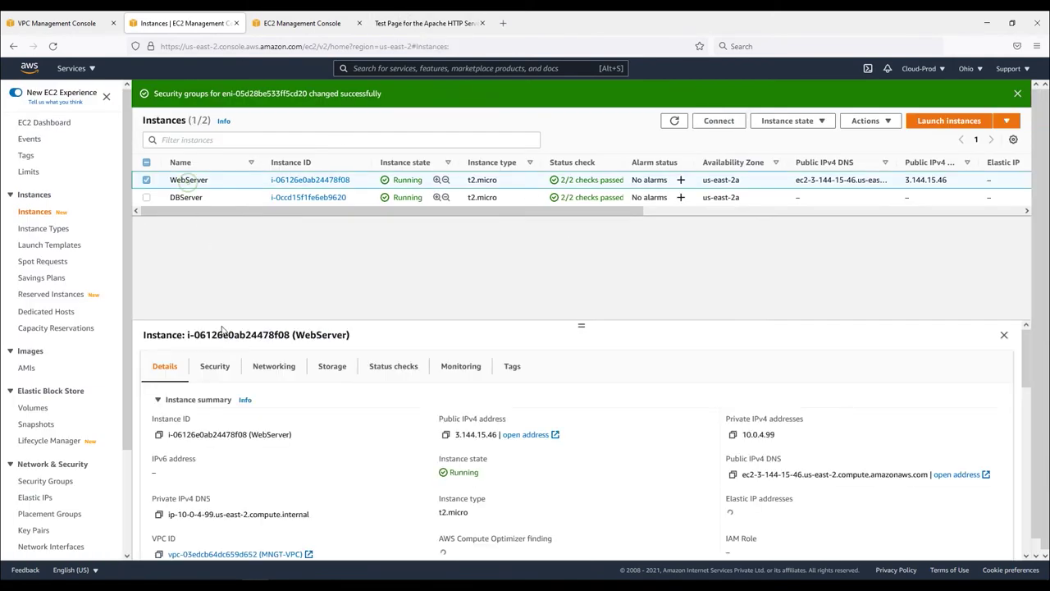
{"action": "left_click", "coordinate": [216, 368]}
{"action": "left_click_drag", "start_coordinate": [312, 476], "coordinate": [259, 478]}
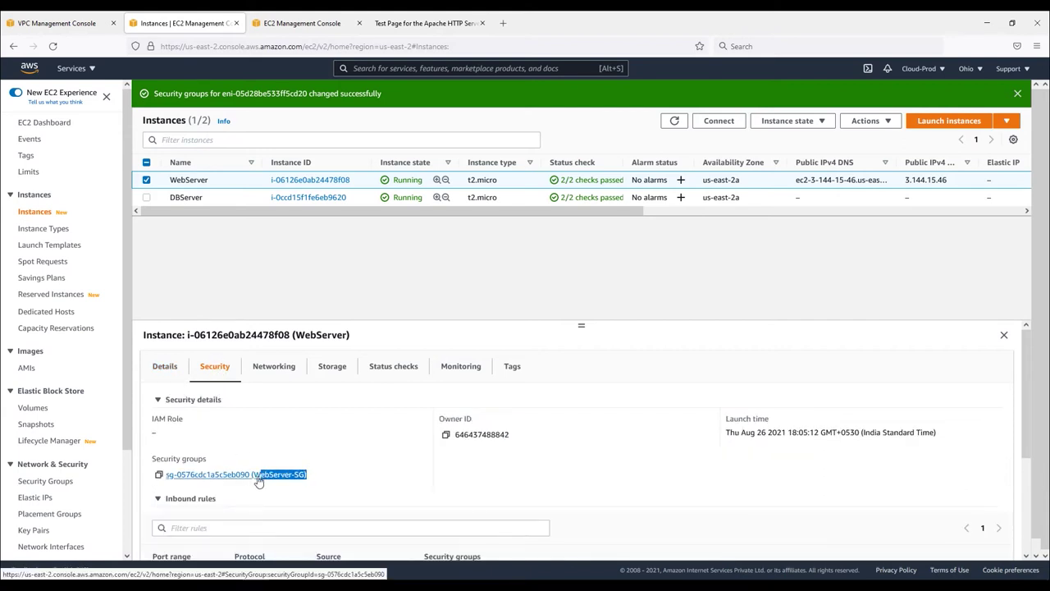
{"action": "left_click", "coordinate": [411, 24]}
{"action": "left_click", "coordinate": [52, 46]}
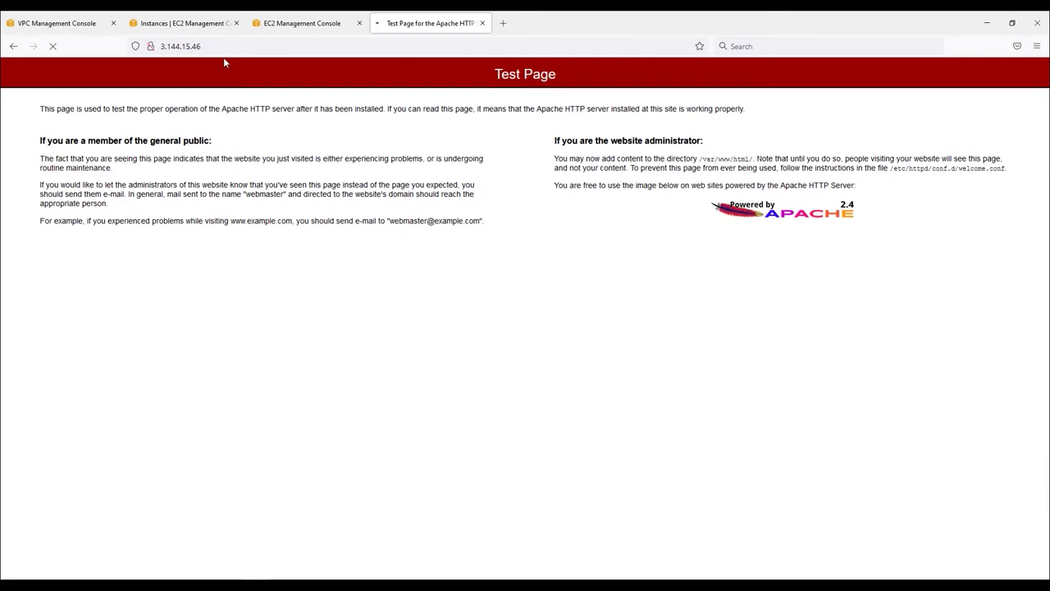
{"action": "left_click", "coordinate": [288, 576]}
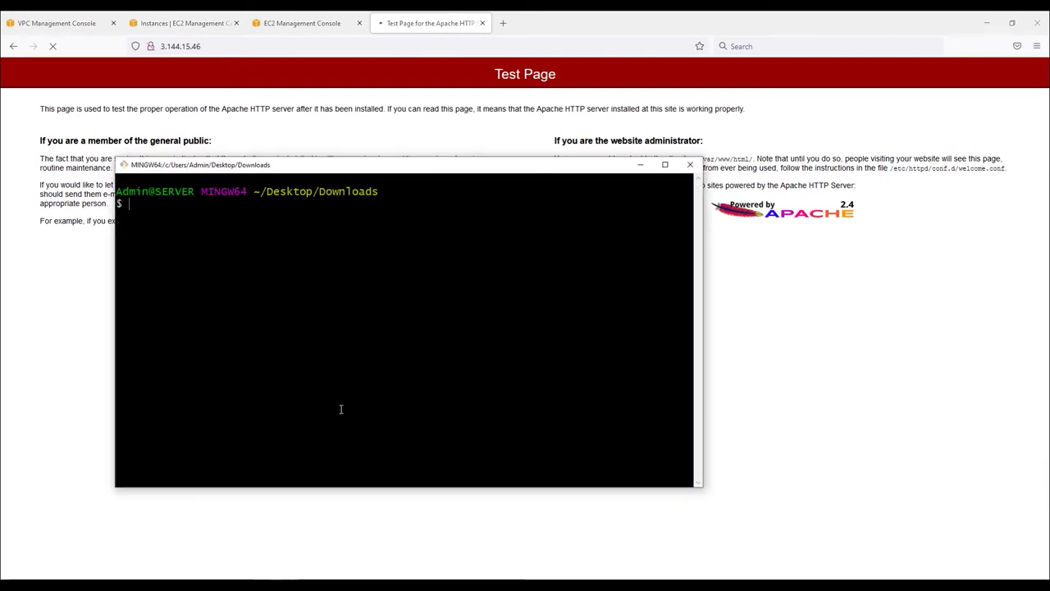
{"action": "key", "text": "Up"}
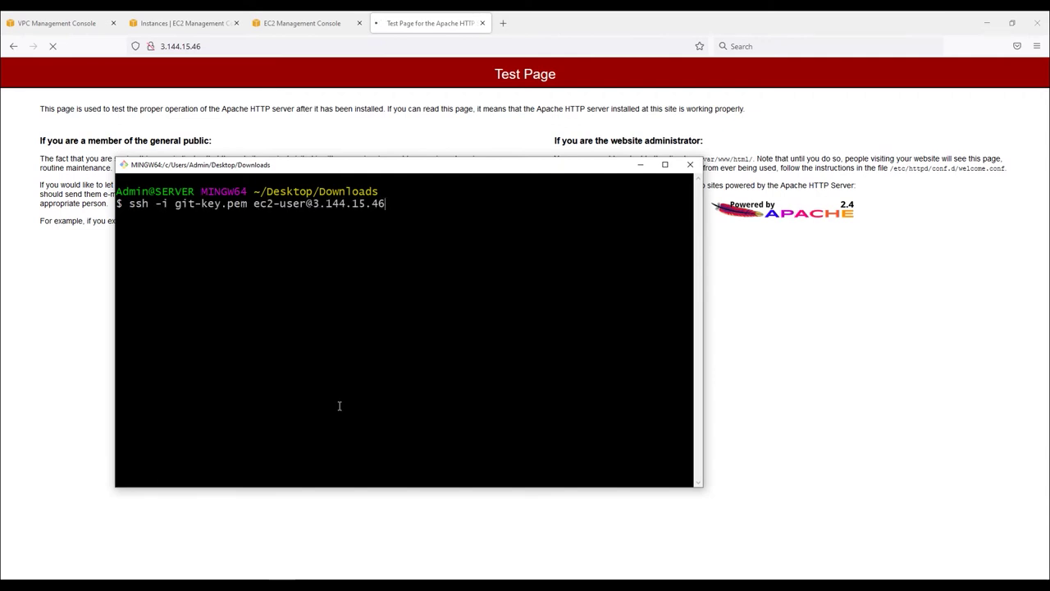
{"action": "left_click", "coordinate": [270, 24]}
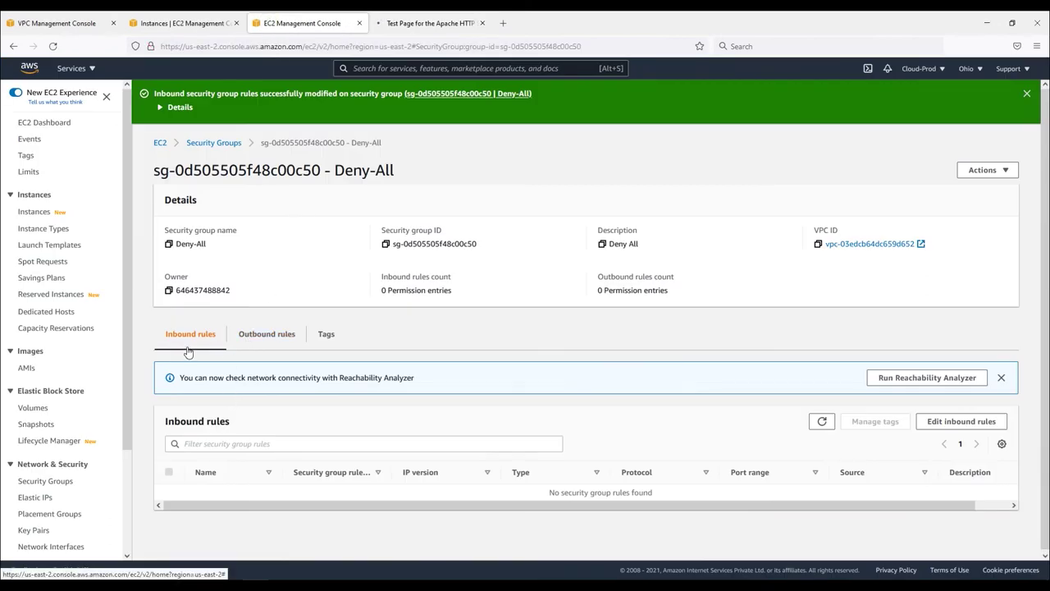
{"action": "left_click", "coordinate": [943, 424]}
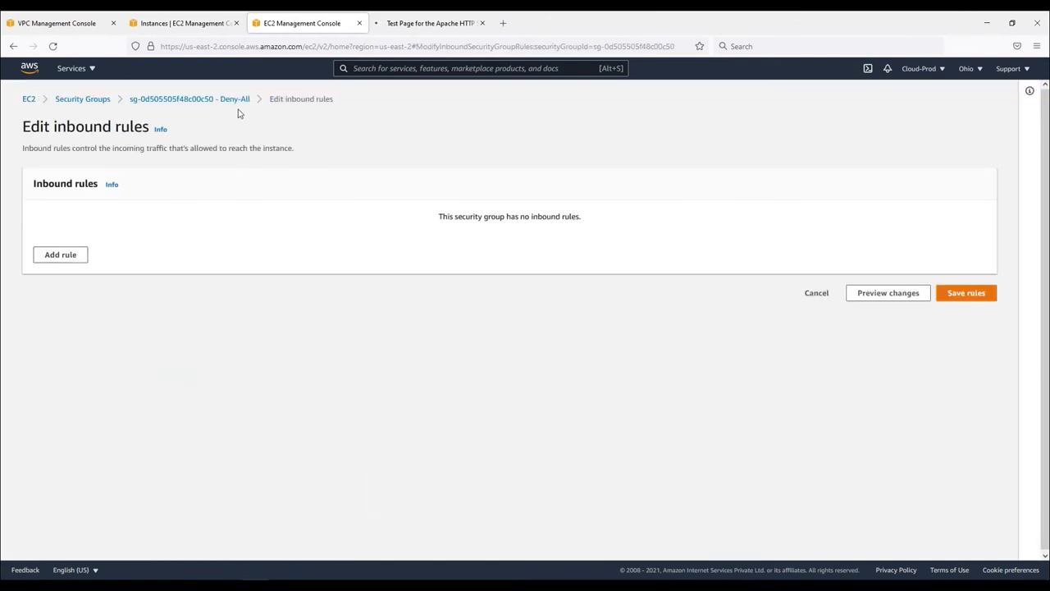
{"action": "left_click", "coordinate": [359, 23]}
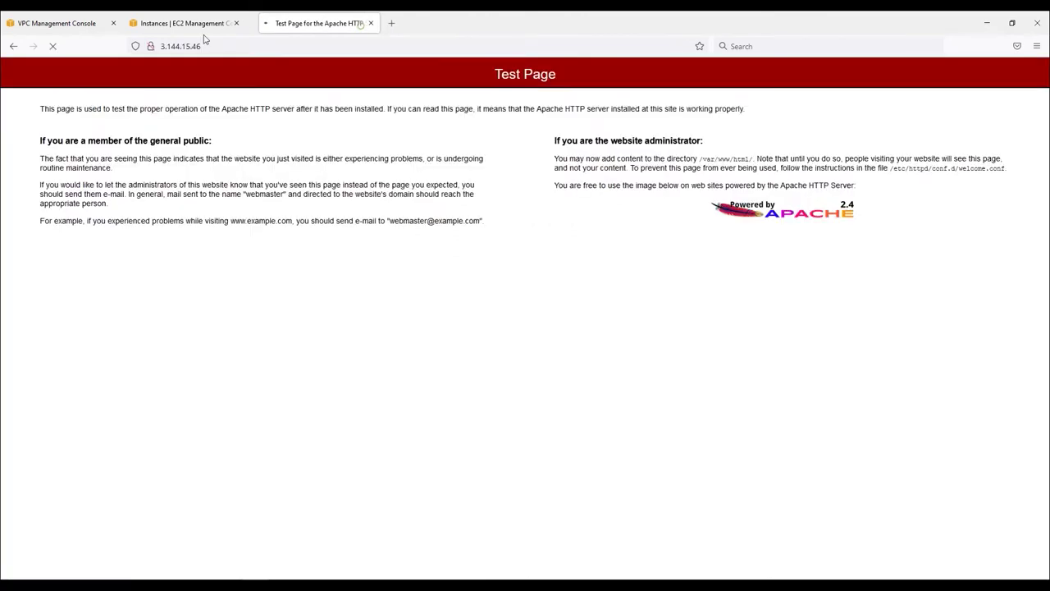
Step: From the WebServer instance's security details, open WebServer-SG in a separate browser tab and dismiss the Reachability Analyzer notice
{"action": "left_click", "coordinate": [184, 26]}
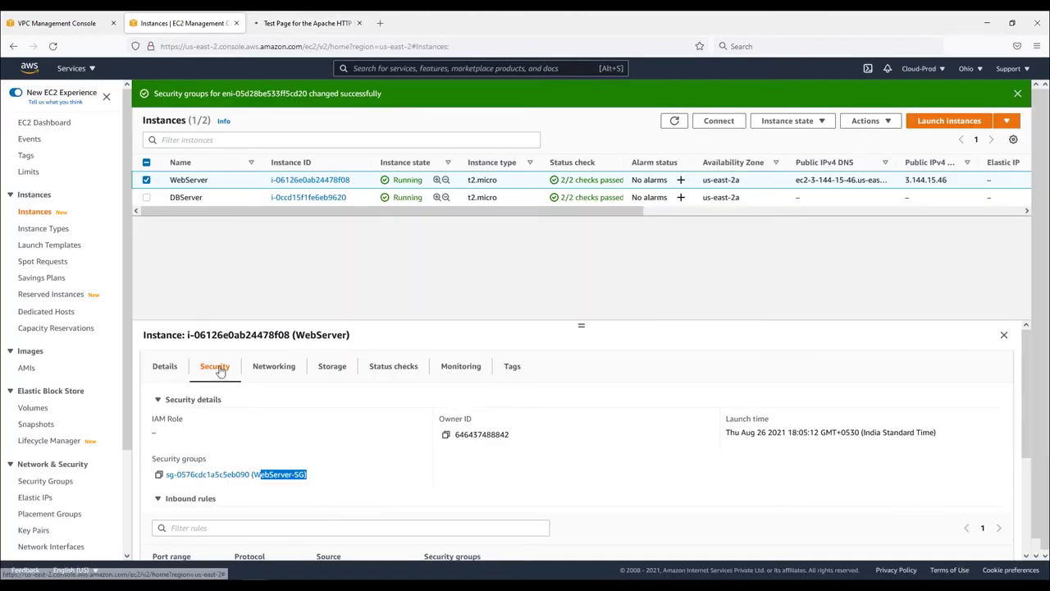
{"action": "right_click", "coordinate": [277, 477]}
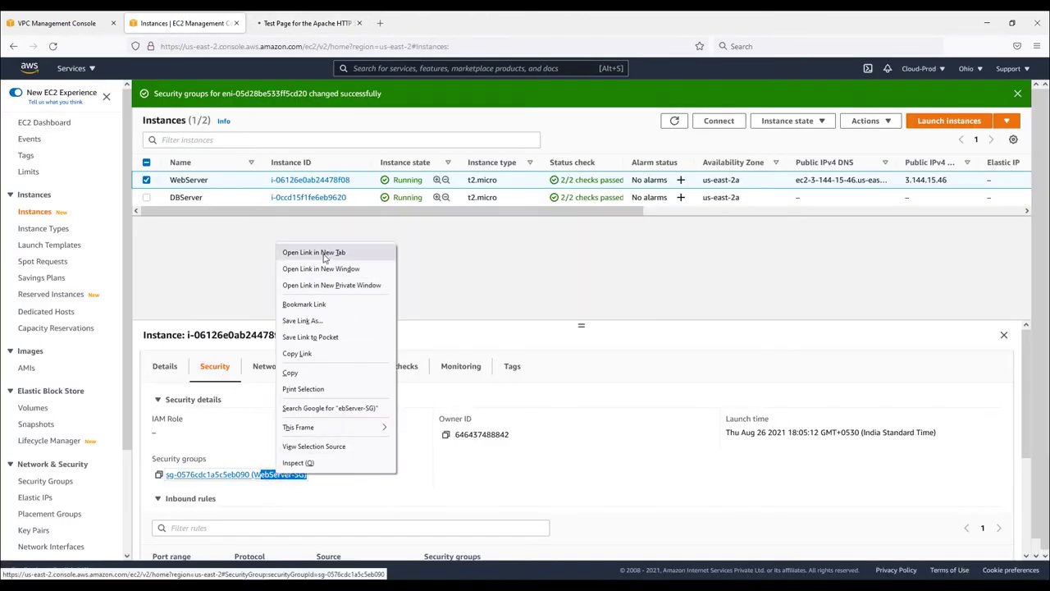
{"action": "left_click", "coordinate": [324, 253]}
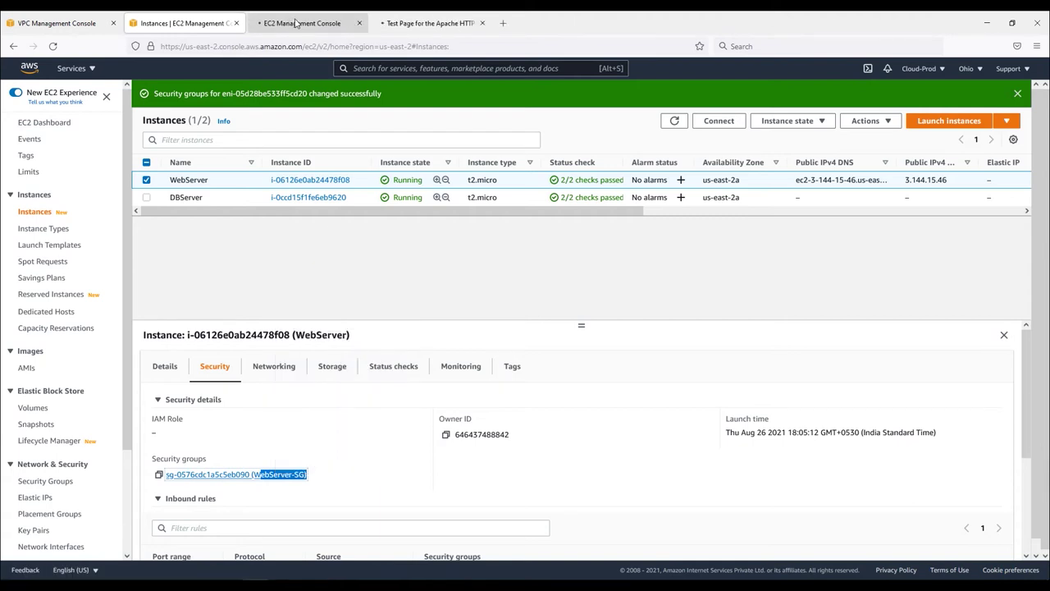
{"action": "left_click", "coordinate": [295, 23]}
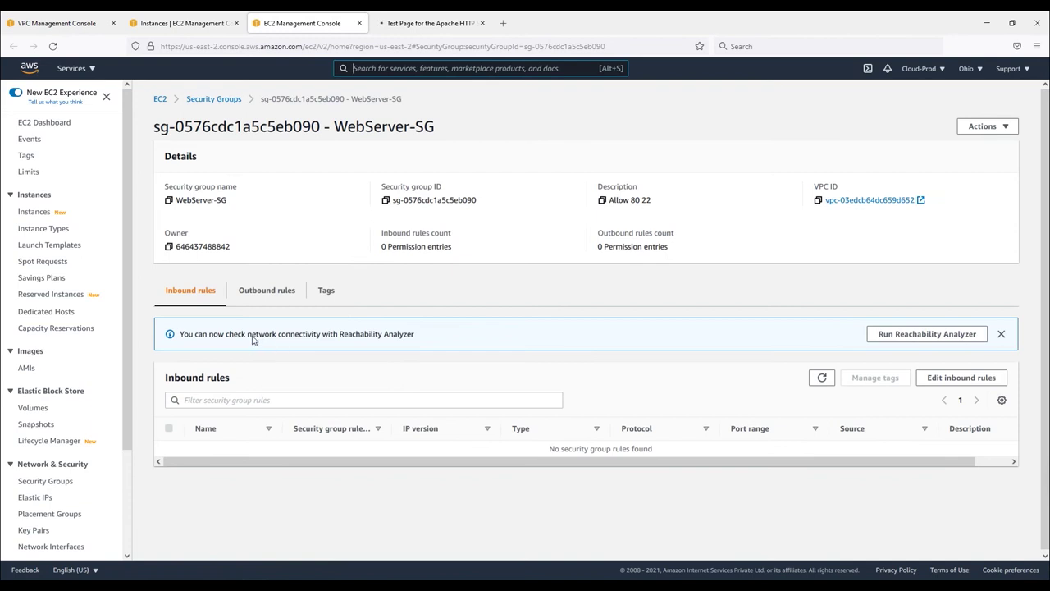
{"action": "left_click", "coordinate": [1000, 333]}
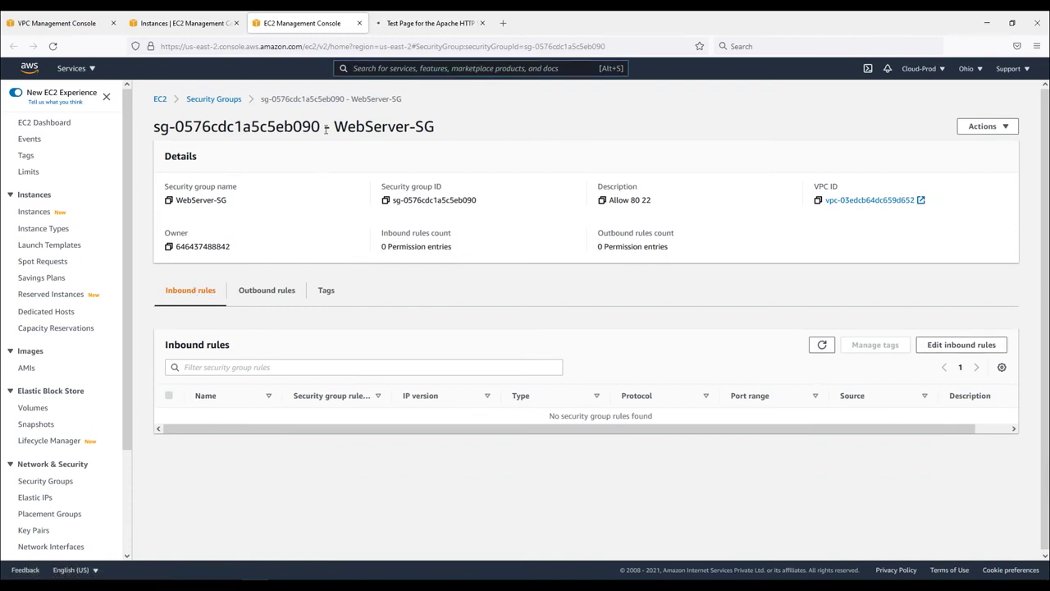
{"action": "left_click_drag", "start_coordinate": [328, 126], "coordinate": [434, 127]}
Step: Add an inbound HTTP rule to WebServer-SG with source 0.0.0.0/0 and description HTTP, save it, and check the rule lists
{"action": "left_click", "coordinate": [961, 344]}
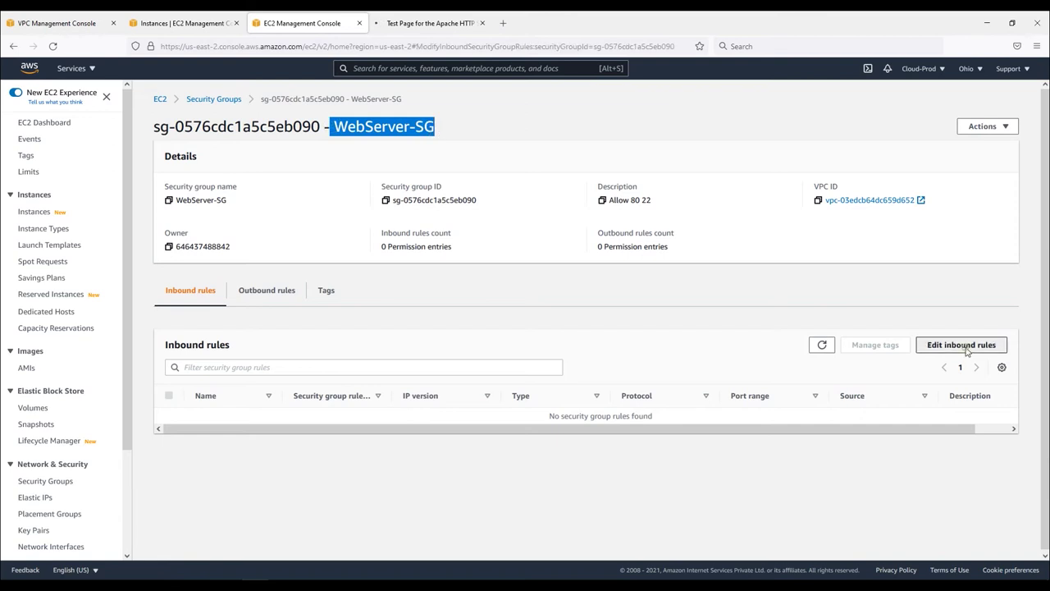
{"action": "left_click", "coordinate": [55, 256]}
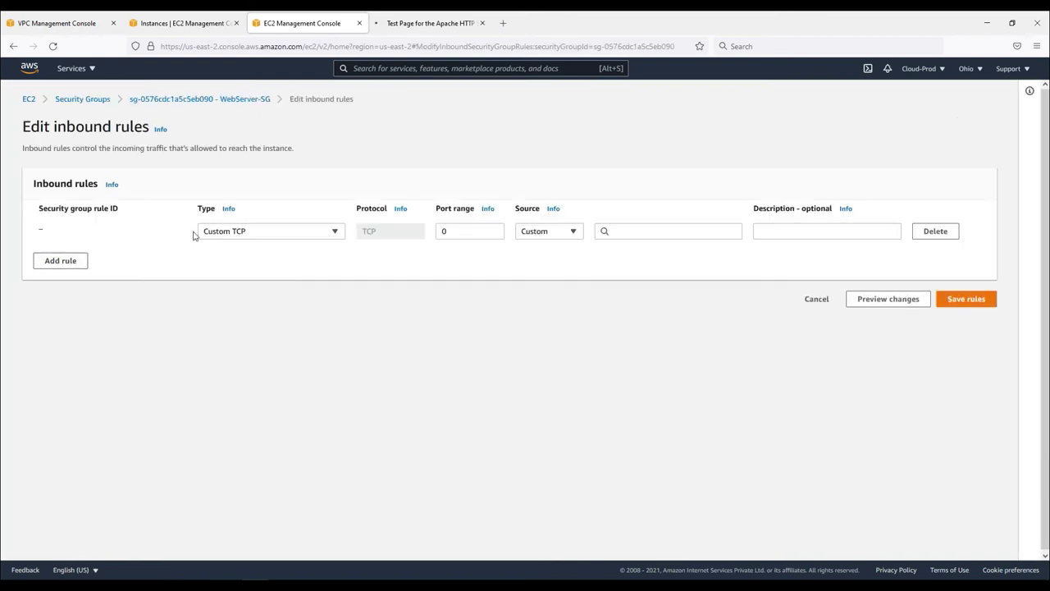
{"action": "left_click", "coordinate": [233, 231]}
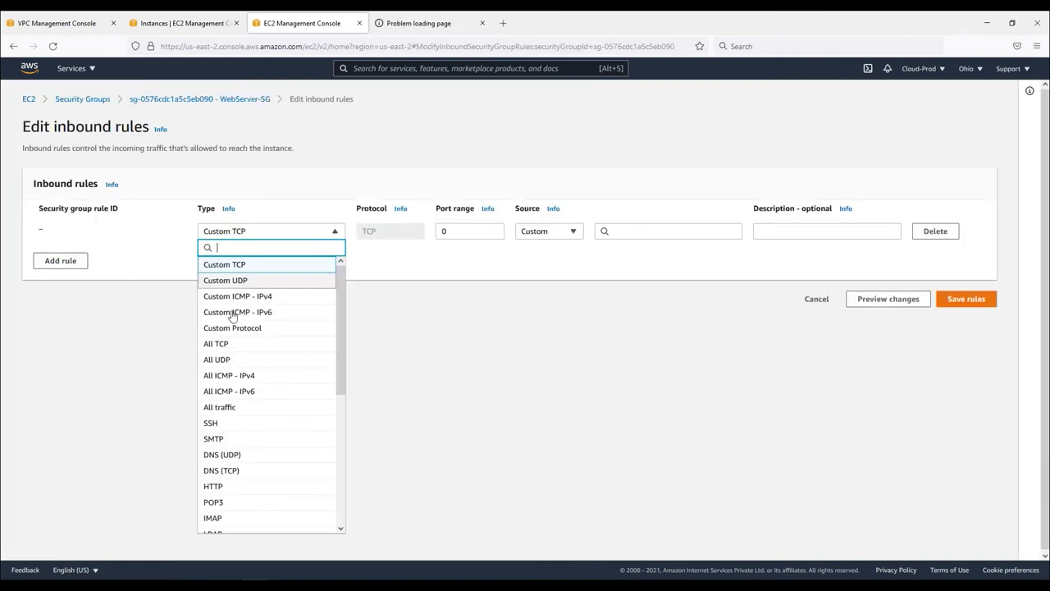
{"action": "left_click", "coordinate": [233, 487]}
{"action": "left_click", "coordinate": [640, 231]}
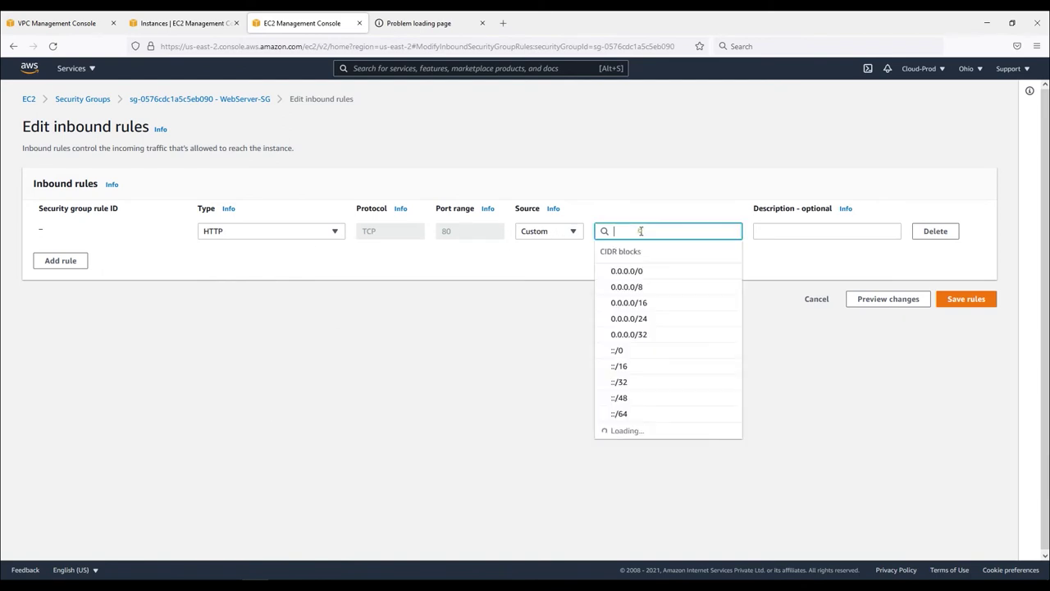
{"action": "left_click", "coordinate": [637, 270]}
{"action": "left_click", "coordinate": [807, 231]}
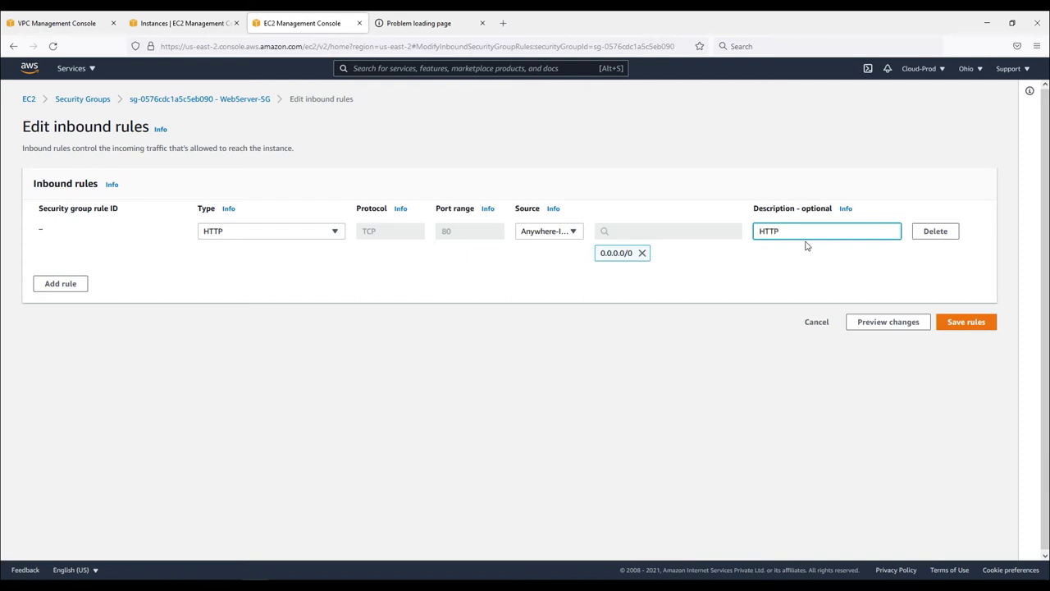
{"action": "left_click", "coordinate": [971, 326]}
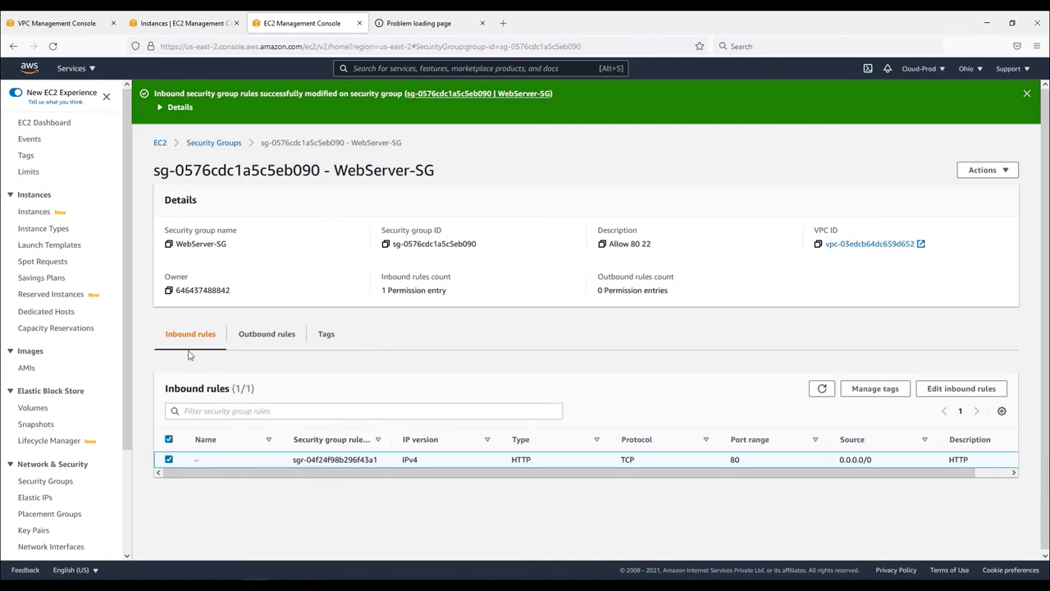
{"action": "left_click", "coordinate": [270, 343]}
{"action": "left_click", "coordinate": [180, 335]}
Step: Reload the Apache test page at 3.144.15.46 to test HTTP, and check the SSH attempt in the Git Bash terminal
{"action": "left_click", "coordinate": [423, 23]}
{"action": "left_click", "coordinate": [52, 46]}
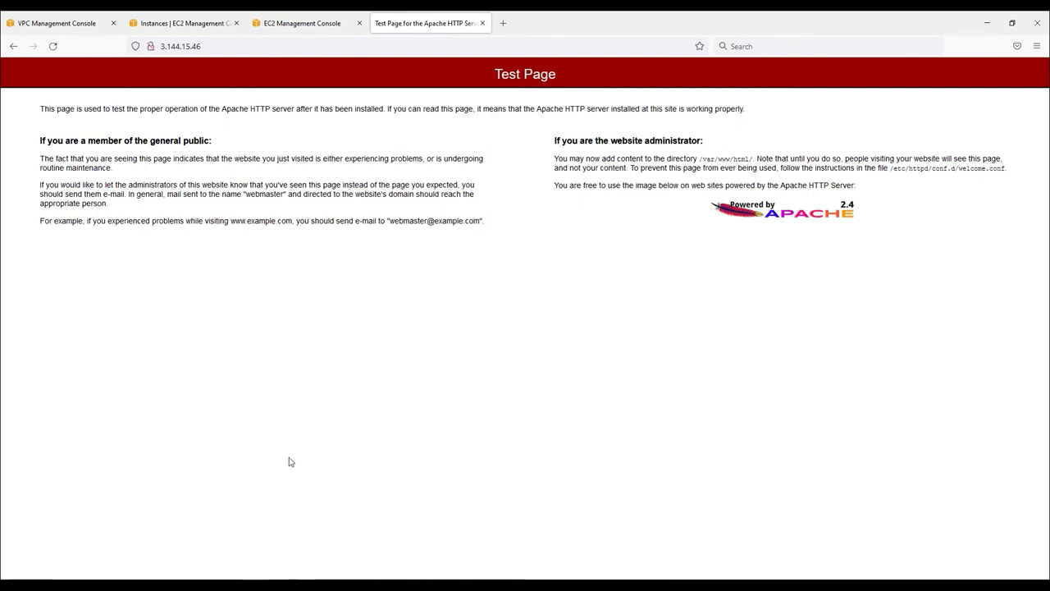
{"action": "left_click", "coordinate": [285, 574]}
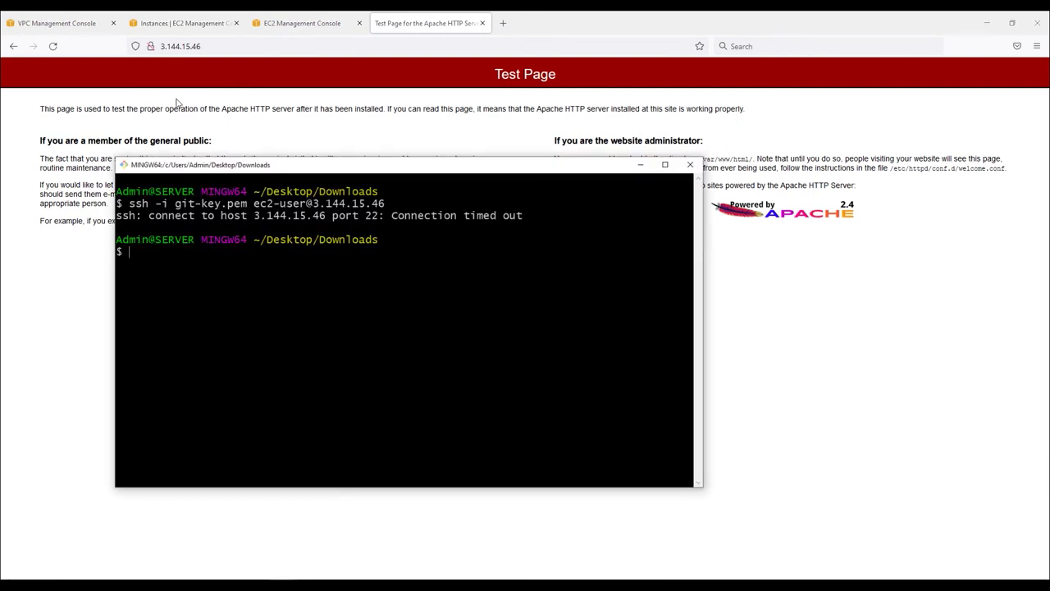
Step: Add an inbound SSH rule to WebServer-SG with source My IP and description "SSH from MyIP", and save the rules
{"action": "left_click", "coordinate": [312, 24]}
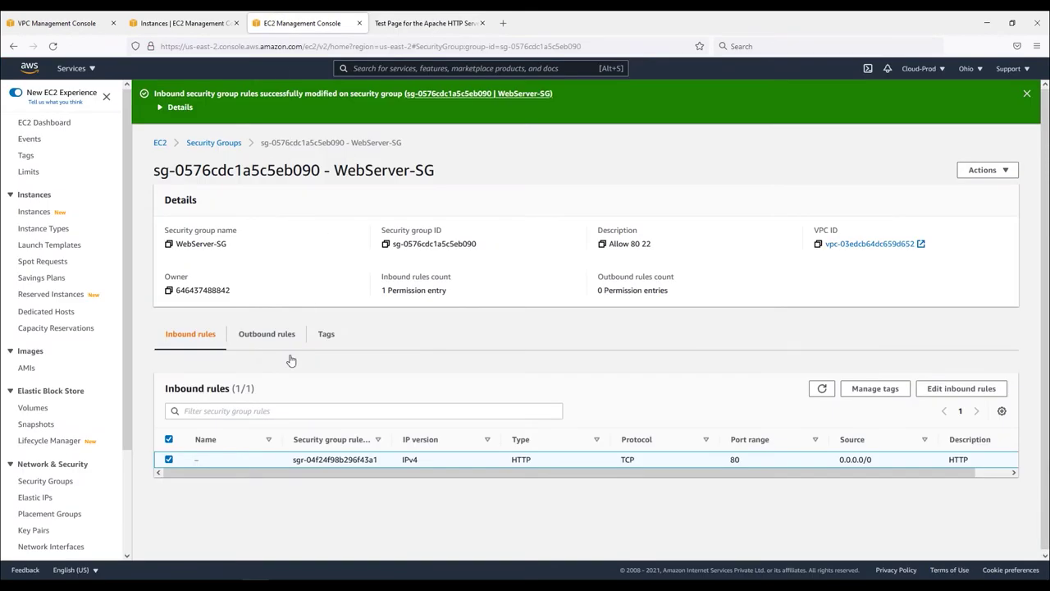
{"action": "left_click", "coordinate": [961, 389]}
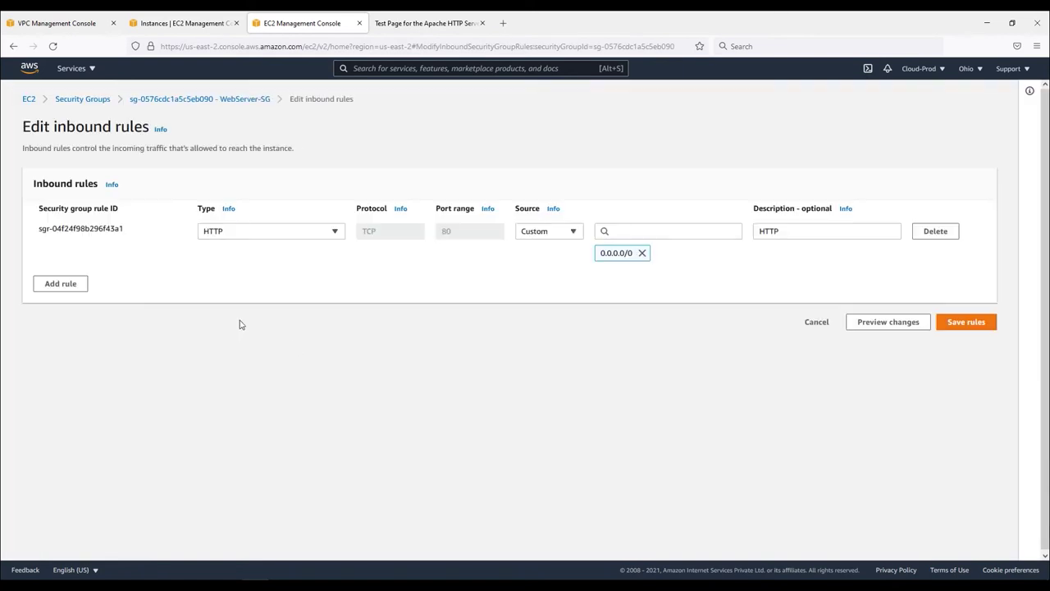
{"action": "left_click", "coordinate": [59, 281]}
{"action": "left_click", "coordinate": [262, 275]}
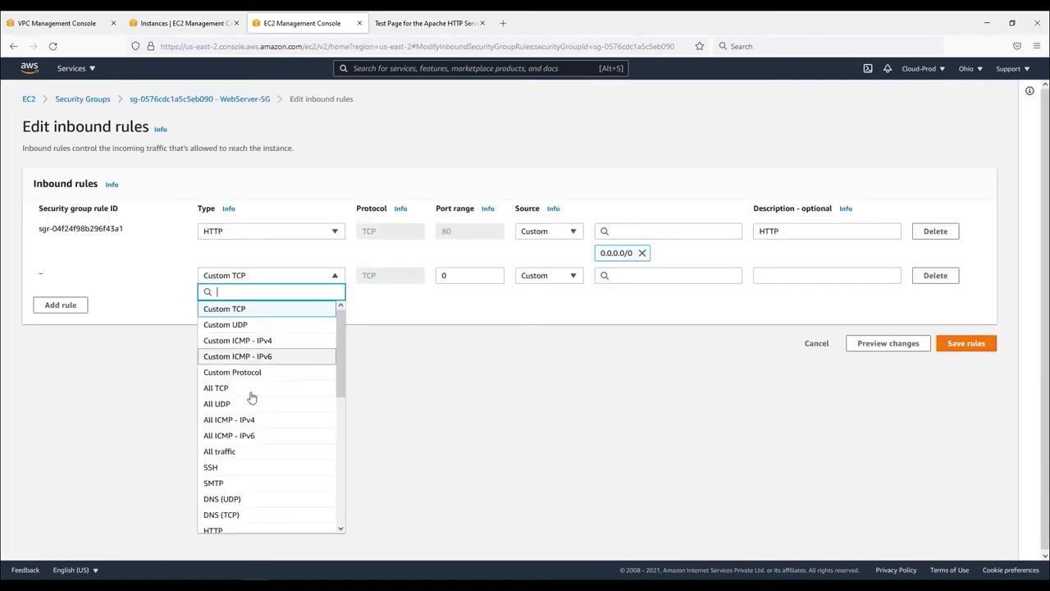
{"action": "left_click", "coordinate": [241, 467]}
{"action": "left_click", "coordinate": [572, 276]}
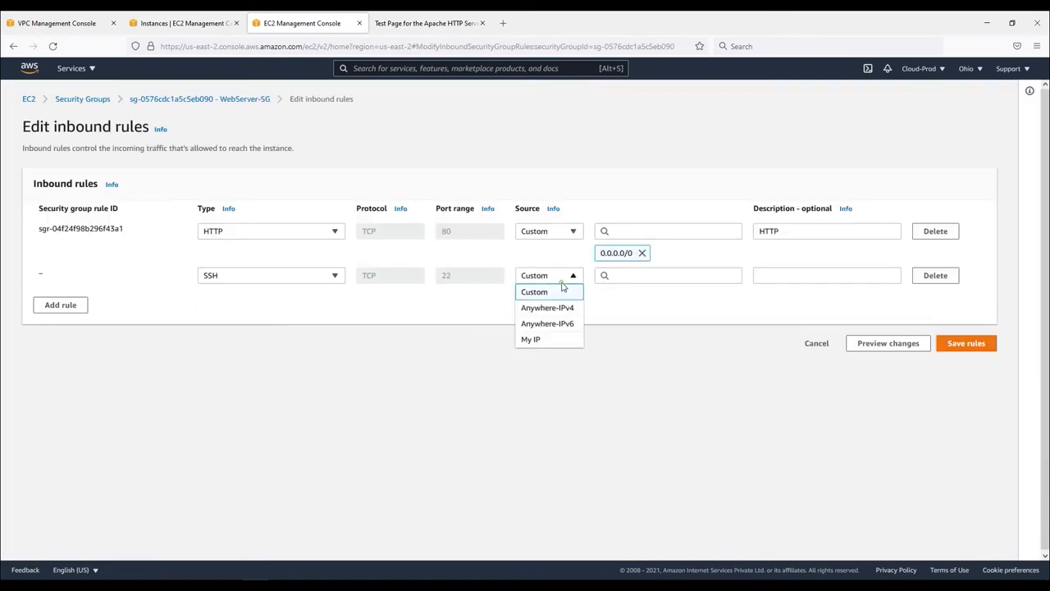
{"action": "left_click", "coordinate": [543, 342]}
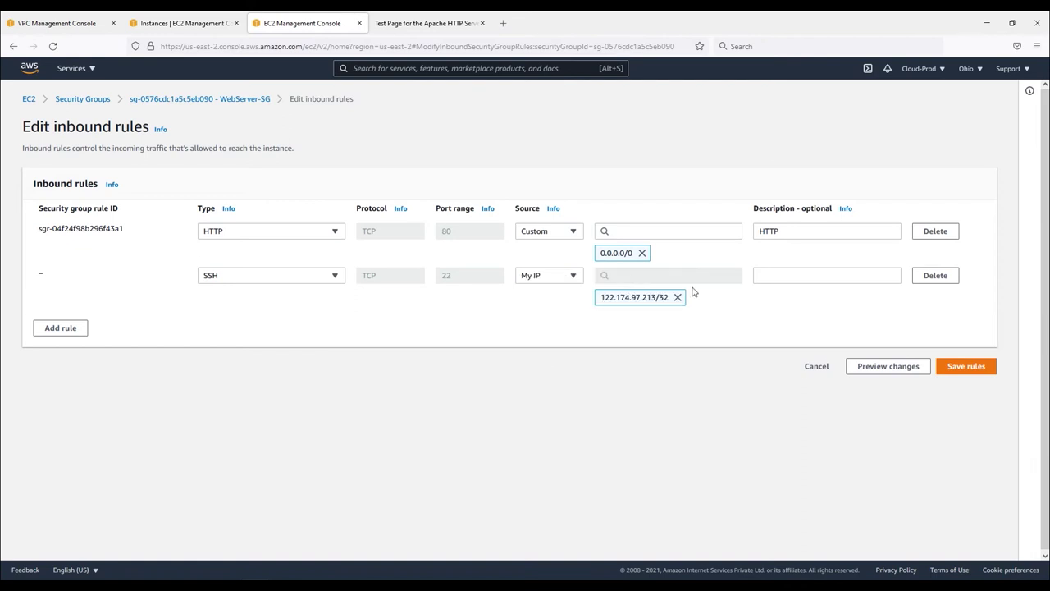
{"action": "left_click", "coordinate": [806, 273]}
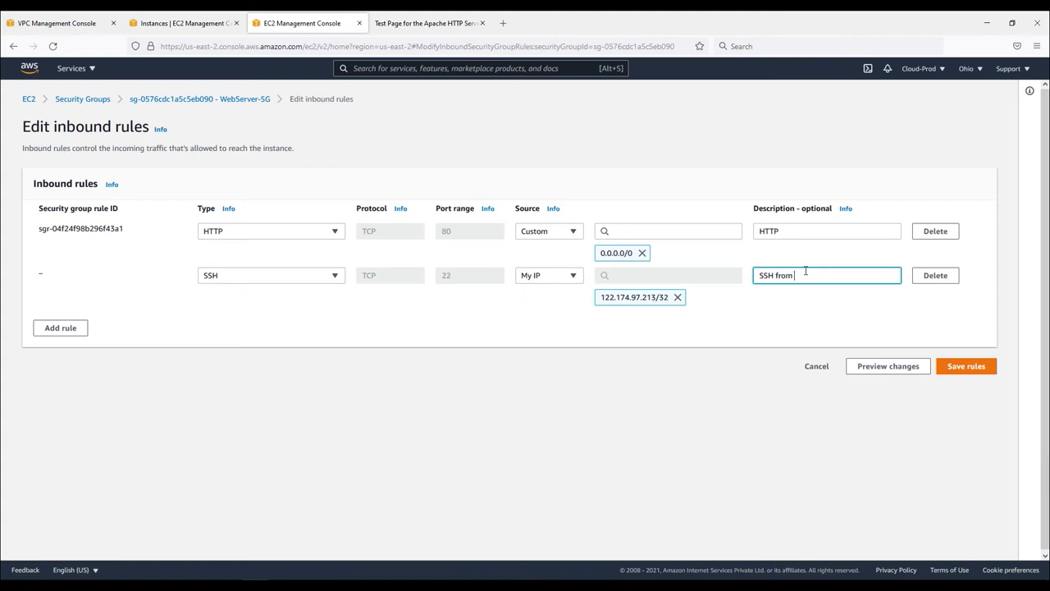
{"action": "type", "text": "SSH from MyIP"}
{"action": "left_click", "coordinate": [961, 367]}
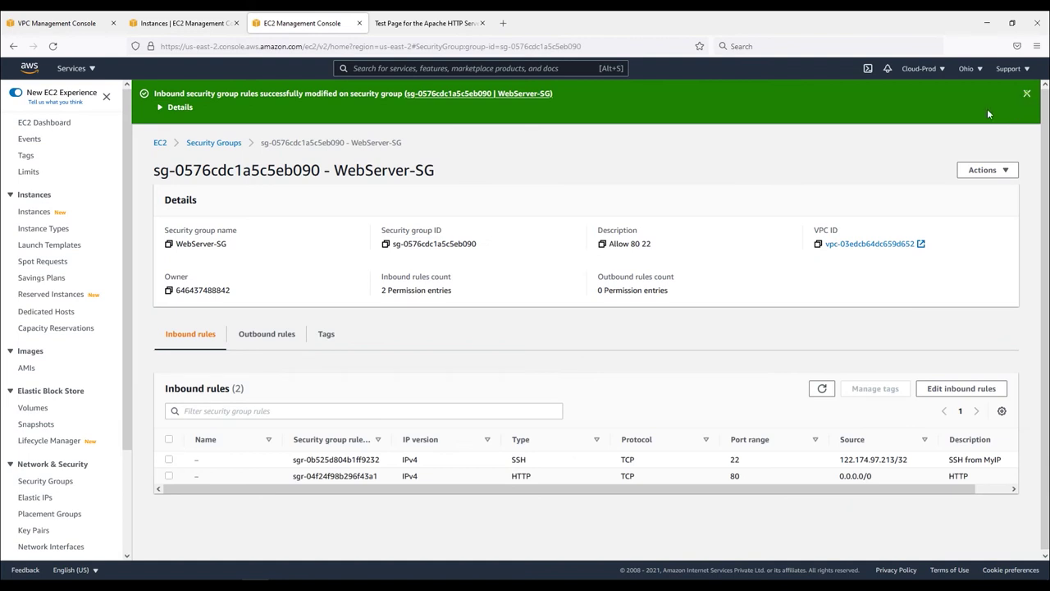
Step: Dismiss the success notification and check the outbound and inbound rules of WebServer-SG
{"action": "left_click", "coordinate": [1026, 94]}
{"action": "left_click", "coordinate": [277, 294]}
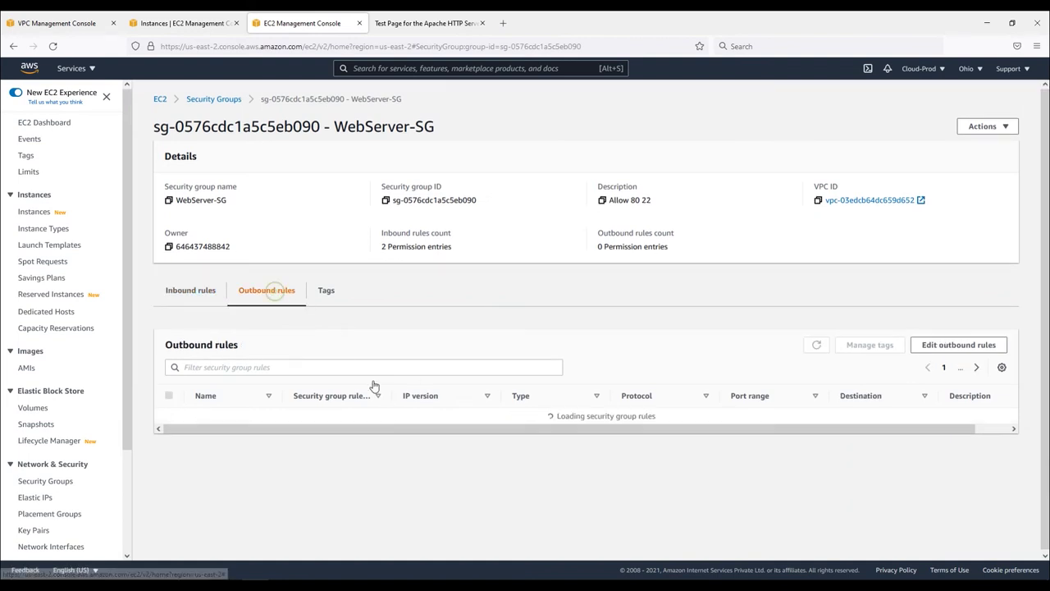
{"action": "left_click", "coordinate": [200, 293]}
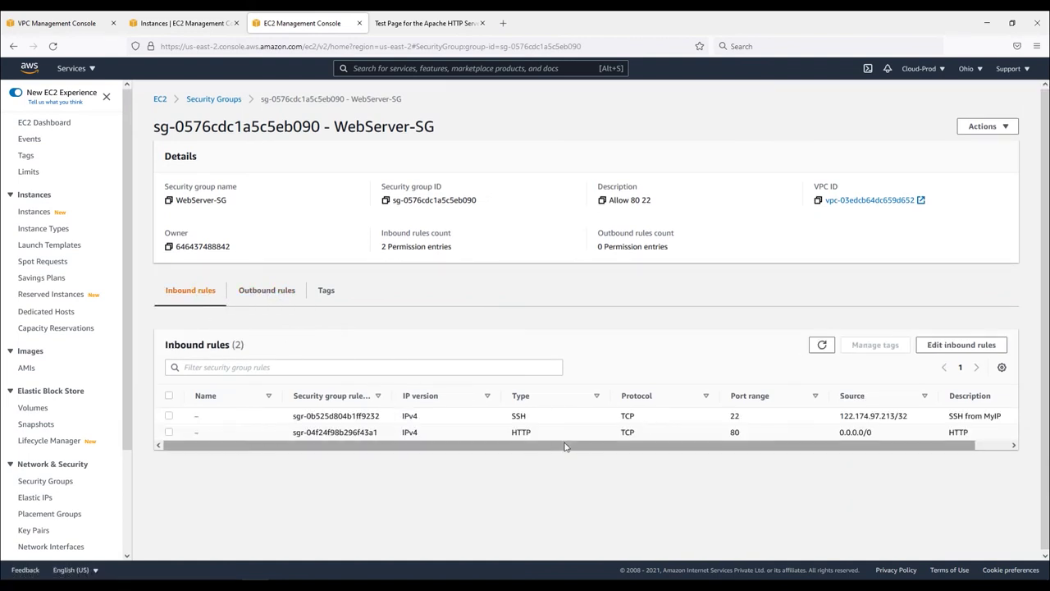
{"action": "key", "text": "alt+Tab"}
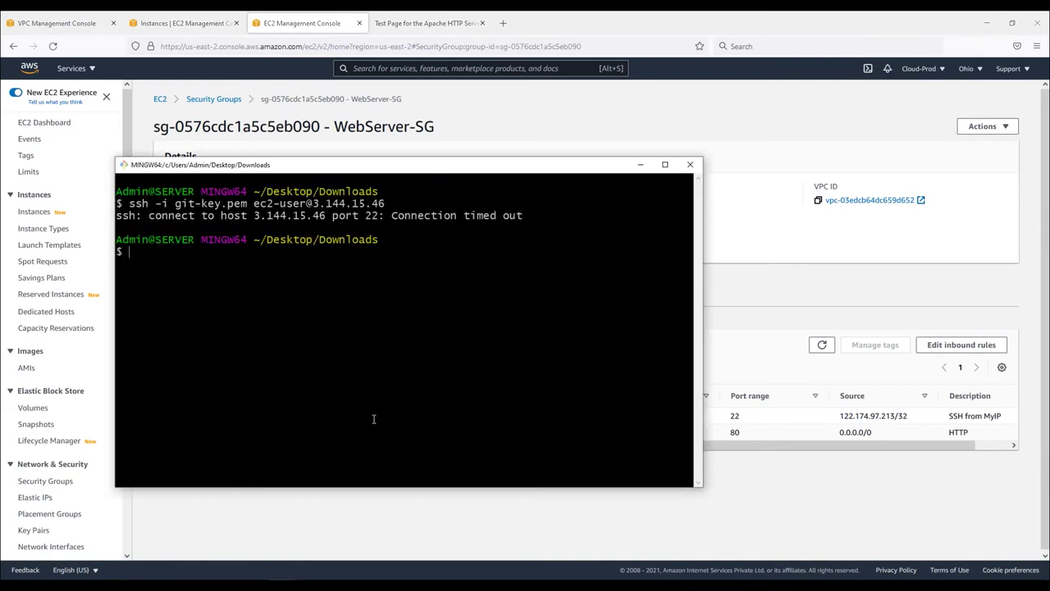
{"action": "key", "text": "Up"}
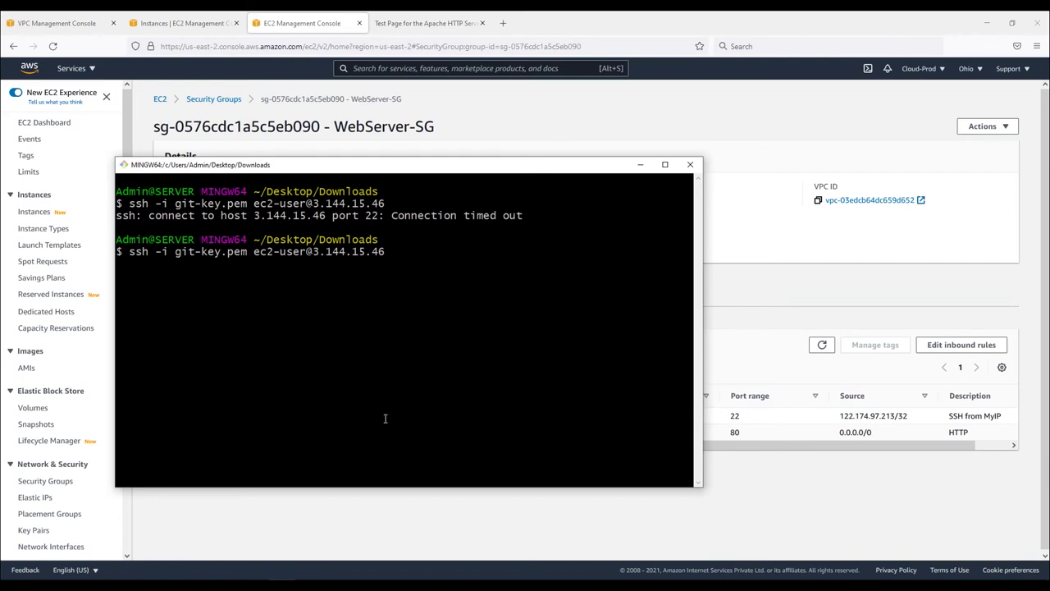
{"action": "key", "text": "Return"}
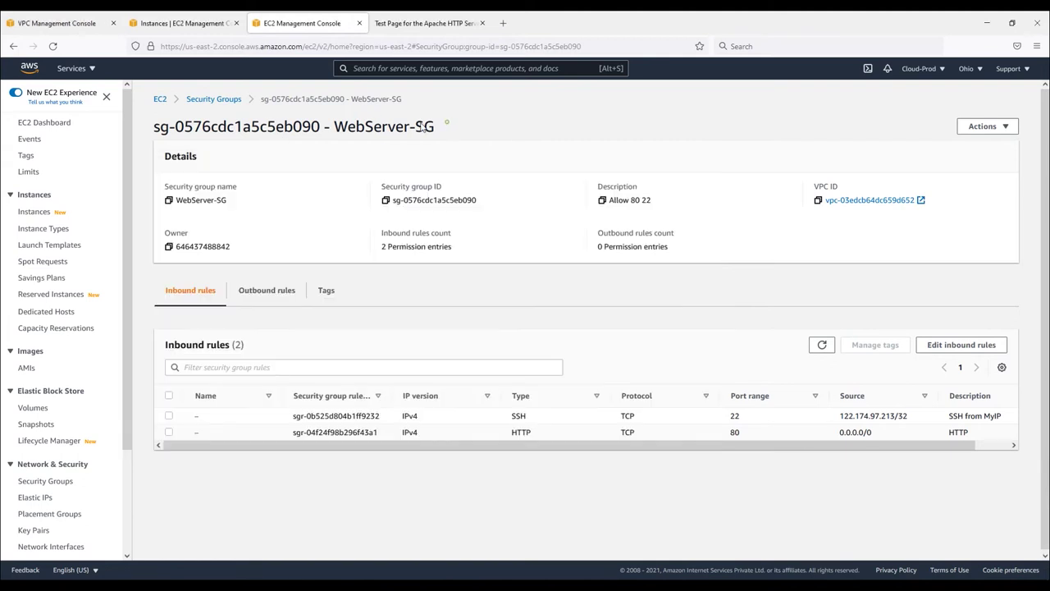
Step: Return to the AWS console in the browser and view the outbound rules of WebServer-SG
{"action": "left_click", "coordinate": [450, 123]}
{"action": "left_click_drag", "start_coordinate": [449, 123], "coordinate": [332, 127]}
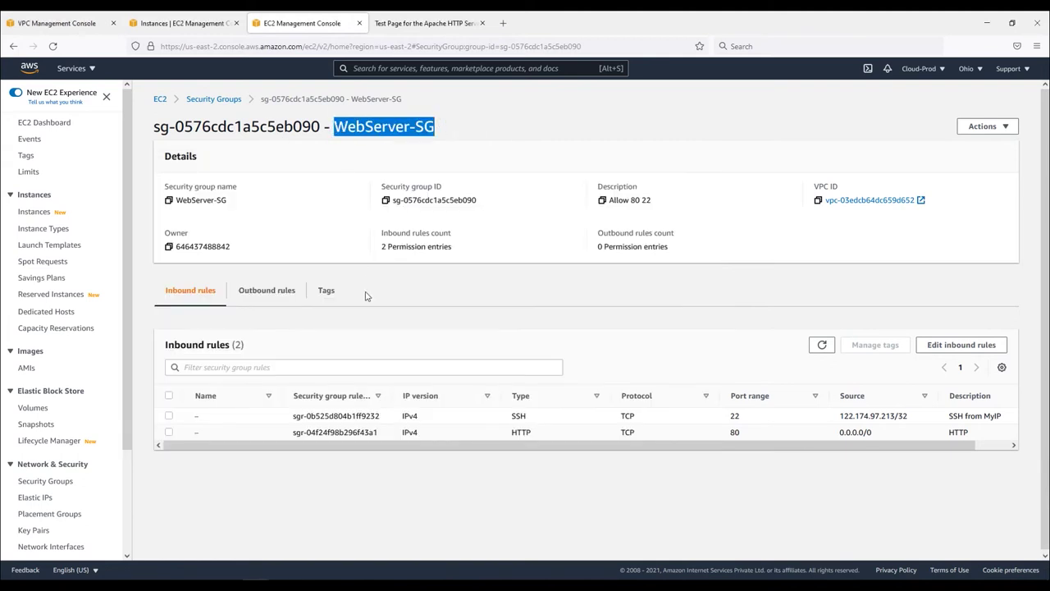
{"action": "left_click", "coordinate": [264, 293]}
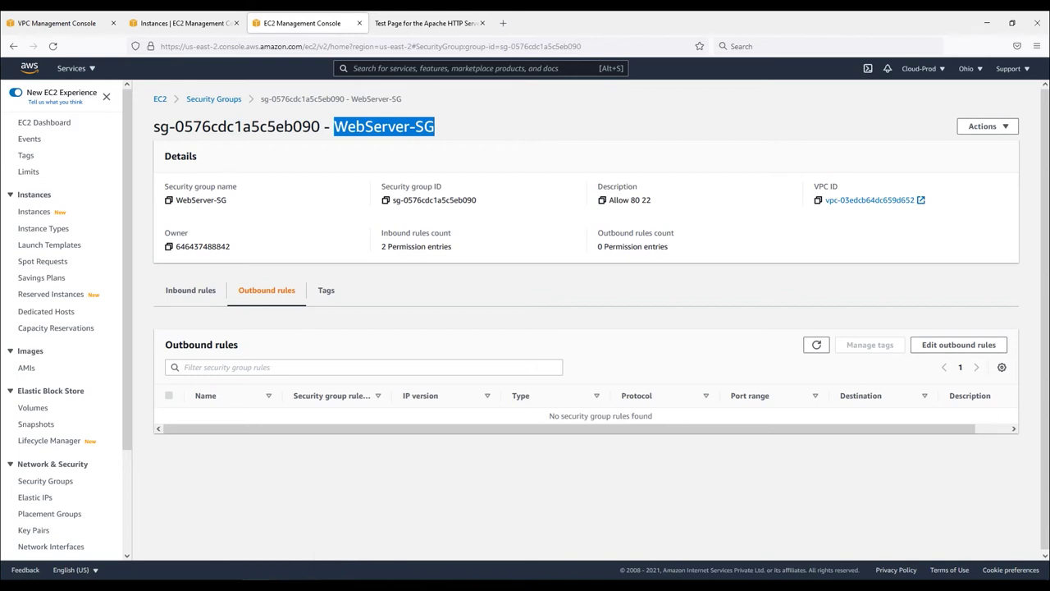
Step: Switch to the Git Bash terminal, exit the SSH session and clear the screen
{"action": "key", "text": "alt+Tab"}
{"action": "type", "text": "exit"}
{"action": "key", "text": "Return"}
{"action": "type", "text": "clear"}
{"action": "key", "text": "Return"}
Step: Copy the WebServer instance's public IPv4 address from the AWS console and run ping 3.144.15.46 in the Git Bash terminal
{"action": "type", "text": "ping"}
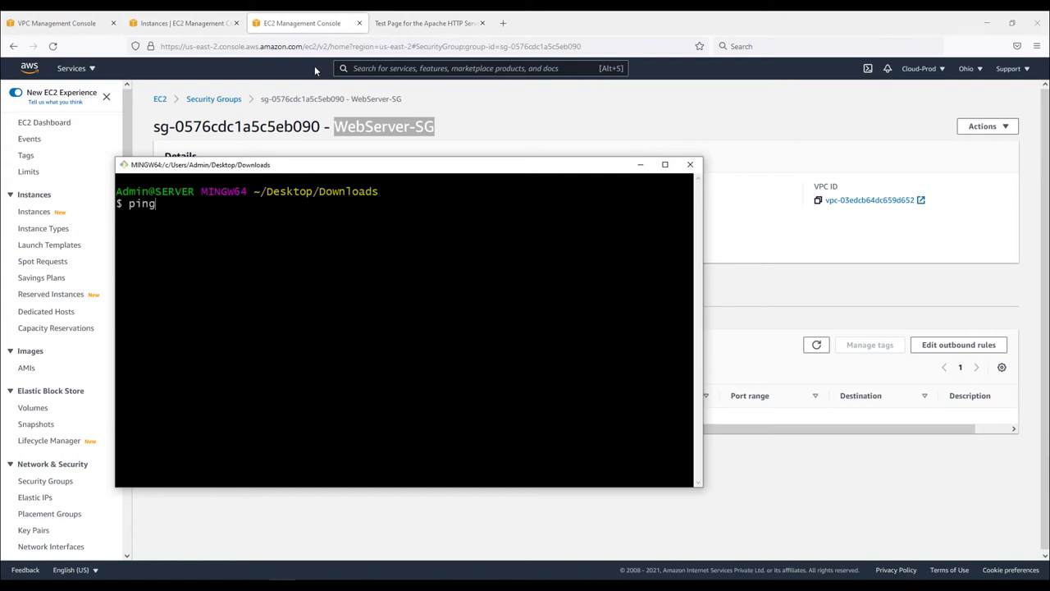
{"action": "left_click", "coordinate": [179, 23]}
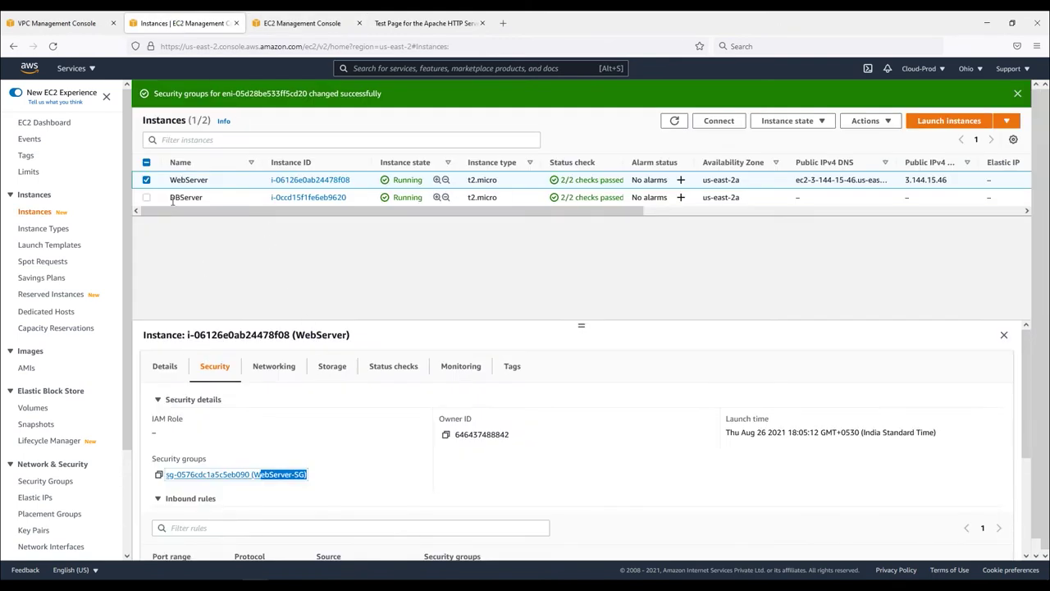
{"action": "left_click", "coordinate": [165, 367]}
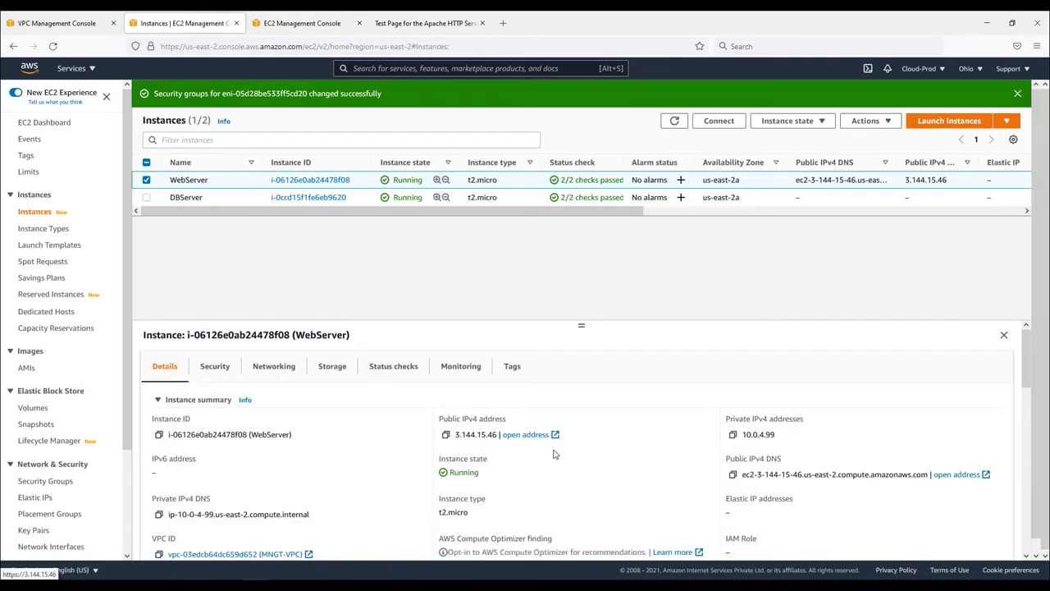
{"action": "left_click", "coordinate": [448, 436]}
{"action": "key", "text": "alt+Tab"}
{"action": "right_click", "coordinate": [441, 323]}
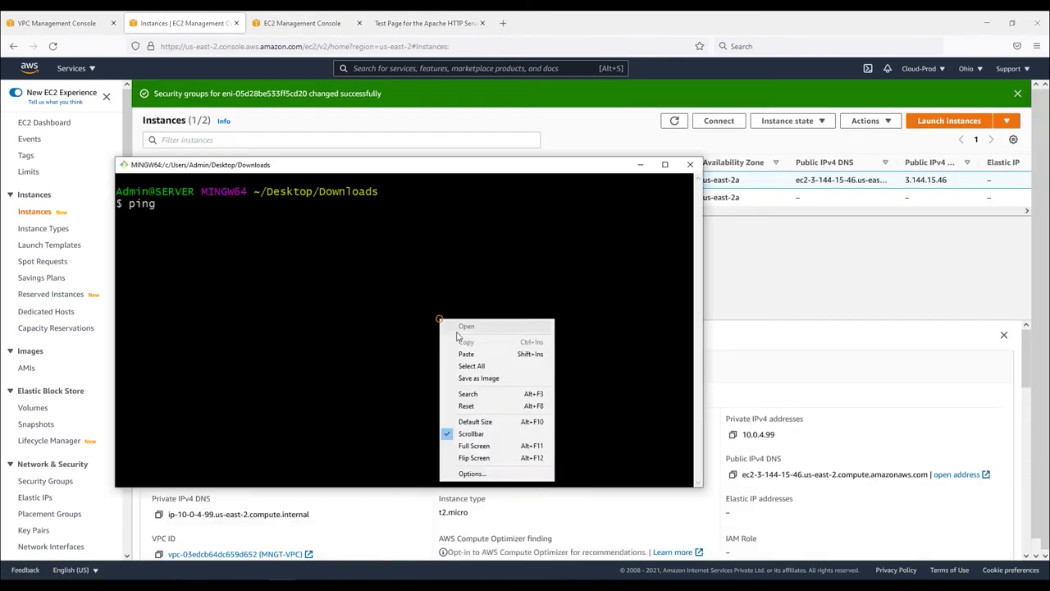
{"action": "left_click", "coordinate": [466, 354]}
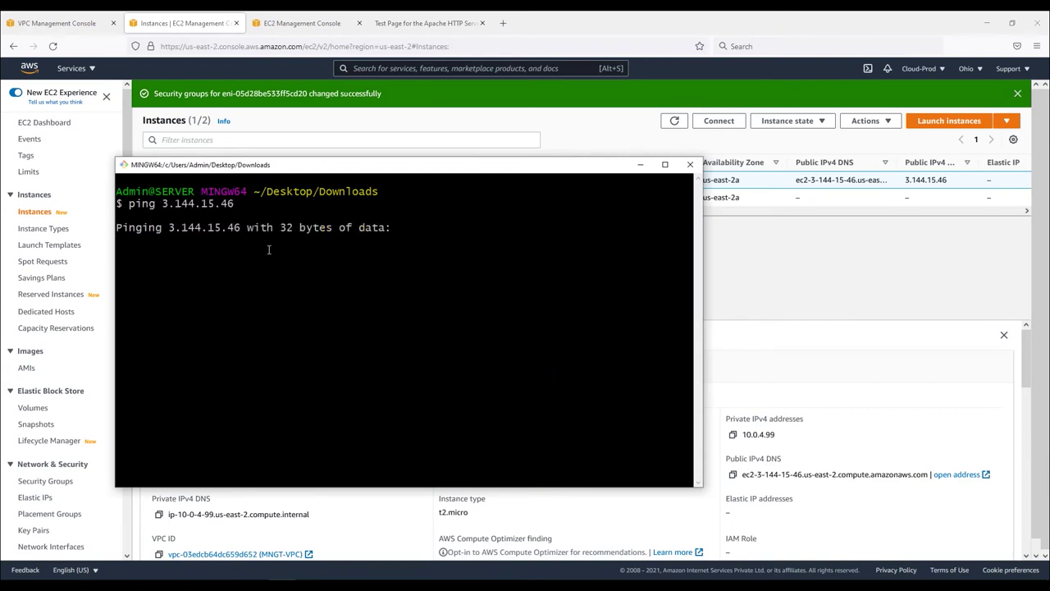
Step: In the AWS console, add a Custom ICMP - IPv4 inbound rule to WebServer-SG with source My IP and description "Ping Test", and save the rules
{"action": "left_click", "coordinate": [287, 23]}
{"action": "left_click", "coordinate": [199, 294]}
{"action": "left_click", "coordinate": [943, 348]}
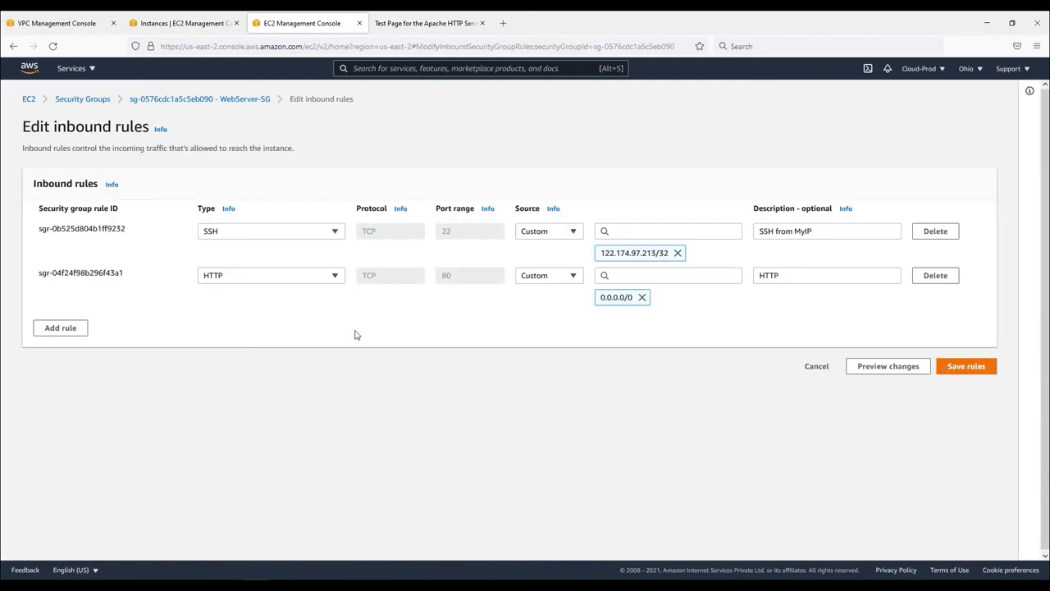
{"action": "left_click", "coordinate": [62, 330]}
{"action": "left_click", "coordinate": [283, 321]}
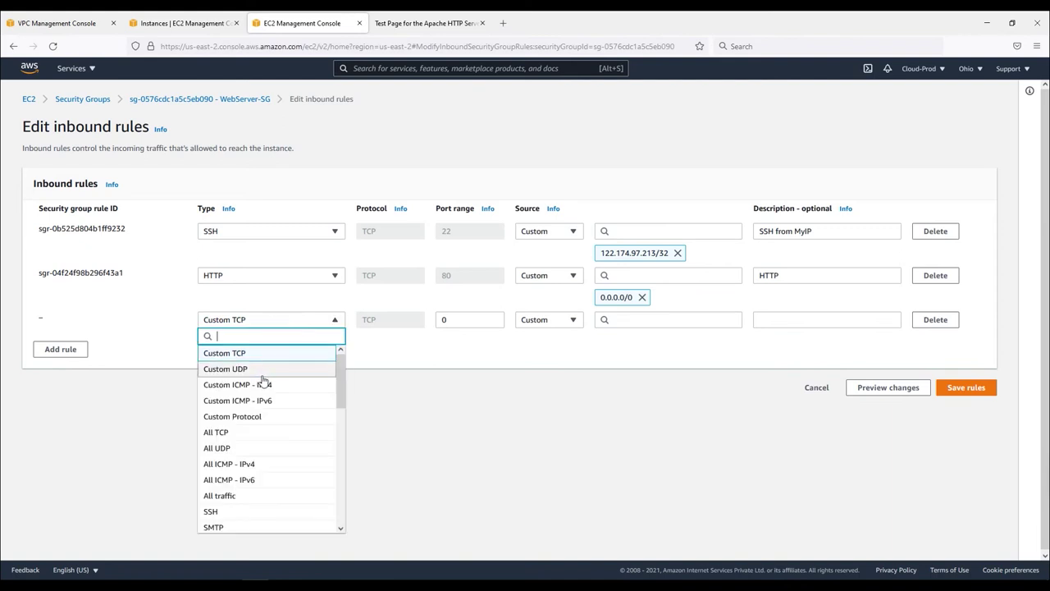
{"action": "left_click", "coordinate": [269, 384]}
{"action": "left_click", "coordinate": [573, 321]}
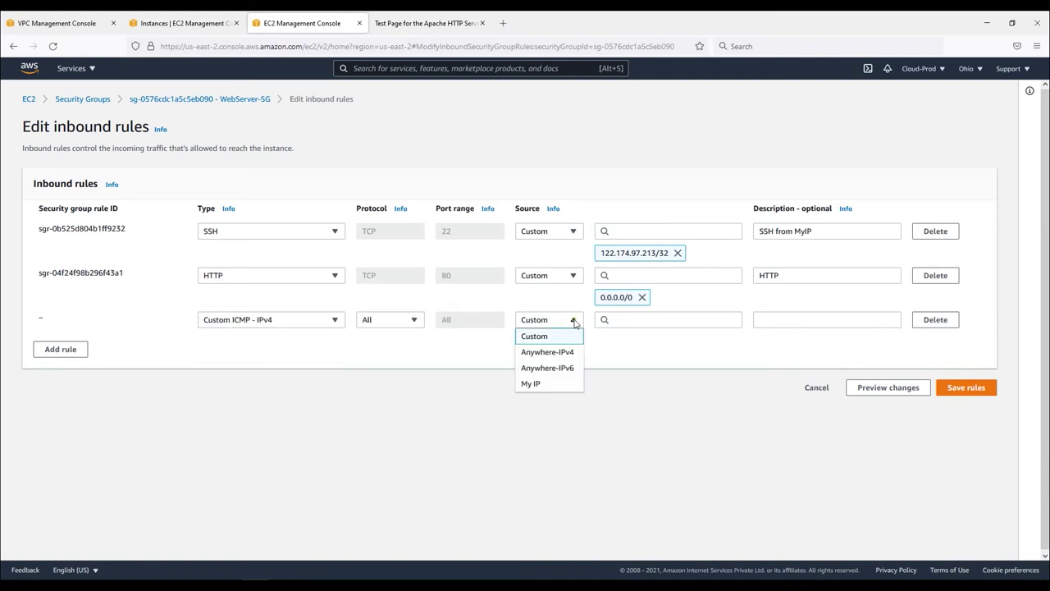
{"action": "left_click", "coordinate": [545, 383]}
{"action": "left_click", "coordinate": [779, 320]}
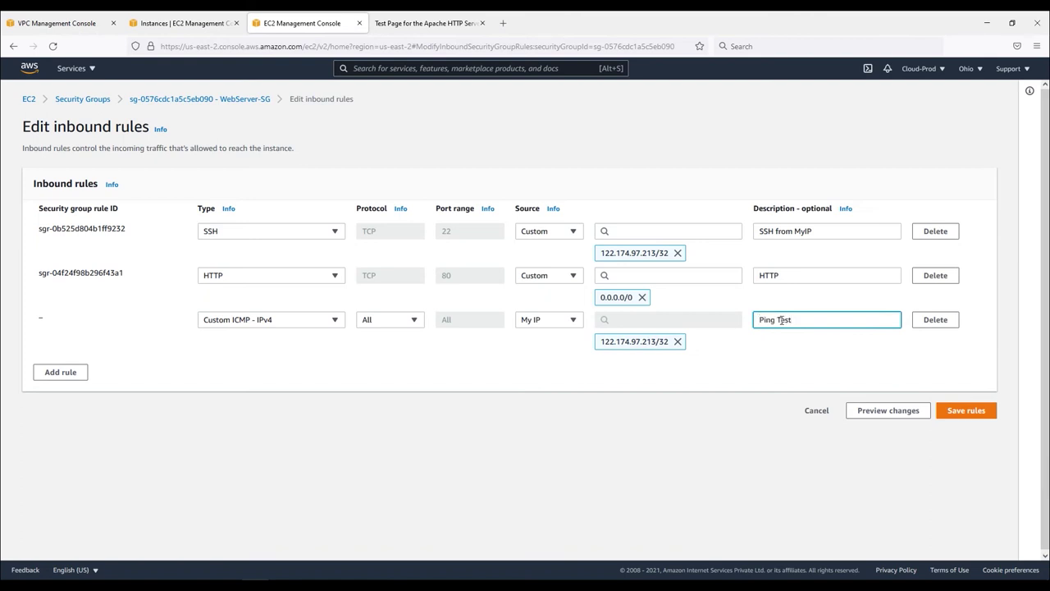
{"action": "left_click", "coordinate": [958, 413]}
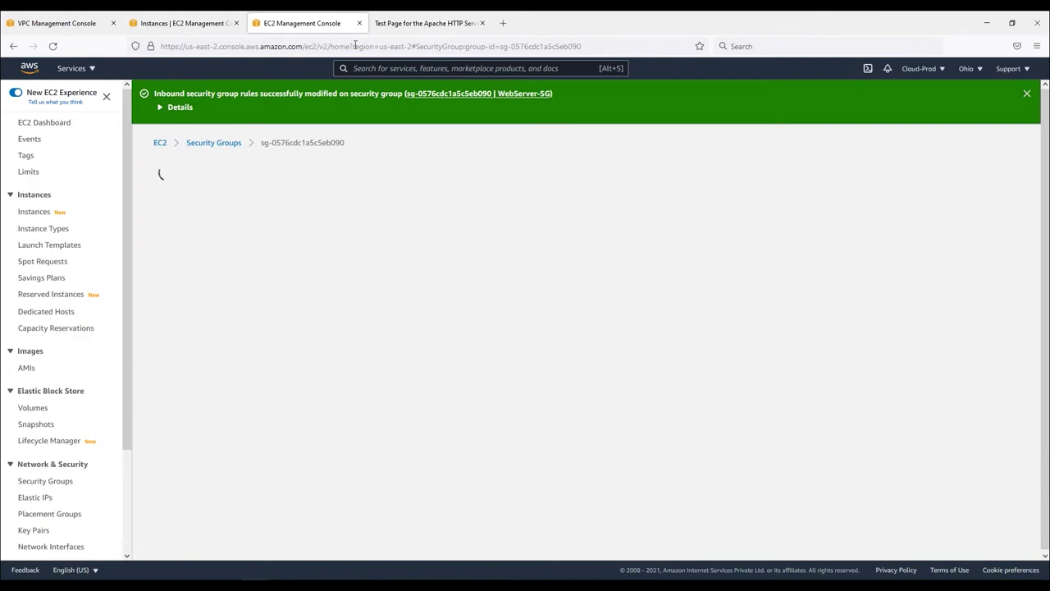
{"action": "left_click", "coordinate": [1026, 93]}
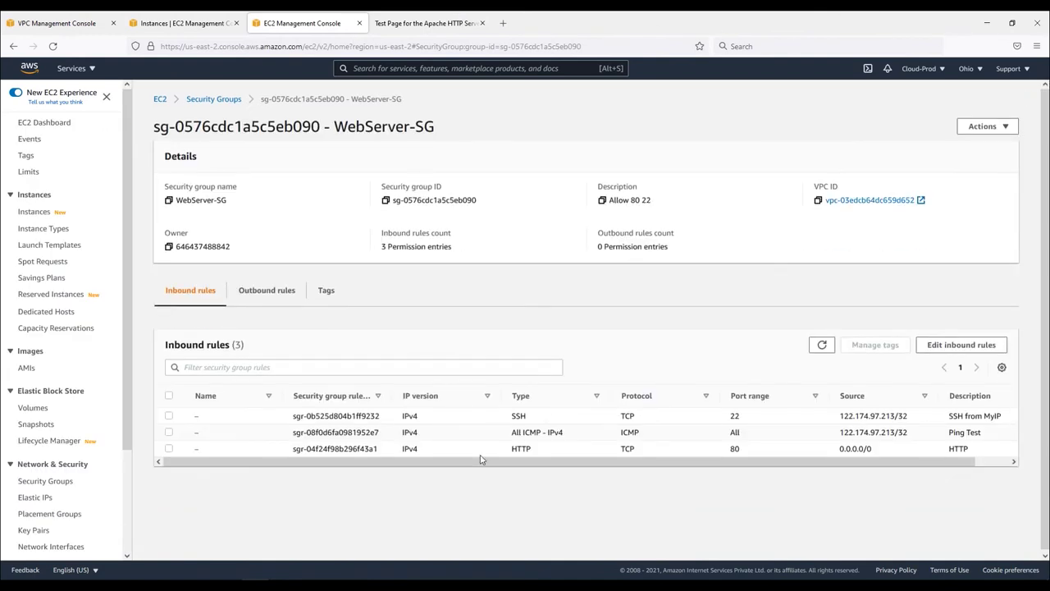
Step: Switch to the Git Bash terminal, rerun ping 3.144.15.46 and check the replies
{"action": "left_click", "coordinate": [326, 578]}
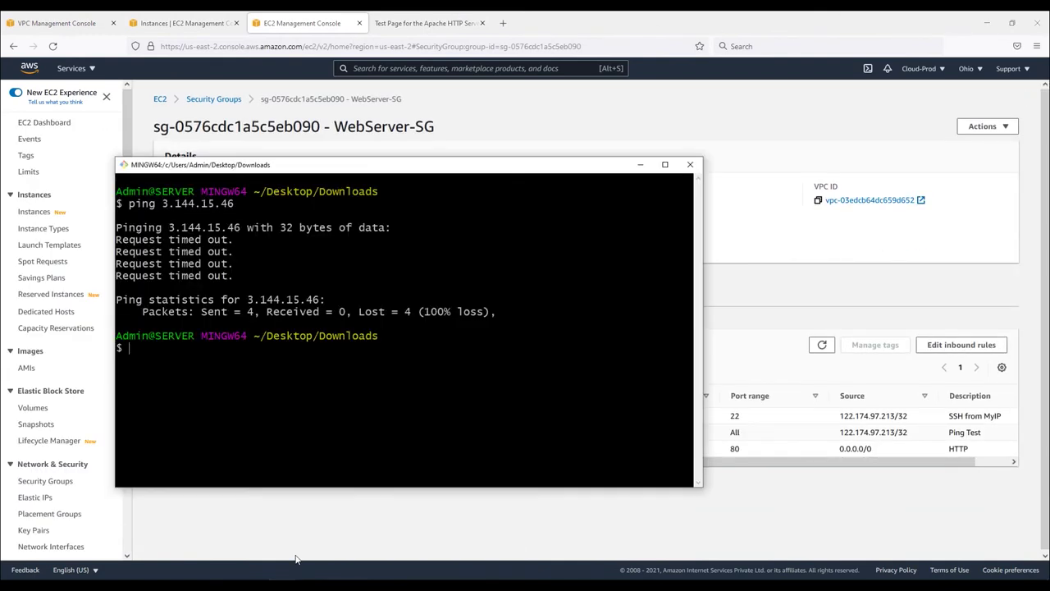
{"action": "left_click", "coordinate": [364, 394]}
{"action": "key", "text": "Up"}
{"action": "key", "text": "Return"}
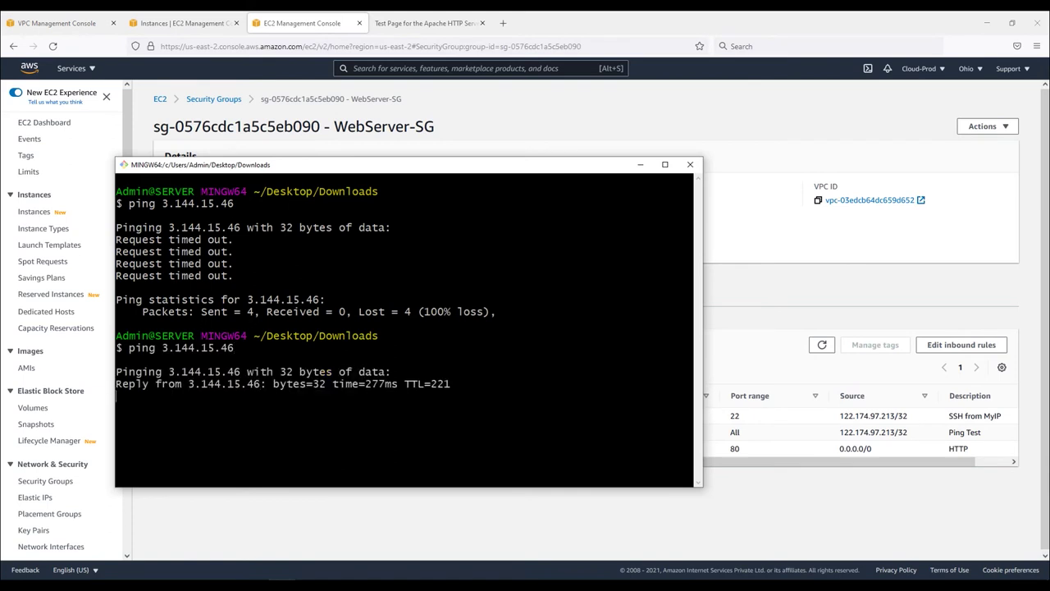
{"action": "left_click_drag", "start_coordinate": [262, 391], "coordinate": [424, 387]}
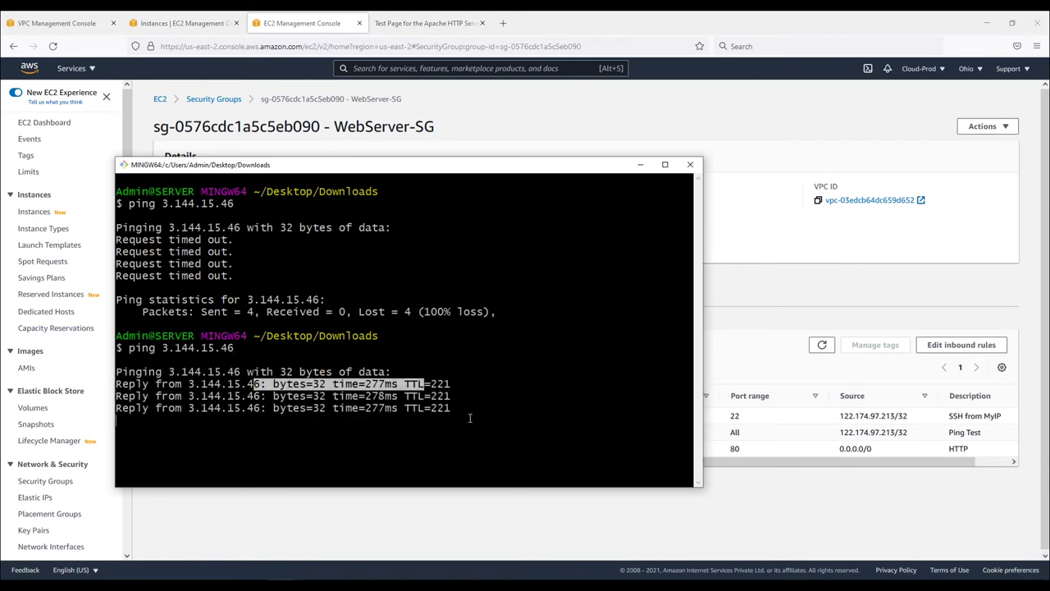
{"action": "type", "text": "clear"}
{"action": "key", "text": "Return"}
{"action": "key", "text": "Up"}
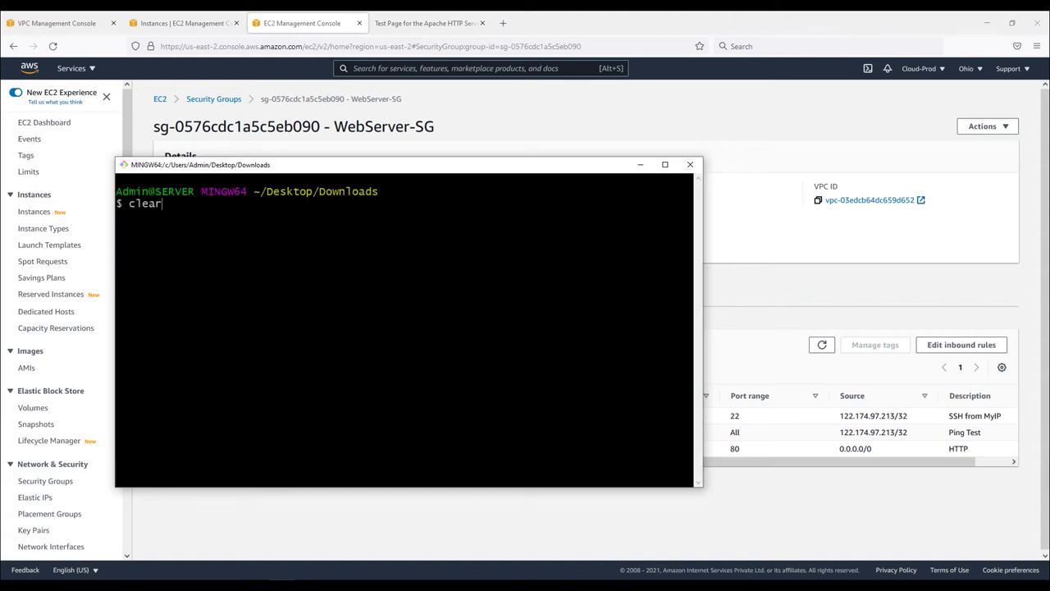
{"action": "key", "text": "Up"}
{"action": "key", "text": "Up"}
{"action": "key", "text": "Up"}
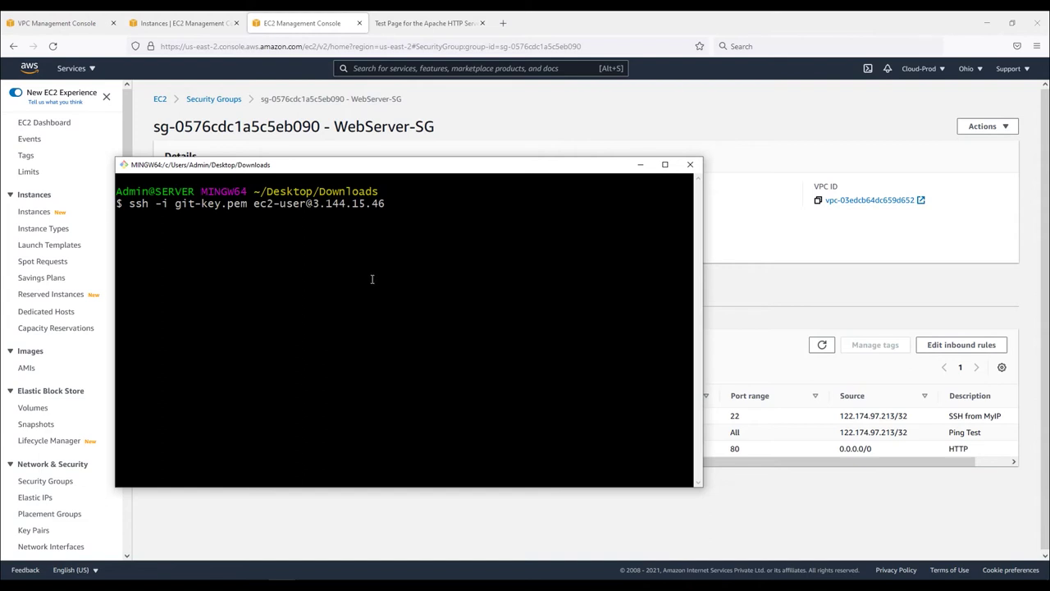
{"action": "key", "text": "Return"}
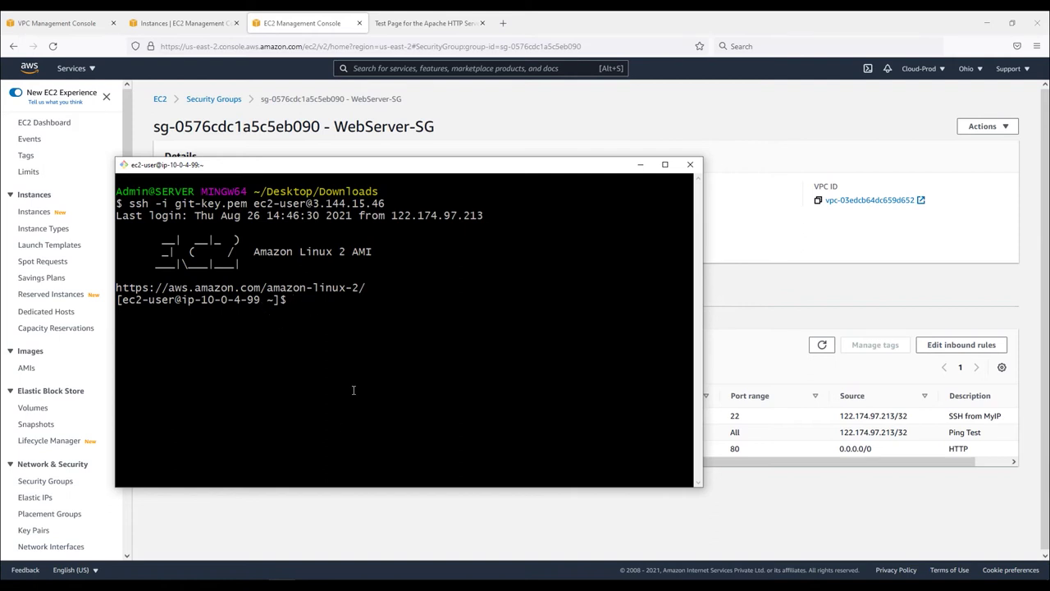
Step: Set the server's hostname with sudo hostnamectl set-hostname webserver
{"action": "type", "text": "sud"}
{"action": "type", "text": "o set"}
{"action": "key", "text": "BackSpace"}
{"action": "key", "text": "BackSpace"}
{"action": "type", "text": "hostnamectl set-hostname"}
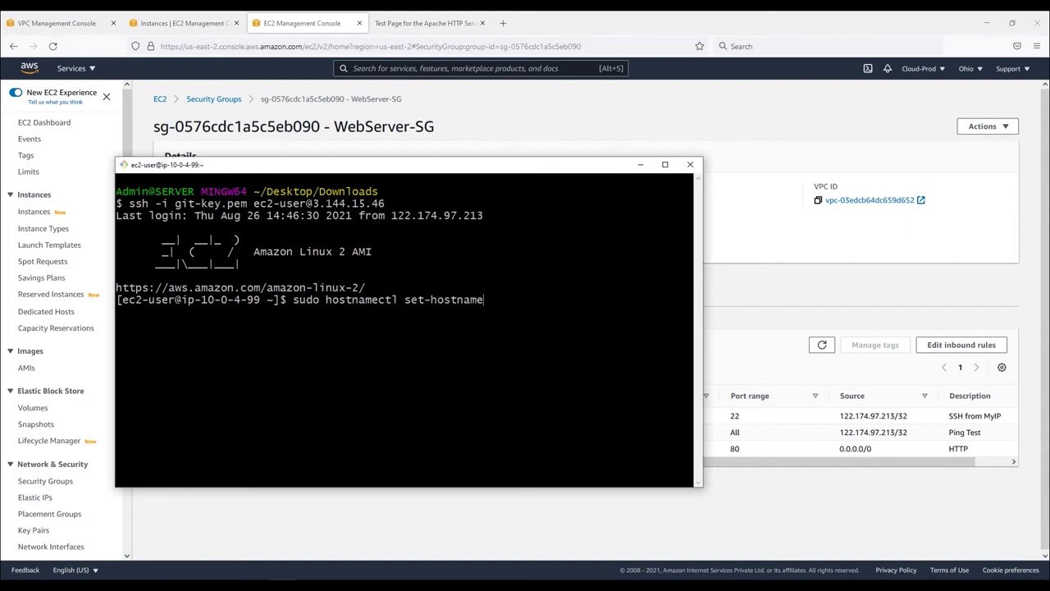
{"action": "type", "text": " webserver"}
{"action": "key", "text": "Return"}
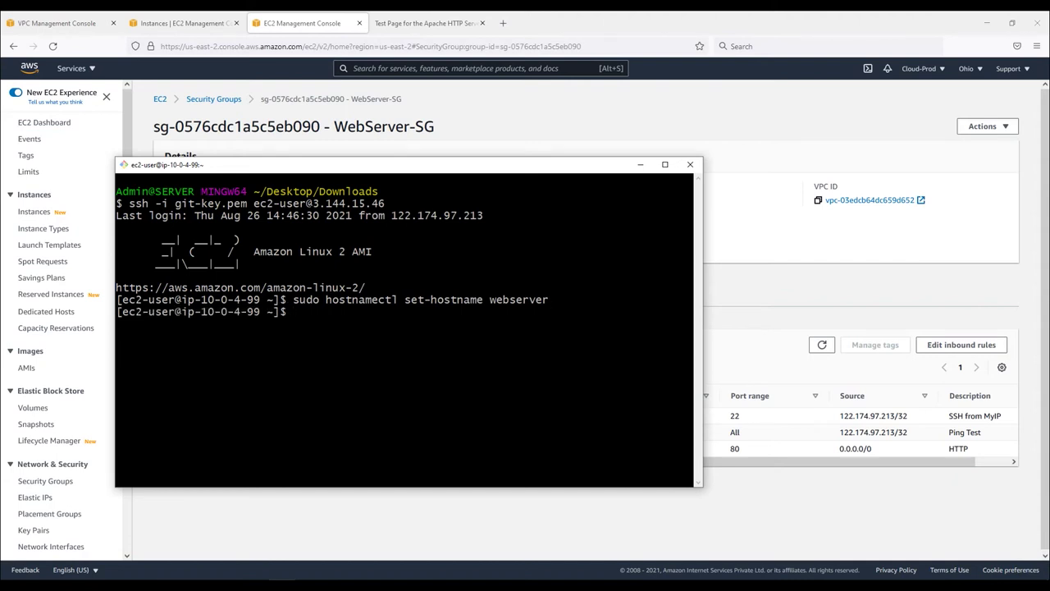
{"action": "type", "text": "exit"}
{"action": "key", "text": "Return"}
{"action": "key", "text": "Up"}
{"action": "key", "text": "Up"}
{"action": "key", "text": "Down"}
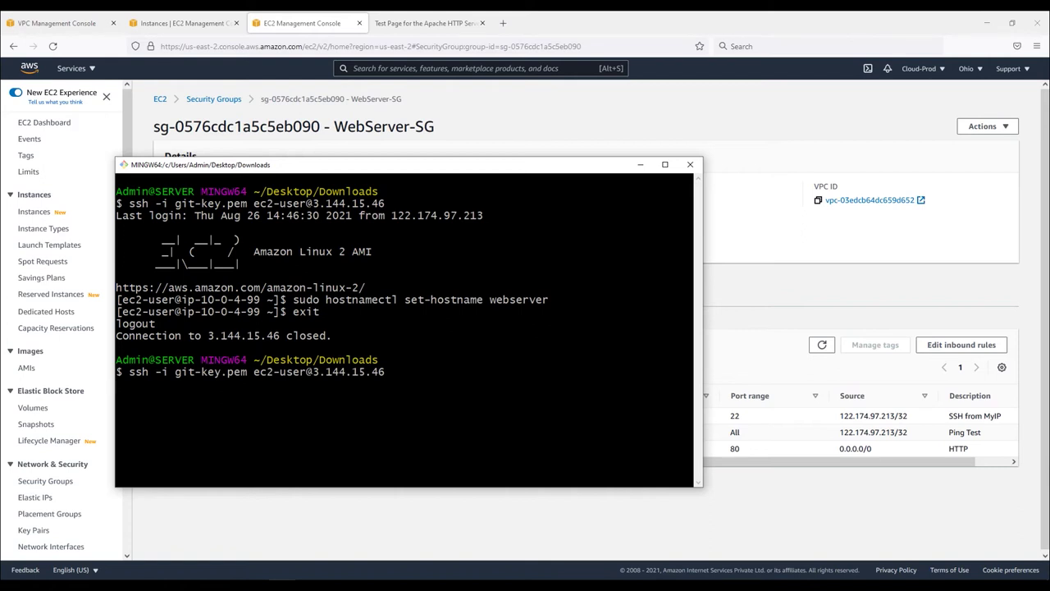
{"action": "key", "text": "Return"}
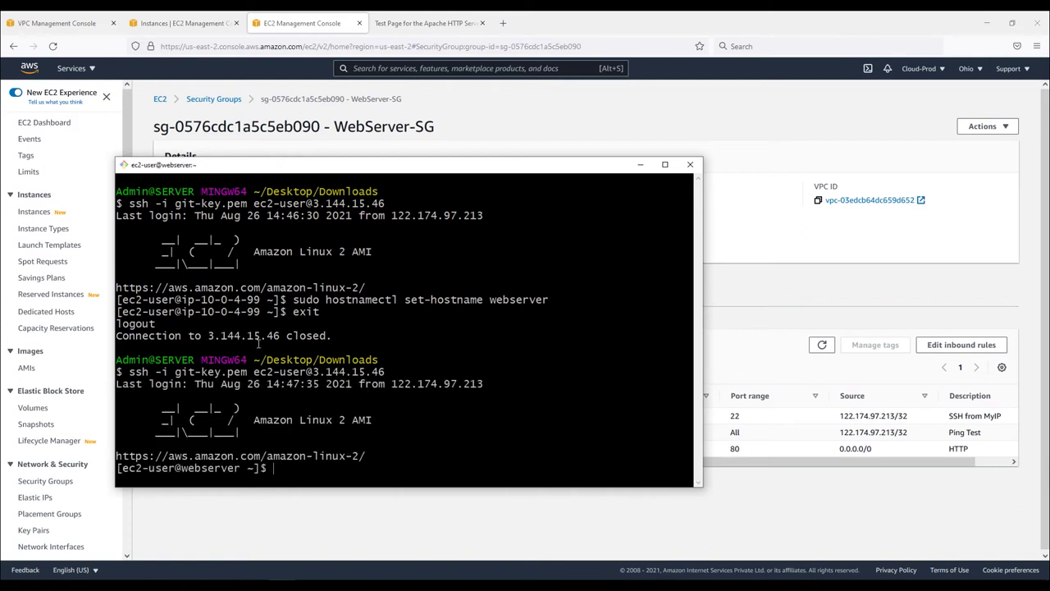
{"action": "left_click_drag", "start_coordinate": [182, 469], "coordinate": [241, 468]}
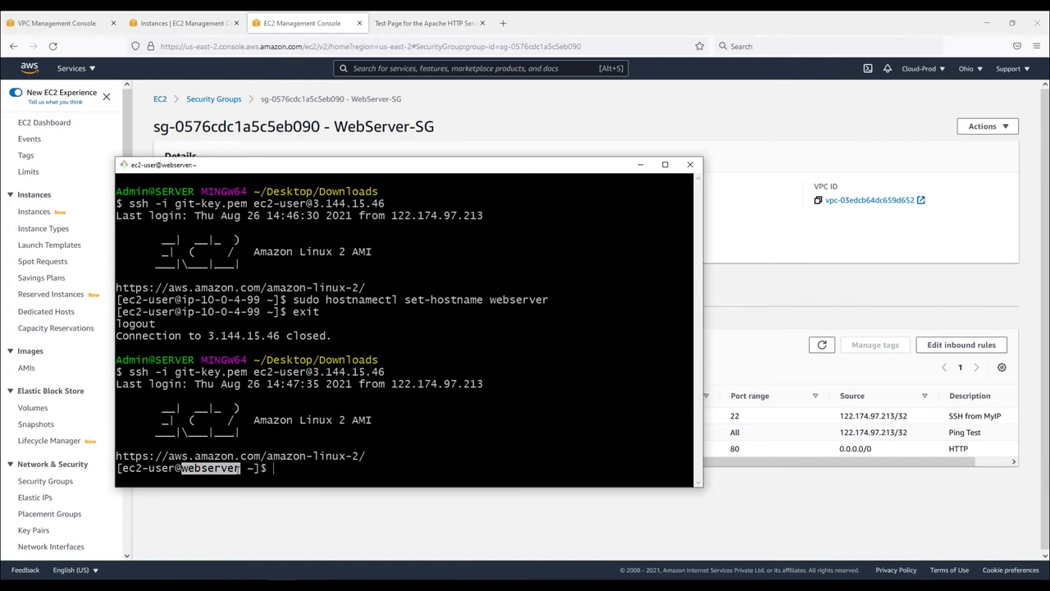
Step: Clear the terminal and reload the Apache test page at 3.144.15.46 in the browser
{"action": "type", "text": "clear"}
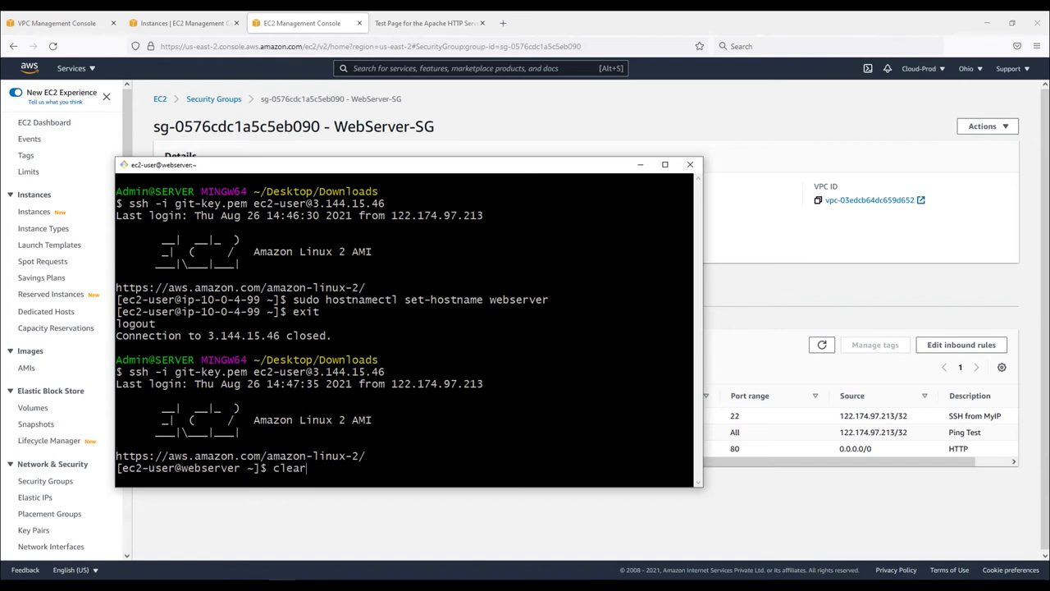
{"action": "key", "text": "Return"}
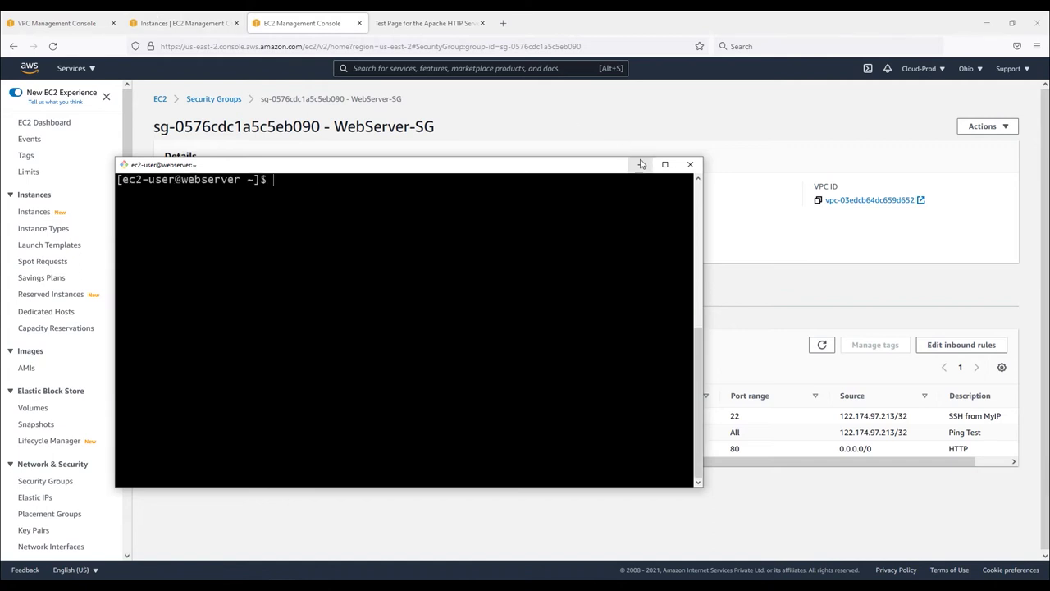
{"action": "left_click", "coordinate": [426, 23]}
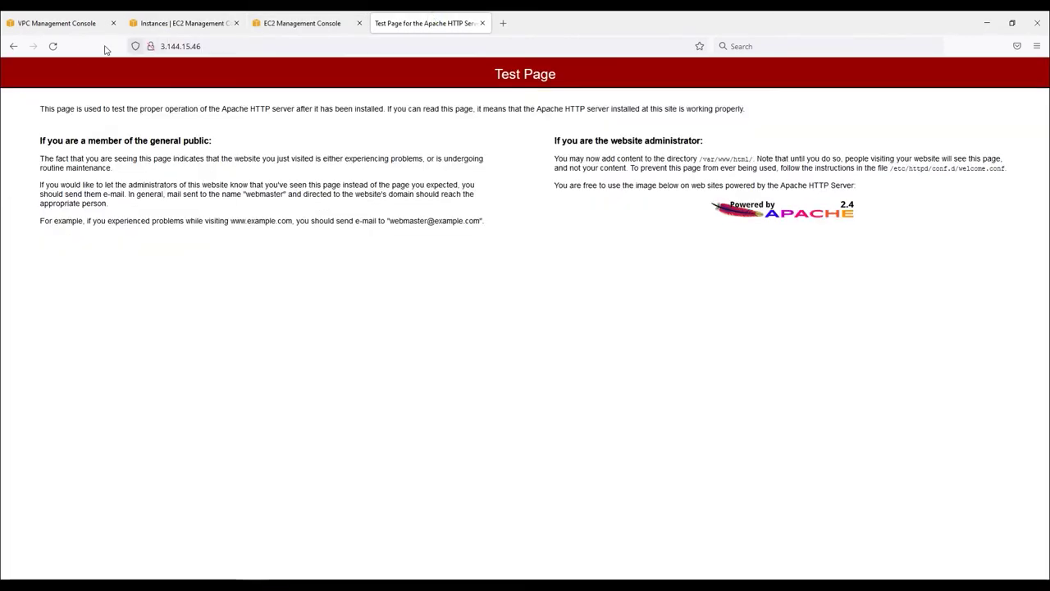
{"action": "left_click", "coordinate": [53, 46]}
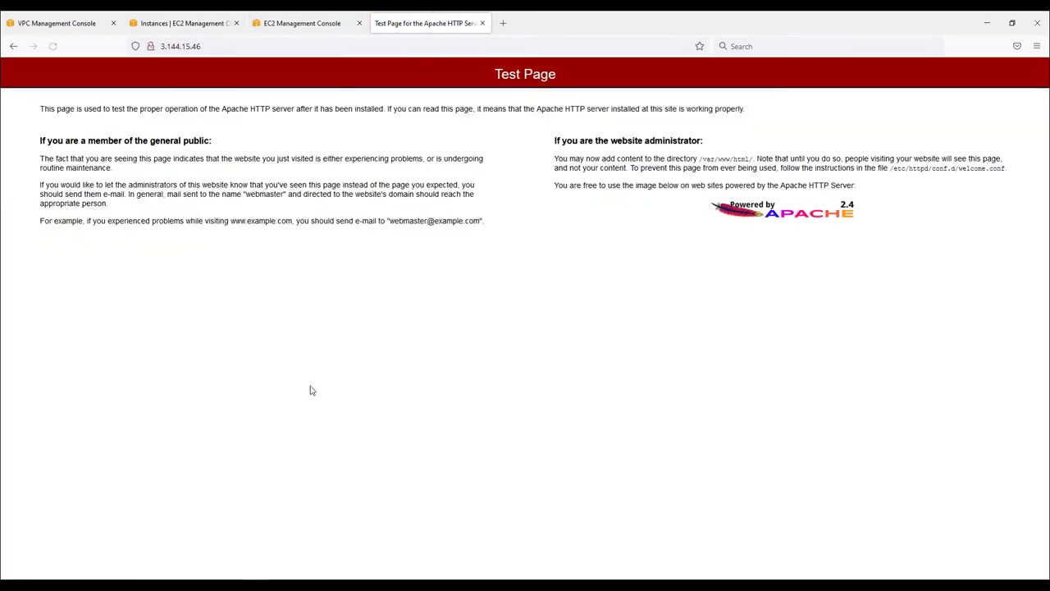
Step: Switch to the Git Bash terminal and run ping 8.8.8.8 from the web server to test outbound traffic
{"action": "key", "text": "alt+Tab"}
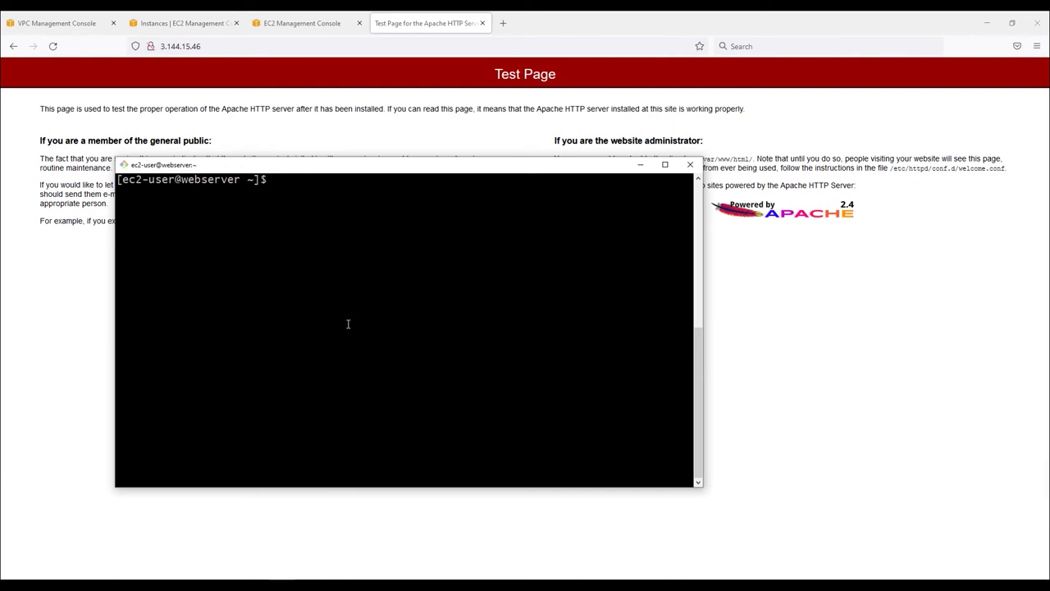
{"action": "type", "text": "ping 8.8.8.8"}
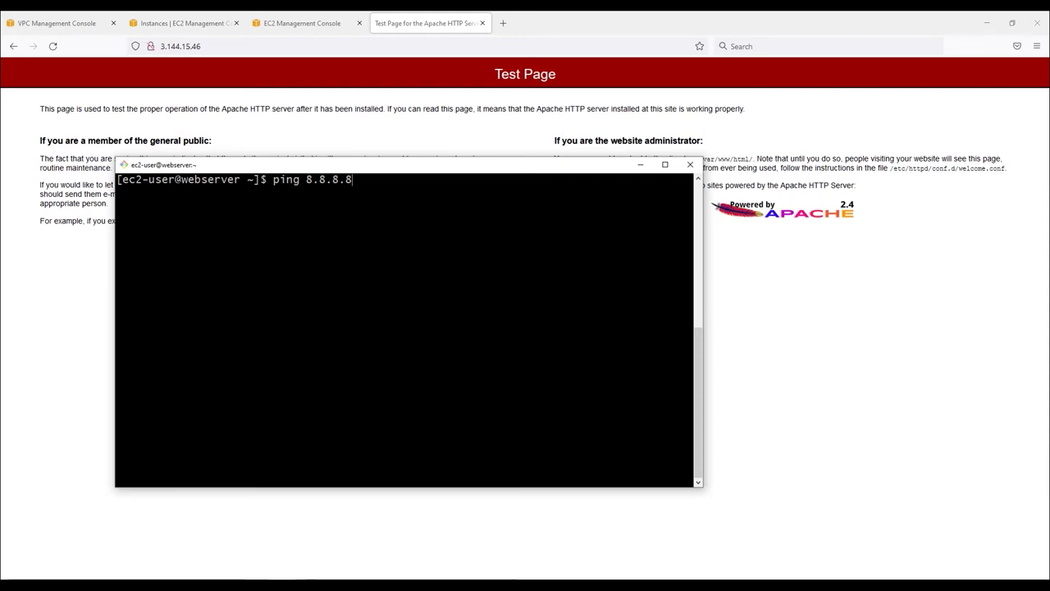
{"action": "key", "text": "Return"}
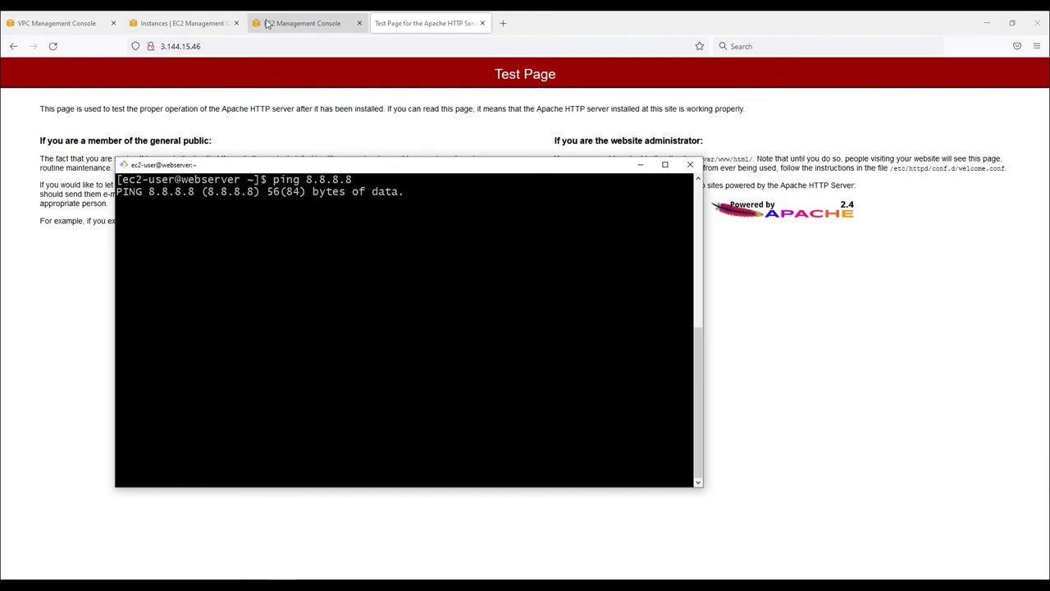
Step: In the AWS console, change the source of WebServer-SG's ICMP "Ping Test" inbound rule to 0.0.0.0/0 and save the rules
{"action": "left_click", "coordinate": [300, 23]}
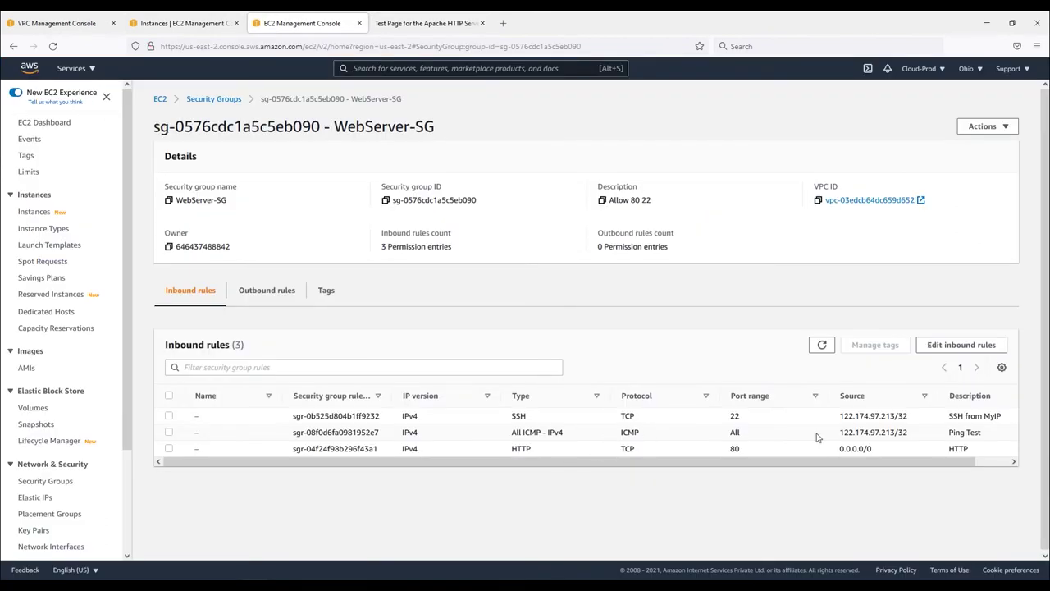
{"action": "left_click_drag", "start_coordinate": [906, 416], "coordinate": [855, 432]}
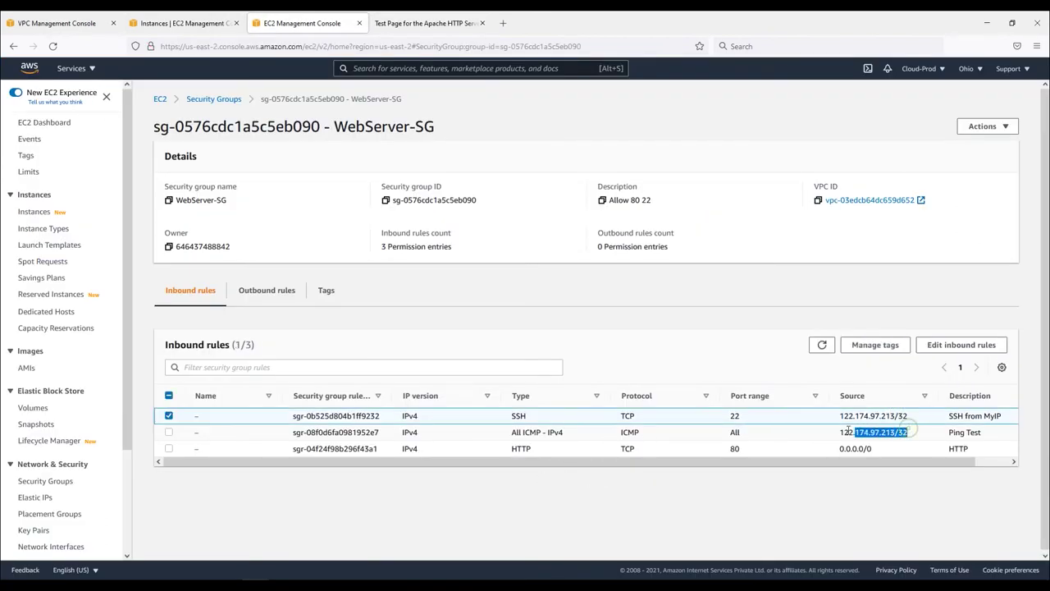
{"action": "left_click", "coordinate": [953, 345]}
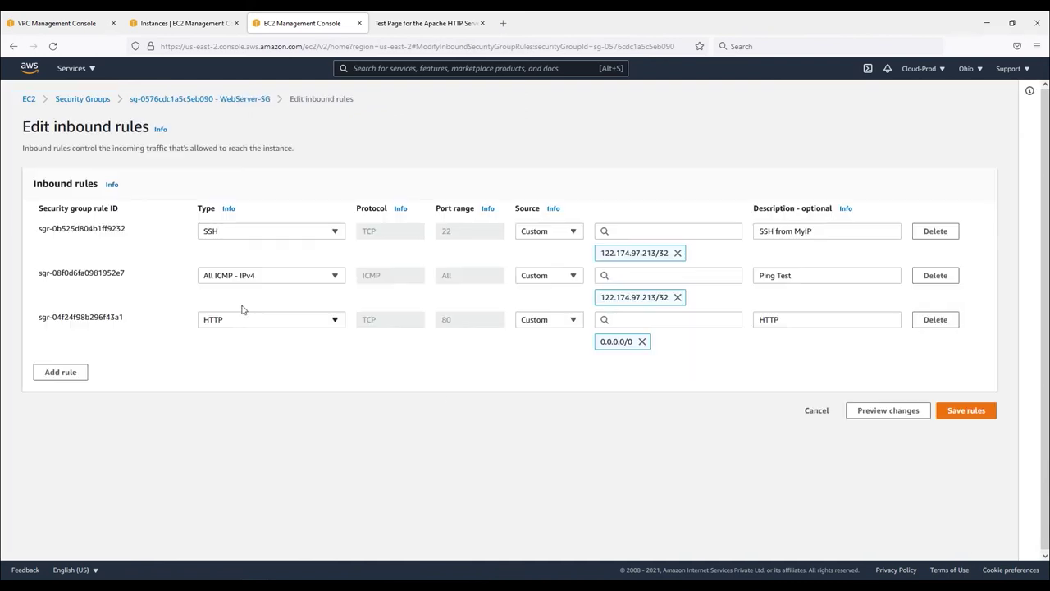
{"action": "left_click", "coordinate": [573, 277]}
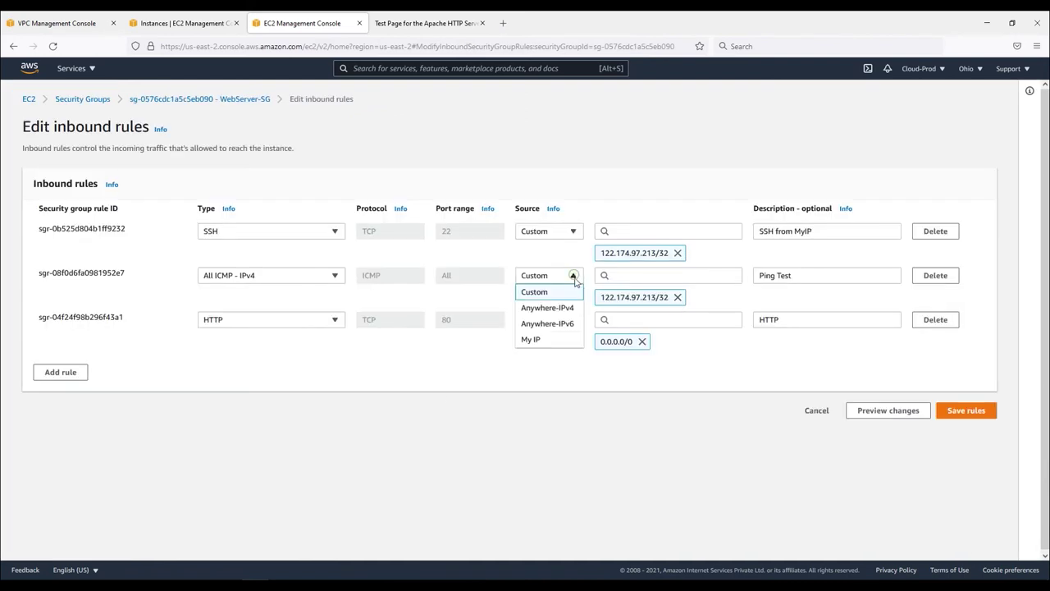
{"action": "left_click", "coordinate": [648, 276]}
{"action": "left_click", "coordinate": [643, 316]}
{"action": "left_click", "coordinate": [964, 410]}
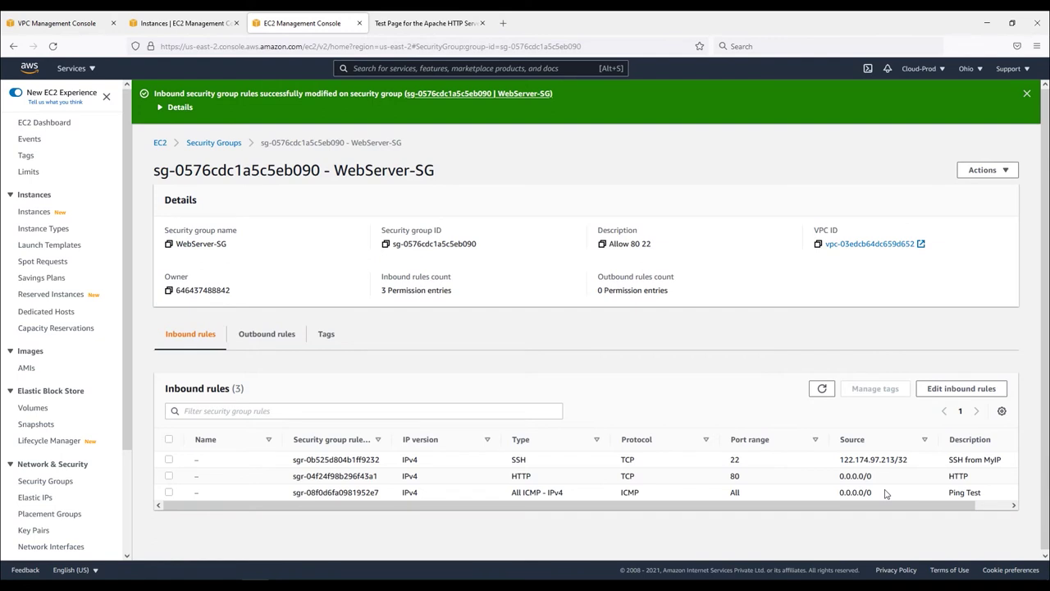
{"action": "left_click_drag", "start_coordinate": [885, 500], "coordinate": [830, 496]}
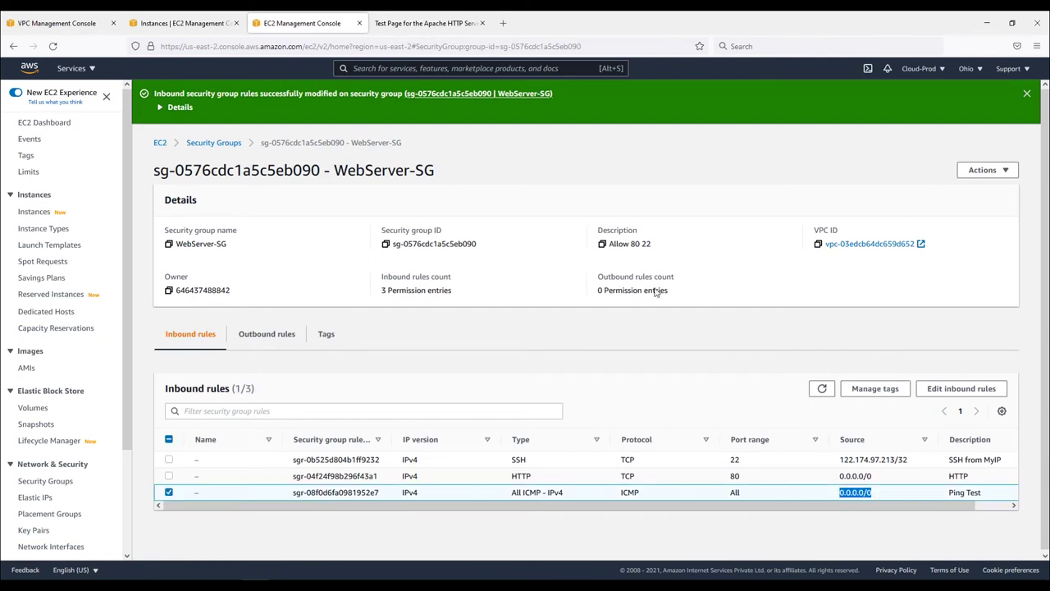
Step: Switch to the Git Bash terminal, stop the running ping and run ping 8.8.8.8 again from the web server
{"action": "left_click", "coordinate": [1025, 95]}
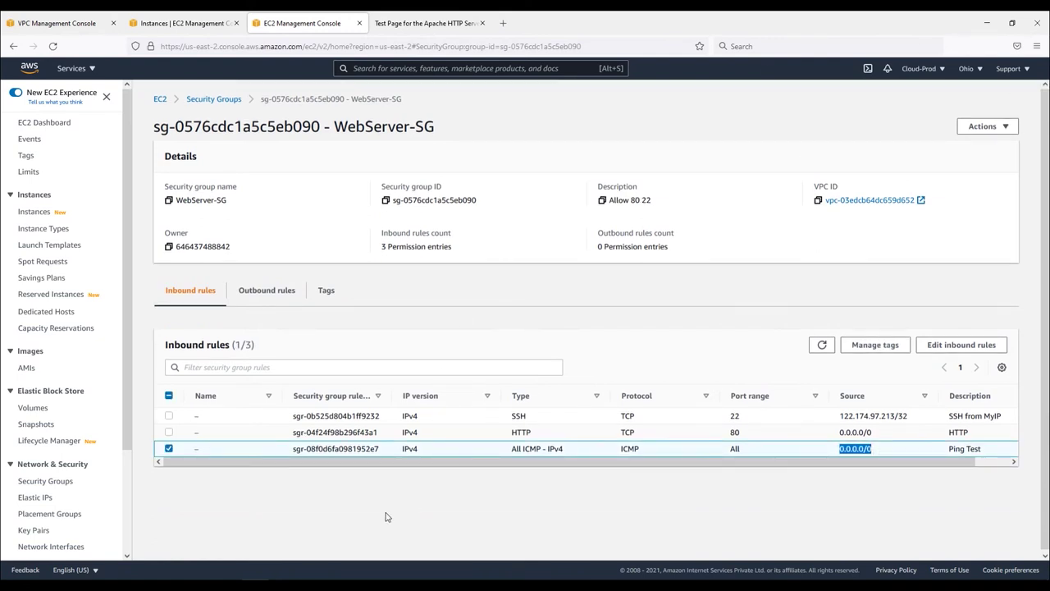
{"action": "key", "text": "alt+Tab"}
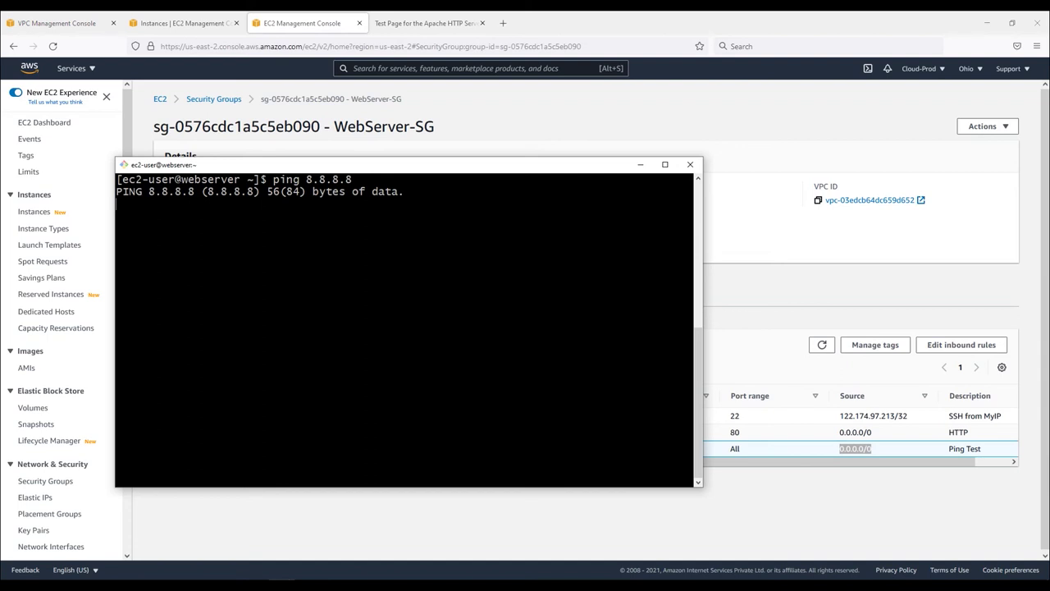
{"action": "key", "text": "ctrl+c"}
{"action": "key", "text": "Up"}
{"action": "key", "text": "Return"}
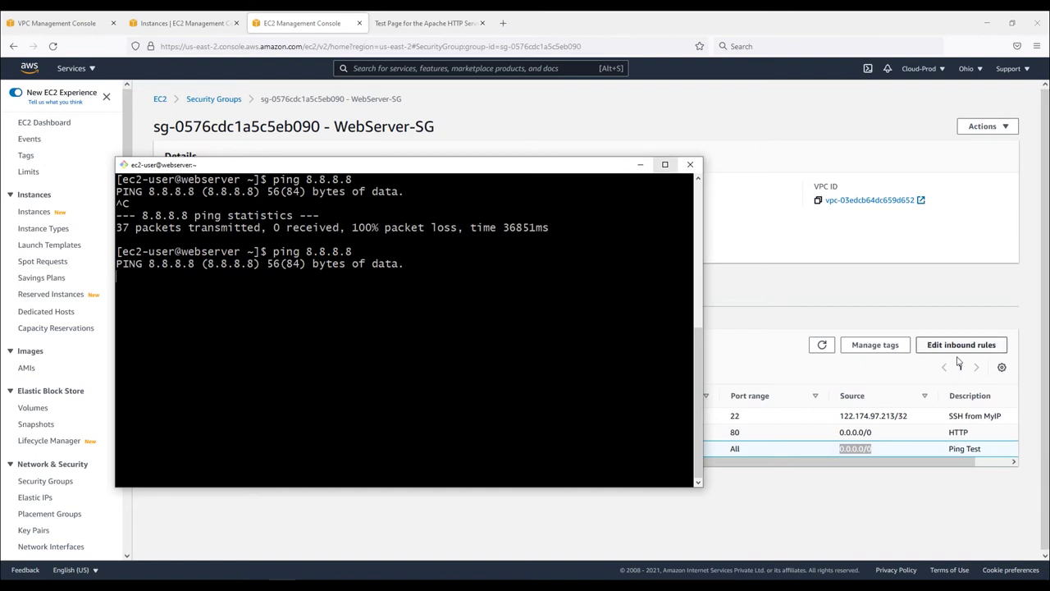
Step: Back in the AWS console, add an outbound rule to WebServer-SG allowing All ICMP - IPv4 to 0.0.0.0/0 and save the rules
{"action": "left_click", "coordinate": [639, 168]}
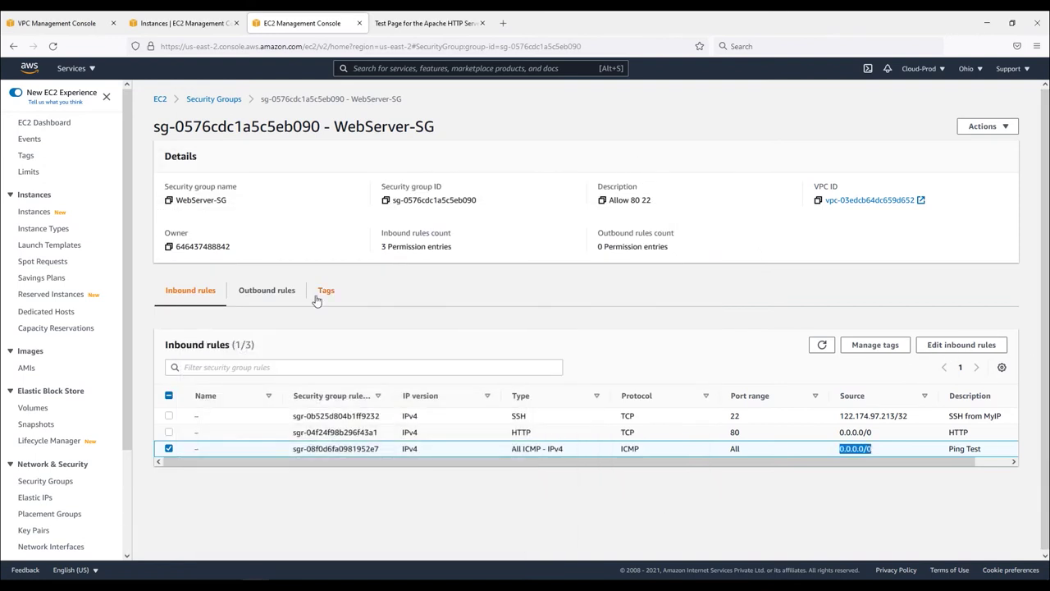
{"action": "left_click", "coordinate": [268, 293]}
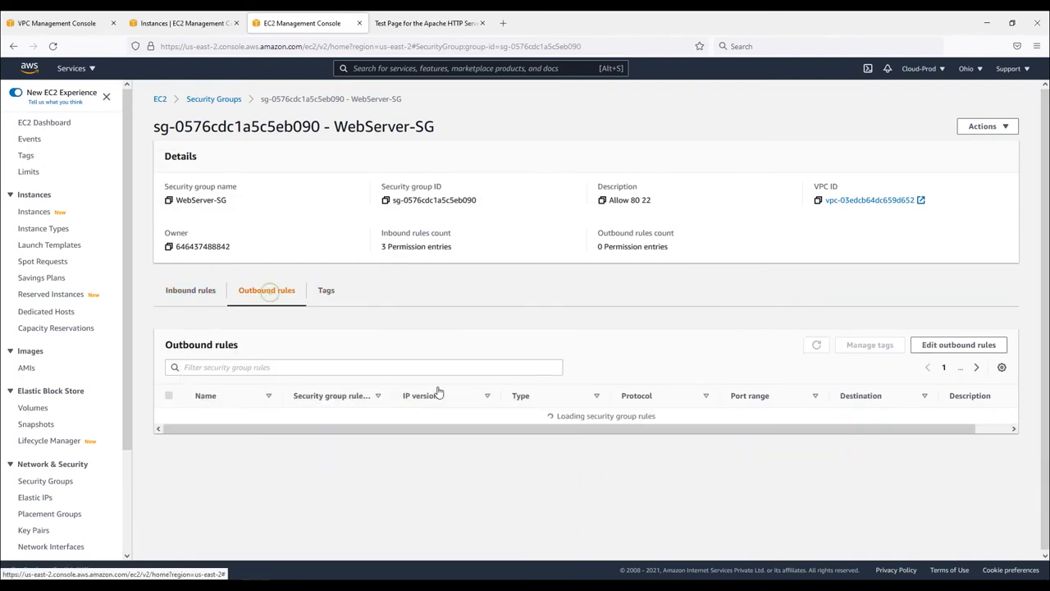
{"action": "left_click", "coordinate": [920, 345]}
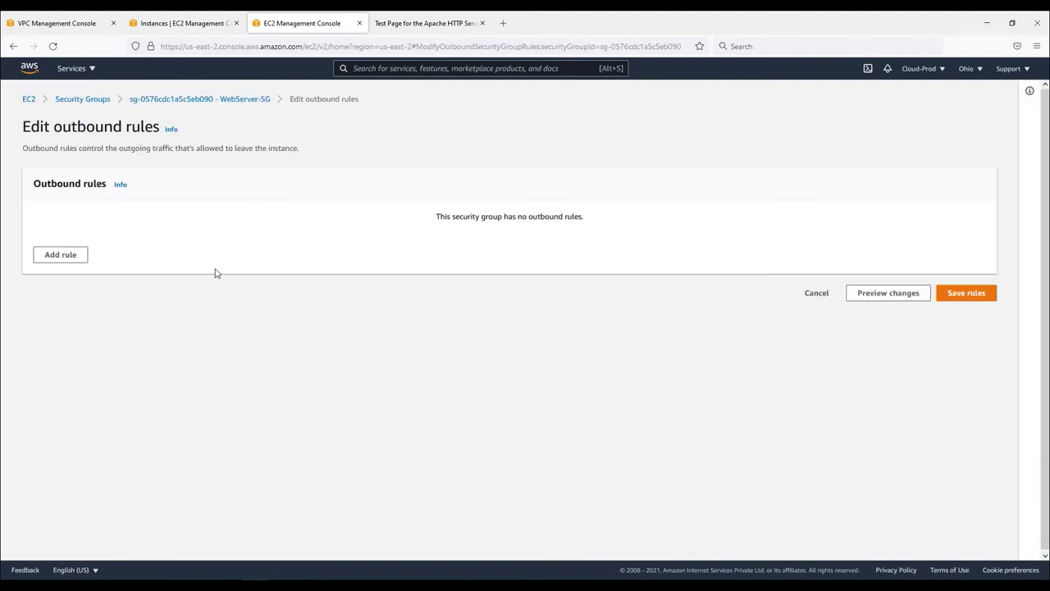
{"action": "left_click", "coordinate": [60, 256]}
{"action": "left_click", "coordinate": [258, 232]}
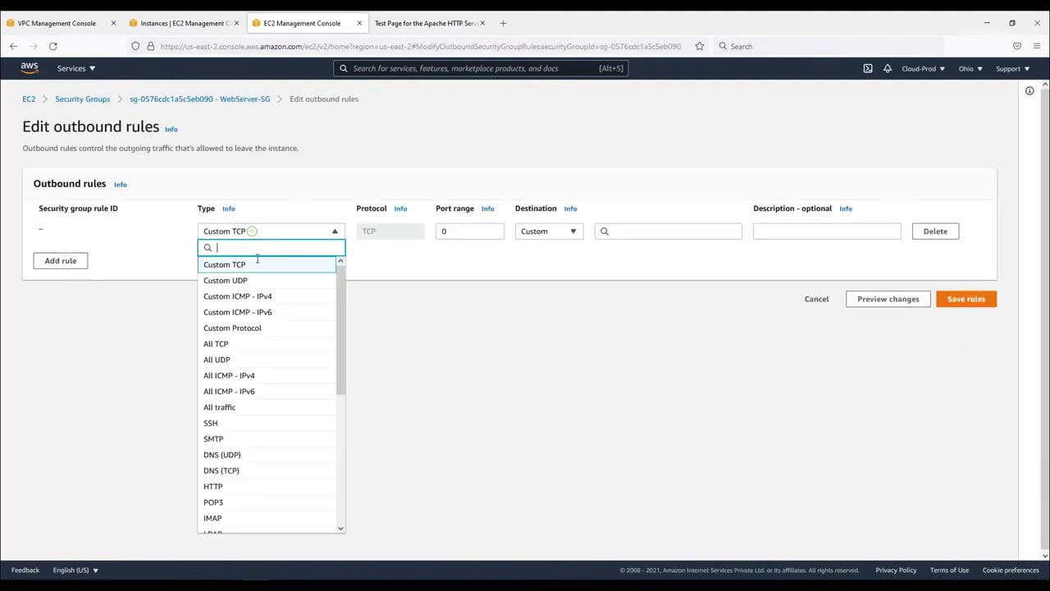
{"action": "left_click", "coordinate": [241, 376]}
{"action": "left_click", "coordinate": [628, 230]}
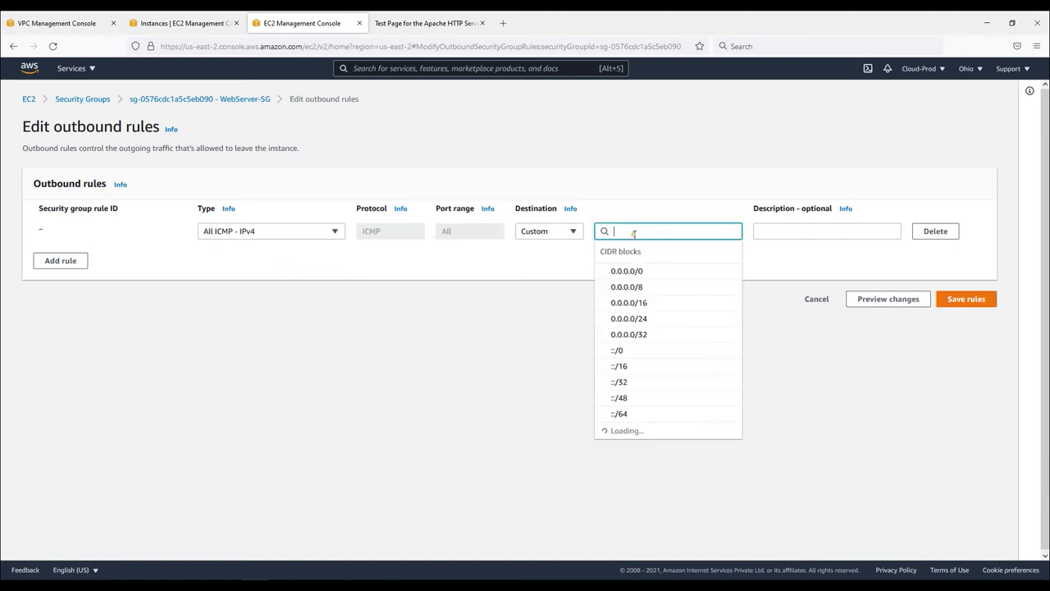
{"action": "left_click", "coordinate": [638, 270]}
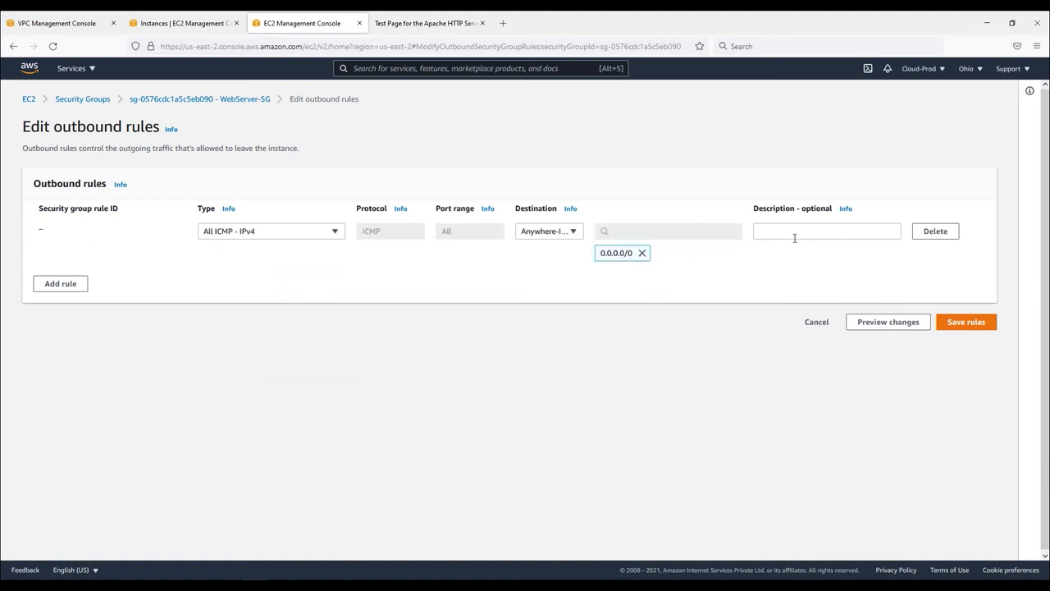
{"action": "left_click", "coordinate": [962, 321]}
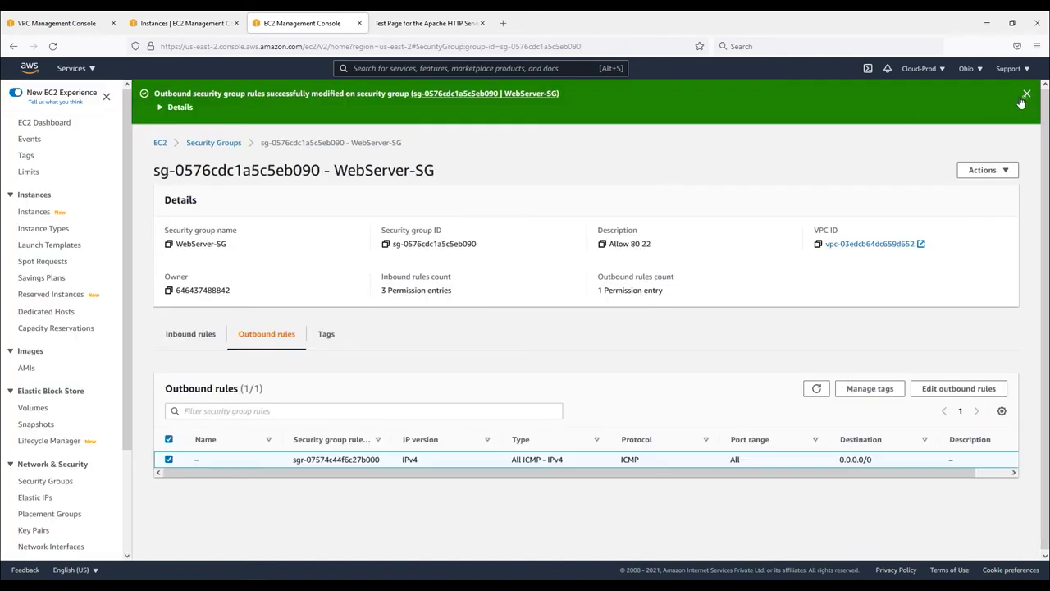
{"action": "left_click", "coordinate": [1027, 94]}
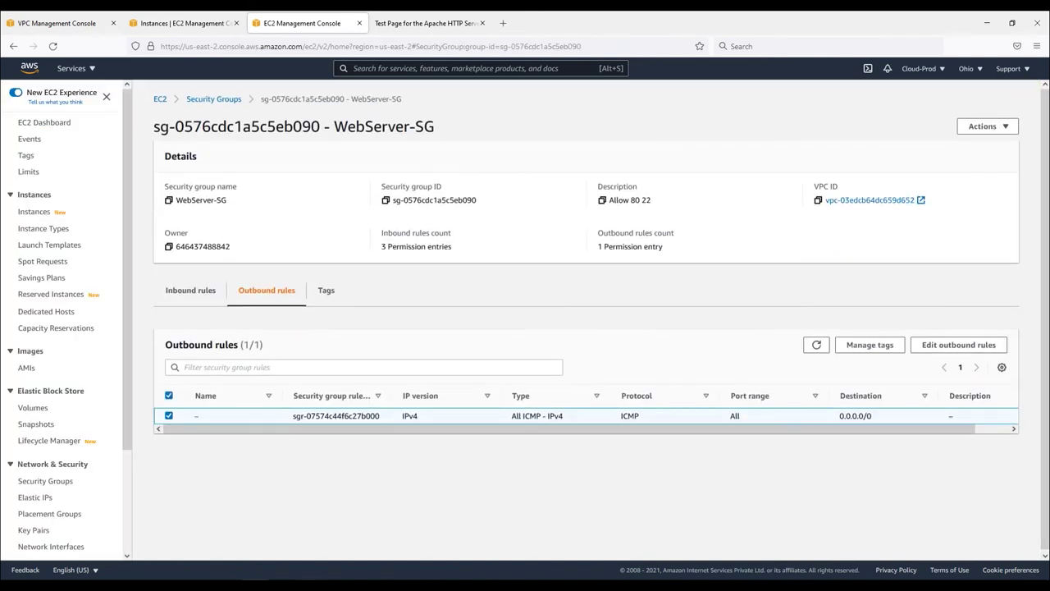
Step: Check in the Git Bash terminal whether the running ping to 8.8.8.8 gets replies
{"action": "key", "text": "alt+Tab"}
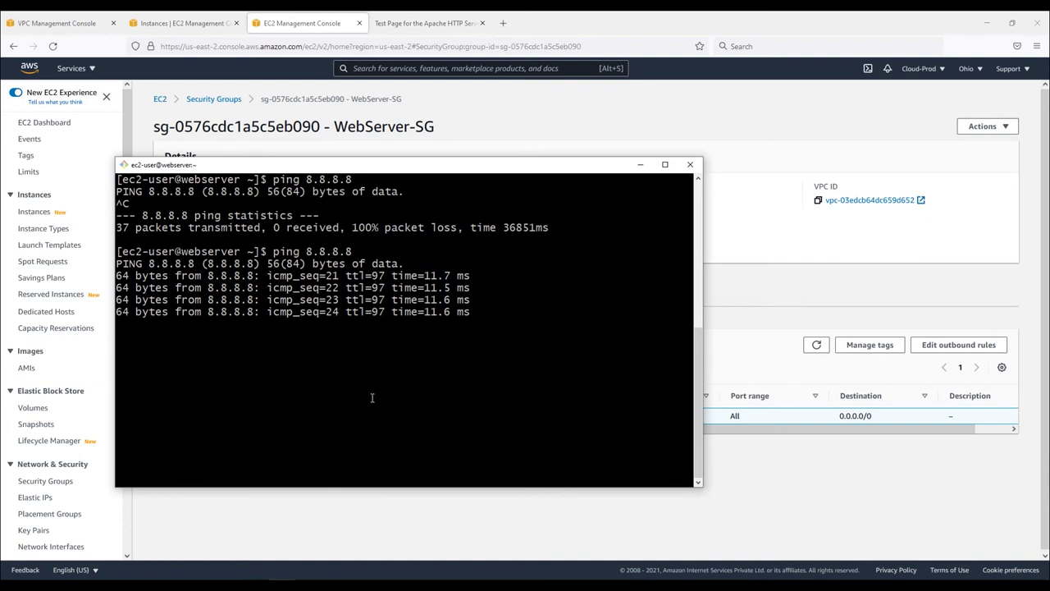
{"action": "left_click_drag", "start_coordinate": [479, 342], "coordinate": [188, 300]}
{"action": "left_click", "coordinate": [641, 165]}
Step: In the AWS console, change the type of WebServer-SG's outbound ICMP rule to All traffic and save the rules
{"action": "left_click", "coordinate": [958, 344]}
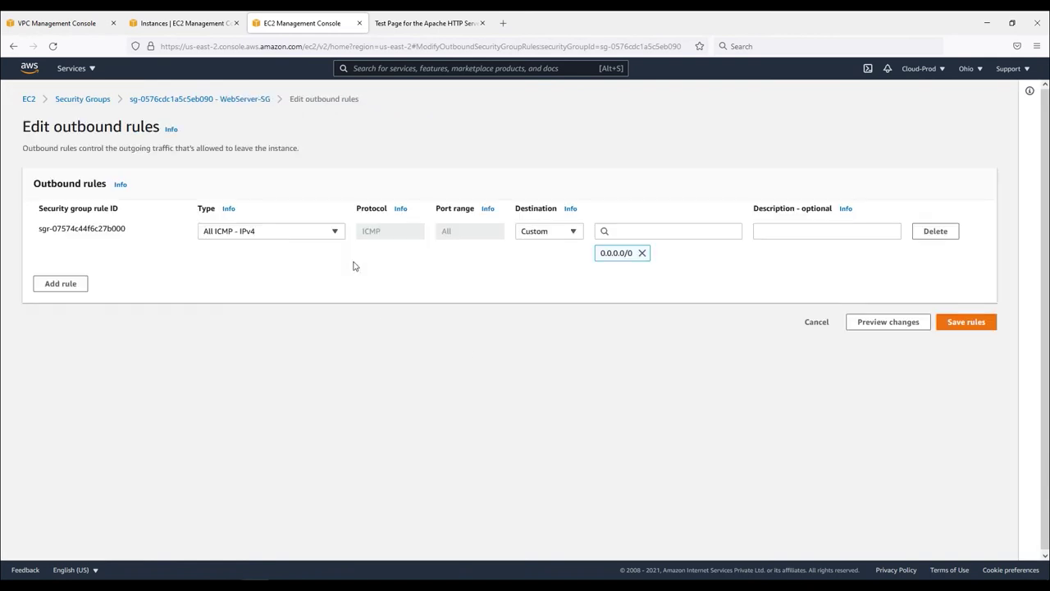
{"action": "left_click", "coordinate": [333, 231]}
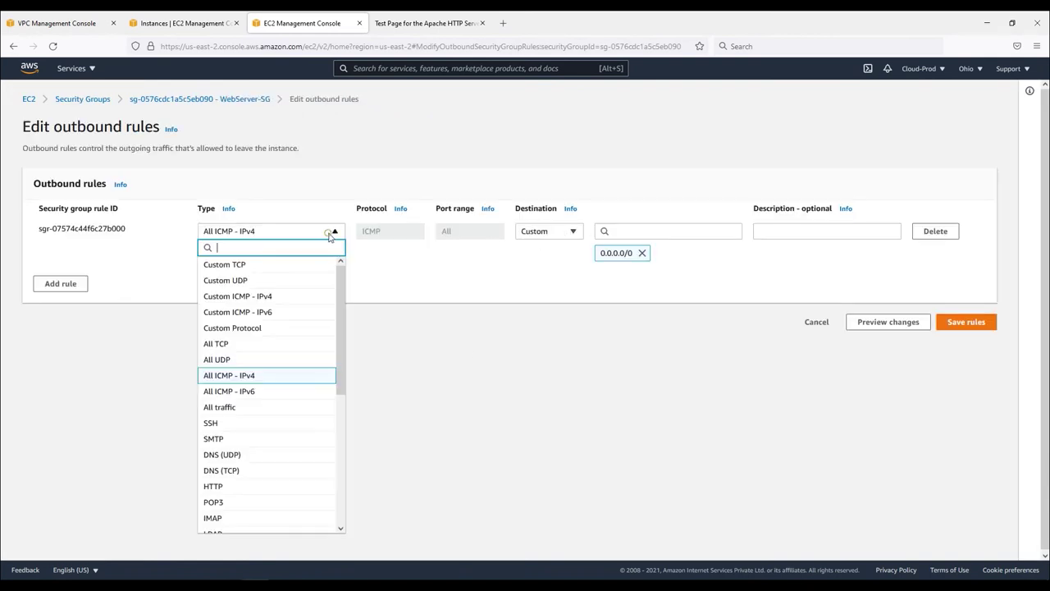
{"action": "left_click", "coordinate": [218, 407]}
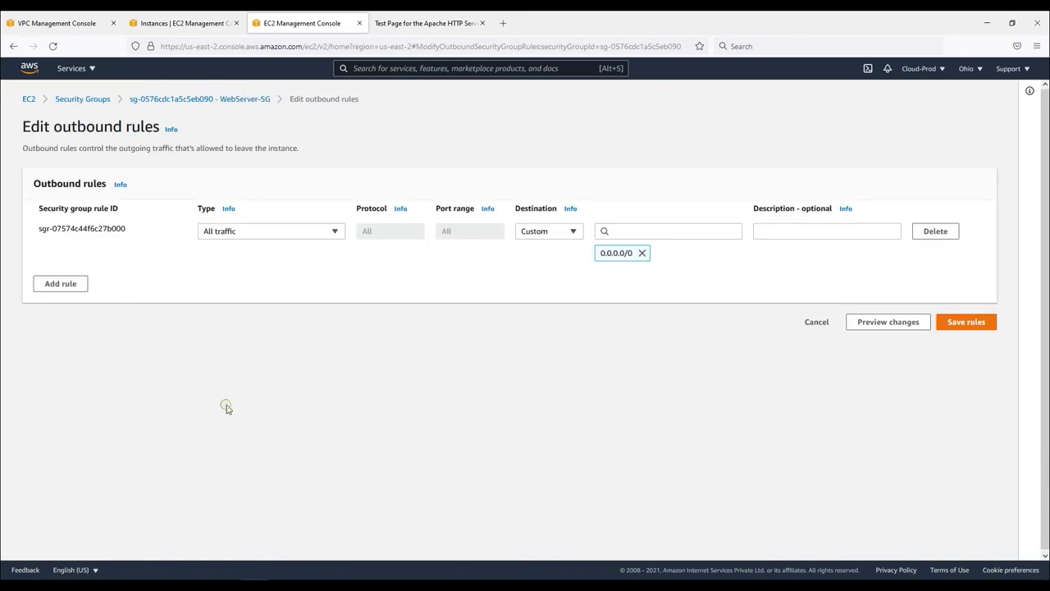
{"action": "left_click", "coordinate": [967, 323]}
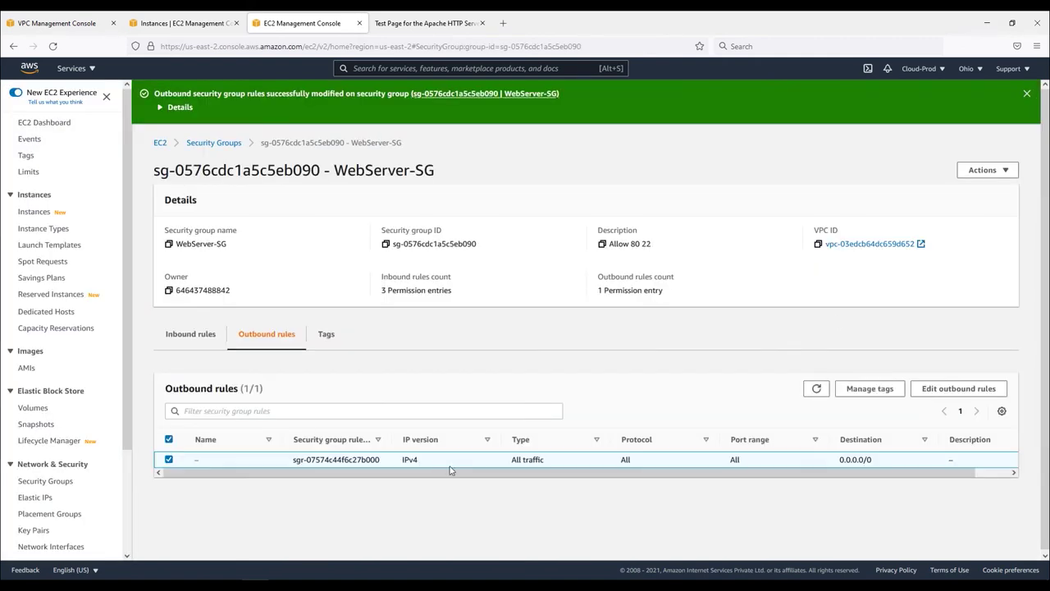
Step: Review the type, protocol and destination of WebServer-SG's saved outbound rule
{"action": "left_click_drag", "start_coordinate": [547, 460], "coordinate": [514, 461]}
{"action": "left_click", "coordinate": [619, 465]}
{"action": "left_click_drag", "start_coordinate": [874, 461], "coordinate": [838, 464]}
{"action": "left_click", "coordinate": [1025, 95]}
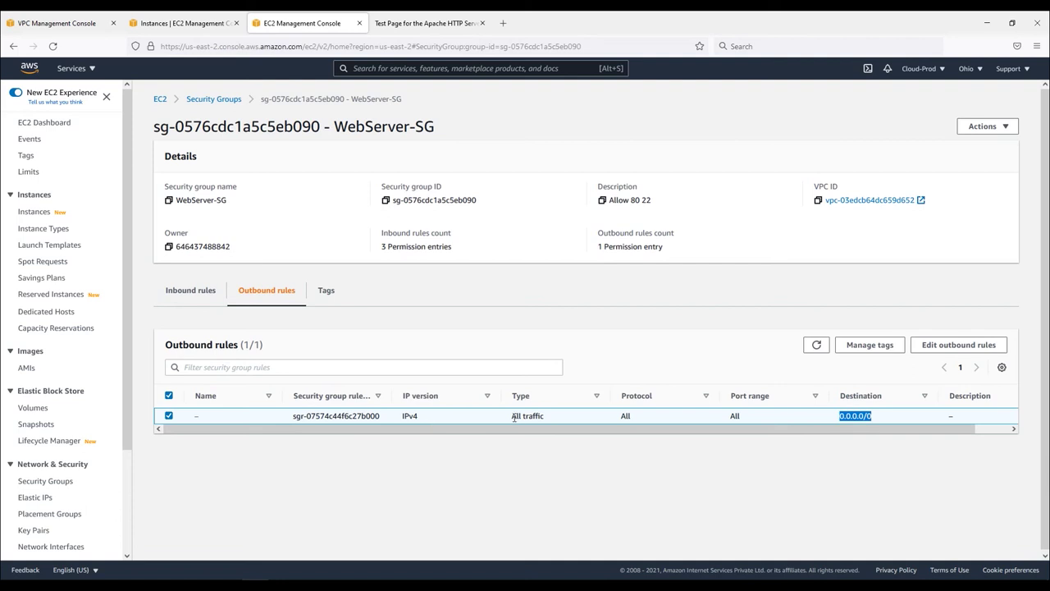
{"action": "left_click_drag", "start_coordinate": [508, 416], "coordinate": [565, 417]}
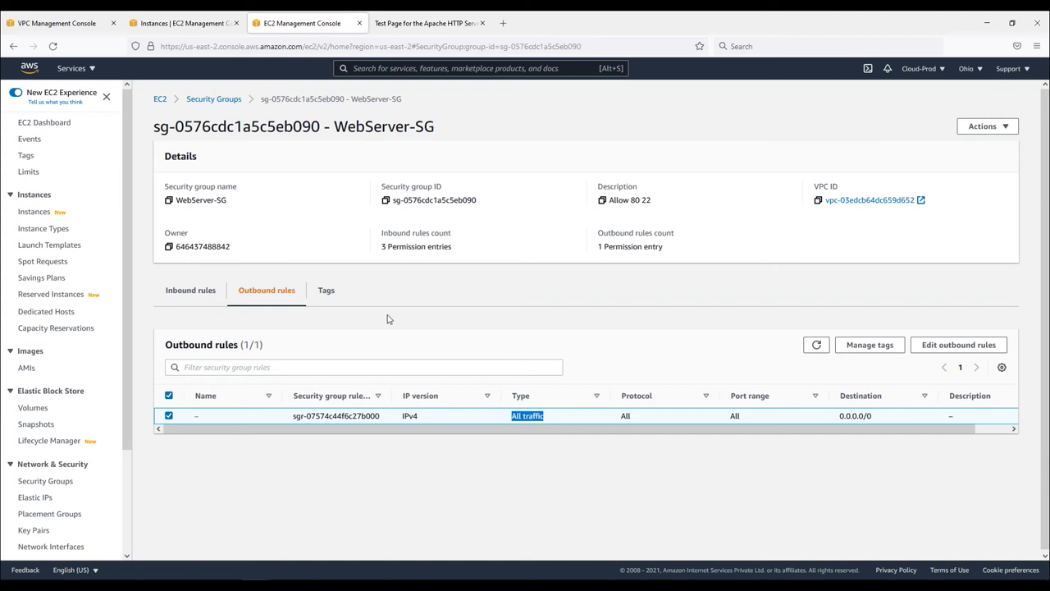
Step: Inspect the public and private IPv4 addresses of the DBServer instance in the EC2 instance list
{"action": "left_click", "coordinate": [183, 23]}
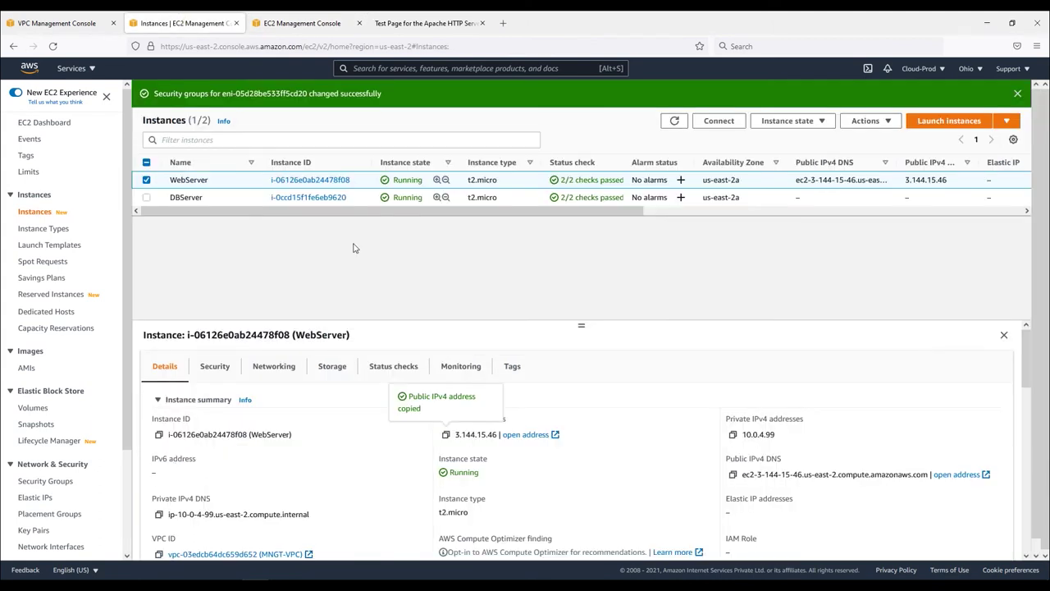
{"action": "left_click", "coordinate": [189, 202]}
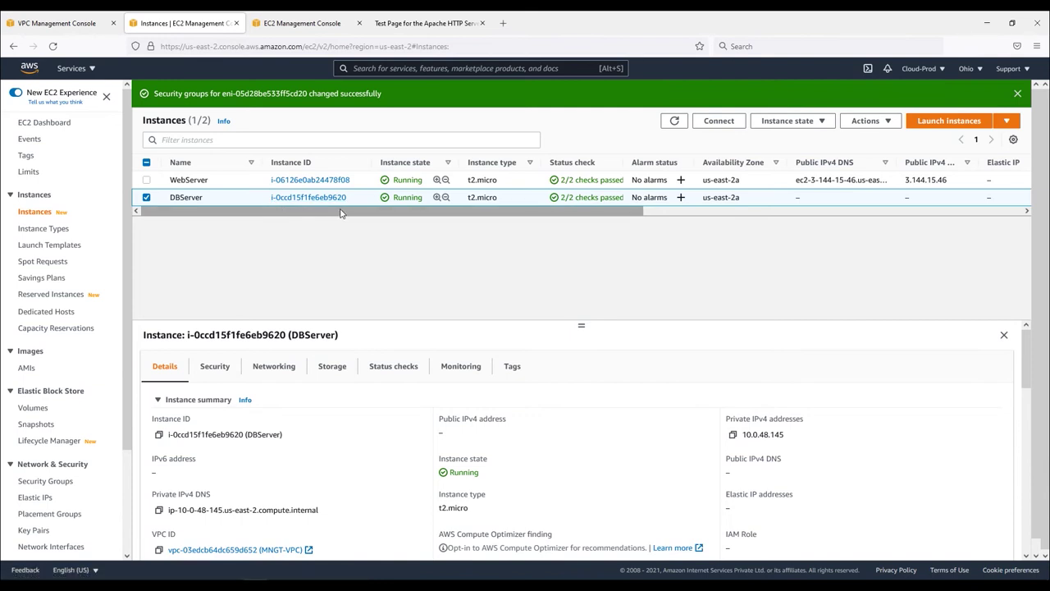
{"action": "left_click", "coordinate": [1017, 92]}
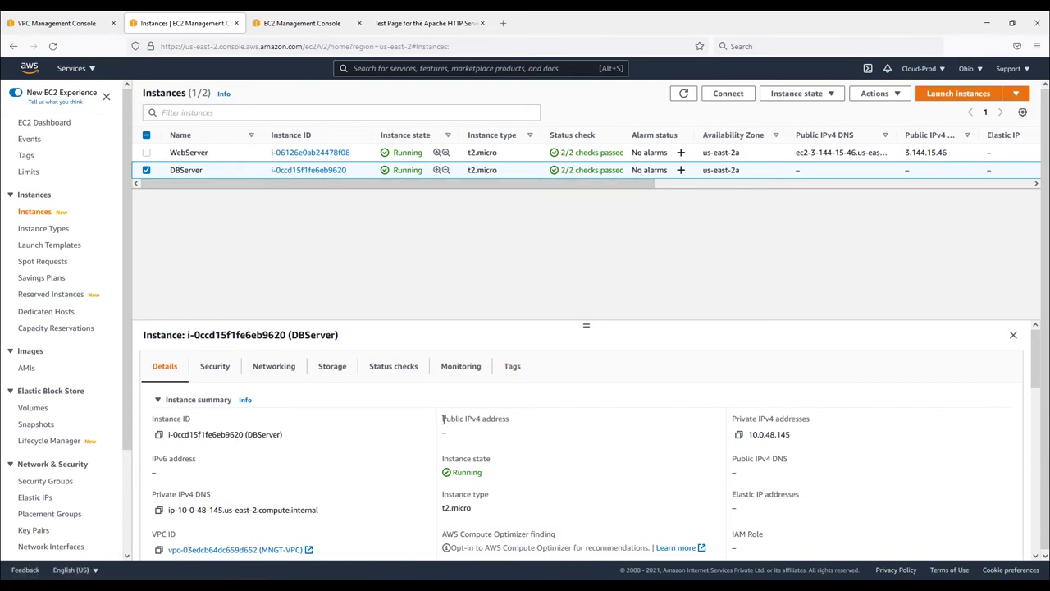
{"action": "left_click_drag", "start_coordinate": [443, 419], "coordinate": [517, 424]}
{"action": "left_click_drag", "start_coordinate": [791, 435], "coordinate": [749, 435]}
Step: In the VPC console, start a security group named DBServer-SG with the description "Allow 22 3306" in MNGT-VPC
{"action": "left_click", "coordinate": [53, 25]}
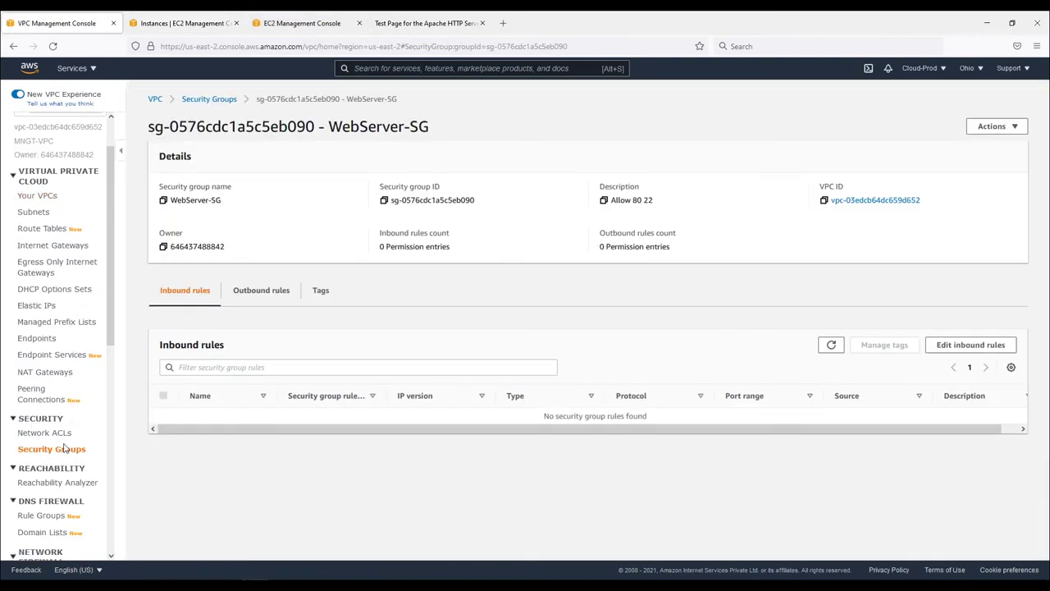
{"action": "left_click", "coordinate": [50, 450]}
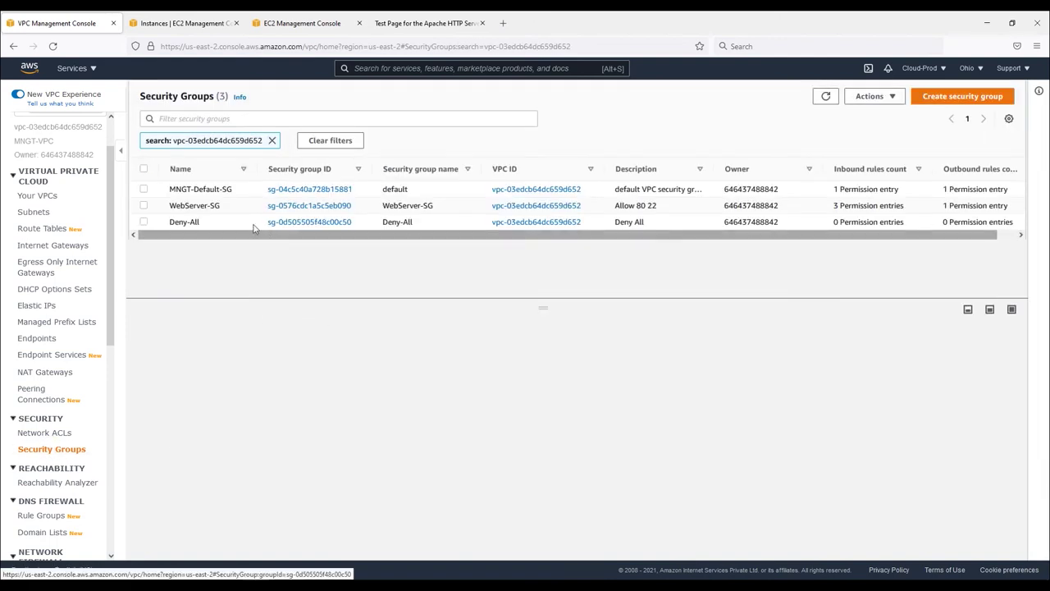
{"action": "left_click", "coordinate": [952, 97]}
{"action": "left_click", "coordinate": [162, 225]}
{"action": "type", "text": "DBServer-SG"}
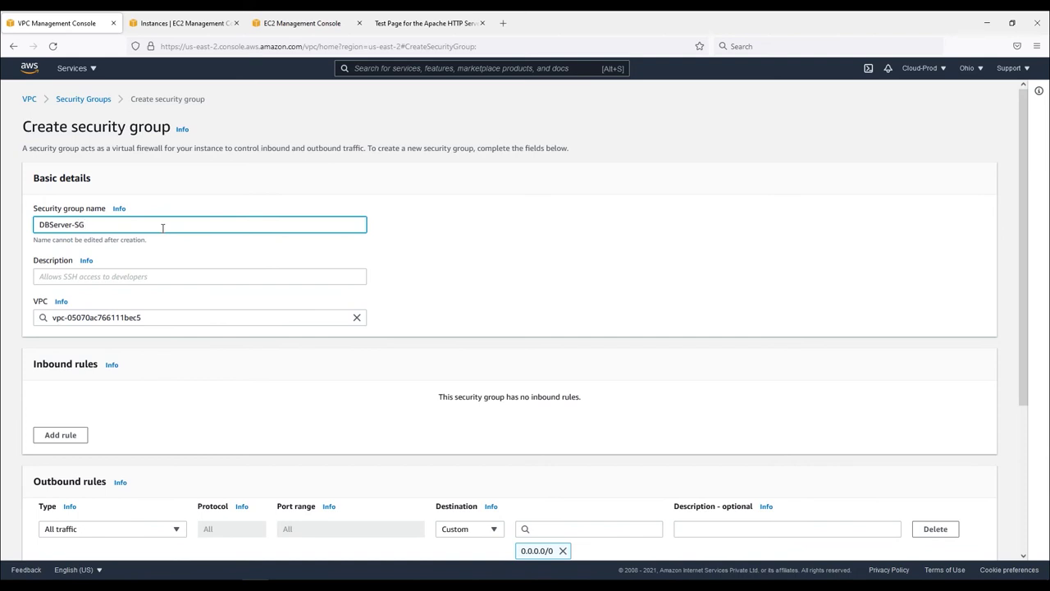
{"action": "left_click", "coordinate": [507, 260]}
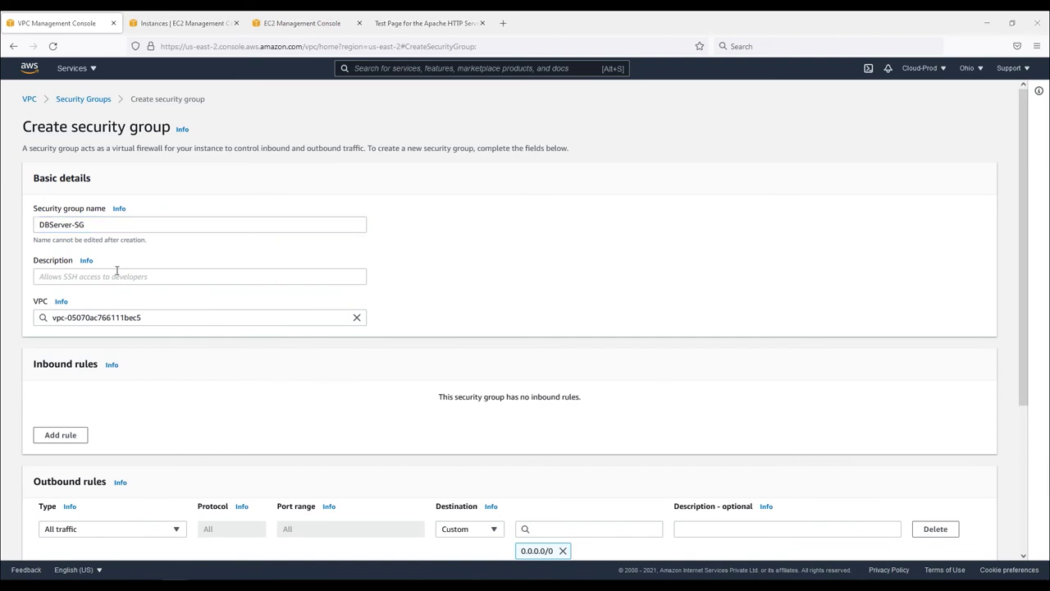
{"action": "left_click_drag", "start_coordinate": [91, 222], "coordinate": [38, 224]}
{"action": "left_click", "coordinate": [56, 276]}
{"action": "type", "text": "Allow 22 3306"}
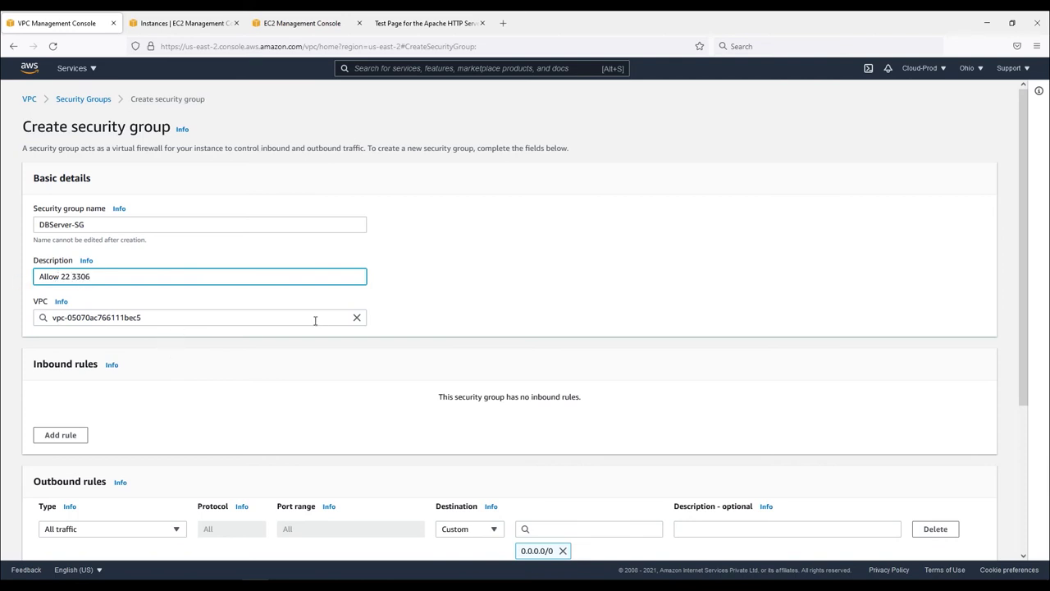
{"action": "left_click", "coordinate": [356, 319]}
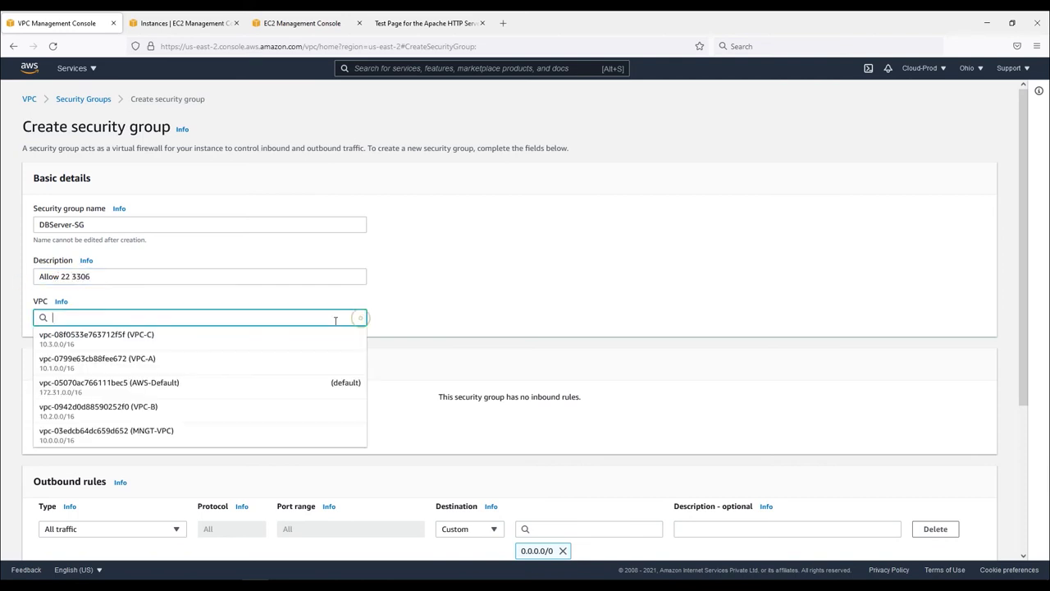
{"action": "left_click", "coordinate": [171, 435]}
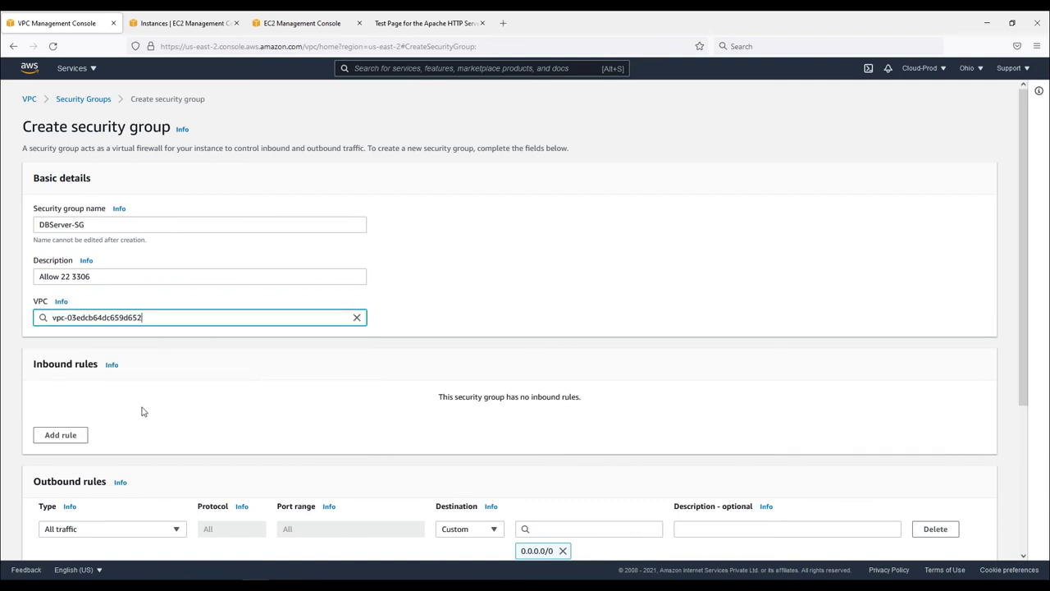
Step: Add an inbound rule of type SSH to the new DBServer-SG security group
{"action": "scroll", "coordinate": [115, 408], "scroll_direction": "down", "scroll_amount": 1}
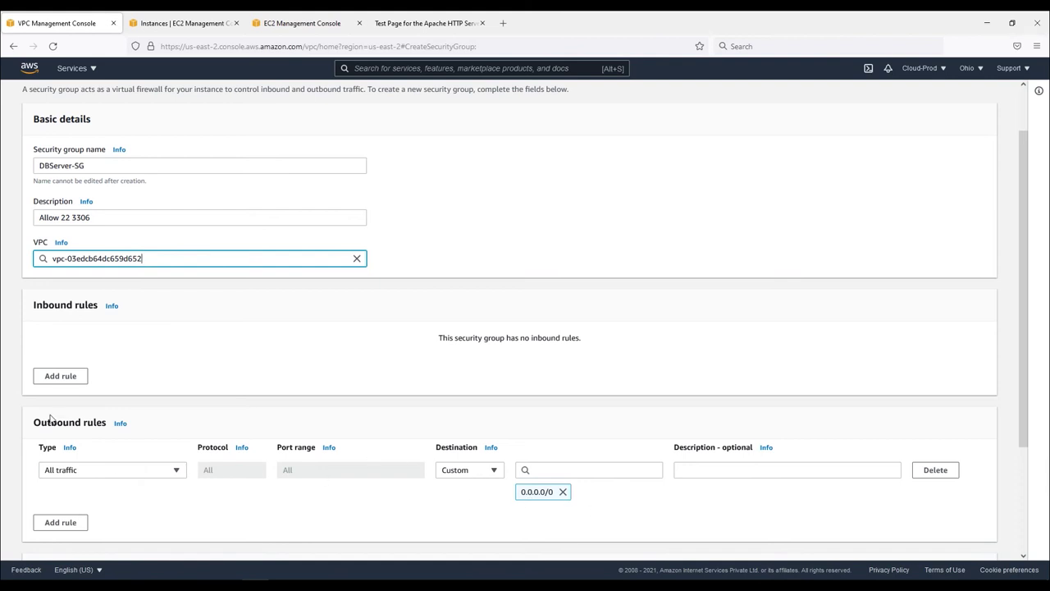
{"action": "left_click", "coordinate": [74, 379]}
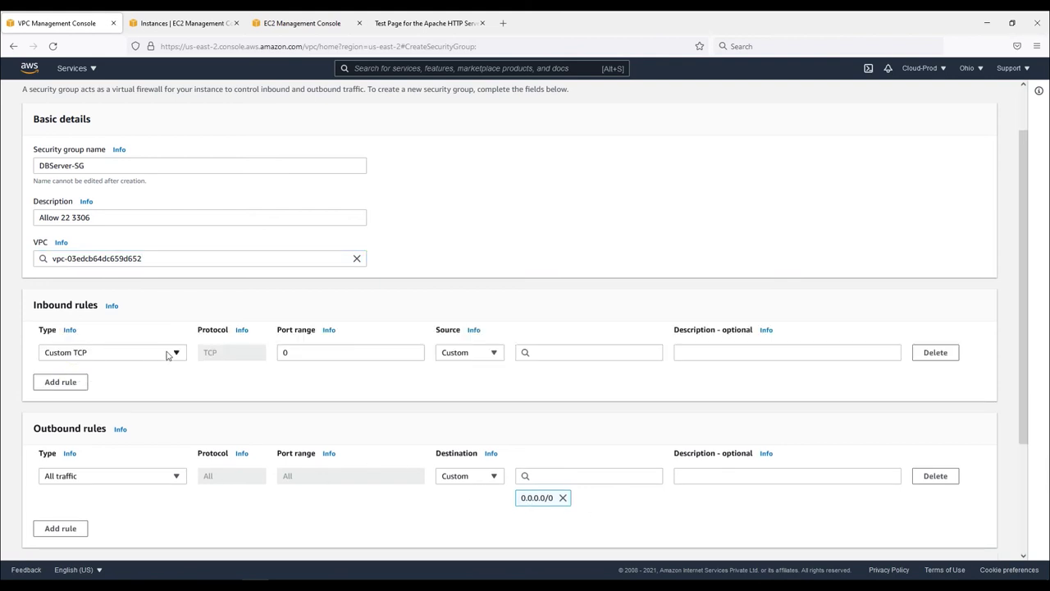
{"action": "left_click", "coordinate": [170, 354]}
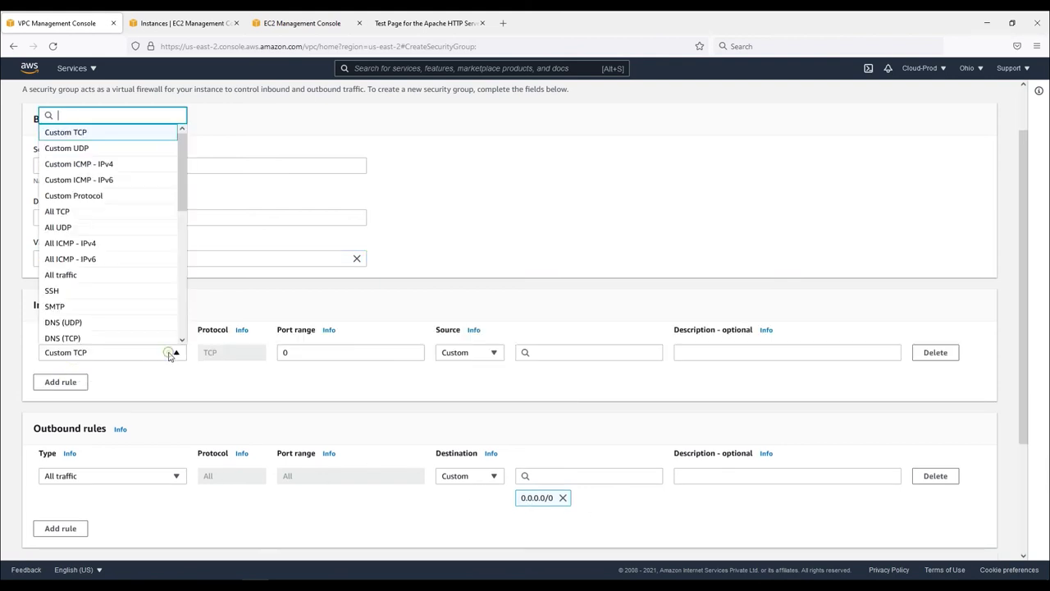
{"action": "left_click", "coordinate": [88, 292]}
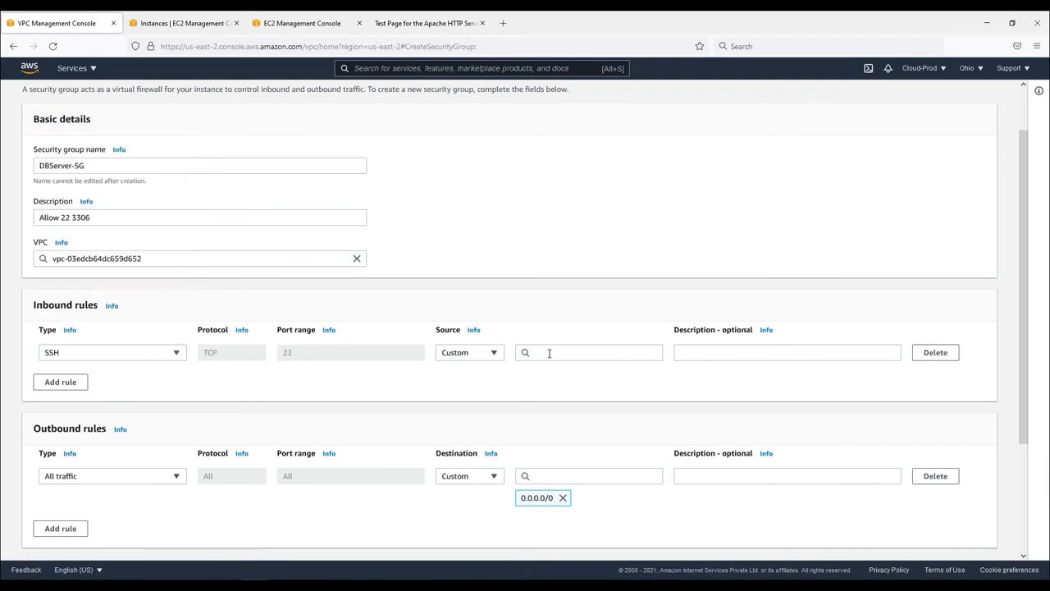
Step: Copy the private IPv4 address of the WebServer instance from its details in the EC2 instance list
{"action": "left_click", "coordinate": [176, 25]}
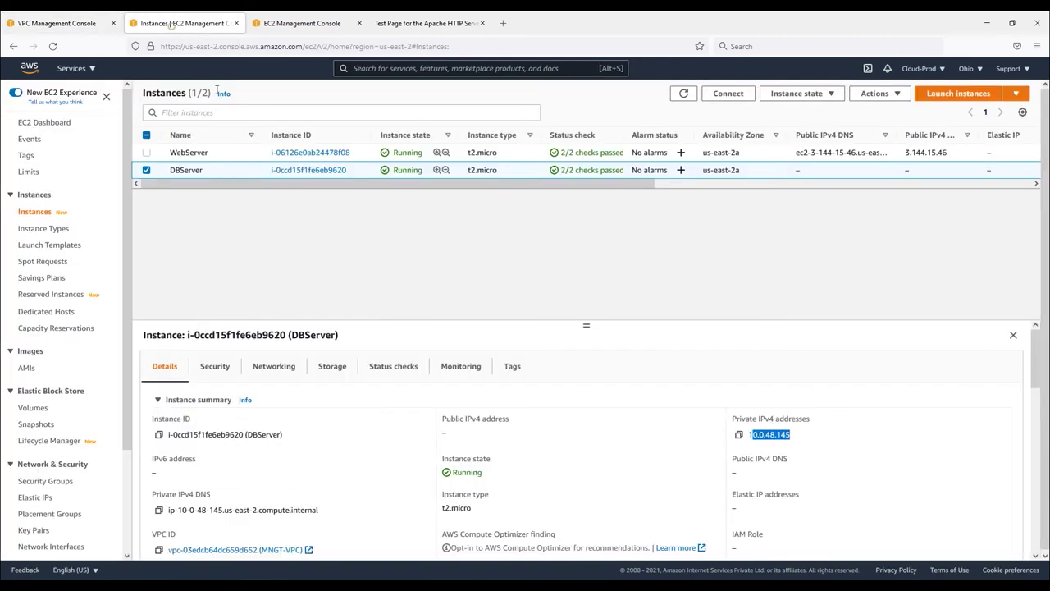
{"action": "left_click", "coordinate": [197, 159]}
{"action": "left_click_drag", "start_coordinate": [793, 436], "coordinate": [742, 443]}
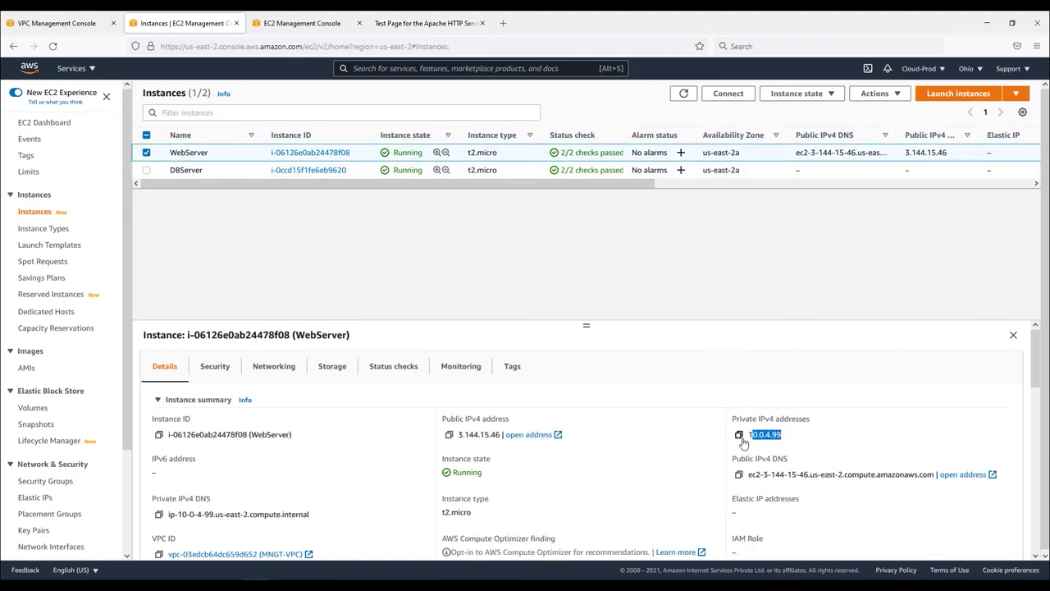
{"action": "left_click", "coordinate": [739, 437]}
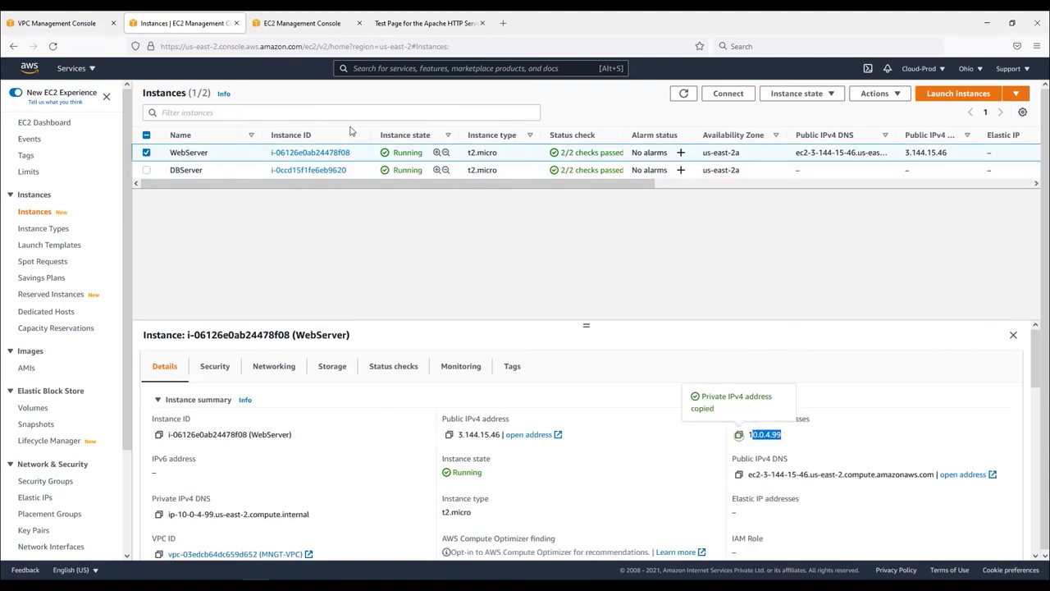
Step: Back in the VPC console, set the SSH inbound rule's source to 10.0.4.99/32 and its description to "From Wenserver"
{"action": "left_click", "coordinate": [295, 23]}
{"action": "left_click", "coordinate": [74, 22]}
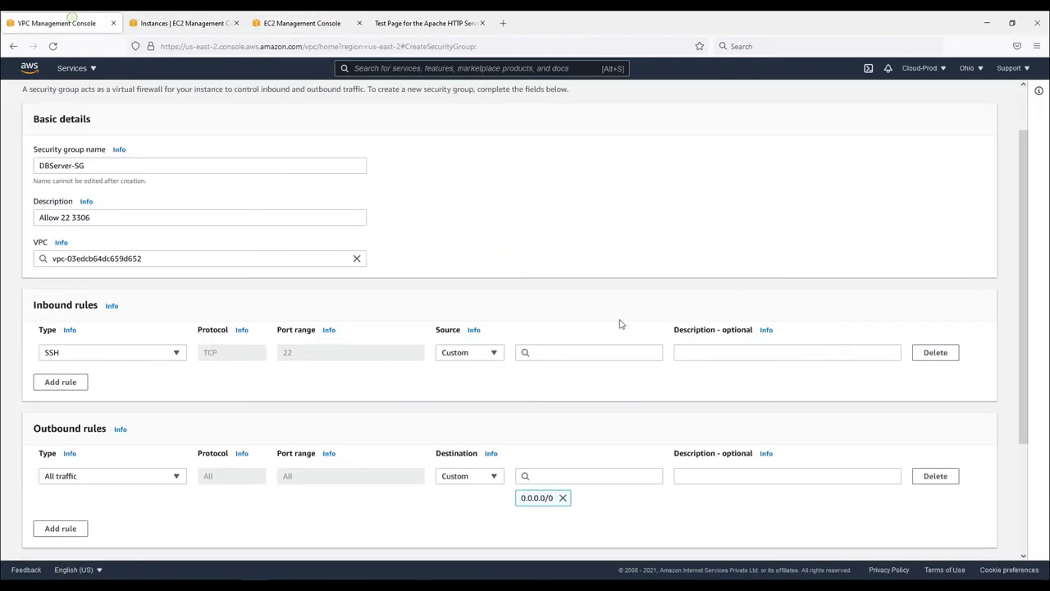
{"action": "left_click", "coordinate": [557, 355]}
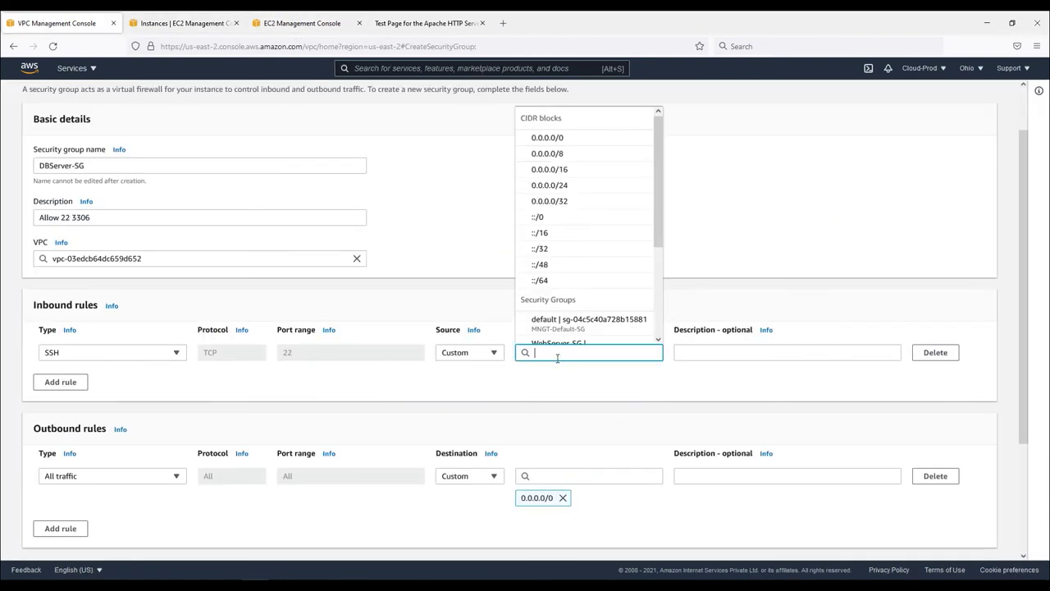
{"action": "key", "text": "ctrl+v"}
{"action": "left_click", "coordinate": [579, 396]}
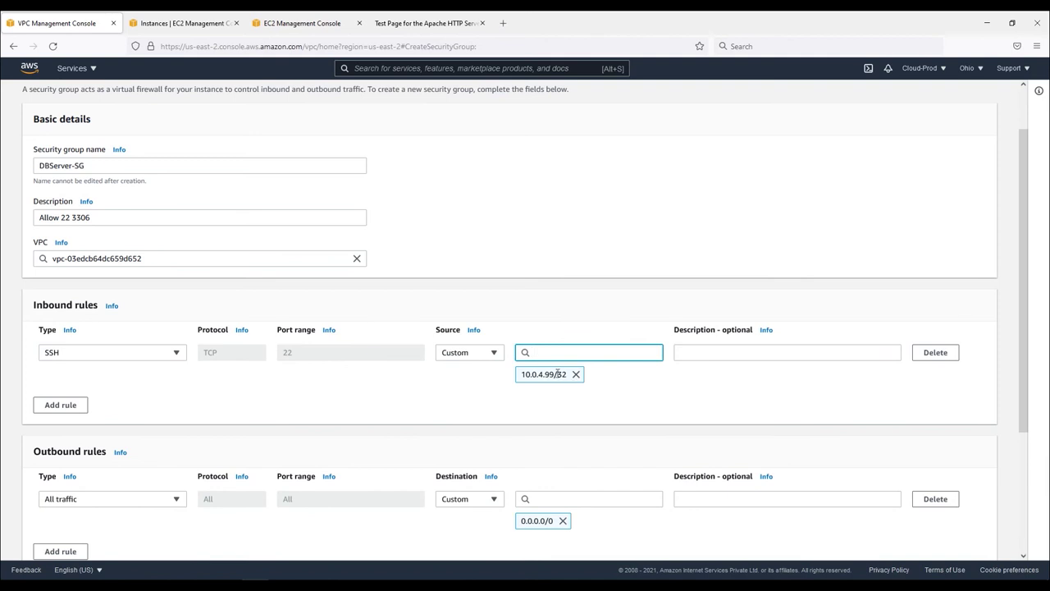
{"action": "left_click", "coordinate": [681, 353]}
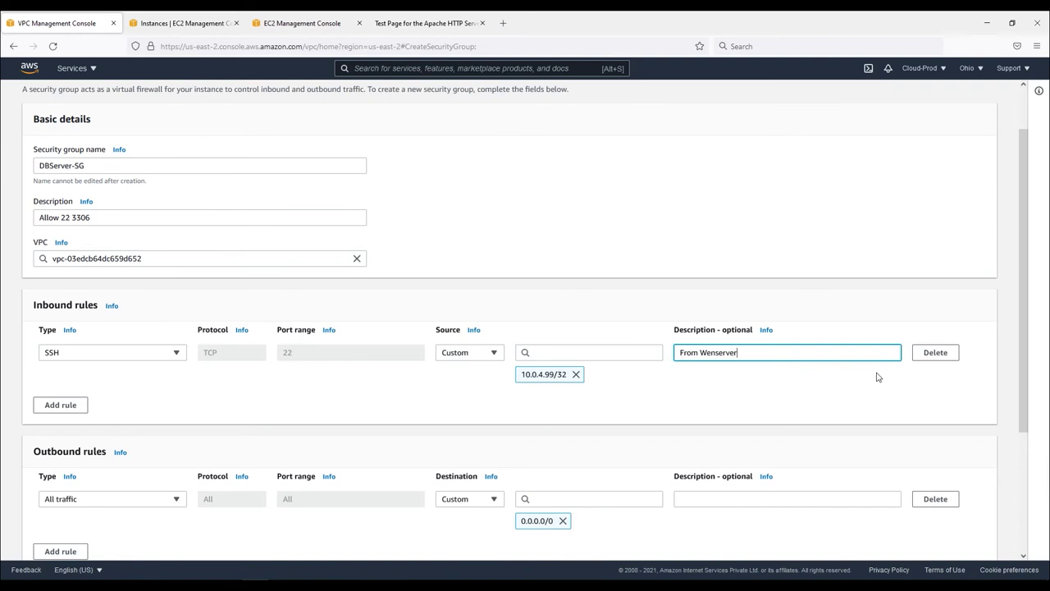
{"action": "left_click", "coordinate": [667, 377]}
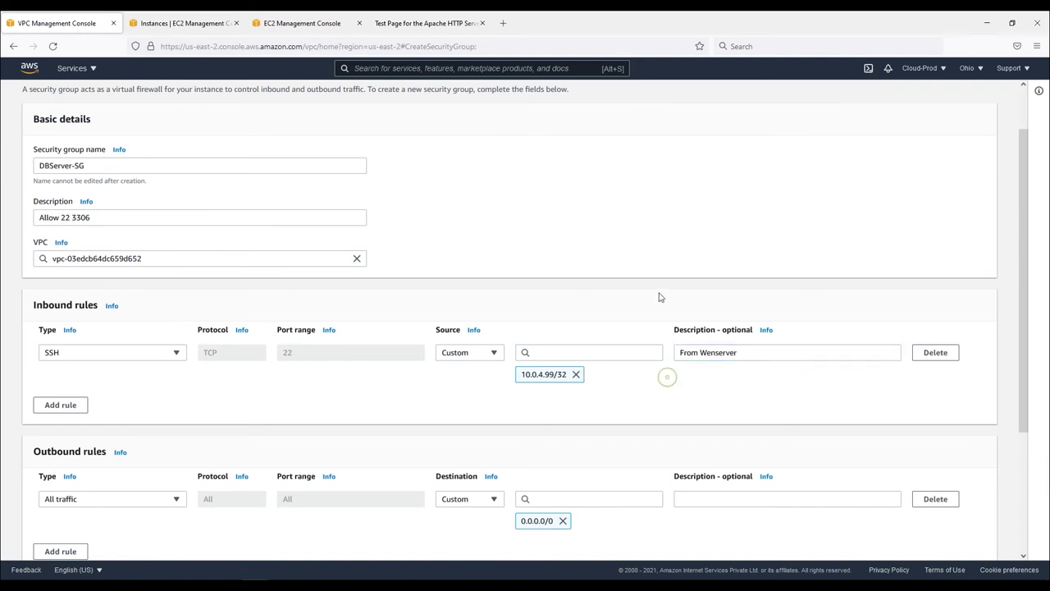
Step: Try a second inbound rule allowing all traffic from the 10.0.0.0/16 CIDR block
{"action": "left_click", "coordinate": [70, 406]}
{"action": "left_click", "coordinate": [173, 396]}
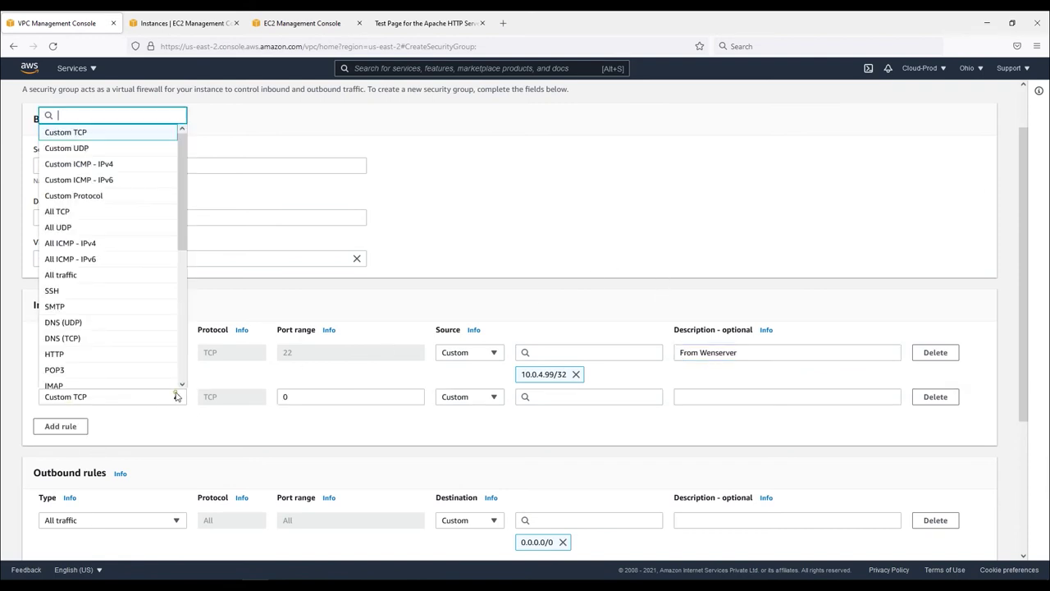
{"action": "left_click", "coordinate": [78, 275]}
{"action": "left_click", "coordinate": [493, 397]}
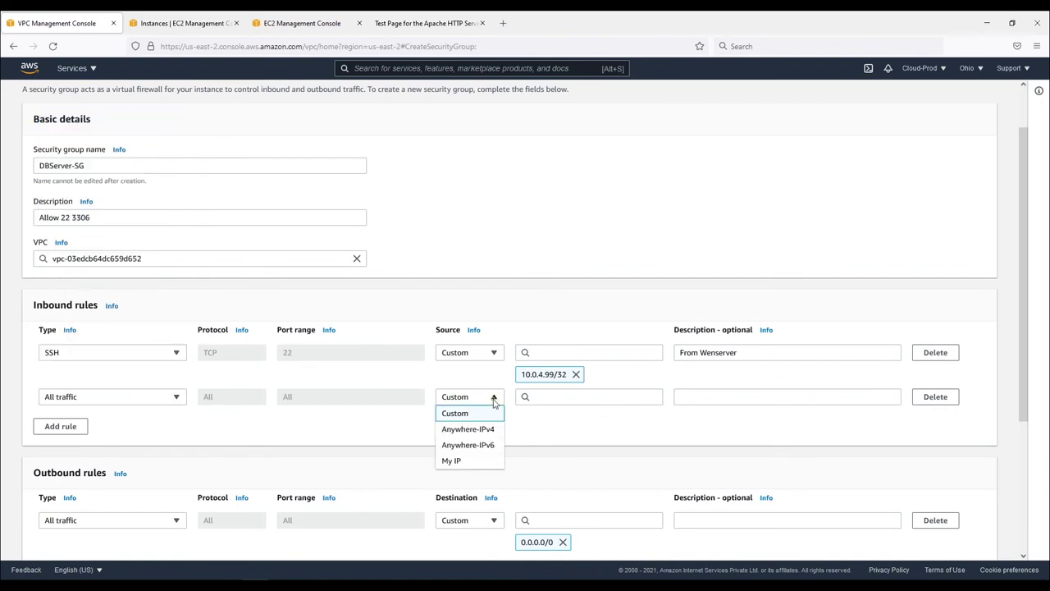
{"action": "left_click", "coordinate": [572, 398]}
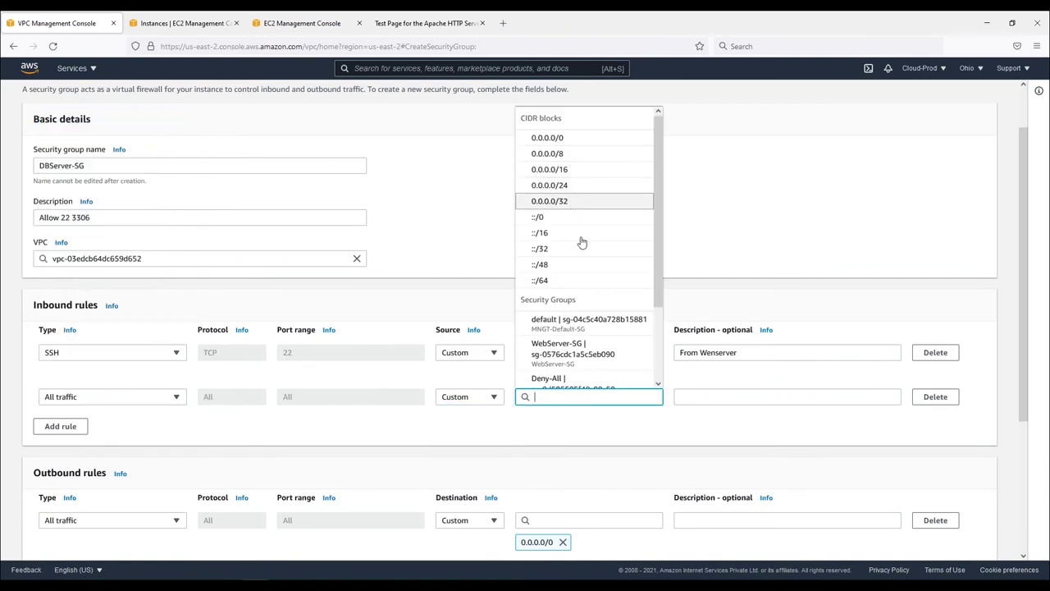
{"action": "type", "text": "10"}
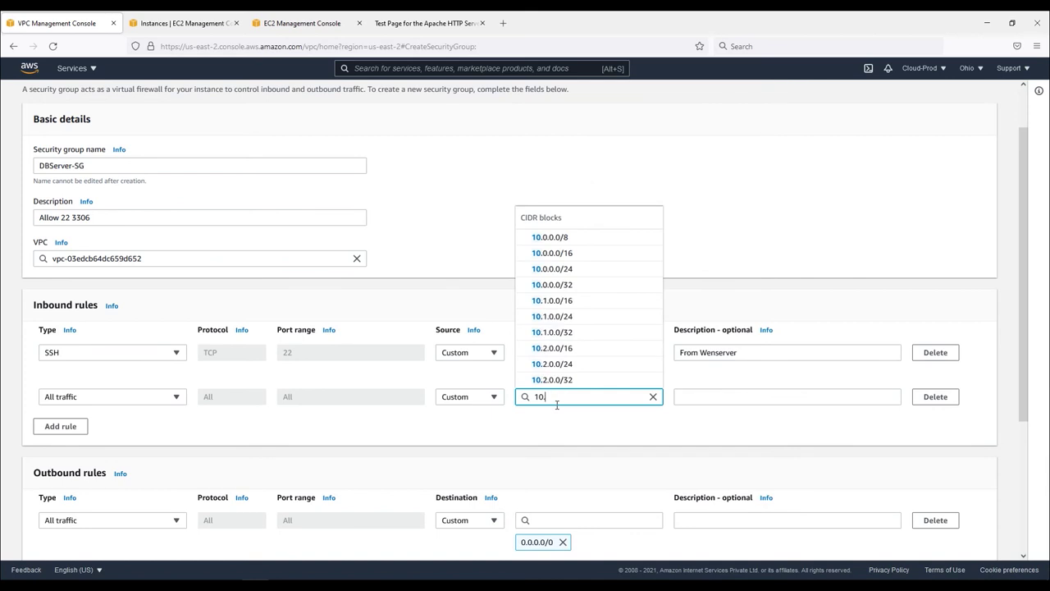
{"action": "type", "text": ".0.0."}
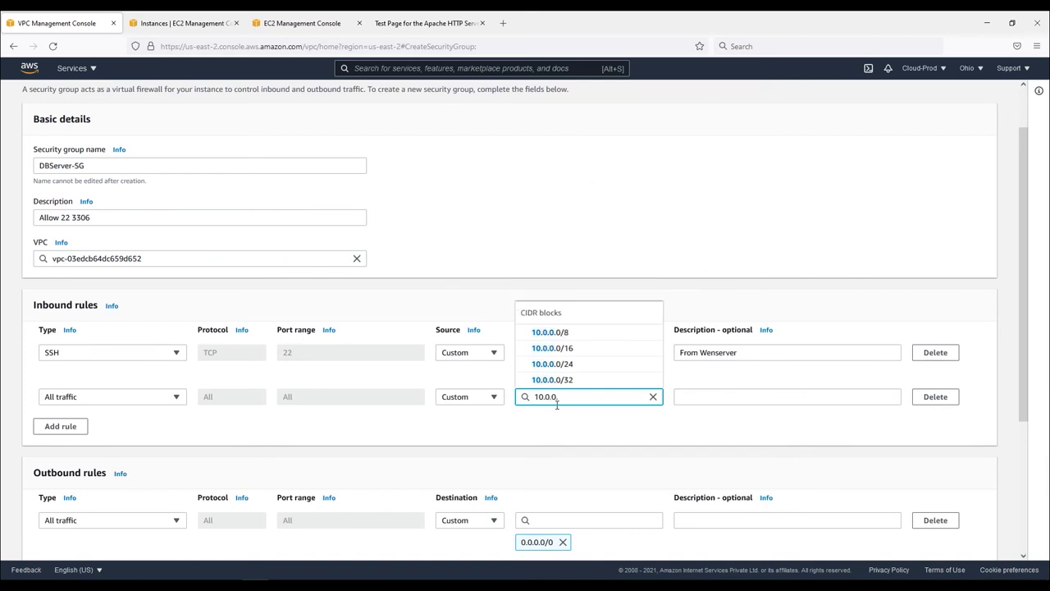
{"action": "left_click", "coordinate": [564, 348]}
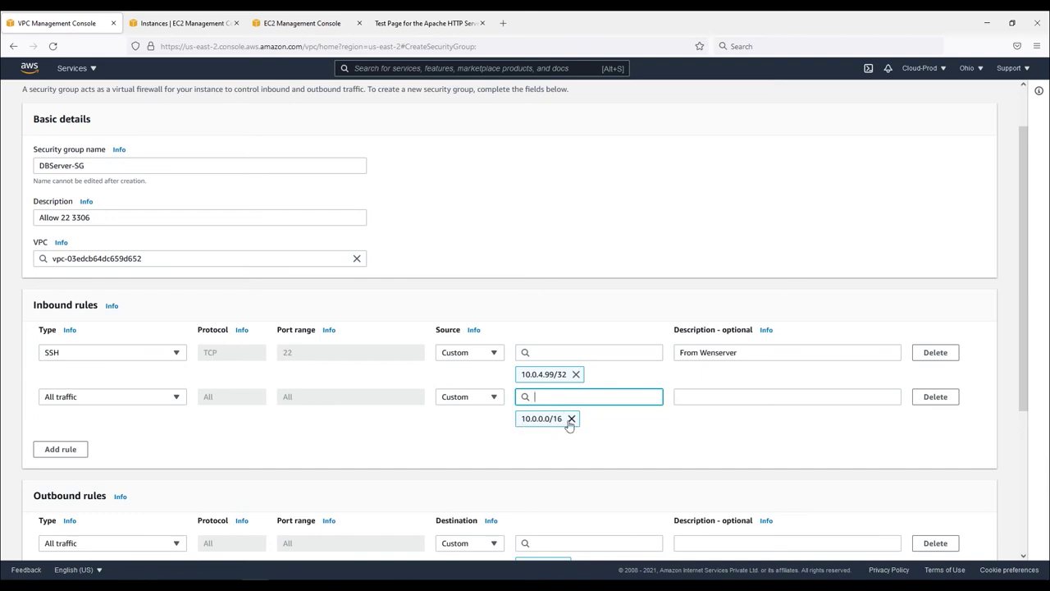
Step: Change the 10.0.0.0/16 inbound rule's type to SSH and delete that rule
{"action": "left_click", "coordinate": [166, 400]}
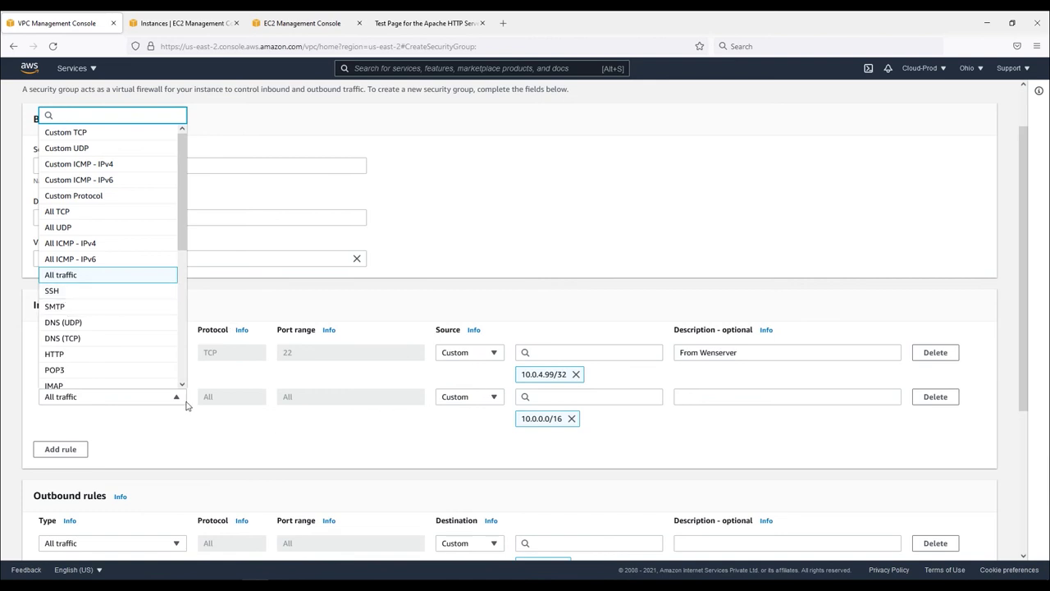
{"action": "left_click", "coordinate": [59, 291]}
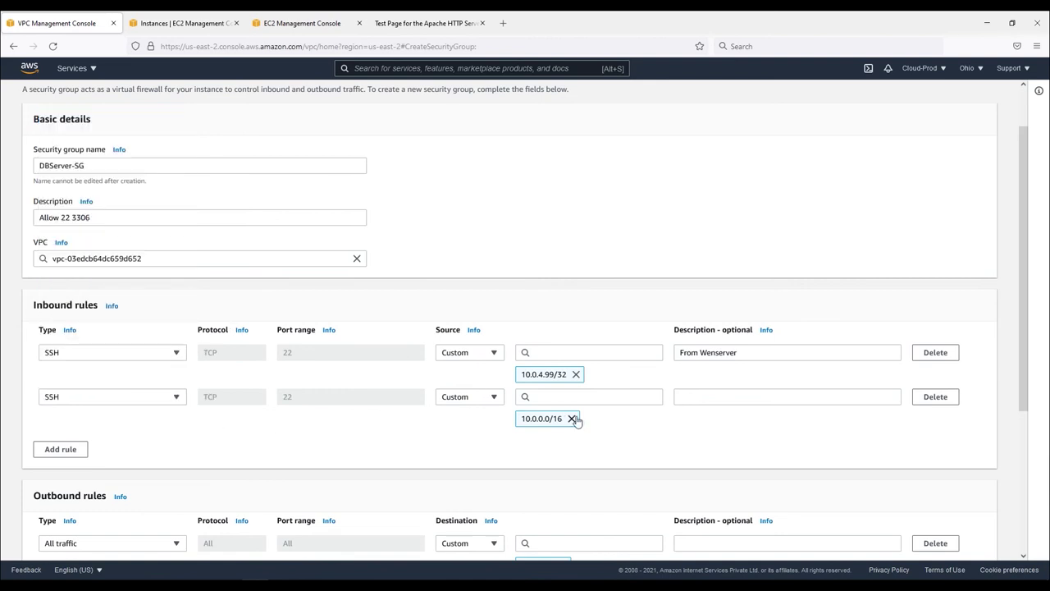
{"action": "left_click", "coordinate": [176, 399]}
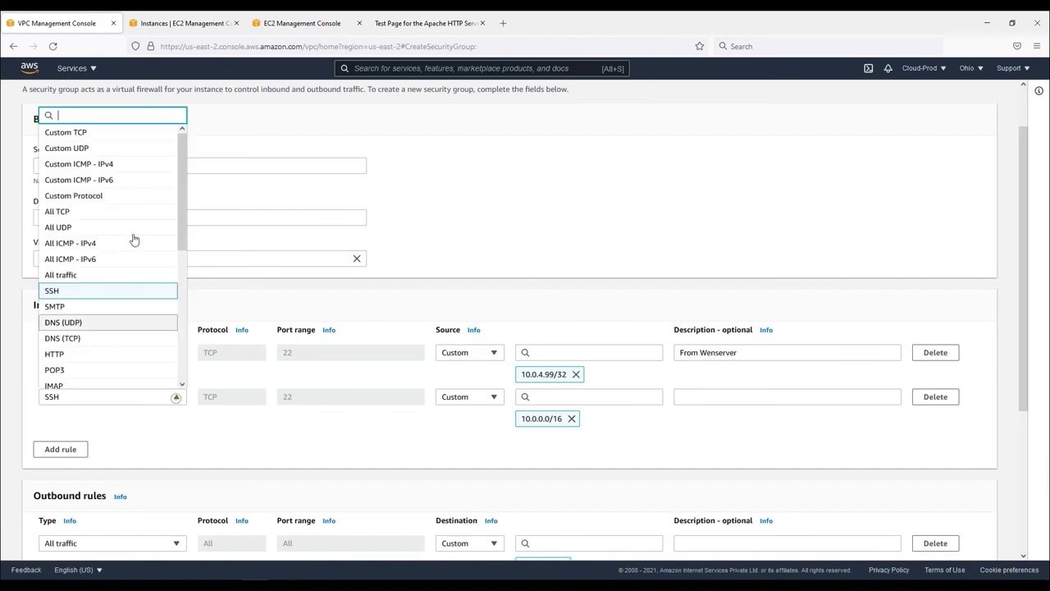
{"action": "left_click", "coordinate": [935, 397]}
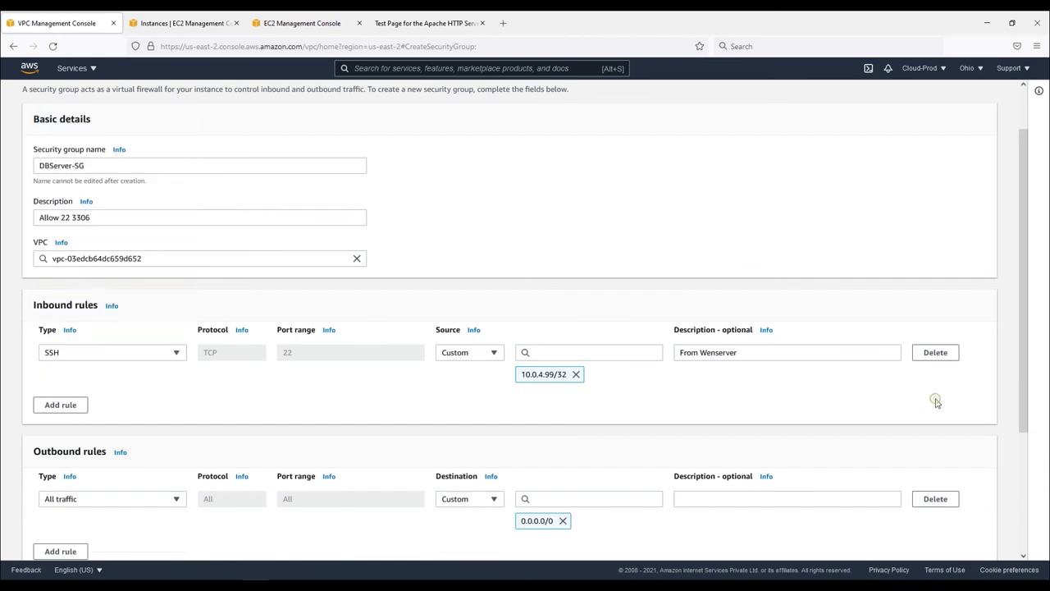
Step: Add a MYSQL/Aurora inbound rule with the SSH rule's source, 10.0.4.99/32
{"action": "left_click", "coordinate": [67, 403]}
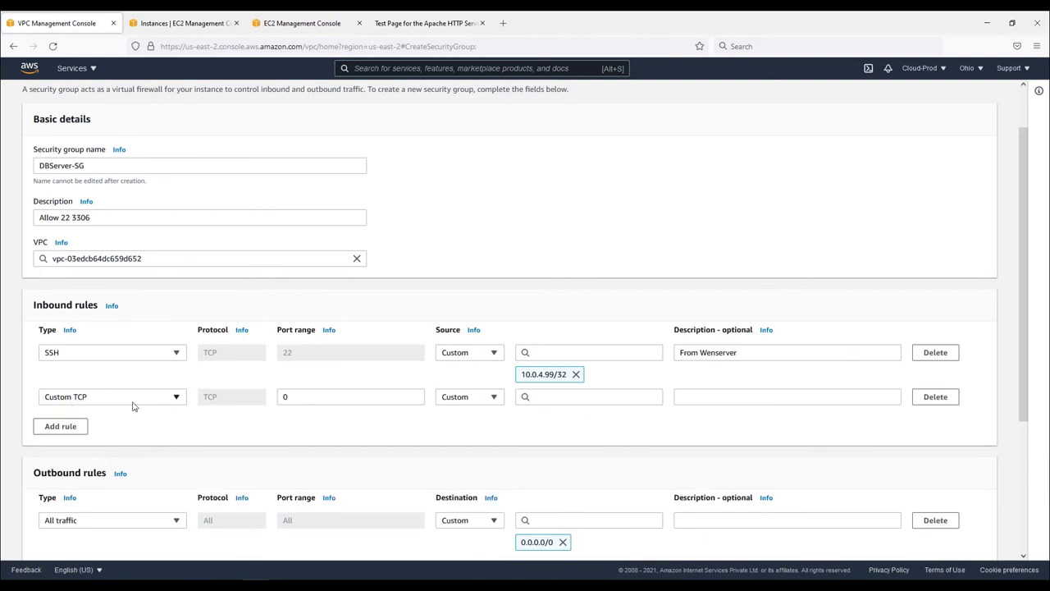
{"action": "left_click", "coordinate": [130, 401]}
{"action": "scroll", "coordinate": [102, 336], "scroll_direction": "down", "scroll_amount": 3}
{"action": "left_click", "coordinate": [90, 351]}
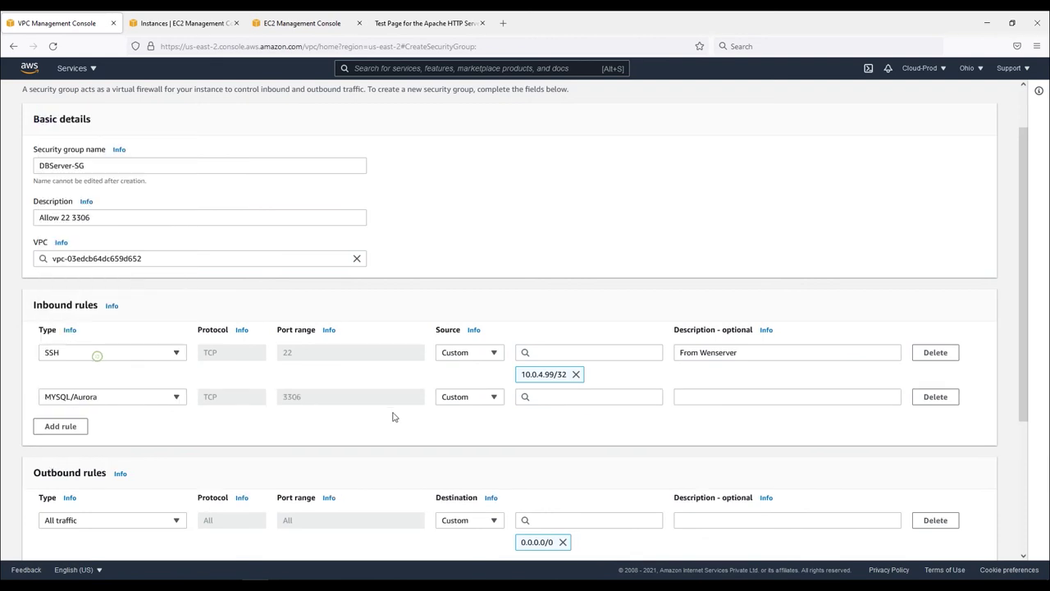
{"action": "left_click_drag", "start_coordinate": [568, 379], "coordinate": [518, 379]}
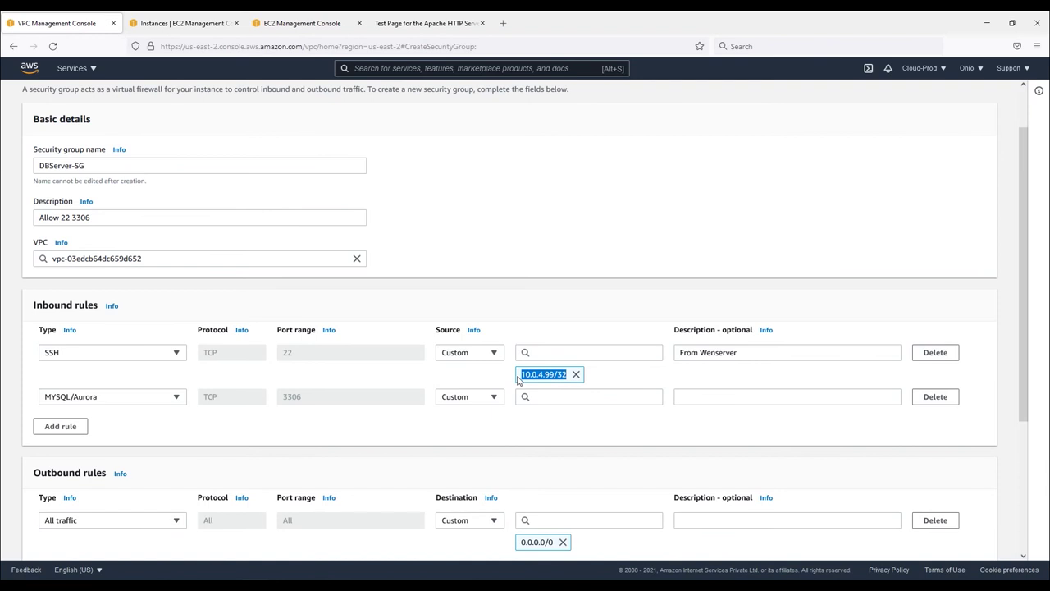
{"action": "left_click", "coordinate": [554, 398]}
{"action": "key", "text": "ctrl+v"}
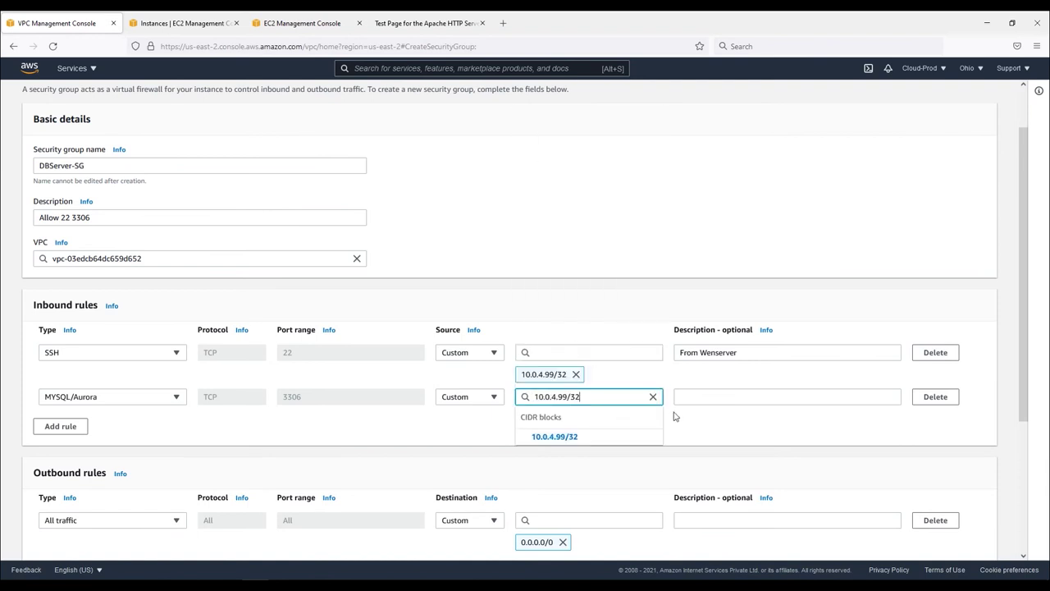
{"action": "key", "text": "Return"}
Step: Copy the SSH rule's description "From Wenserver" into the MYSQL/Aurora inbound rule
{"action": "left_click", "coordinate": [727, 395]}
{"action": "left_click_drag", "start_coordinate": [740, 352], "coordinate": [668, 352]}
{"action": "left_click", "coordinate": [712, 399]}
{"action": "key", "text": "ctrl+v"}
{"action": "left_click", "coordinate": [748, 423]}
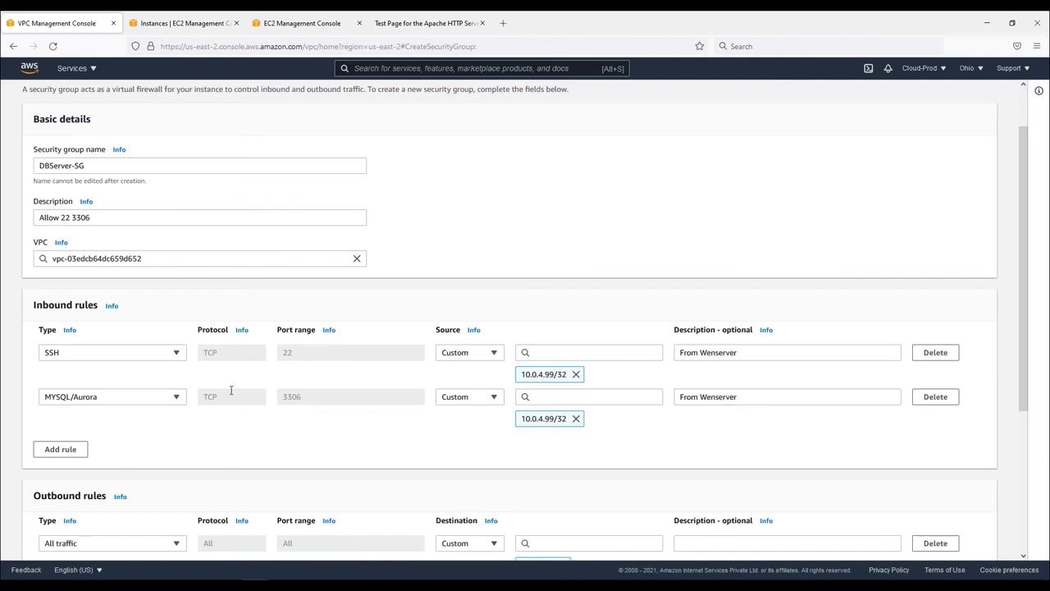
Step: Add an All ICMP - IPv4 inbound rule with source 10.0.4.99/32
{"action": "left_click", "coordinate": [59, 449]}
{"action": "left_click", "coordinate": [136, 441]}
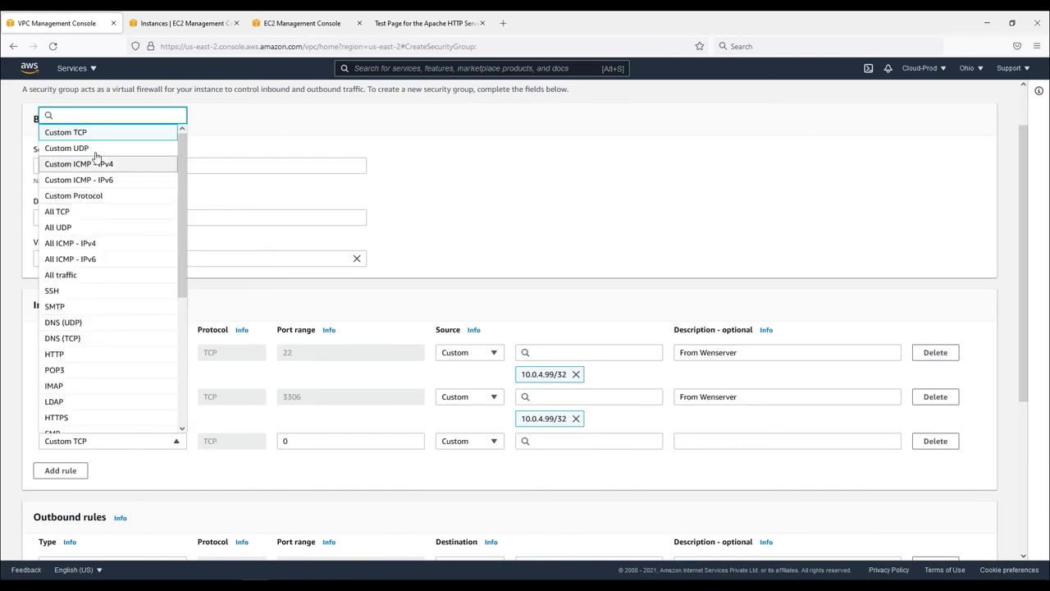
{"action": "left_click", "coordinate": [86, 243]}
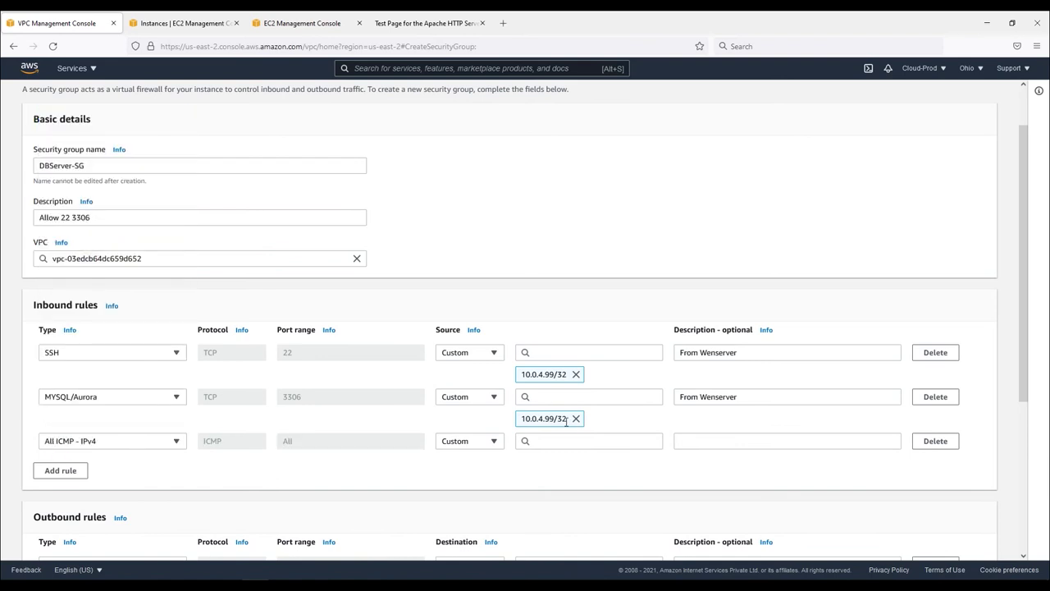
{"action": "left_click_drag", "start_coordinate": [568, 419], "coordinate": [522, 419]}
{"action": "key", "text": "ctrl+c"}
{"action": "left_click", "coordinate": [554, 447]}
{"action": "key", "text": "ctrl+v"}
{"action": "left_click", "coordinate": [771, 473]}
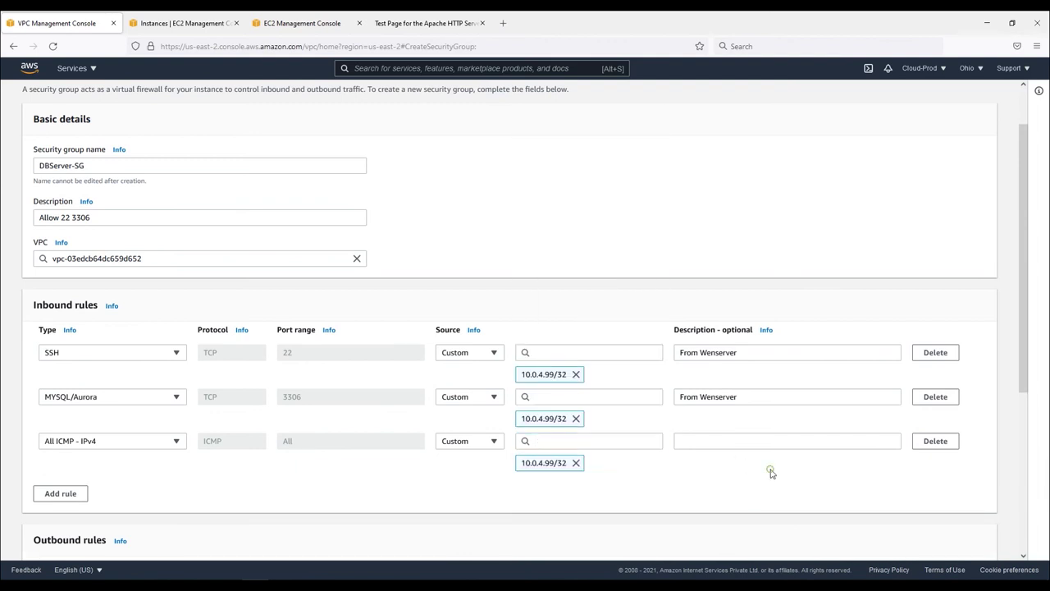
Step: Copy the description "From Wenserver" from the MYSQL/Aurora rule into the All ICMP - IPv4 inbound rule
{"action": "left_click_drag", "start_coordinate": [738, 397], "coordinate": [679, 397]}
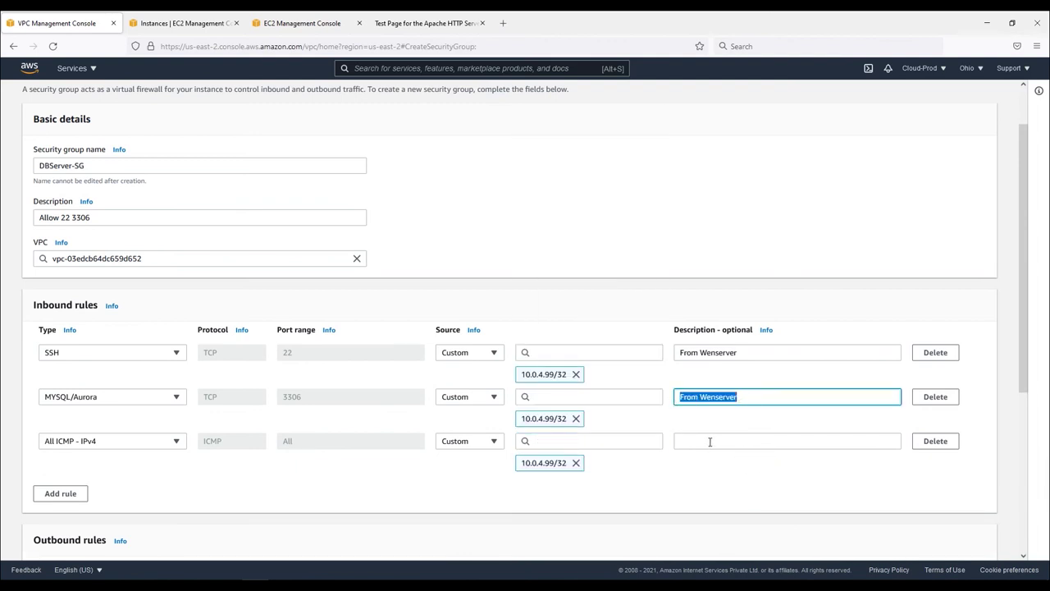
{"action": "key", "text": "ctrl+c"}
{"action": "left_click", "coordinate": [711, 445]}
{"action": "key", "text": "ctrl+v"}
{"action": "left_click", "coordinate": [746, 474]}
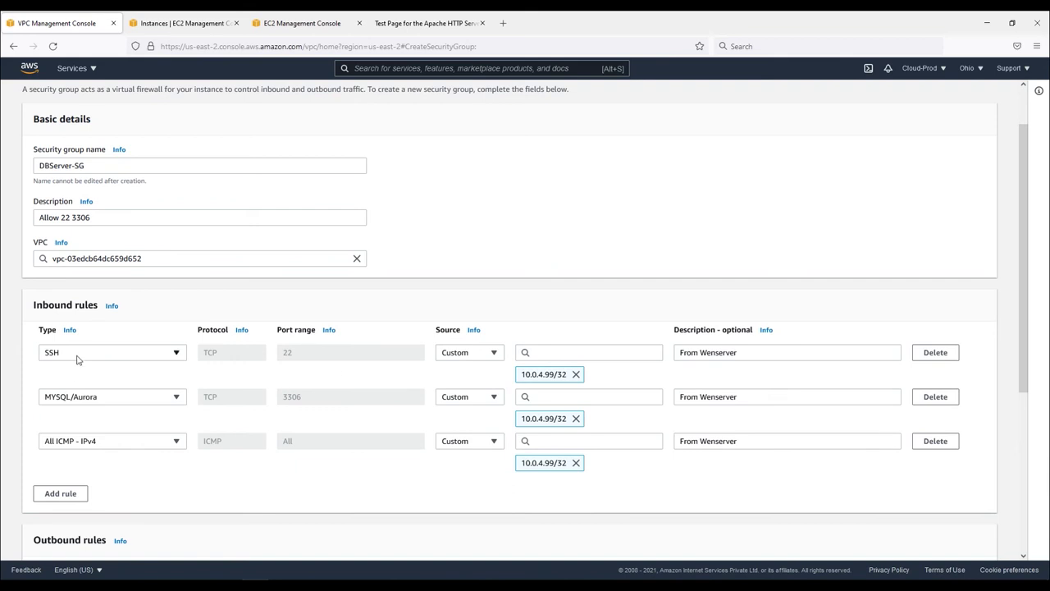
Step: Add a tag with the key Name and the copied security group name DBServer-SG as its value
{"action": "scroll", "coordinate": [726, 420], "scroll_direction": "down", "scroll_amount": 3}
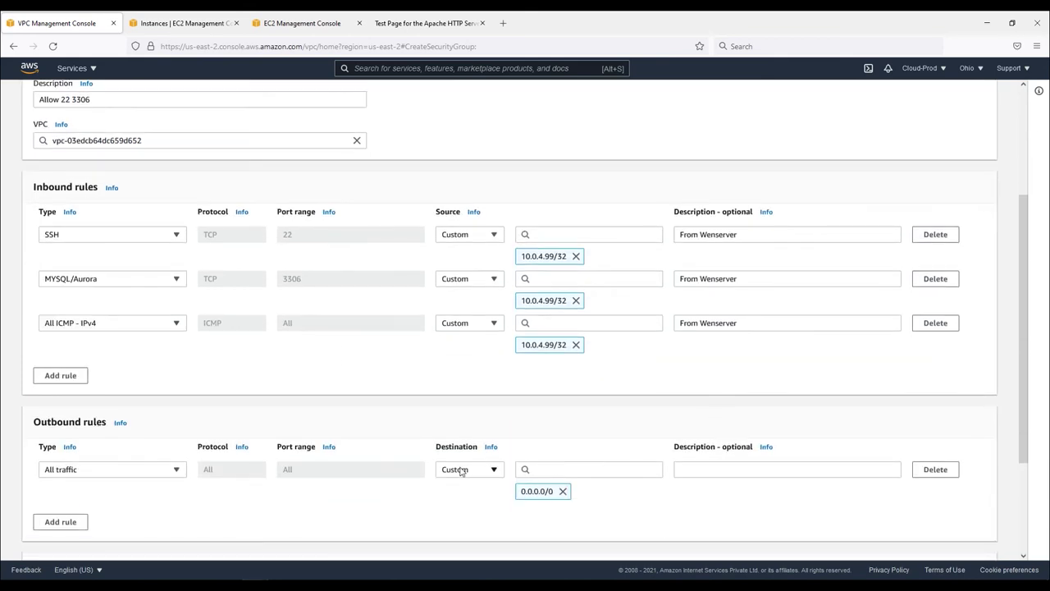
{"action": "scroll", "coordinate": [260, 504], "scroll_direction": "down", "scroll_amount": 1}
{"action": "scroll", "coordinate": [164, 484], "scroll_direction": "down", "scroll_amount": 2}
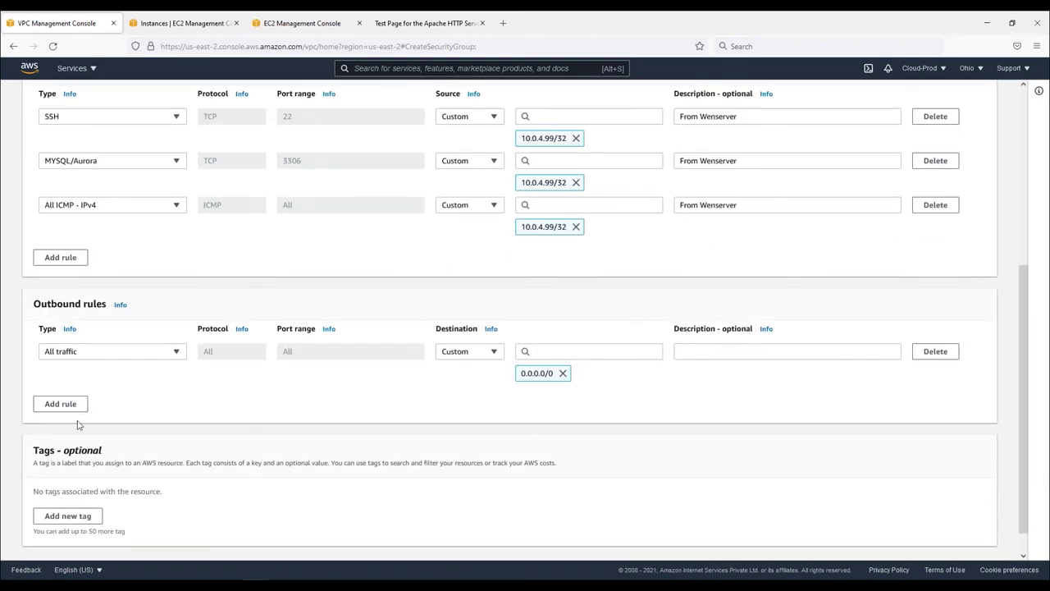
{"action": "scroll", "coordinate": [90, 487], "scroll_direction": "up", "scroll_amount": 5}
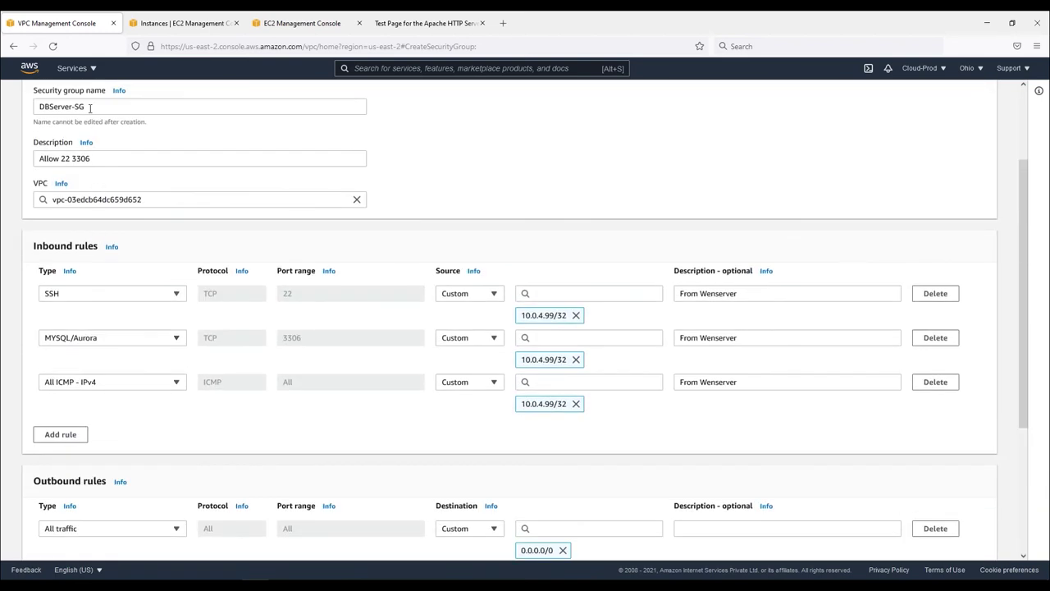
{"action": "left_click_drag", "start_coordinate": [91, 108], "coordinate": [30, 104]}
{"action": "scroll", "coordinate": [183, 457], "scroll_direction": "down", "scroll_amount": 5}
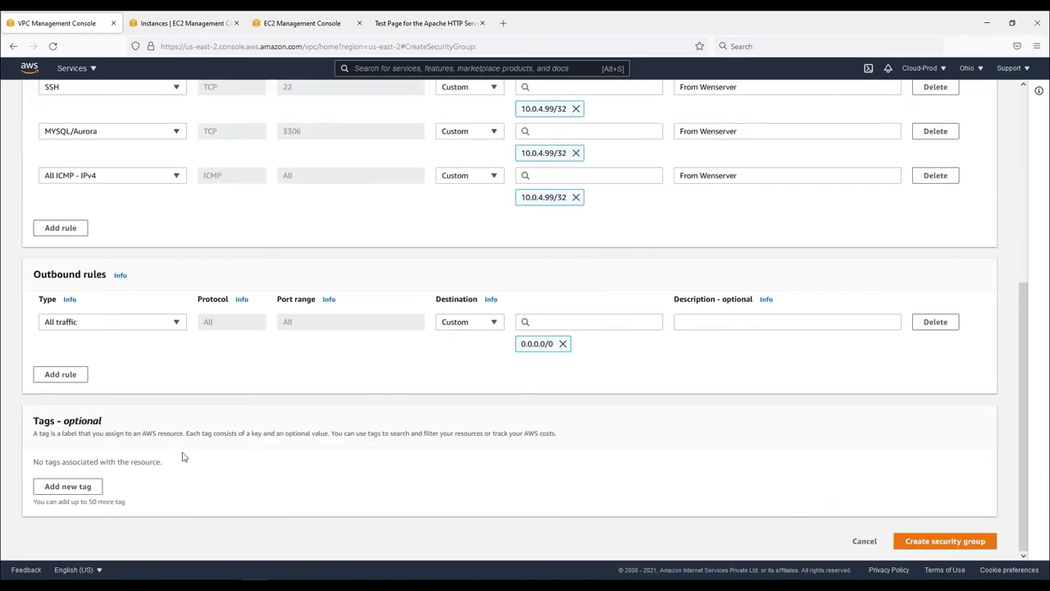
{"action": "left_click", "coordinate": [82, 486]}
{"action": "type", "text": "Name"}
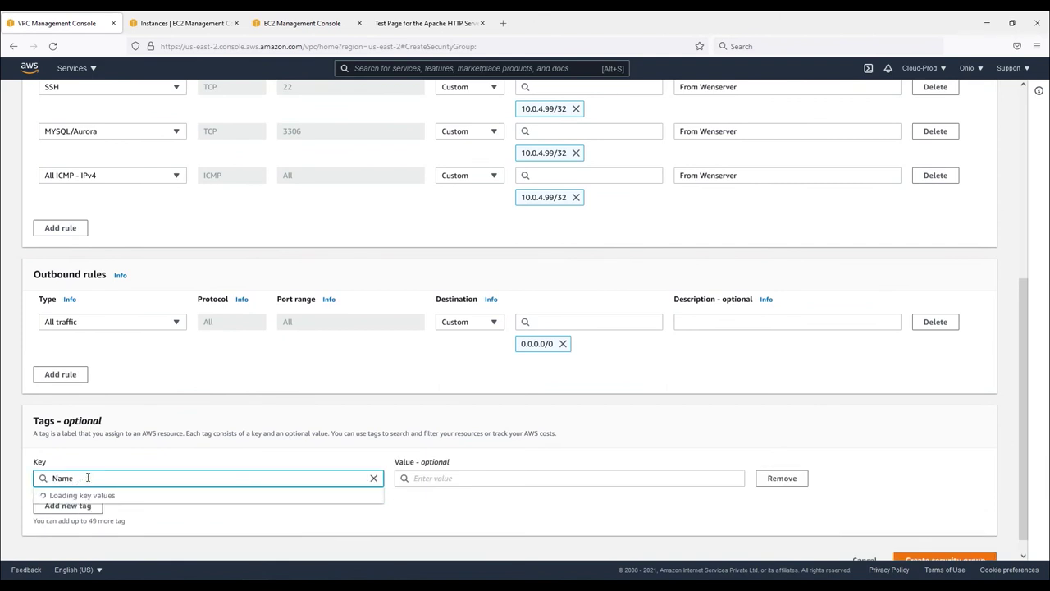
{"action": "key", "text": "Tab"}
{"action": "key", "text": "ctrl+v"}
{"action": "left_click", "coordinate": [785, 495]}
Step: Create the DBServer-SG security group and dismiss the notification
{"action": "scroll", "coordinate": [949, 550], "scroll_direction": "down", "scroll_amount": 1}
{"action": "left_click", "coordinate": [949, 538]}
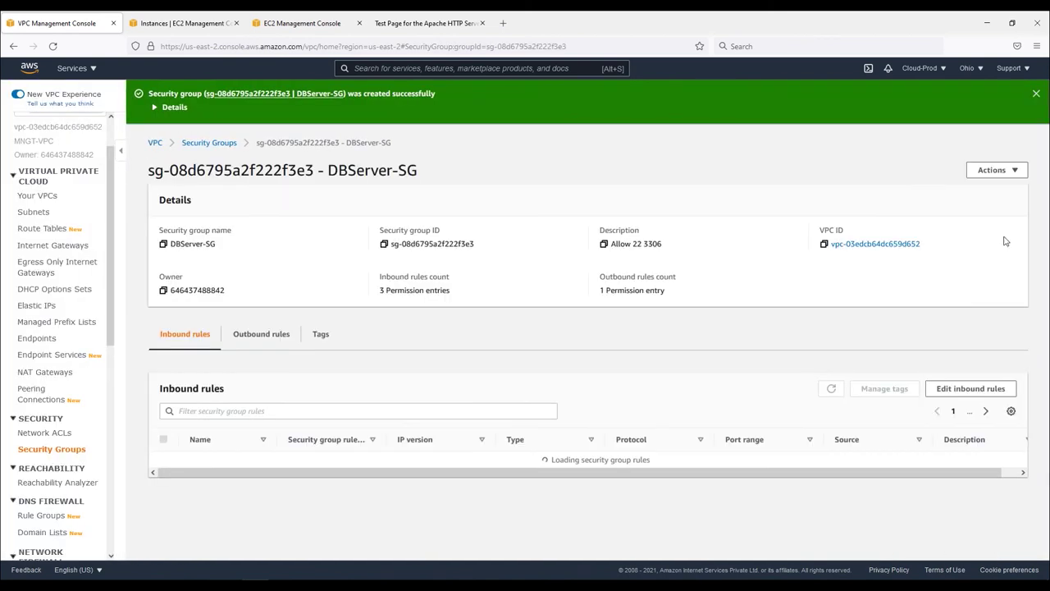
{"action": "left_click", "coordinate": [1035, 93]}
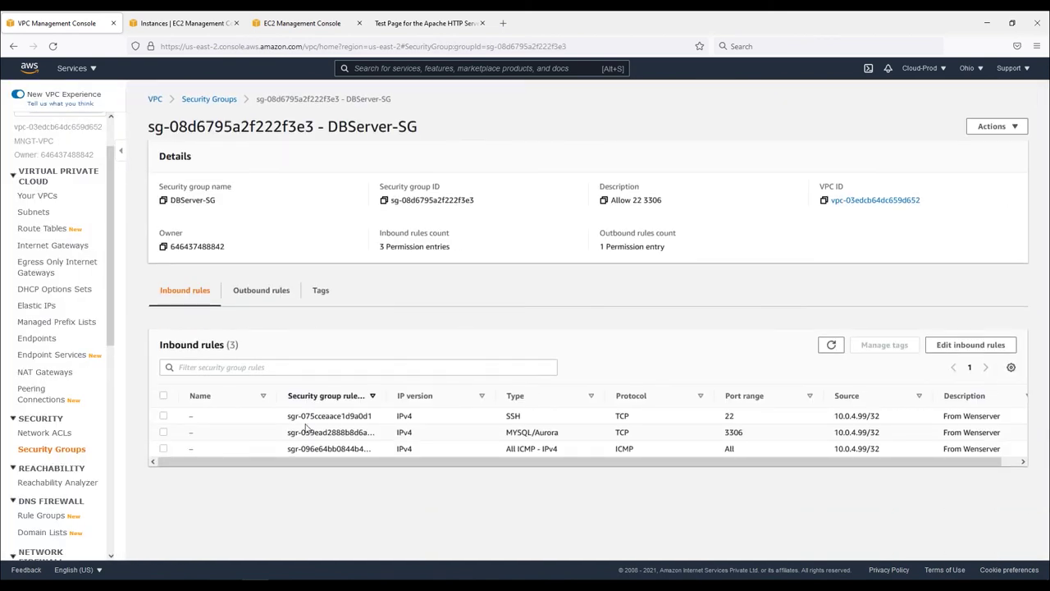
Step: Review the types of the new DBServer-SG group's inbound rules and the destination of its outbound rule
{"action": "left_click", "coordinate": [504, 417]}
{"action": "left_click_drag", "start_coordinate": [512, 433], "coordinate": [541, 435]}
{"action": "left_click_drag", "start_coordinate": [531, 449], "coordinate": [547, 466]}
{"action": "left_click_drag", "start_coordinate": [419, 128], "coordinate": [329, 127]}
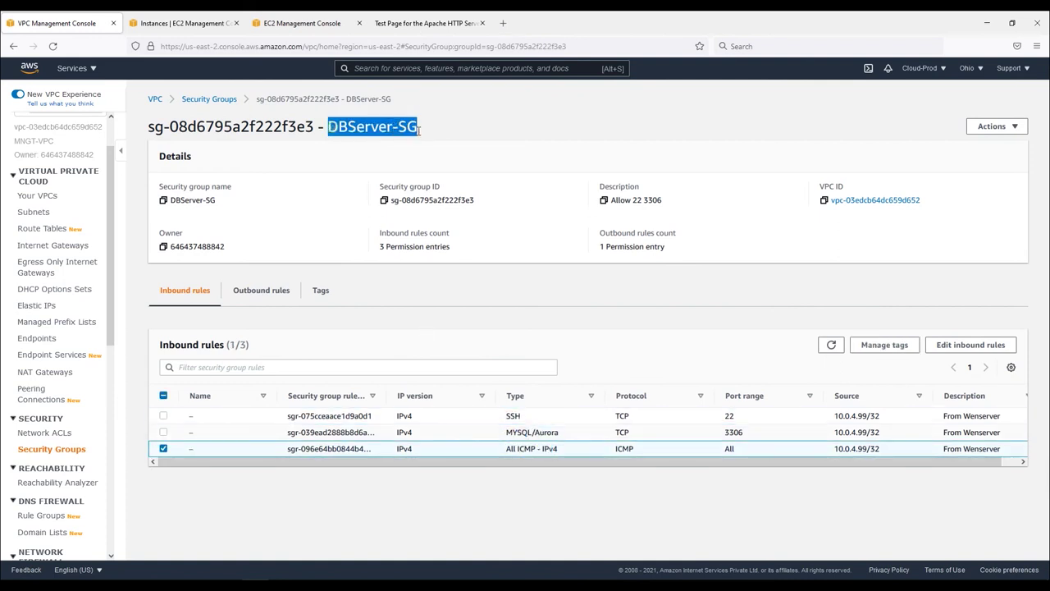
{"action": "left_click", "coordinate": [263, 292]}
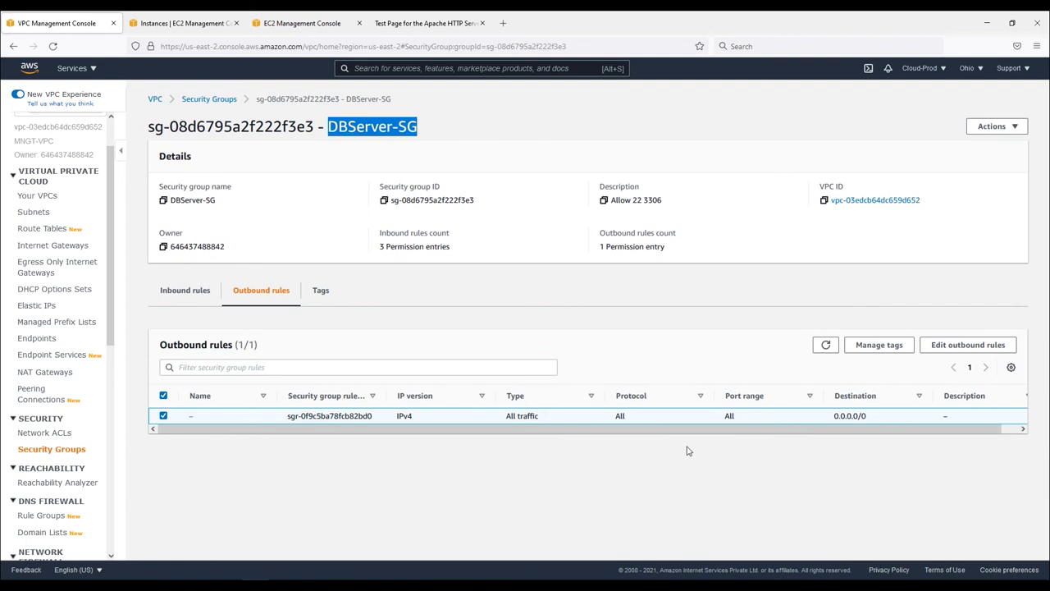
{"action": "left_click_drag", "start_coordinate": [835, 416], "coordinate": [887, 420]}
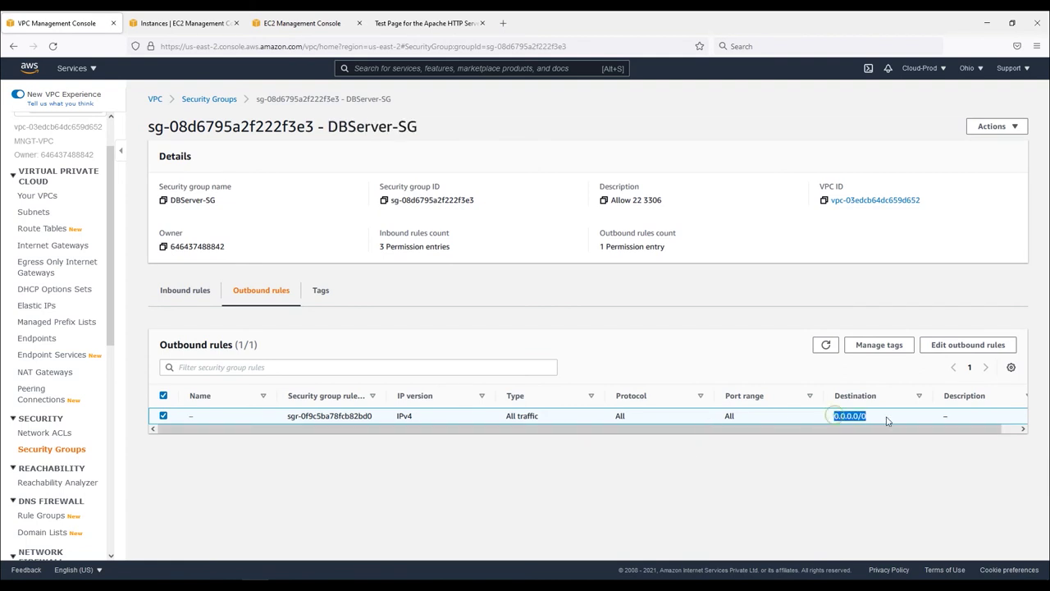
Step: Check the DBServer instance's security details and open its security group change form
{"action": "left_click", "coordinate": [205, 22]}
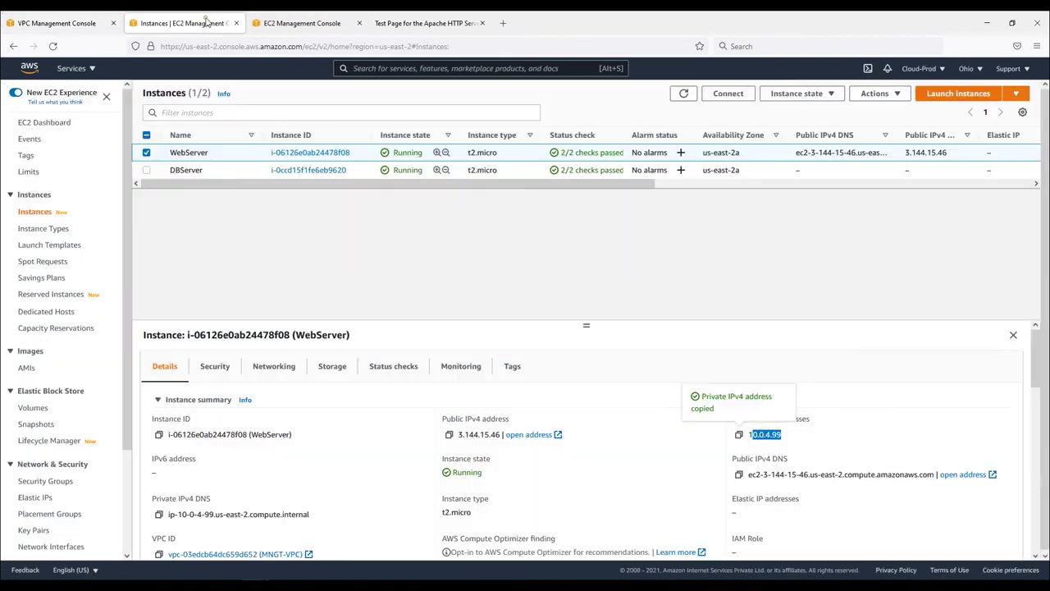
{"action": "left_click", "coordinate": [187, 171]}
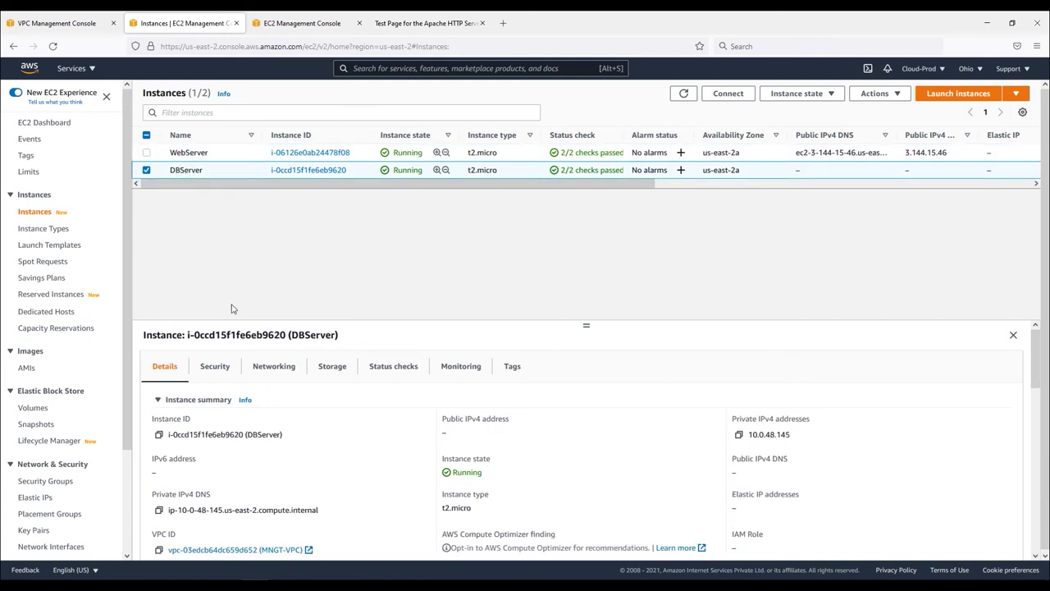
{"action": "left_click", "coordinate": [215, 369]}
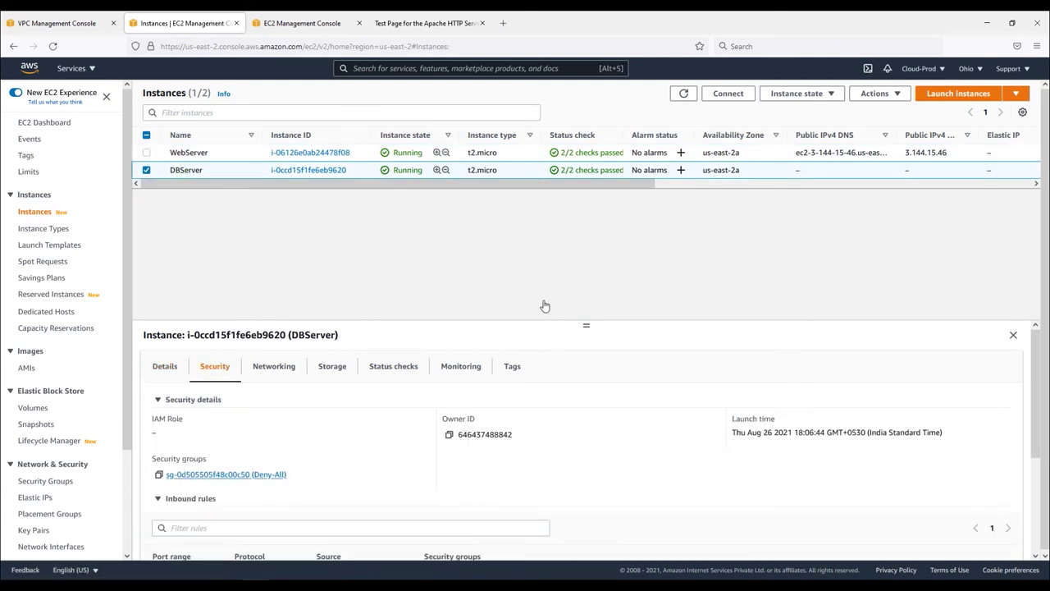
{"action": "left_click", "coordinate": [881, 94]}
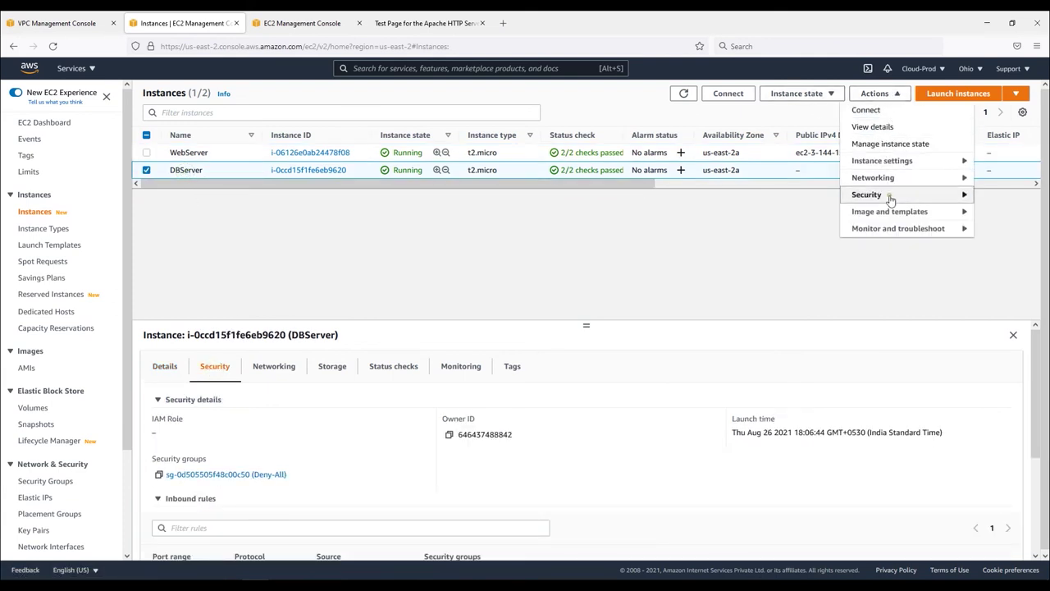
{"action": "mouse_move", "coordinate": [890, 195]}
{"action": "left_click", "coordinate": [767, 197]}
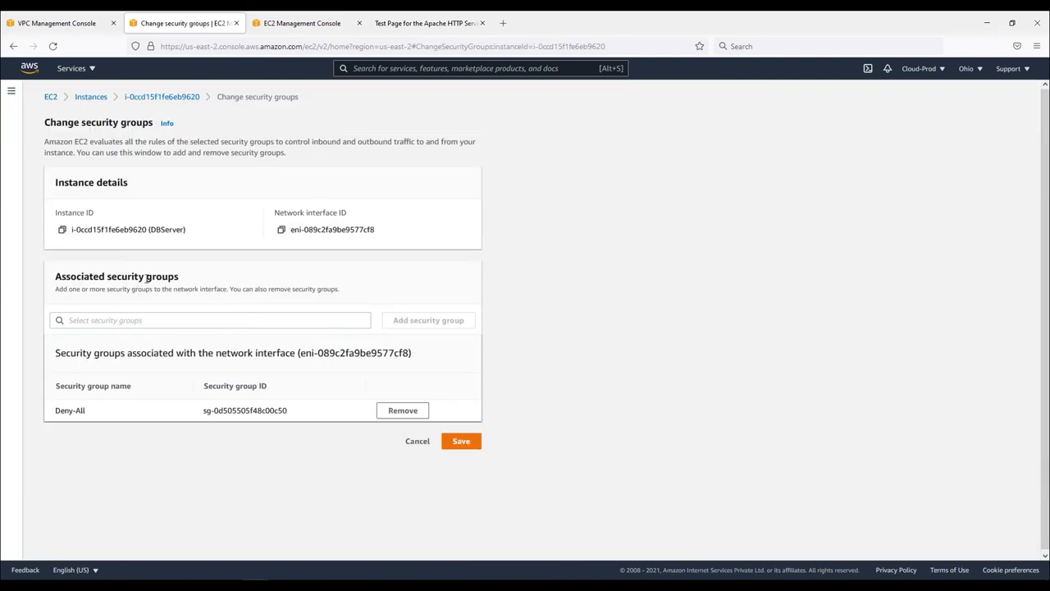
Step: Replace Deny-All with DBServer-SG on the DBServer instance, save the change and dismiss the notifications
{"action": "left_click", "coordinate": [135, 320]}
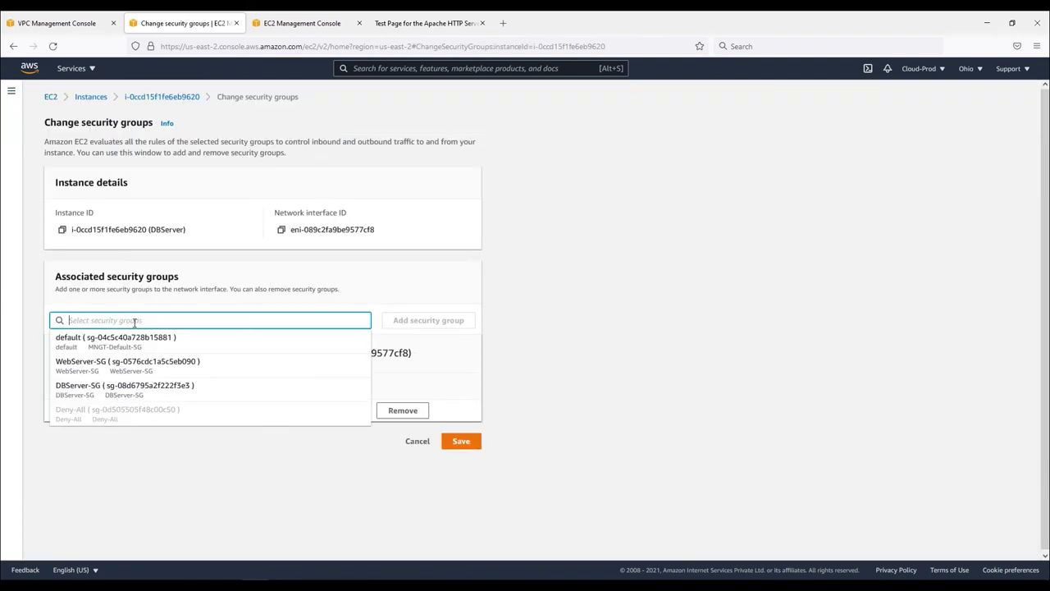
{"action": "left_click", "coordinate": [153, 389]}
{"action": "left_click", "coordinate": [452, 325]}
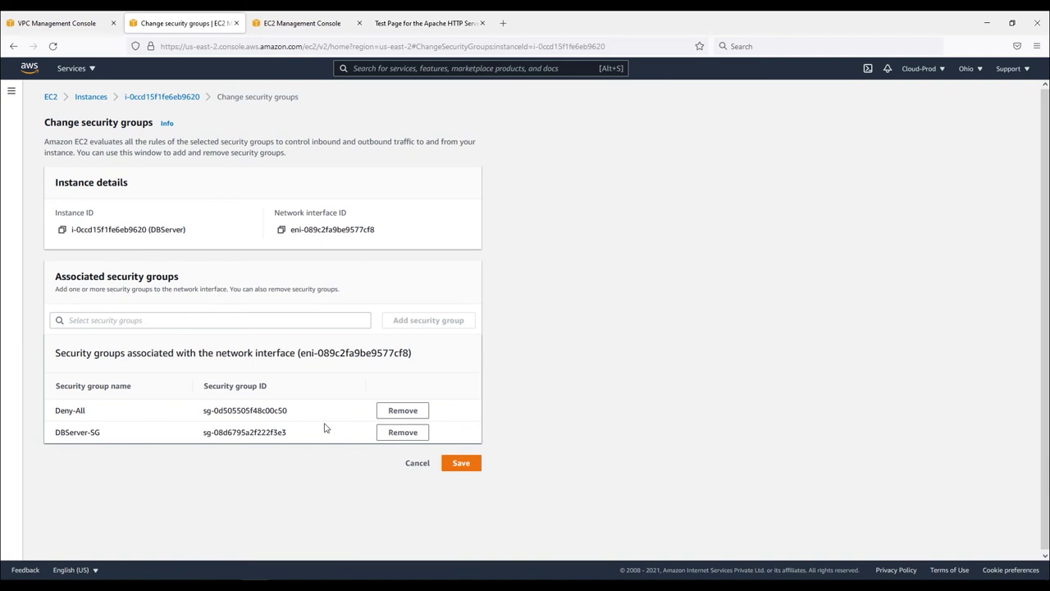
{"action": "left_click", "coordinate": [402, 410]}
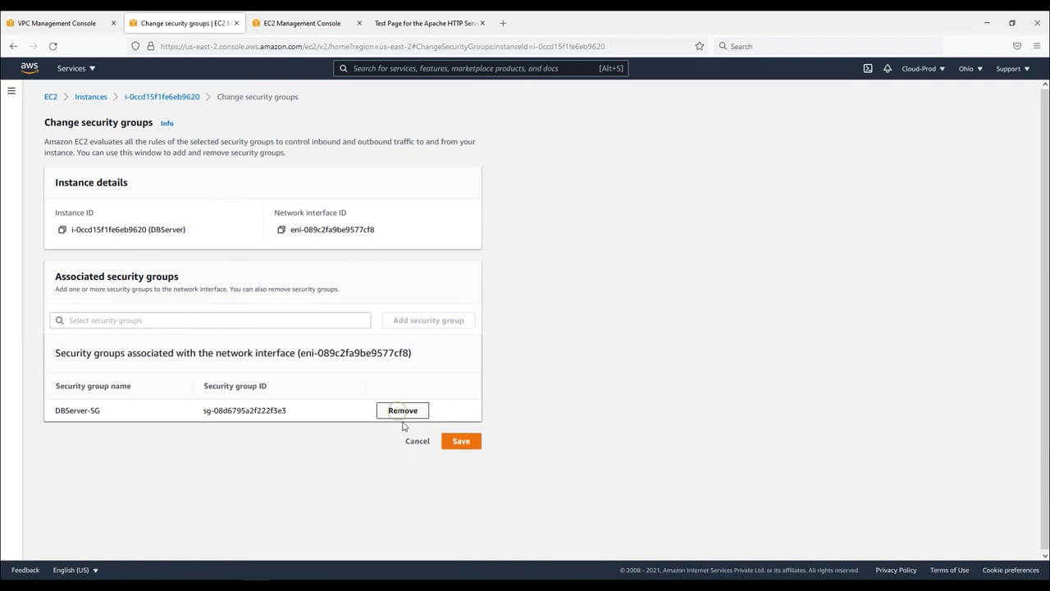
{"action": "left_click", "coordinate": [457, 443]}
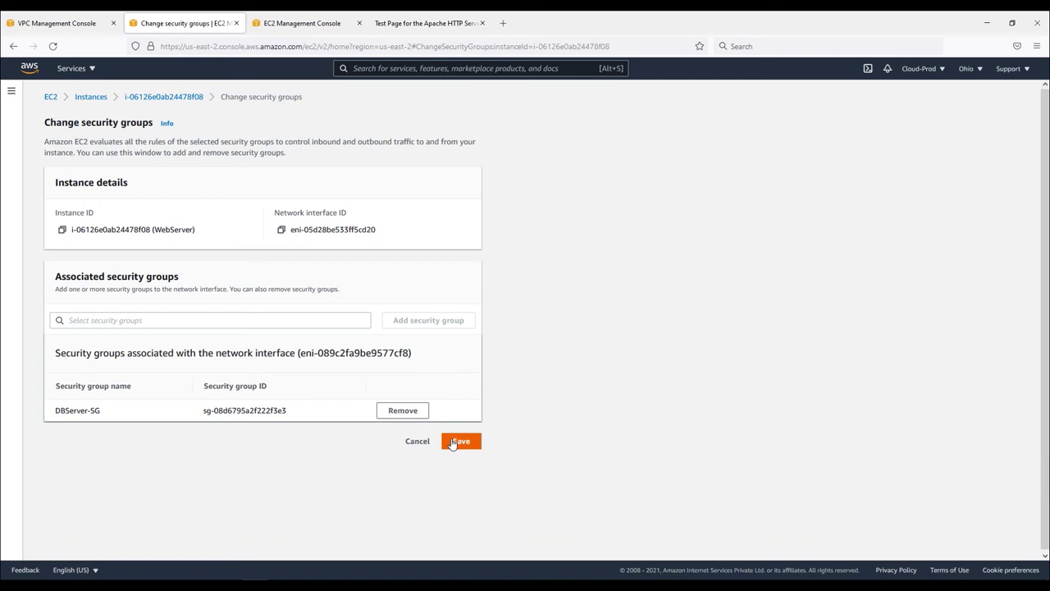
{"action": "left_click", "coordinate": [459, 445]}
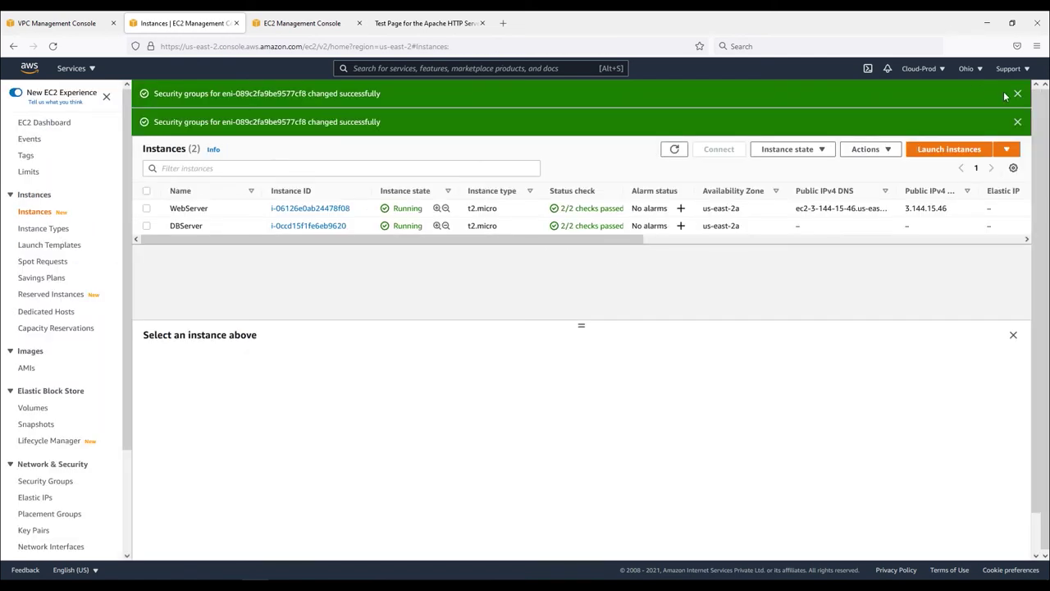
{"action": "left_click", "coordinate": [1017, 93]}
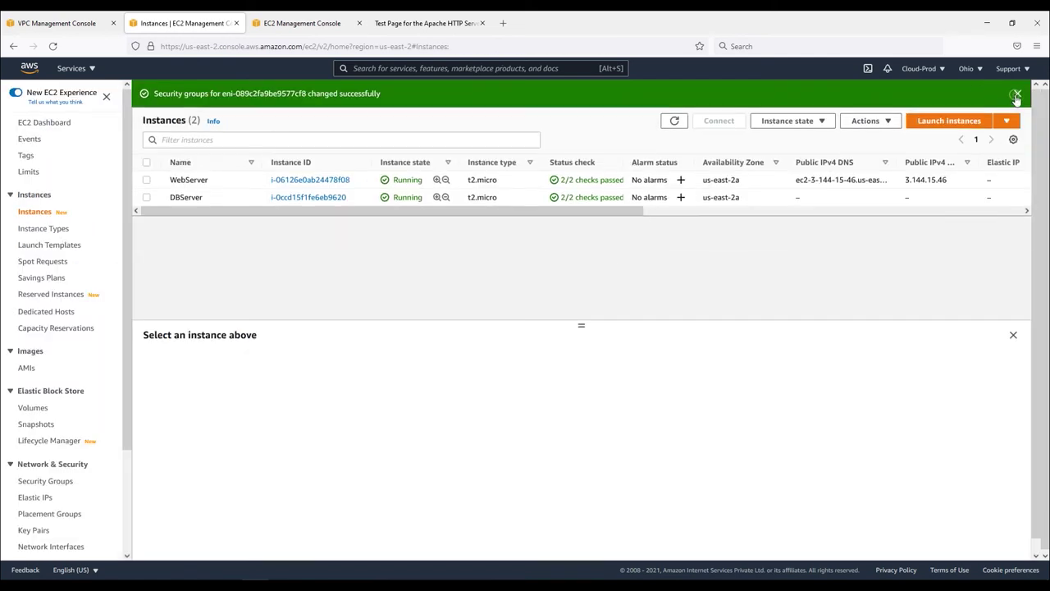
{"action": "left_click", "coordinate": [1017, 93]}
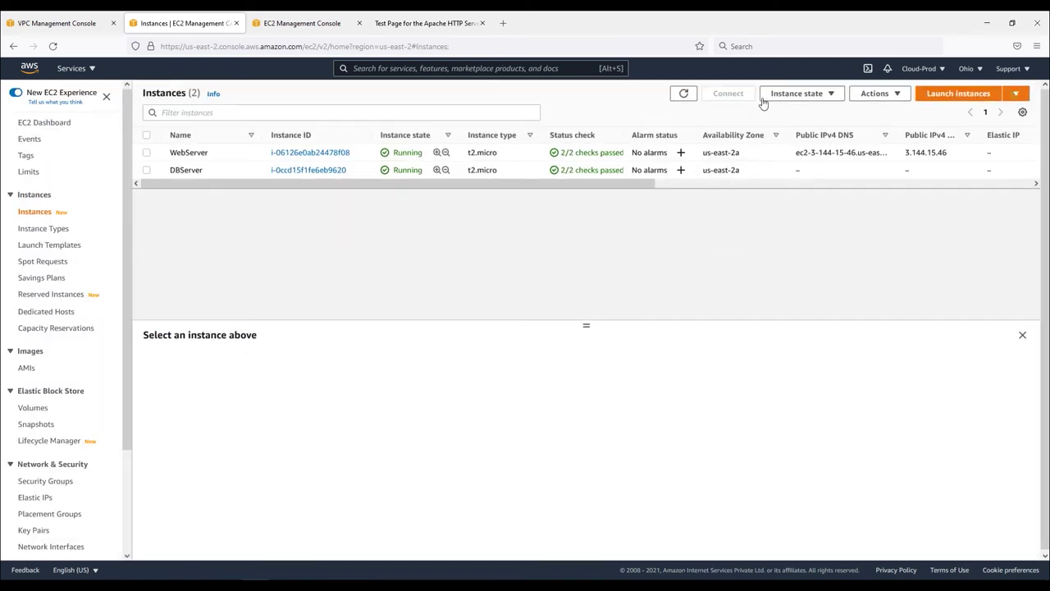
Step: Check which security groups are attached to the WebServer and DBServer instances
{"action": "left_click", "coordinate": [193, 153]}
{"action": "left_click", "coordinate": [205, 370]}
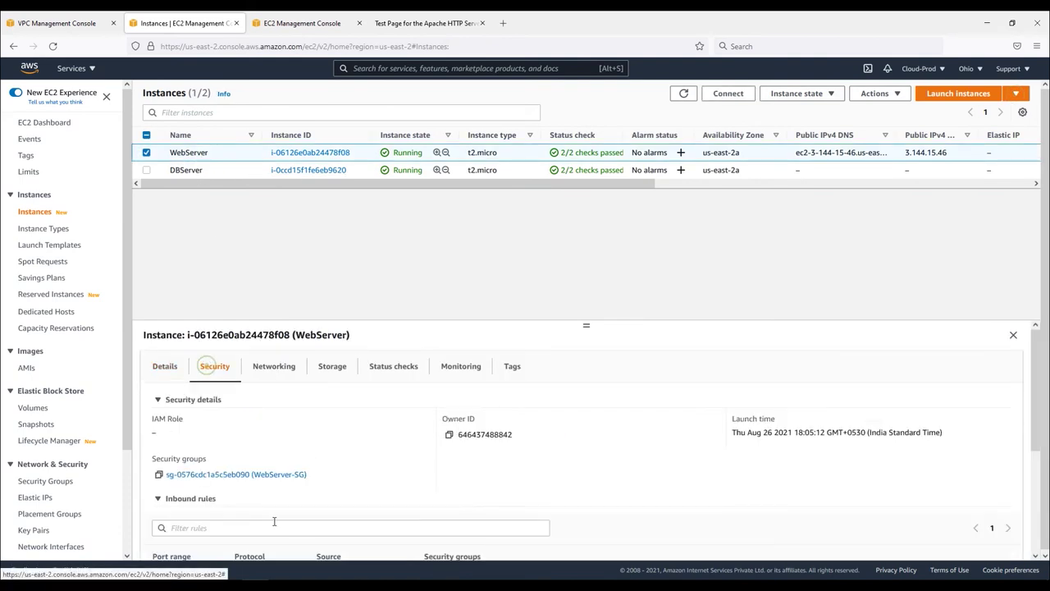
{"action": "left_click_drag", "start_coordinate": [312, 474], "coordinate": [257, 482]}
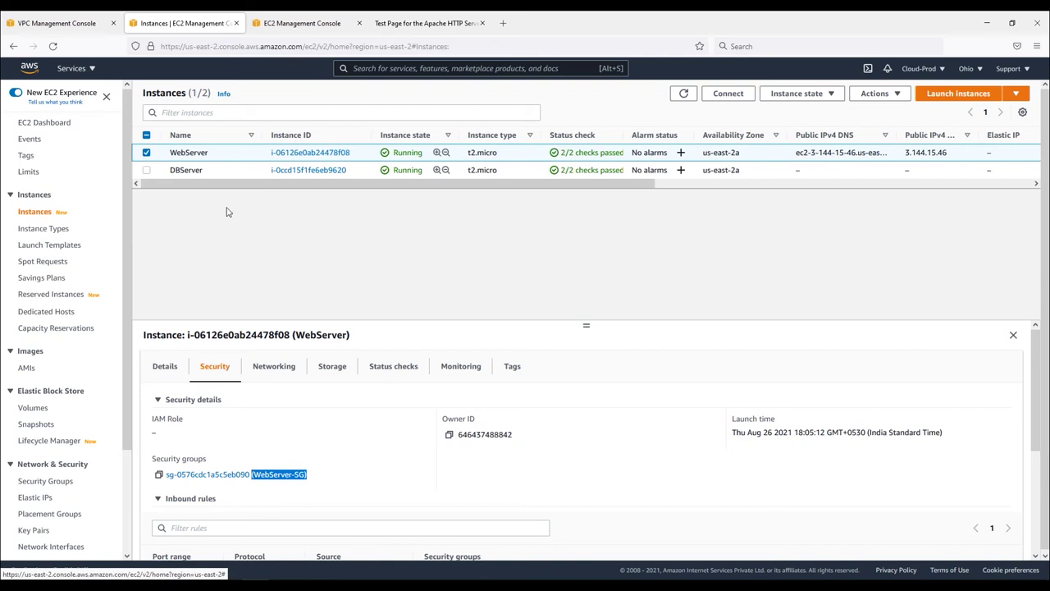
{"action": "left_click", "coordinate": [189, 170]}
{"action": "left_click_drag", "start_coordinate": [259, 475], "coordinate": [317, 479]}
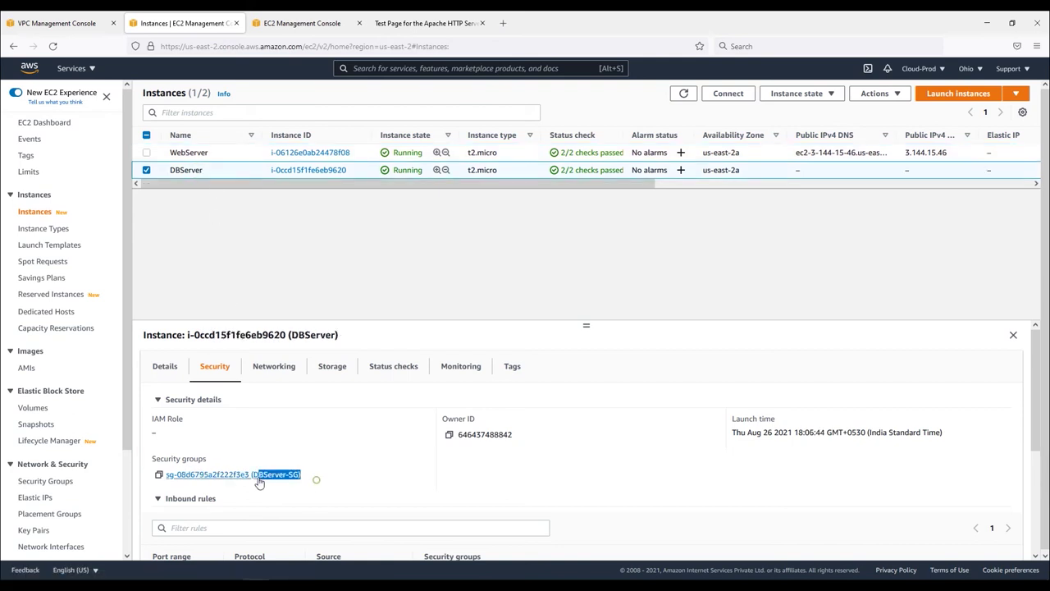
Step: Open DBServer-SG in a new browser tab, close the WebServer-SG tab, and review the DBServer-SG inbound and outbound rules
{"action": "right_click", "coordinate": [269, 478]}
{"action": "left_click", "coordinate": [311, 254]}
{"action": "left_click", "coordinate": [467, 25]}
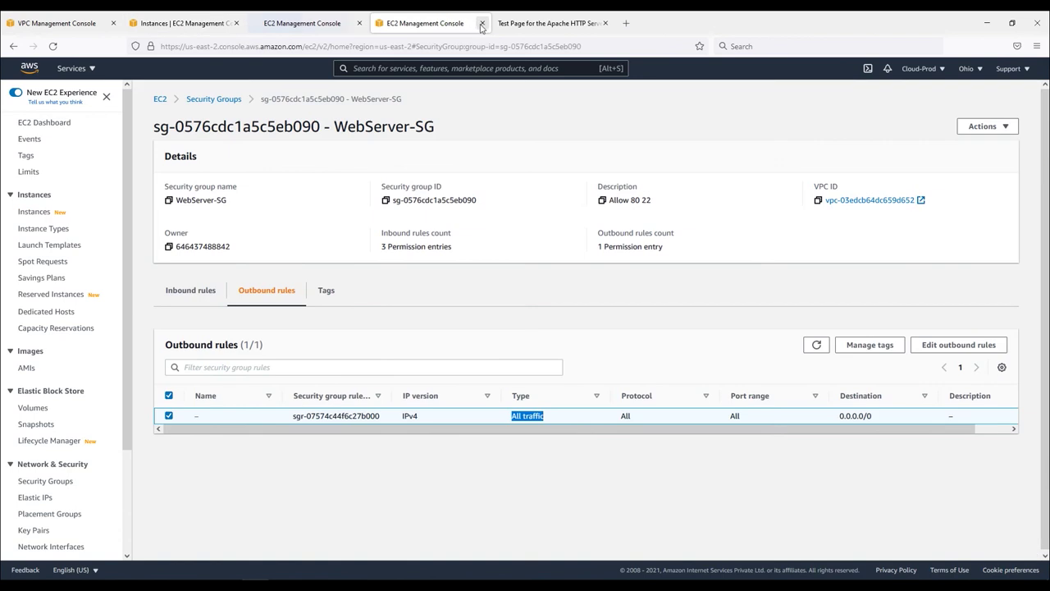
{"action": "left_click", "coordinate": [482, 23]}
{"action": "left_click", "coordinate": [307, 23]}
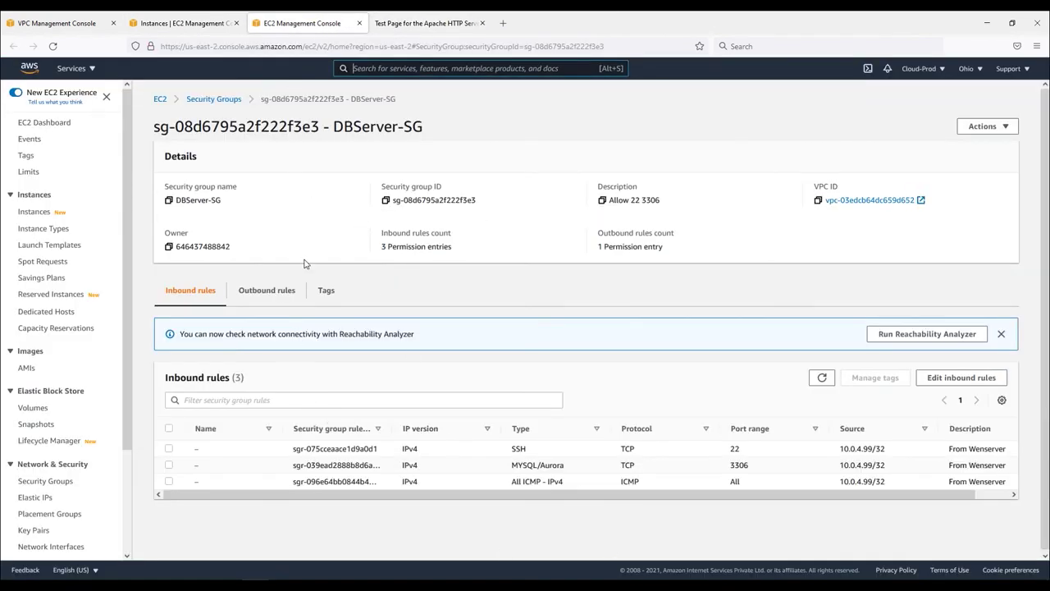
{"action": "left_click", "coordinate": [274, 293]}
{"action": "left_click", "coordinate": [222, 297]}
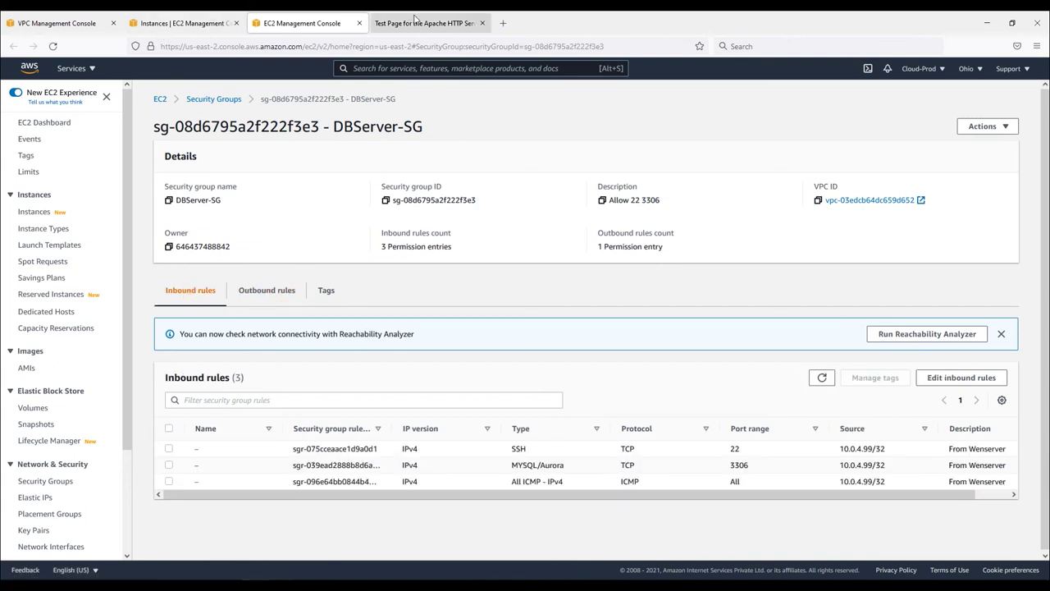
Step: Reload the Apache test page to check the web server and return to the instances list
{"action": "left_click", "coordinate": [426, 23]}
{"action": "left_click", "coordinate": [52, 46]}
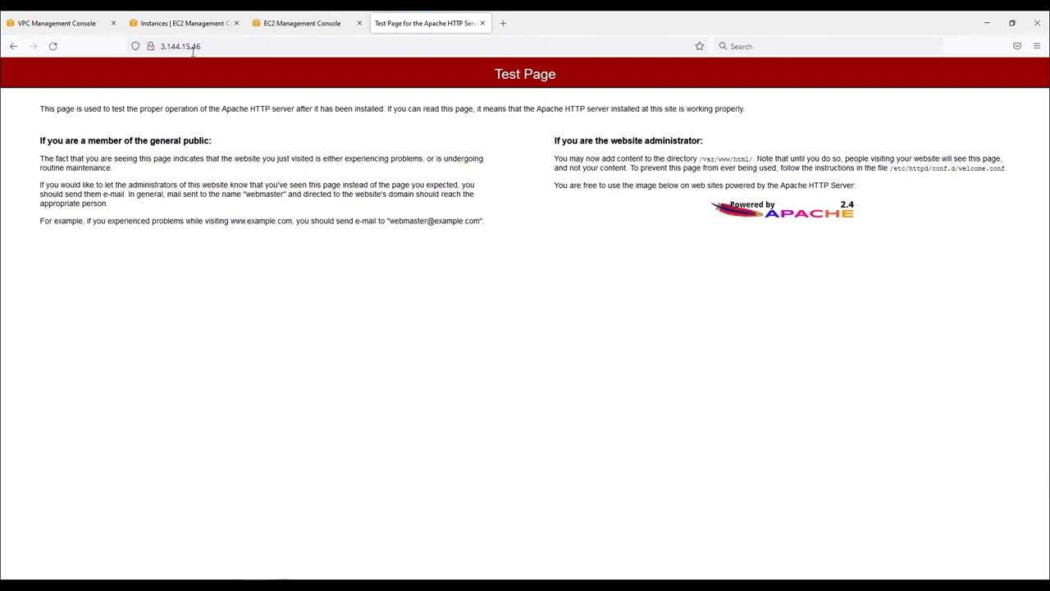
{"action": "left_click", "coordinate": [184, 23]}
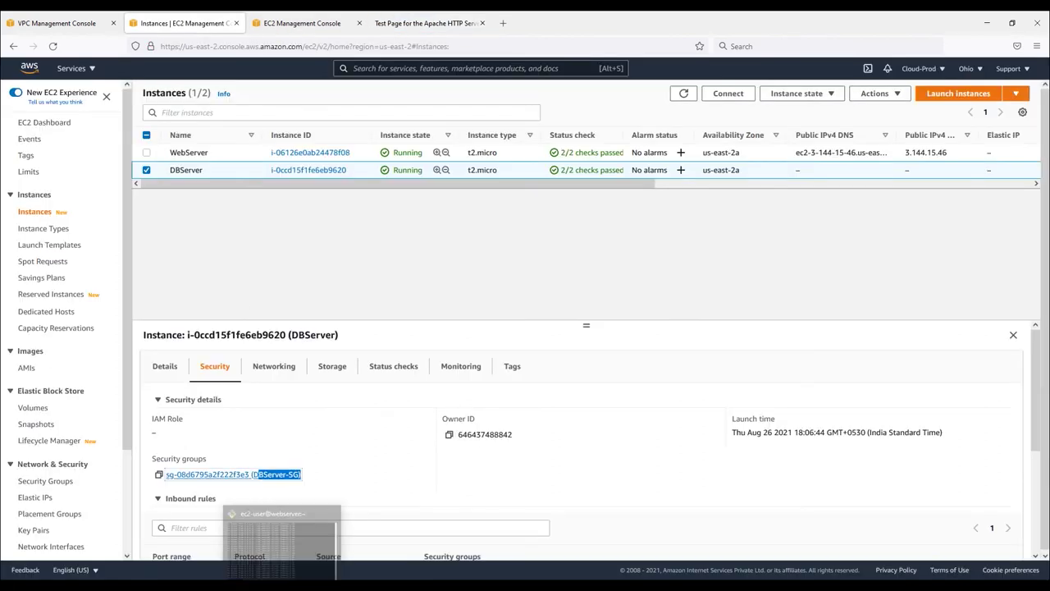
Step: Switch to the webserver terminal, stop the running ping to 8.8.8.8 and clear the screen
{"action": "key", "text": "alt+Tab"}
{"action": "key", "text": "ctrl+c"}
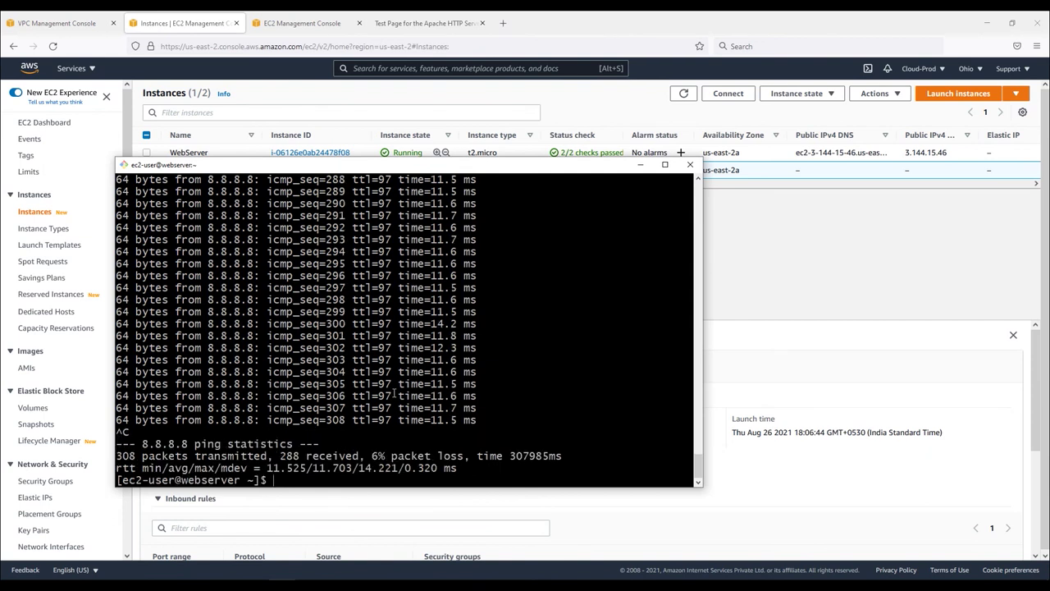
{"action": "type", "text": "clear"}
{"action": "key", "text": "Return"}
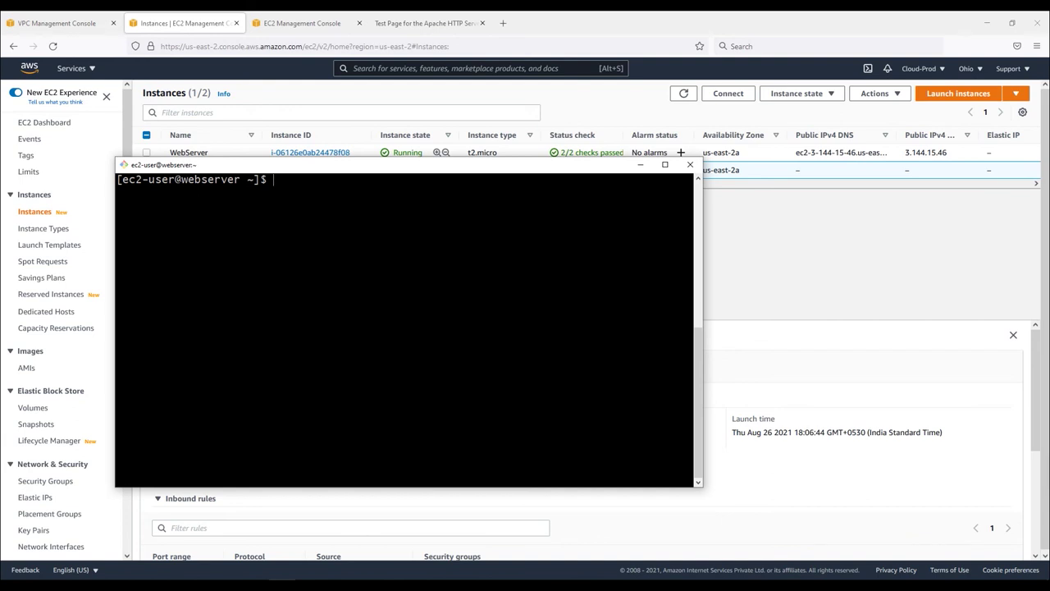
Step: List the files in the webserver's home directory with ll and examine the git-key.pem entry
{"action": "key", "text": "Return"}
{"action": "left_click_drag", "start_coordinate": [513, 202], "coordinate": [115, 204]}
{"action": "left_click", "coordinate": [118, 204]}
{"action": "double_click", "coordinate": [117, 203]}
{"action": "double_click", "coordinate": [450, 205]}
{"action": "left_click", "coordinate": [469, 246]}
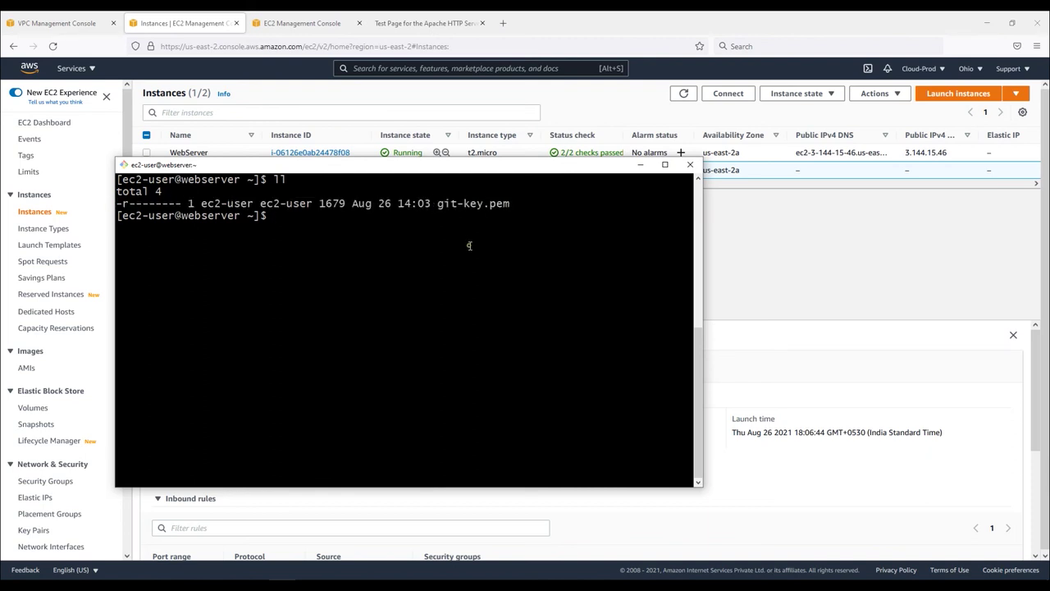
Step: Display the contents of git-key.pem with cat and clear the terminal screen
{"action": "type", "text": "caty "}
{"action": "type", "text": "gi"}
{"action": "key", "text": "Tab"}
{"action": "key", "text": "Return"}
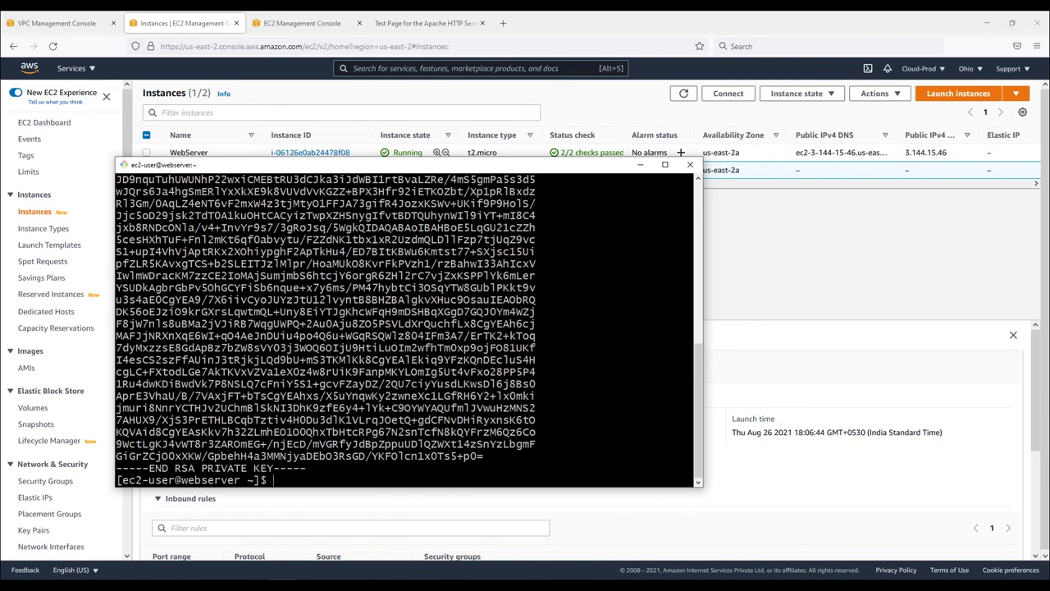
{"action": "key", "text": "Return"}
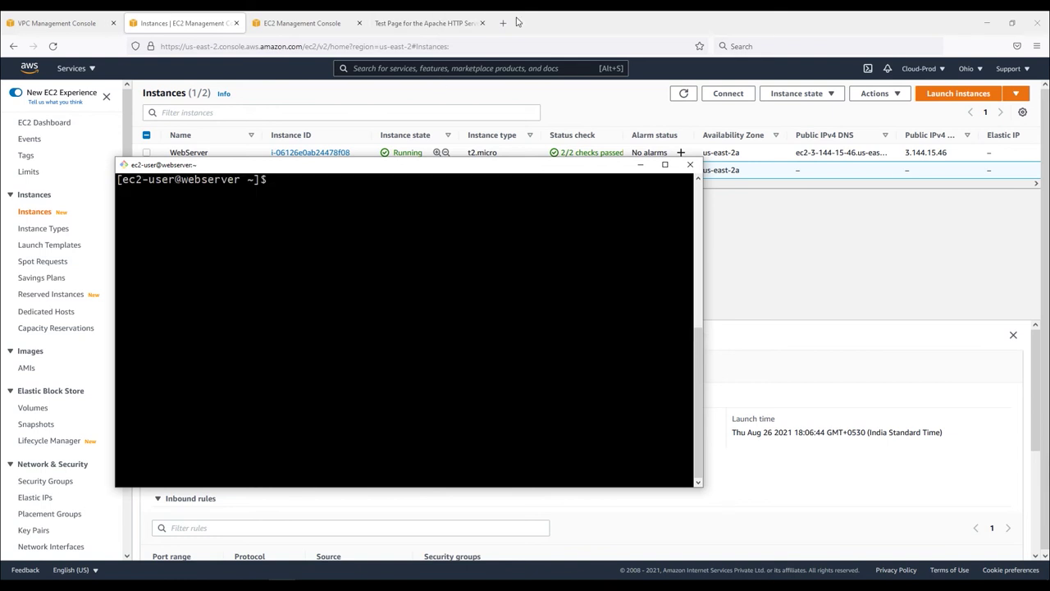
Step: Reposition and minimize the terminal, copy the DBServer instance's private IPv4 address from its details, and return to the terminal
{"action": "left_click_drag", "start_coordinate": [413, 167], "coordinate": [461, 208]}
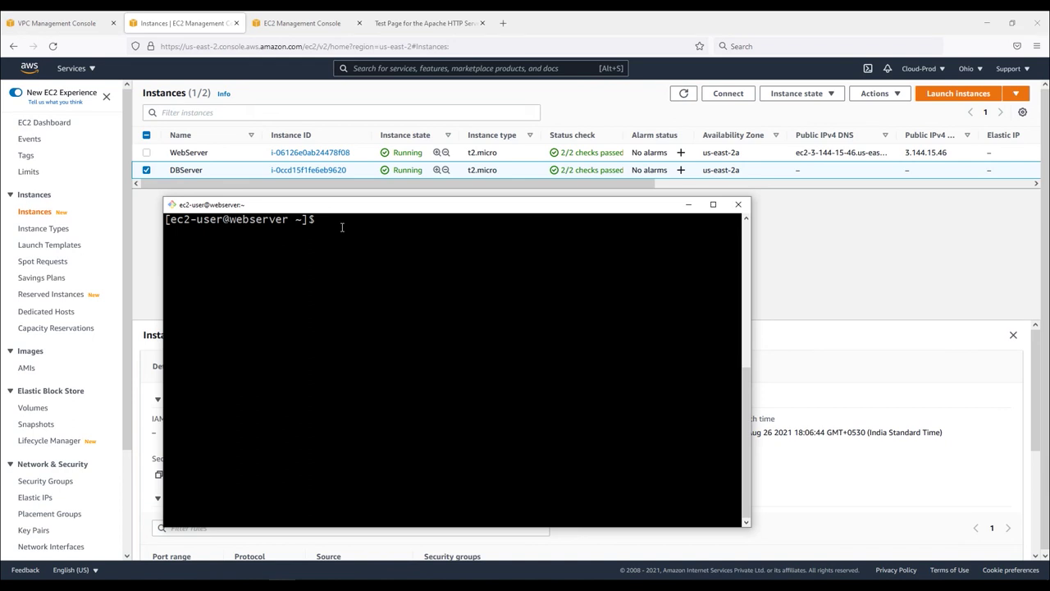
{"action": "left_click_drag", "start_coordinate": [314, 210], "coordinate": [293, 210]}
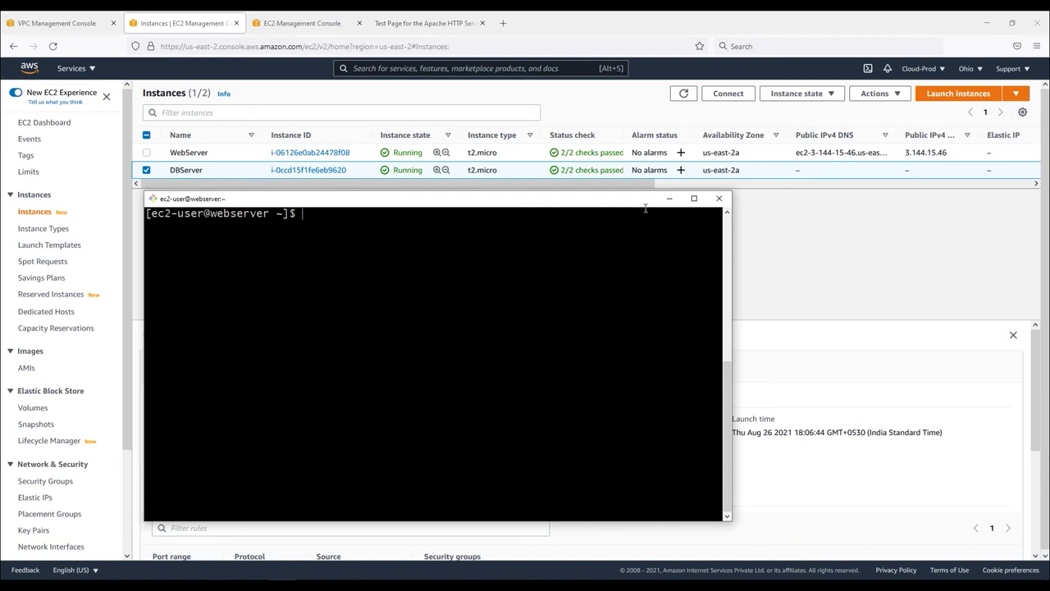
{"action": "left_click", "coordinate": [669, 198]}
{"action": "left_click", "coordinate": [168, 366]}
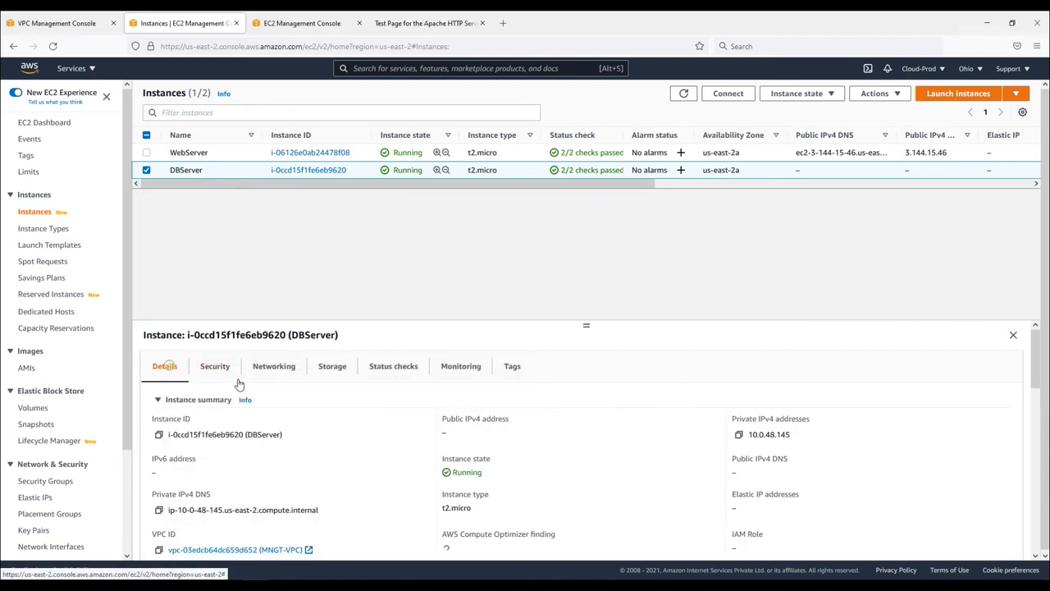
{"action": "left_click", "coordinate": [739, 434]}
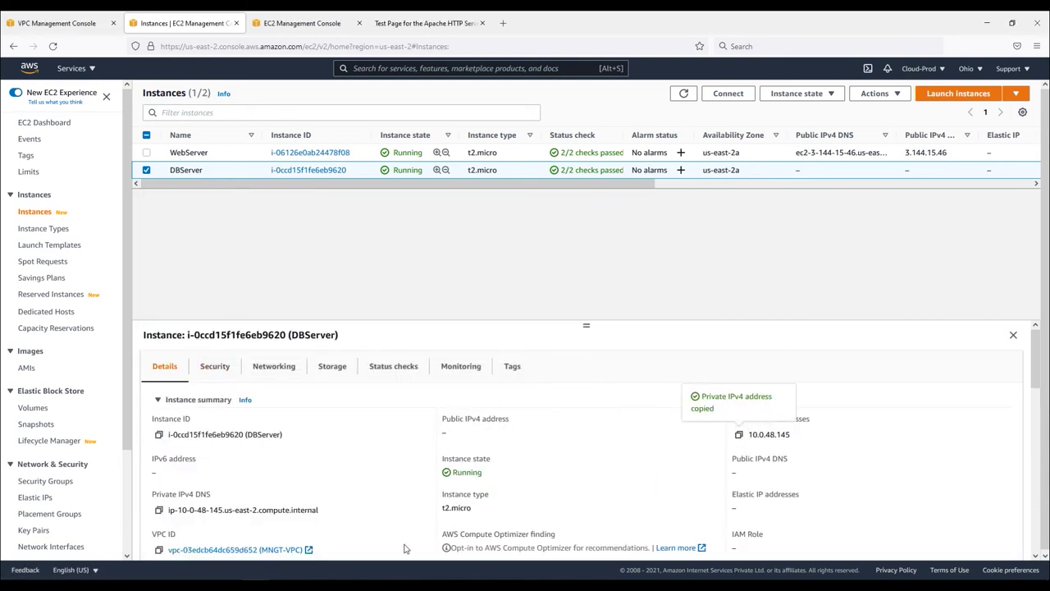
{"action": "key", "text": "alt+Tab"}
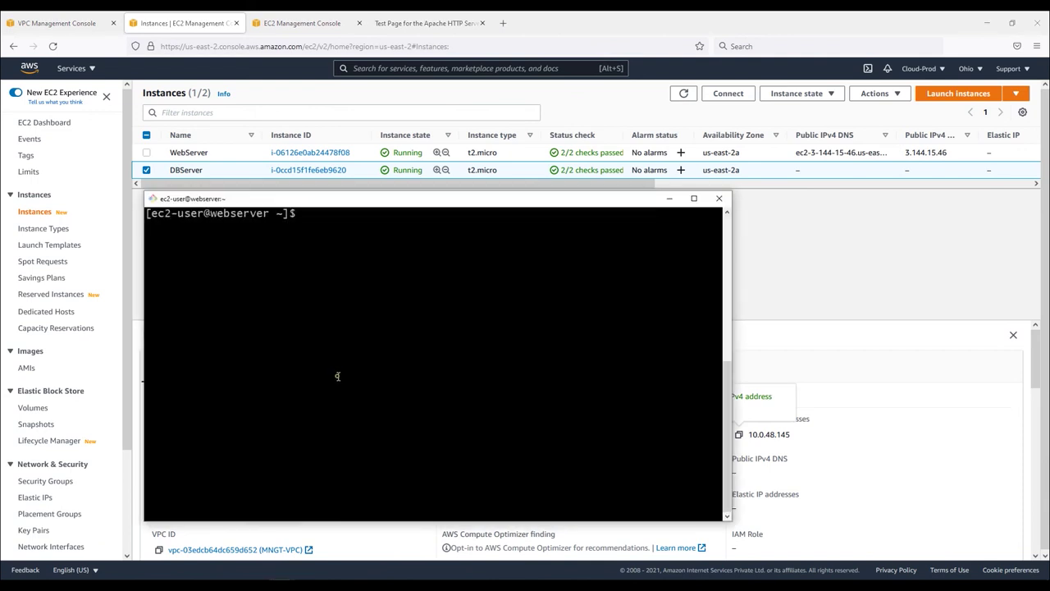
Step: Enter the start of the SSH command, "ssh -i git-key.pem ec2-user@", at the webserver prompt
{"action": "left_click_drag", "start_coordinate": [206, 213], "coordinate": [269, 214]}
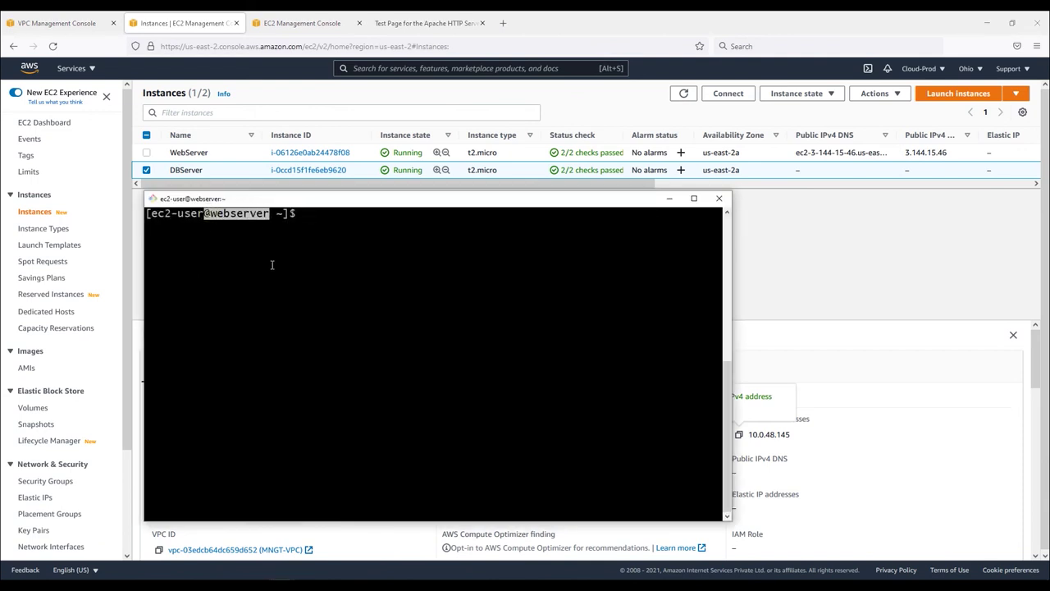
{"action": "left_click", "coordinate": [292, 316]}
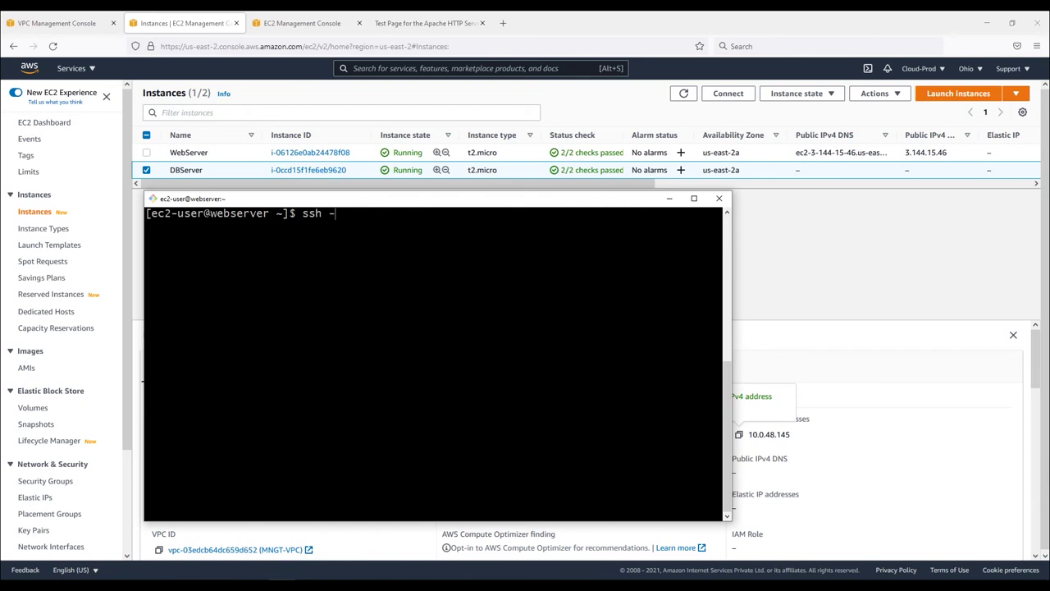
{"action": "type", "text": "gi"}
{"action": "key", "text": "Tab"}
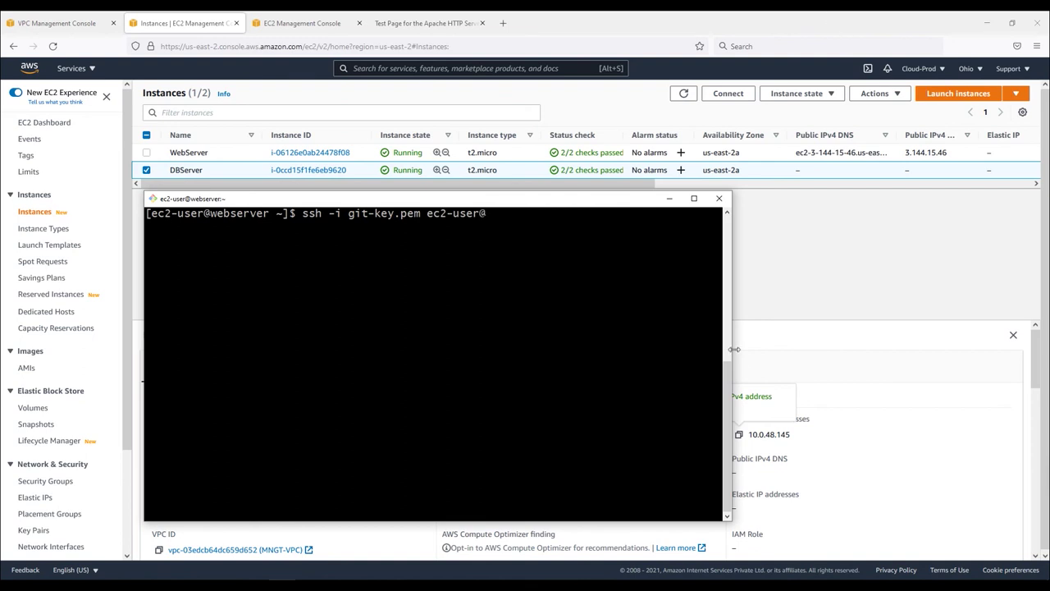
Step: Try to paste the copied address after ec2-user@ in the SSH command, and erase the pasted text
{"action": "right_click", "coordinate": [459, 340]}
{"action": "left_click", "coordinate": [503, 376]}
{"action": "key", "text": "BackSpace"}
{"action": "key", "text": "BackSpace"}
{"action": "key", "text": "BackSpace"}
{"action": "key", "text": "BackSpace"}
{"action": "key", "text": "BackSpace"}
{"action": "key", "text": "BackSpace"}
Step: Copy the DBServer instance's private IPv4 address again and return to the webserver terminal
{"action": "left_click", "coordinate": [853, 287]}
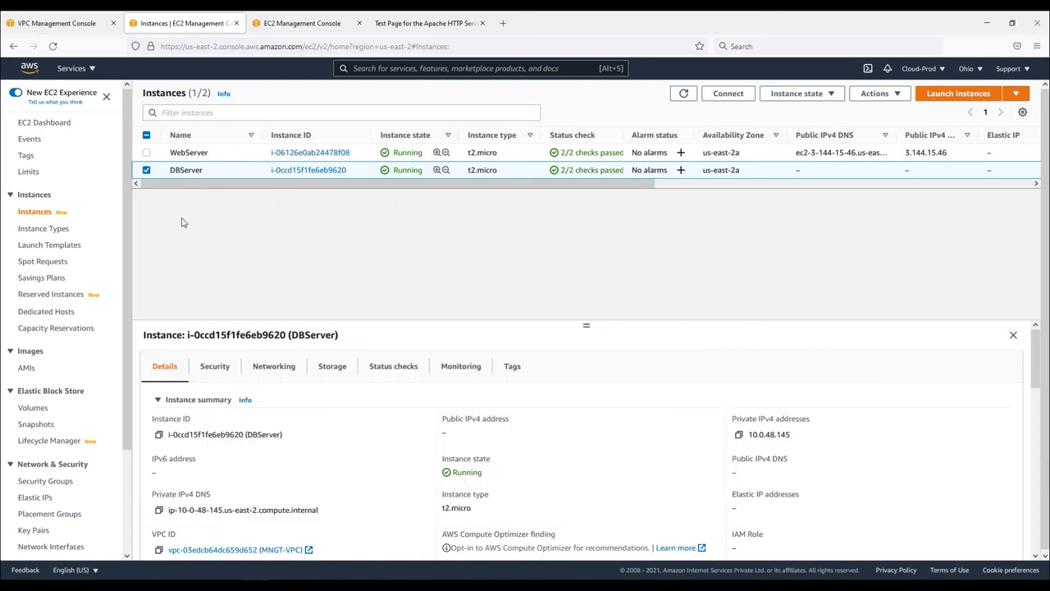
{"action": "left_click", "coordinate": [739, 436]}
{"action": "key", "text": "alt+Tab"}
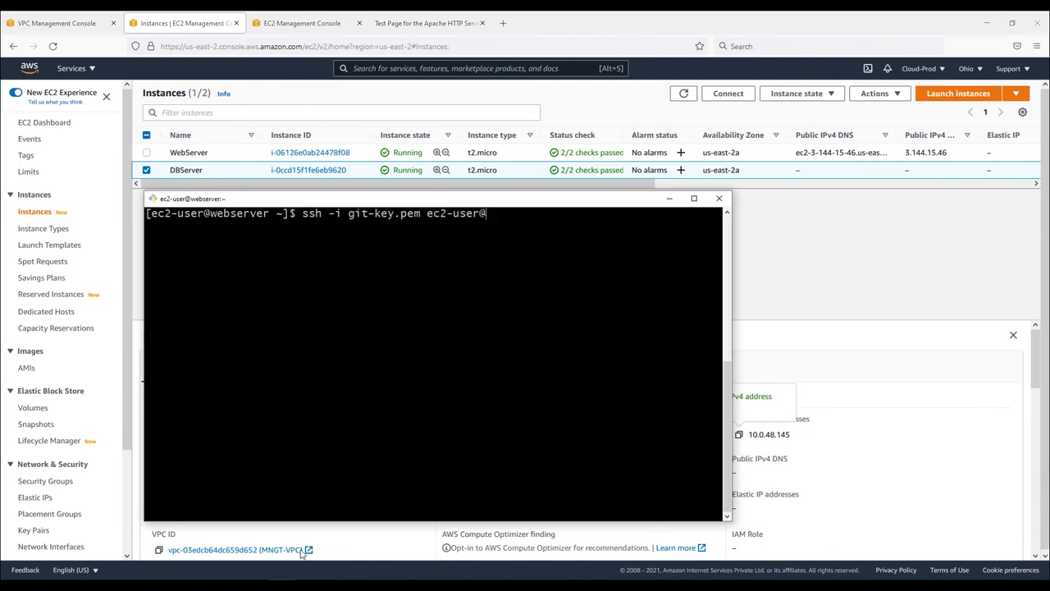
Step: Complete the SSH command with the copied address 10.0.48.145 and connect from the webserver to DBServer
{"action": "right_click", "coordinate": [477, 332]}
{"action": "left_click", "coordinate": [509, 365]}
{"action": "key", "text": "Return"}
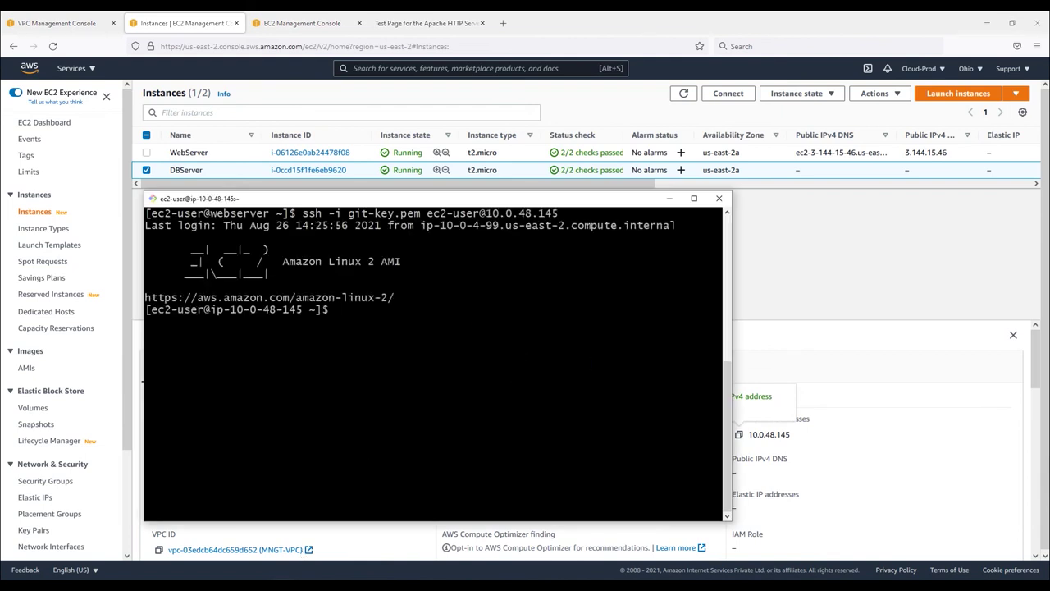
Step: Highlight the IP part of the prompt and set the database server's hostname with "sudo hostnamectl set-hostname DBserver"
{"action": "left_click_drag", "start_coordinate": [230, 310], "coordinate": [307, 309]}
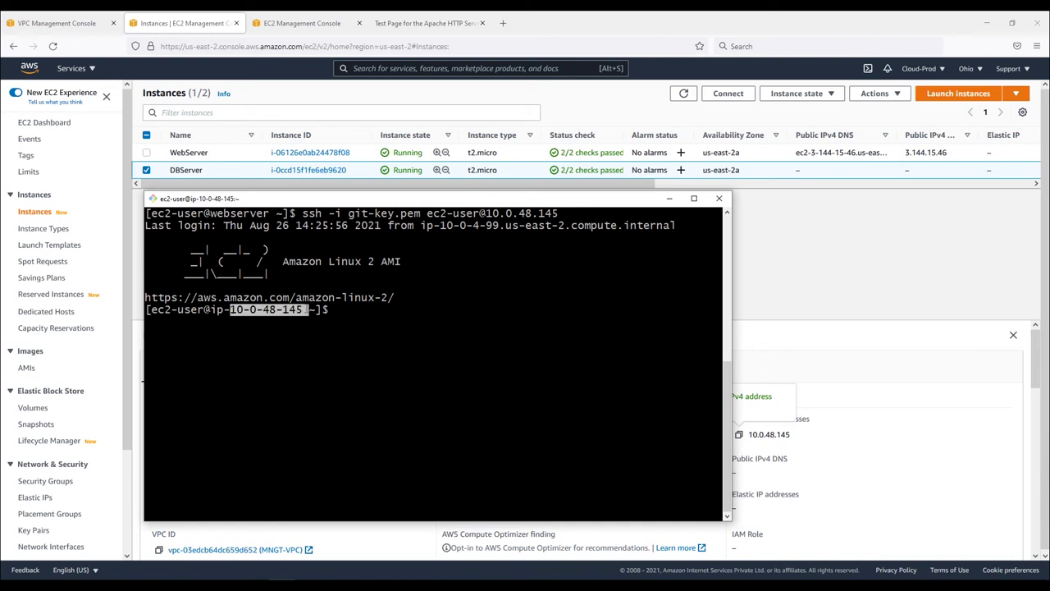
{"action": "left_click", "coordinate": [519, 434]}
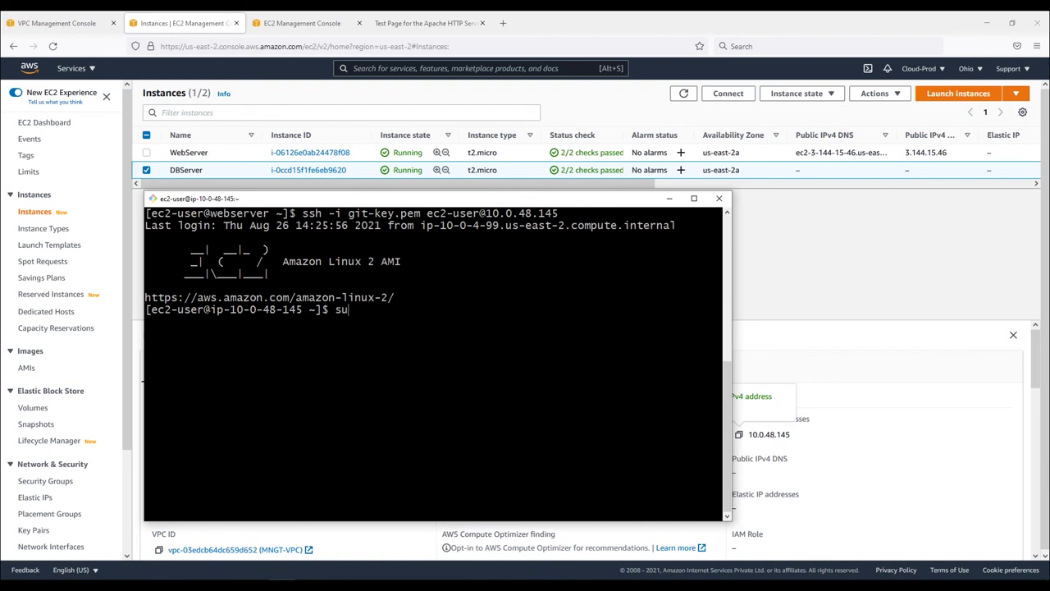
{"action": "type", "text": "sudo hostnamectl set-hostname DBserver"}
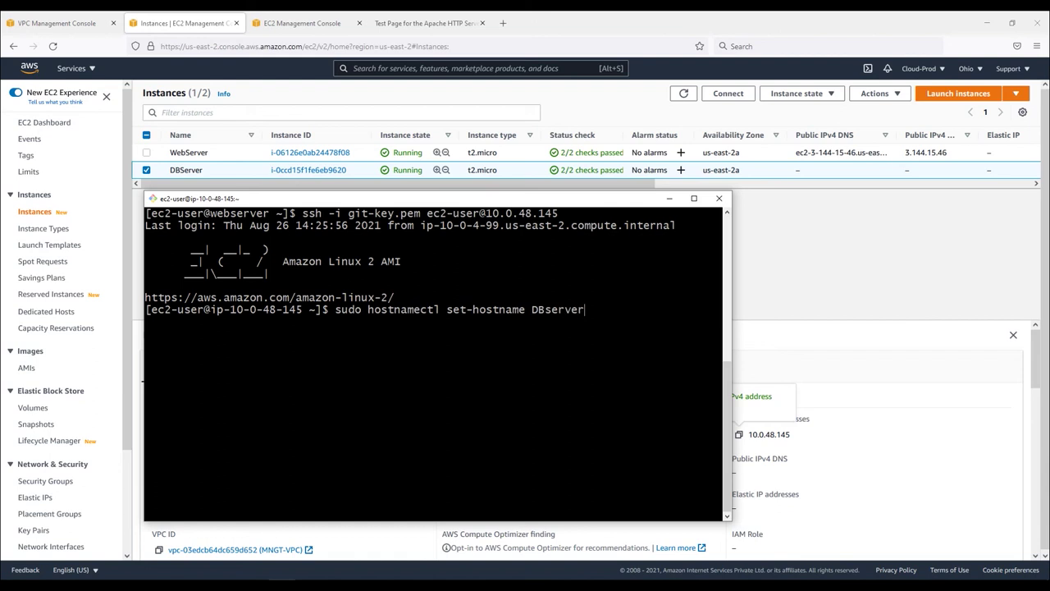
{"action": "key", "text": "Return"}
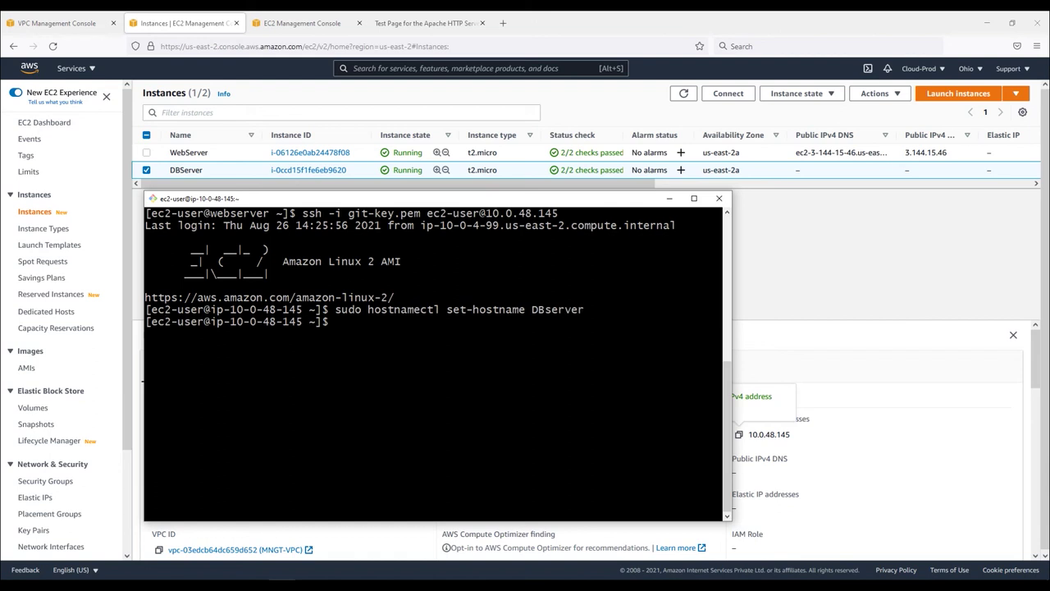
Step: Clear the terminal, run "ping 8.8.8.8" from the database server, and stop the ping
{"action": "type", "text": "clear"}
{"action": "key", "text": "Return"}
{"action": "type", "text": "ping 8.8.8.8"}
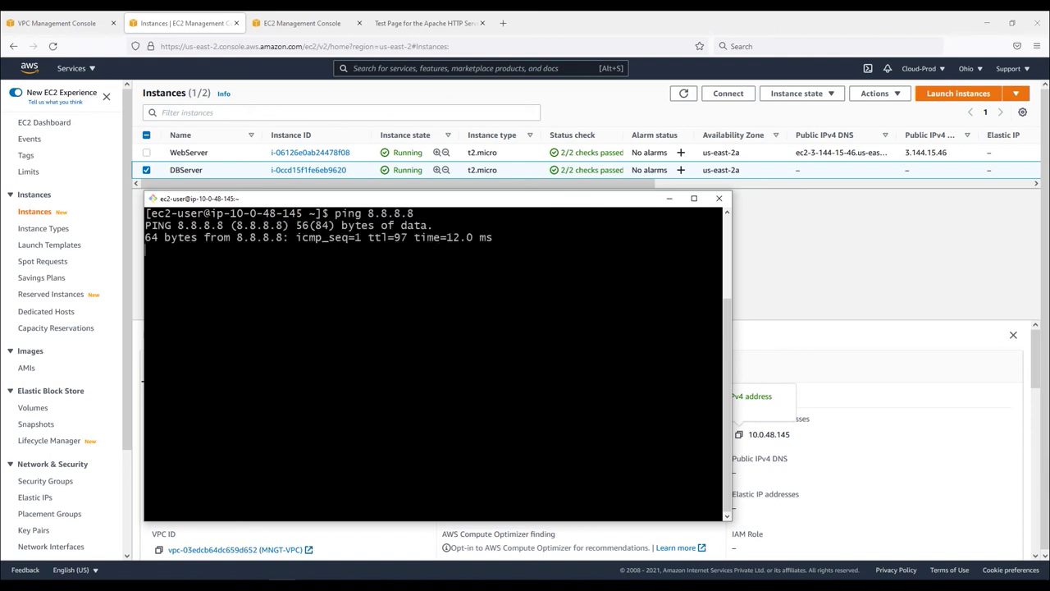
{"action": "key", "text": "ctrl+c"}
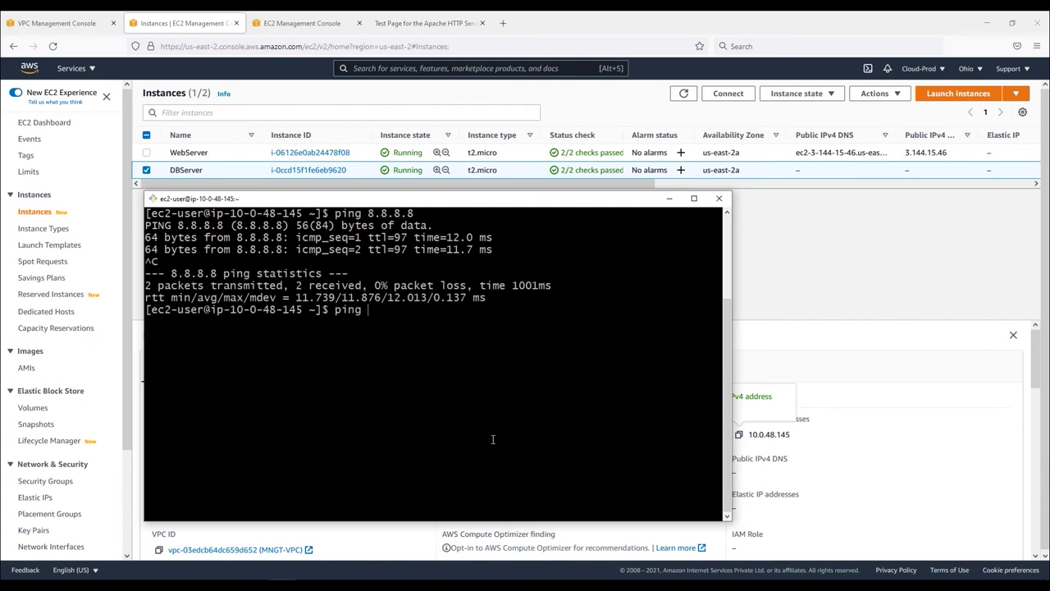
Step: Copy the WebServer instance's private IPv4 address, ping 10.0.4.99 from the database server, stop the ping and highlight the replies
{"action": "left_click", "coordinate": [191, 156]}
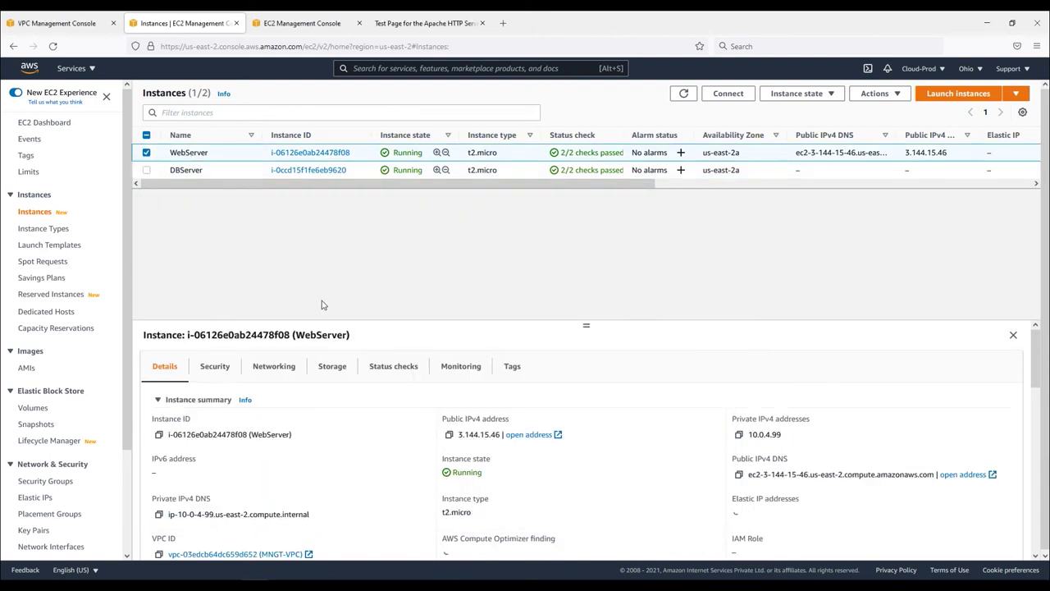
{"action": "left_click", "coordinate": [739, 435]}
{"action": "key", "text": "alt+Tab"}
{"action": "right_click", "coordinate": [500, 348]}
{"action": "left_click", "coordinate": [538, 385]}
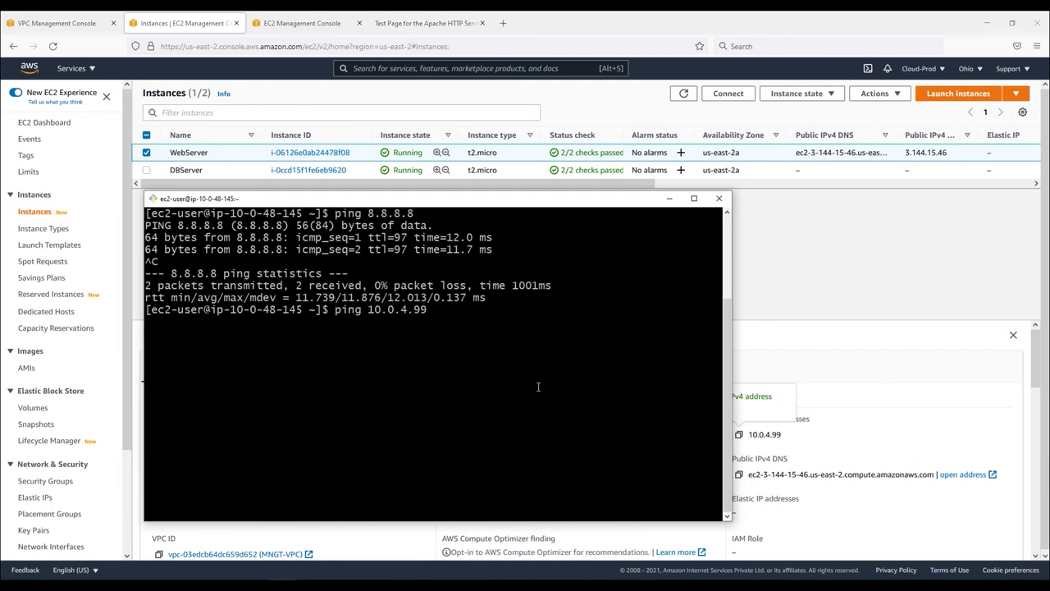
{"action": "key", "text": "Return"}
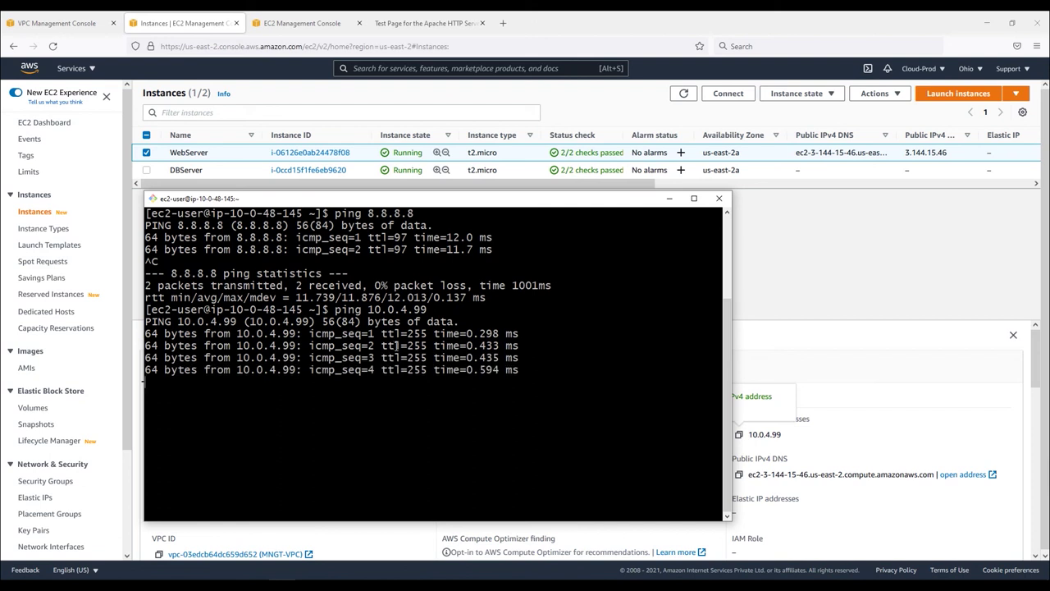
{"action": "key", "text": "ctrl+c"}
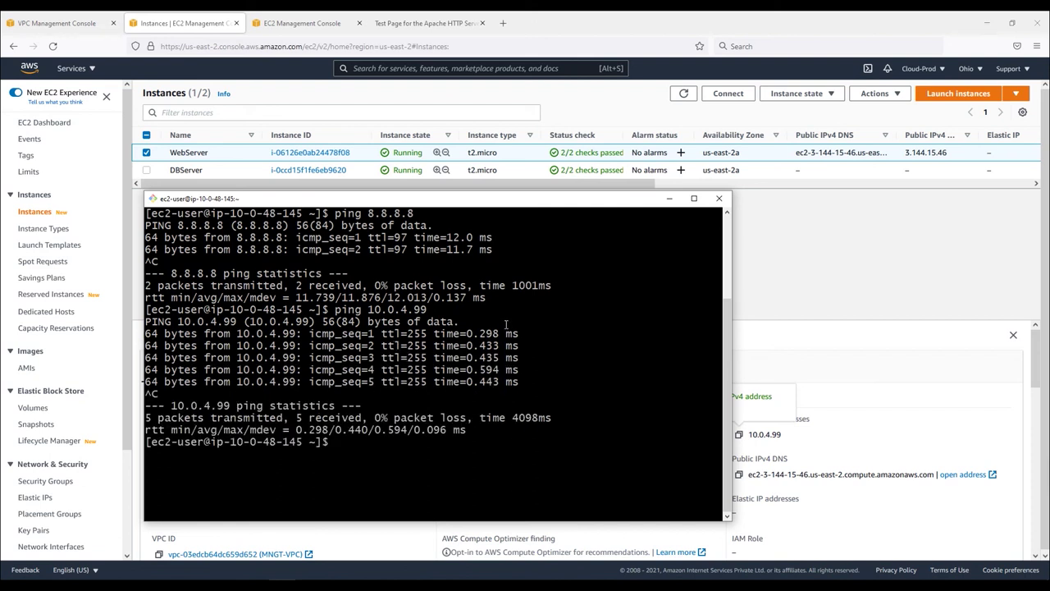
{"action": "left_click_drag", "start_coordinate": [297, 346], "coordinate": [452, 382]}
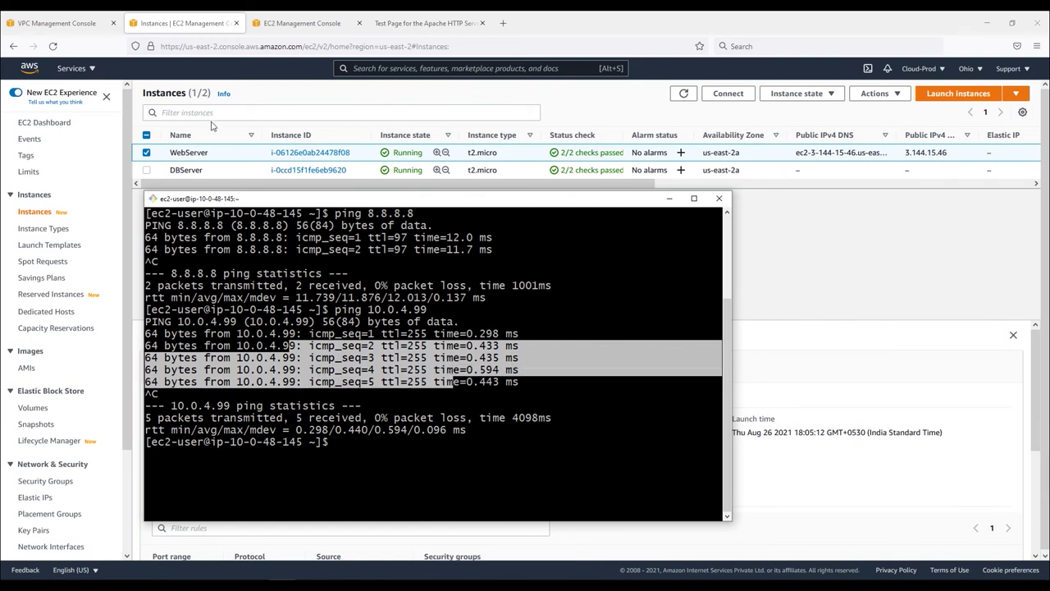
Step: Open WebServer's security group WebServer-SG in a new tab and highlight the All ICMP - IPv4 inbound rule and its source
{"action": "left_click", "coordinate": [269, 105]}
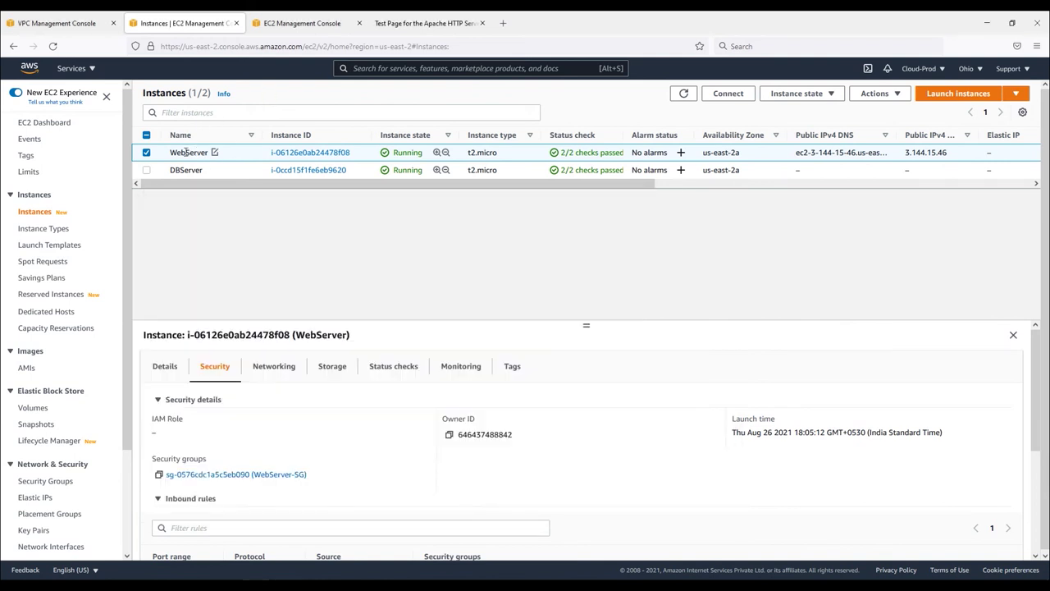
{"action": "right_click", "coordinate": [258, 474]}
{"action": "left_click", "coordinate": [302, 308]}
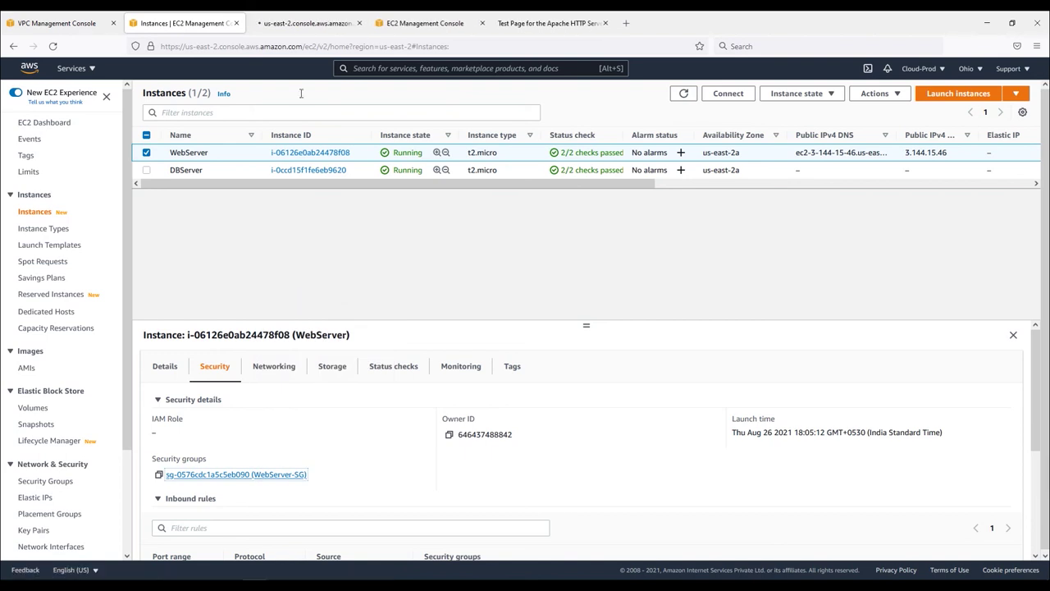
{"action": "left_click", "coordinate": [300, 23]}
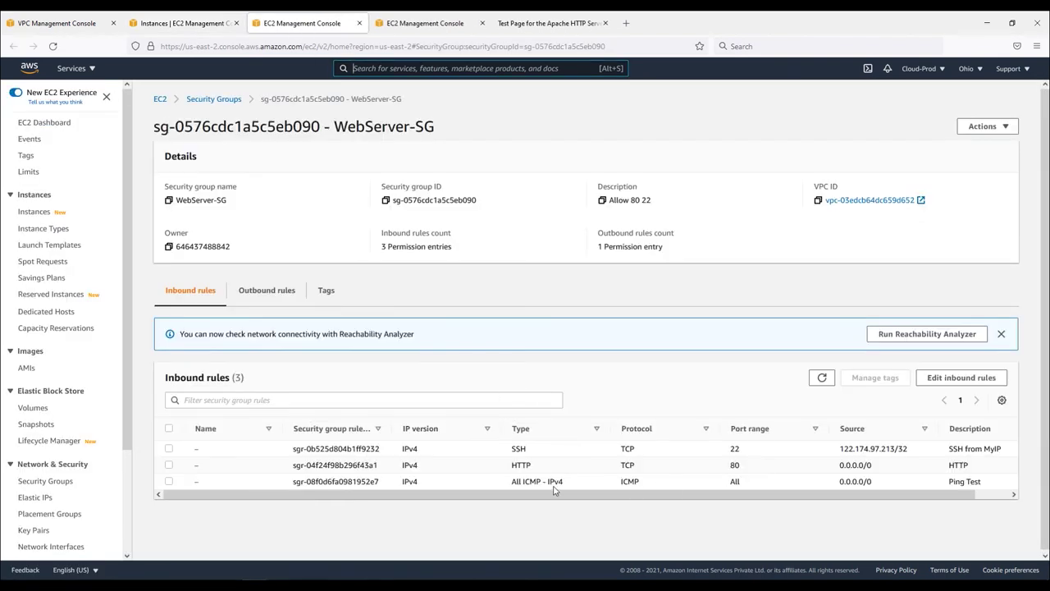
{"action": "left_click_drag", "start_coordinate": [503, 484], "coordinate": [730, 486]}
{"action": "left_click_drag", "start_coordinate": [878, 484], "coordinate": [838, 484]}
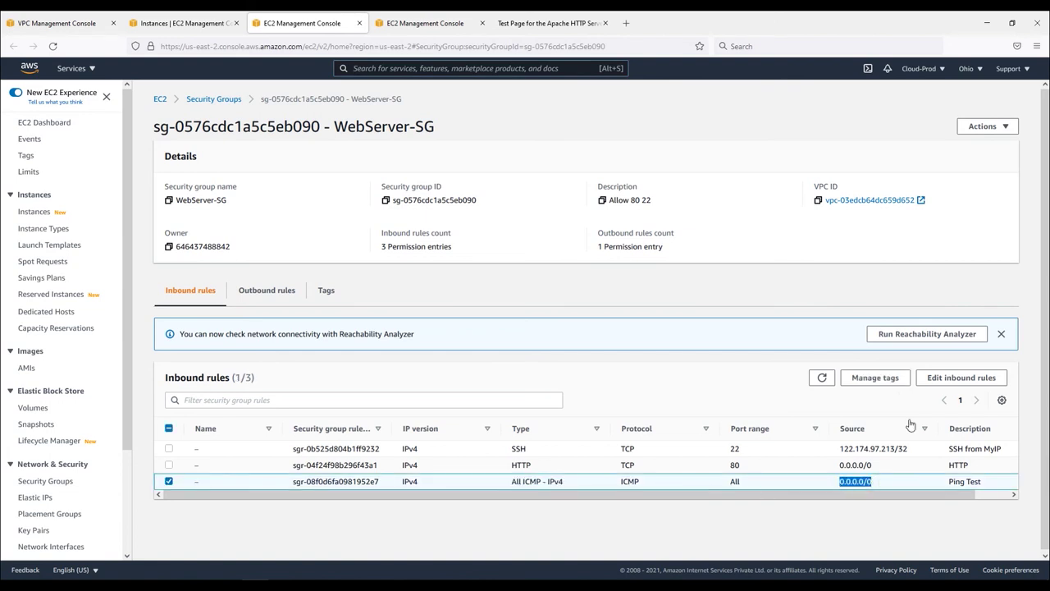
Step: Edit WebServer-SG's inbound rules and set the All ICMP - IPv4 rule's source to DBServer's private address, 10.0.48.145/32
{"action": "left_click", "coordinate": [959, 380]}
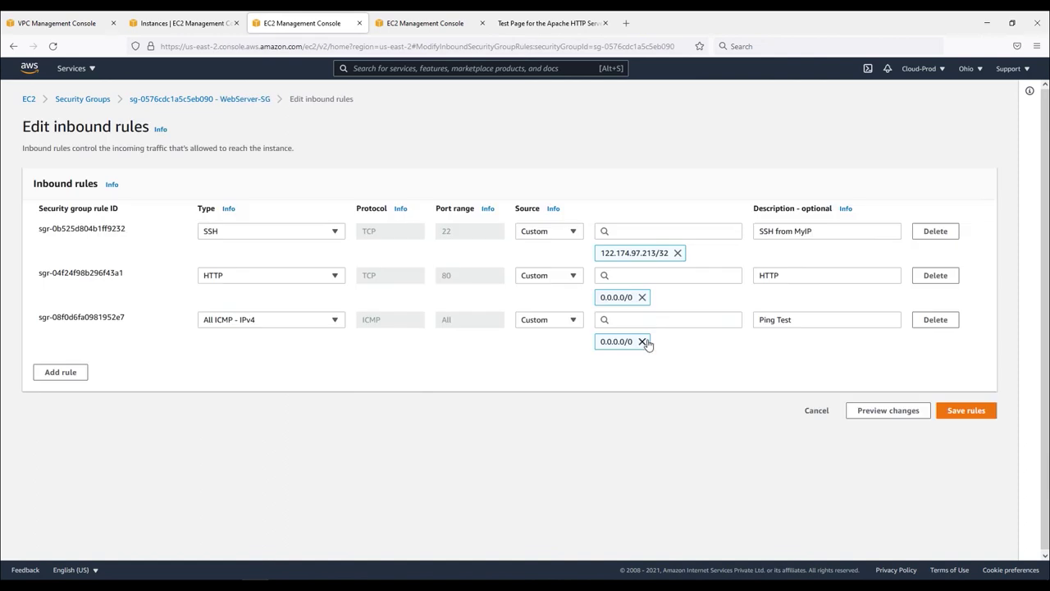
{"action": "left_click", "coordinate": [184, 22]}
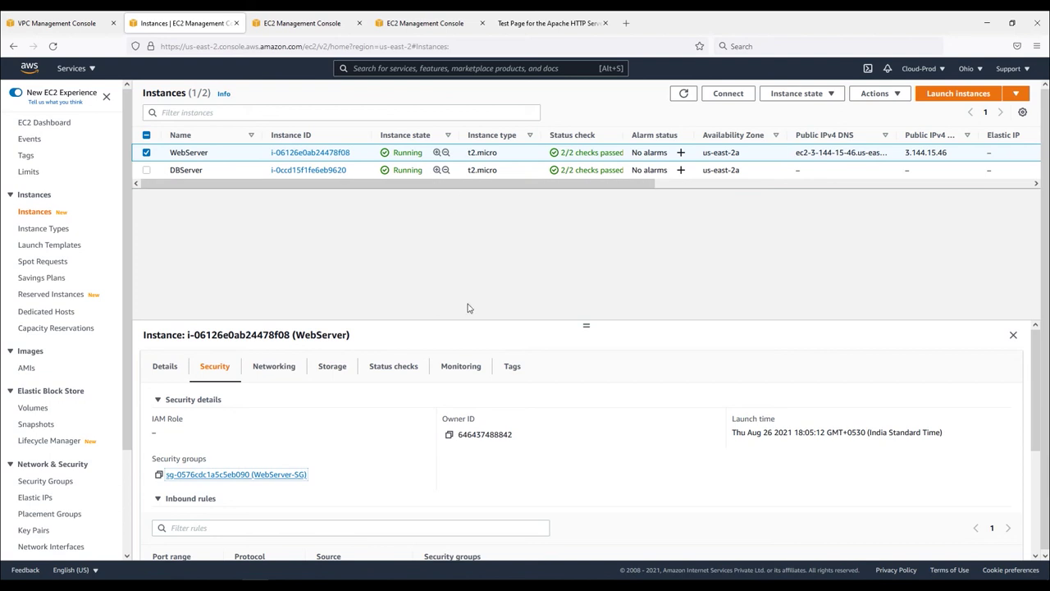
{"action": "left_click", "coordinate": [165, 366]}
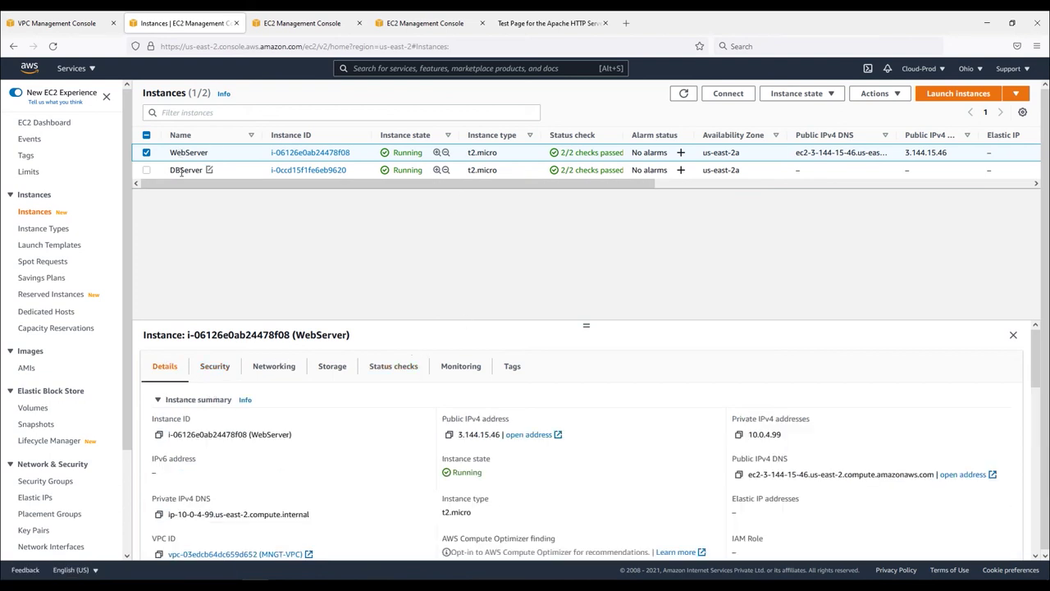
{"action": "left_click", "coordinate": [178, 170]}
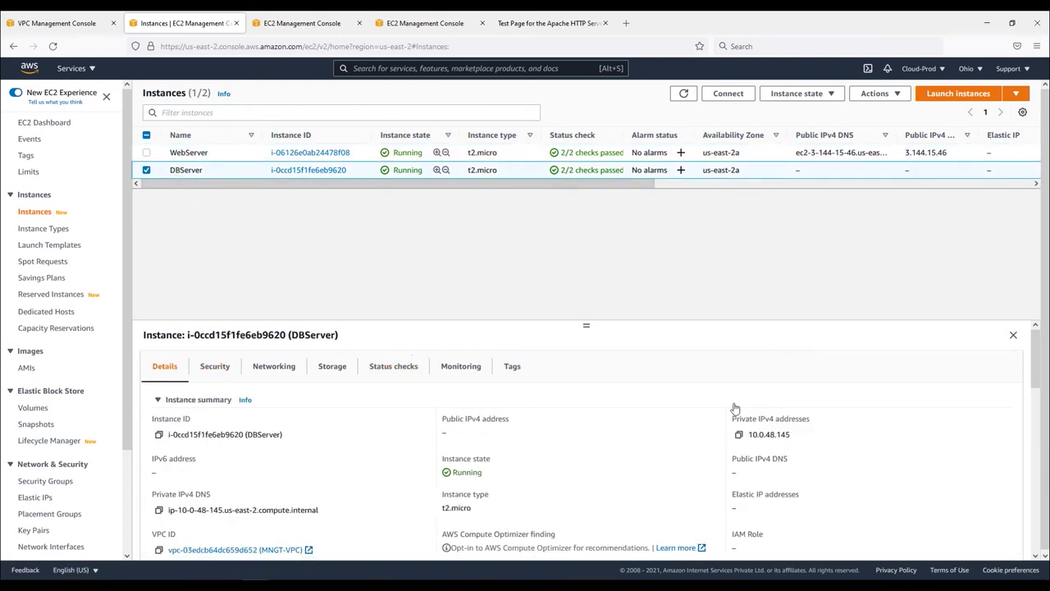
{"action": "left_click", "coordinate": [738, 434]}
{"action": "left_click", "coordinate": [300, 23]}
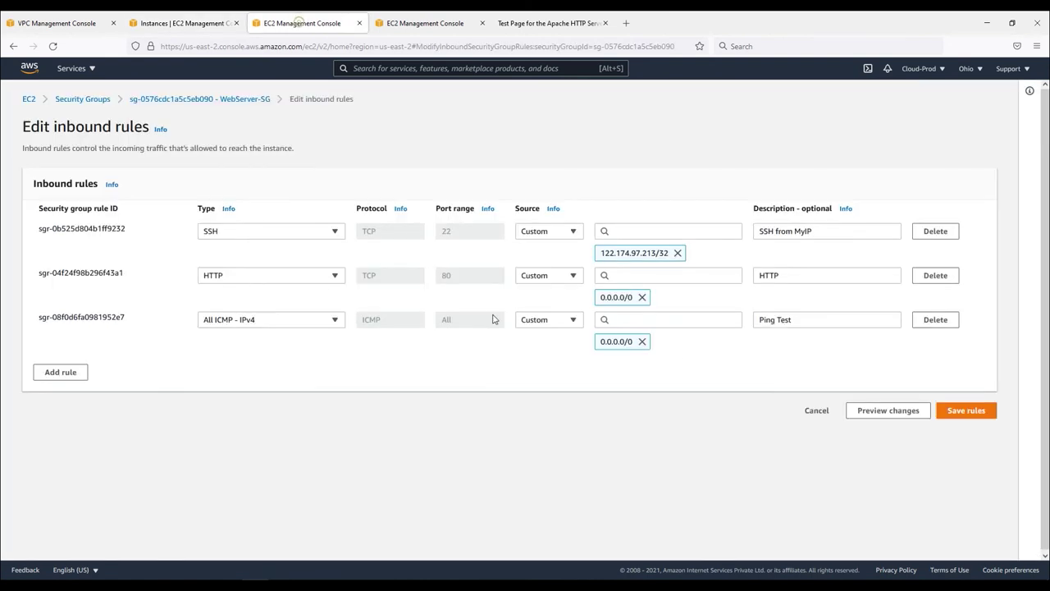
{"action": "left_click", "coordinate": [648, 320]}
{"action": "key", "text": "ctrl+v"}
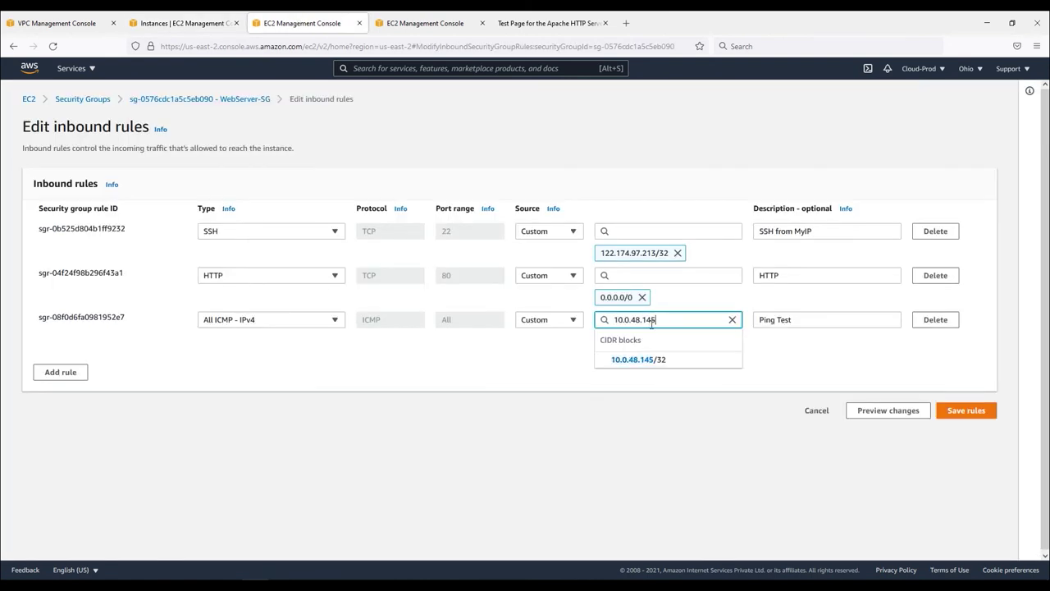
{"action": "left_click", "coordinate": [664, 362]}
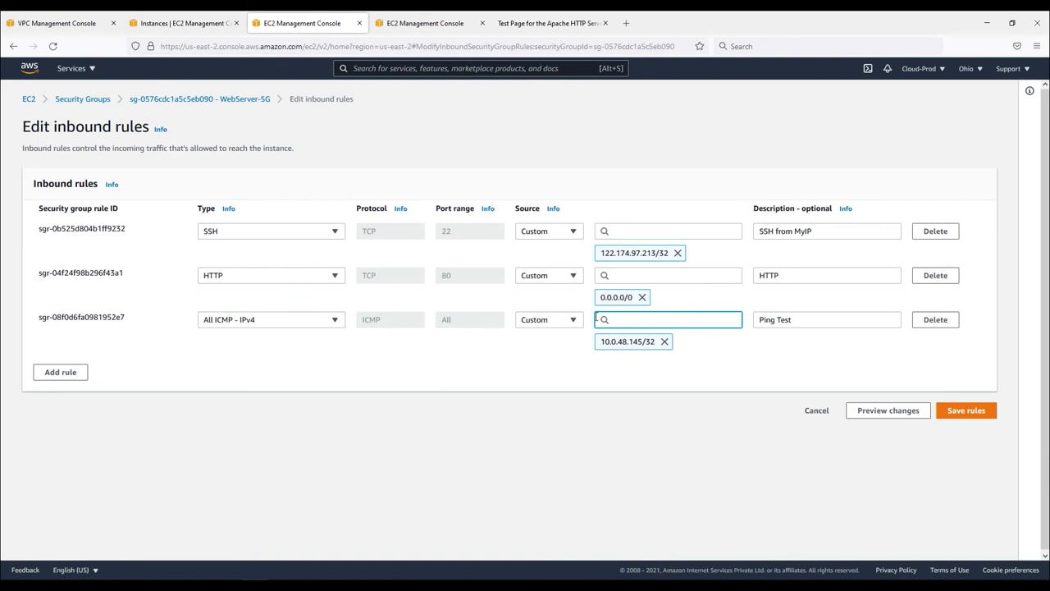
Step: Add a Custom ICMP - IPv4 inbound rule with My IP as its source
{"action": "left_click", "coordinate": [62, 372]}
{"action": "left_click", "coordinate": [267, 363]}
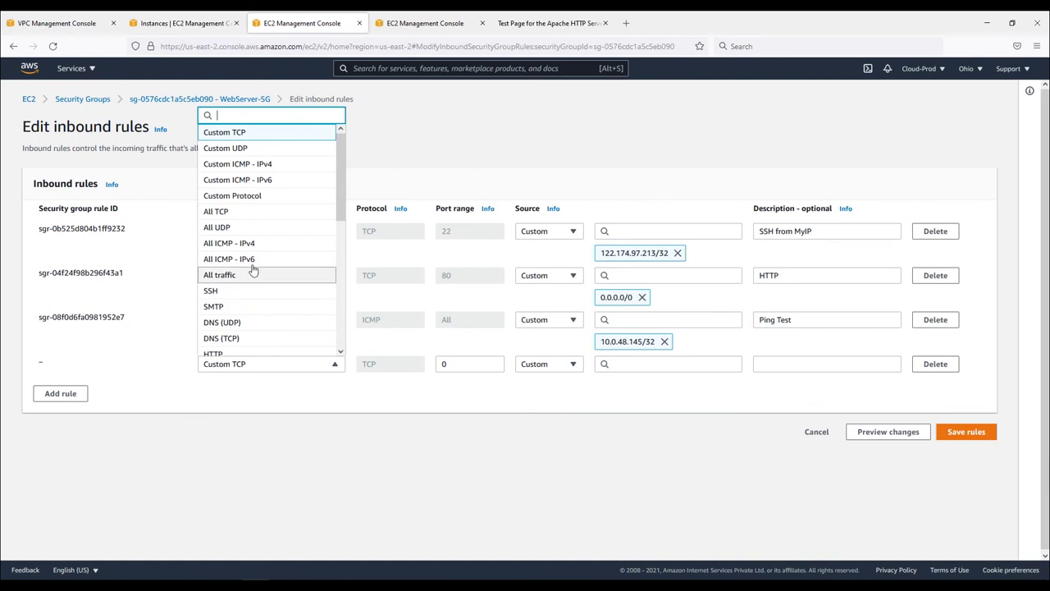
{"action": "left_click", "coordinate": [254, 165]}
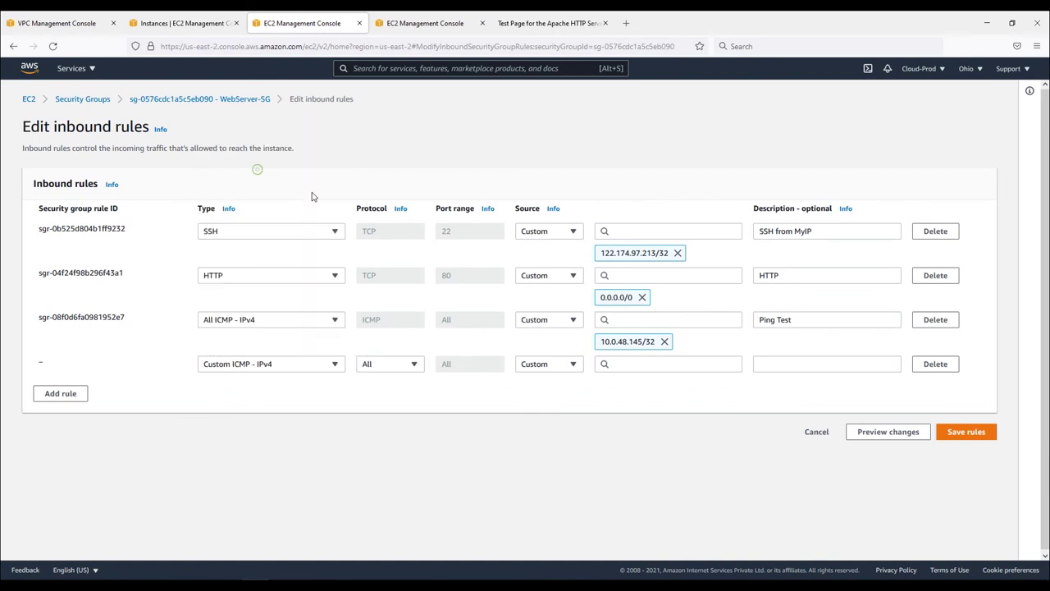
{"action": "left_click", "coordinate": [546, 367]}
{"action": "left_click", "coordinate": [530, 428]}
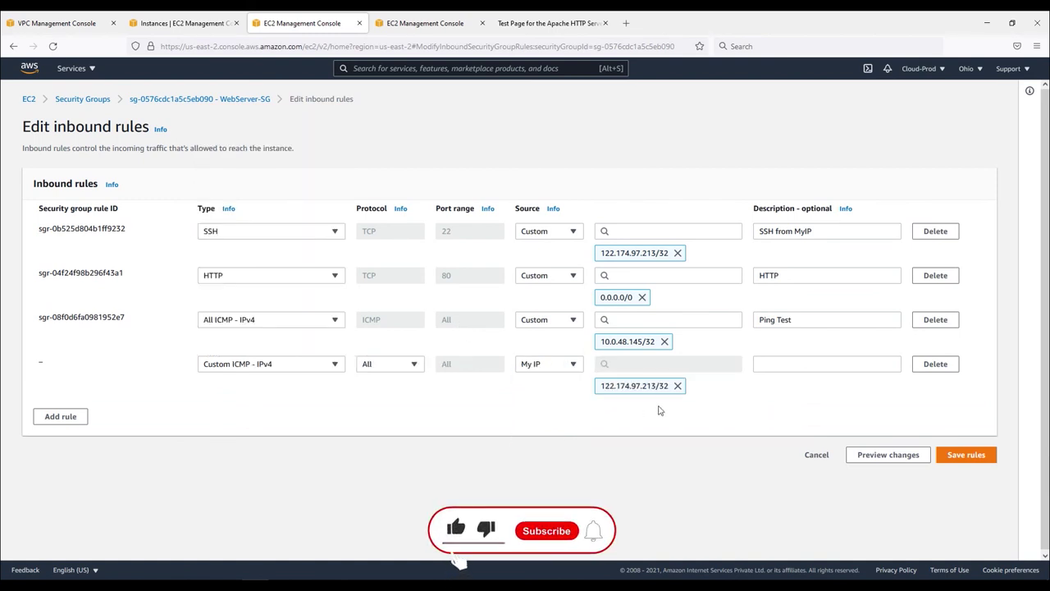
Step: Describe the ICMP rules as "Ping Test DB" for DBServer's address and "Ping Test my ip" for My IP, and save the rules
{"action": "left_click", "coordinate": [772, 363]}
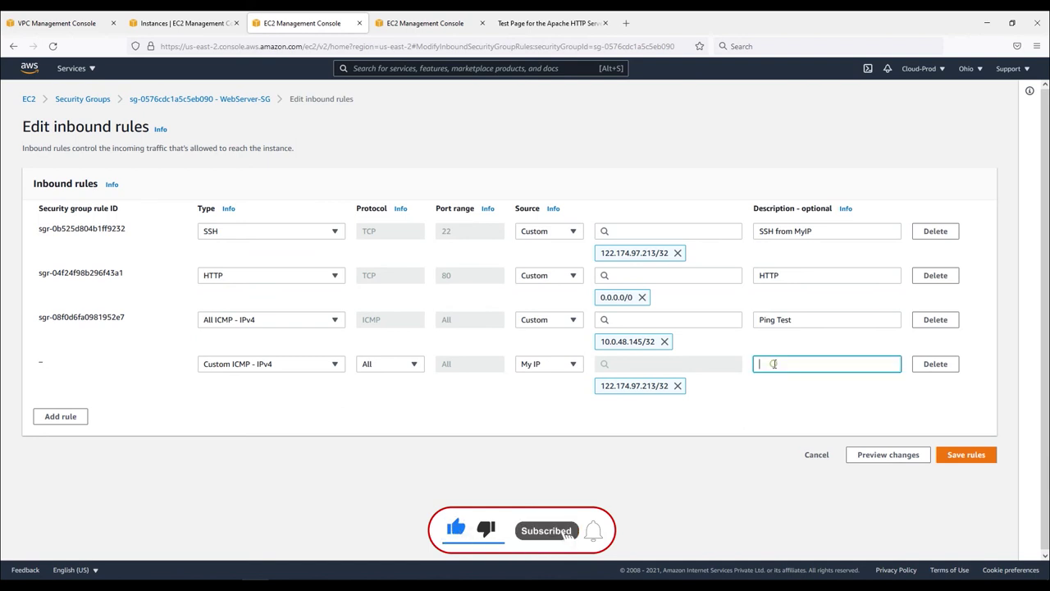
{"action": "left_click", "coordinate": [808, 319]}
{"action": "key", "text": "ctrl+a"}
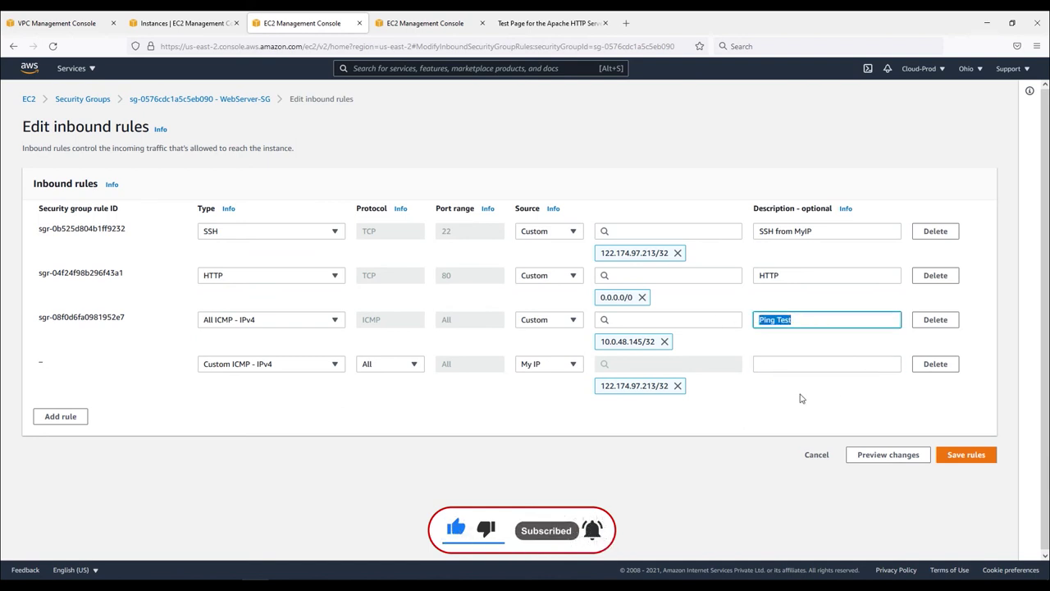
{"action": "left_click", "coordinate": [780, 366]}
{"action": "key", "text": "ctrl+v"}
{"action": "left_click", "coordinate": [815, 325]}
{"action": "type", "text": "D"}
{"action": "left_click", "coordinate": [843, 363]}
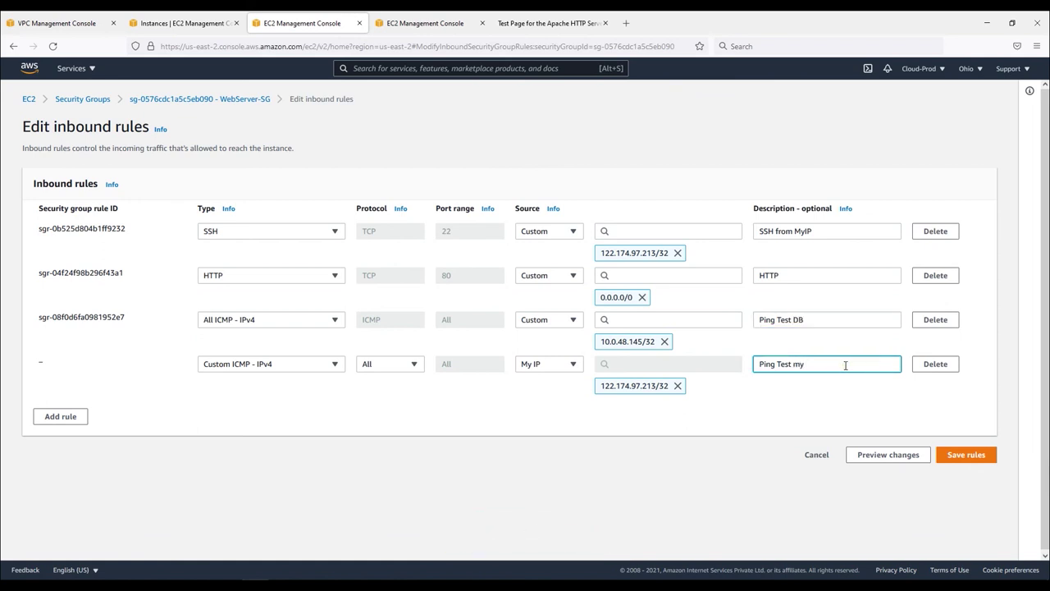
{"action": "left_click", "coordinate": [966, 455]}
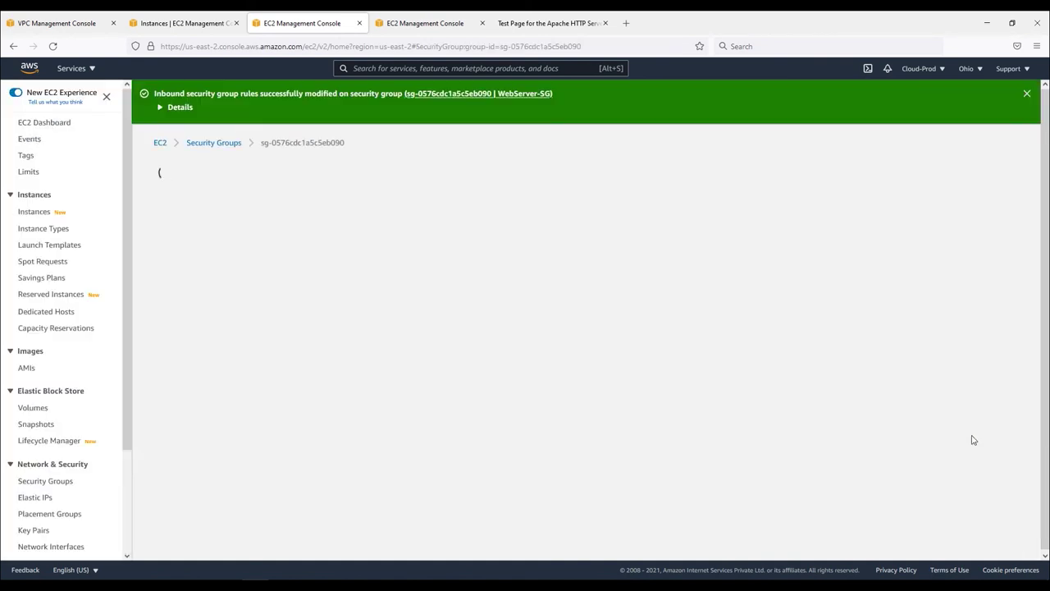
{"action": "left_click", "coordinate": [1026, 93]}
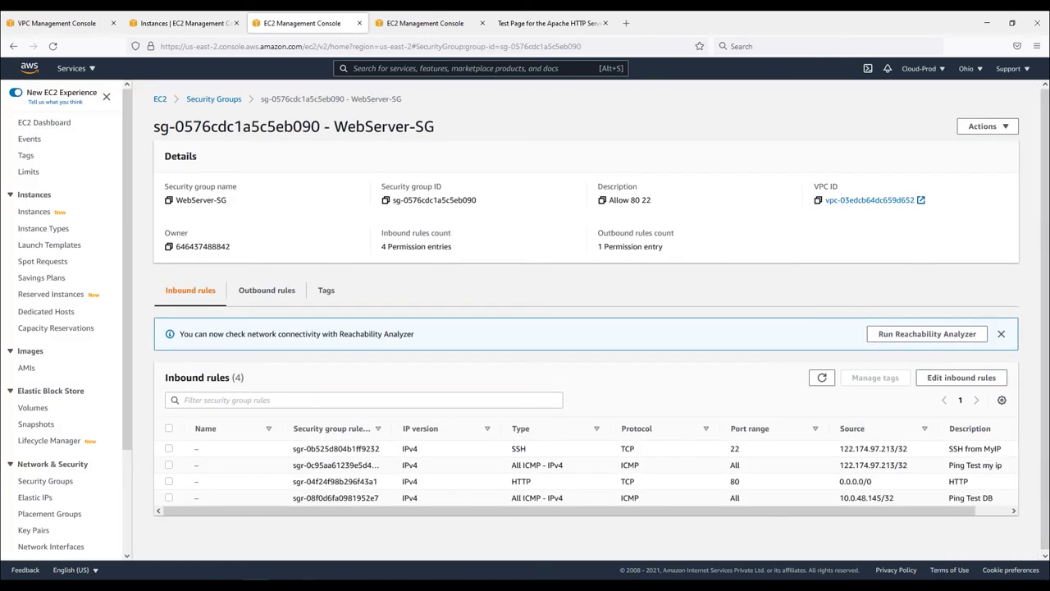
Step: Return to the terminal, rerun "ping 10.0.4.99" from the database server, stop it, and clear the terminal
{"action": "key", "text": "alt+Tab"}
{"action": "key", "text": "Up"}
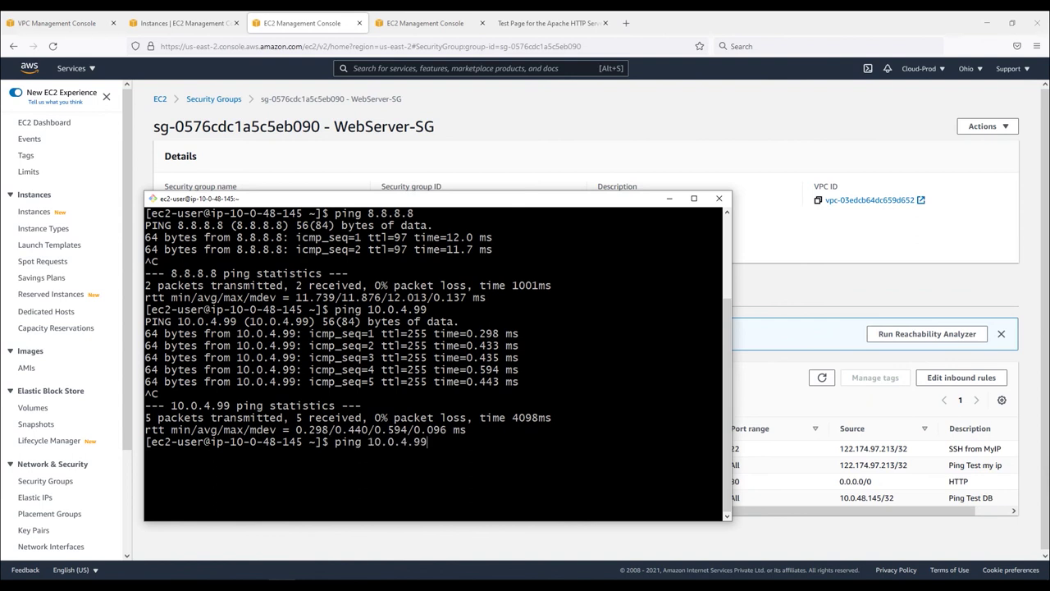
{"action": "key", "text": "Return"}
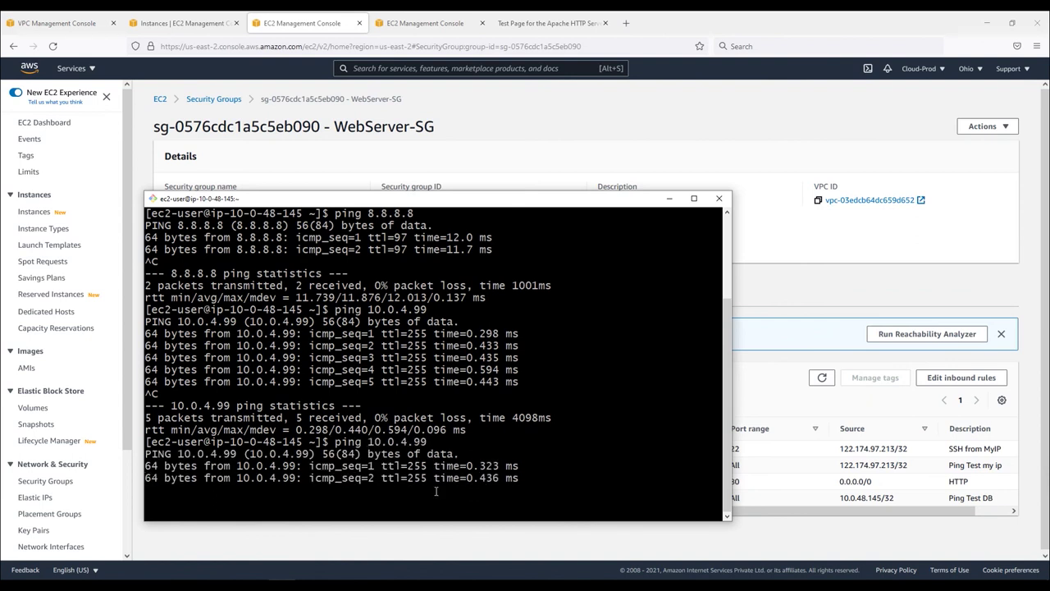
{"action": "key", "text": "ctrl+c"}
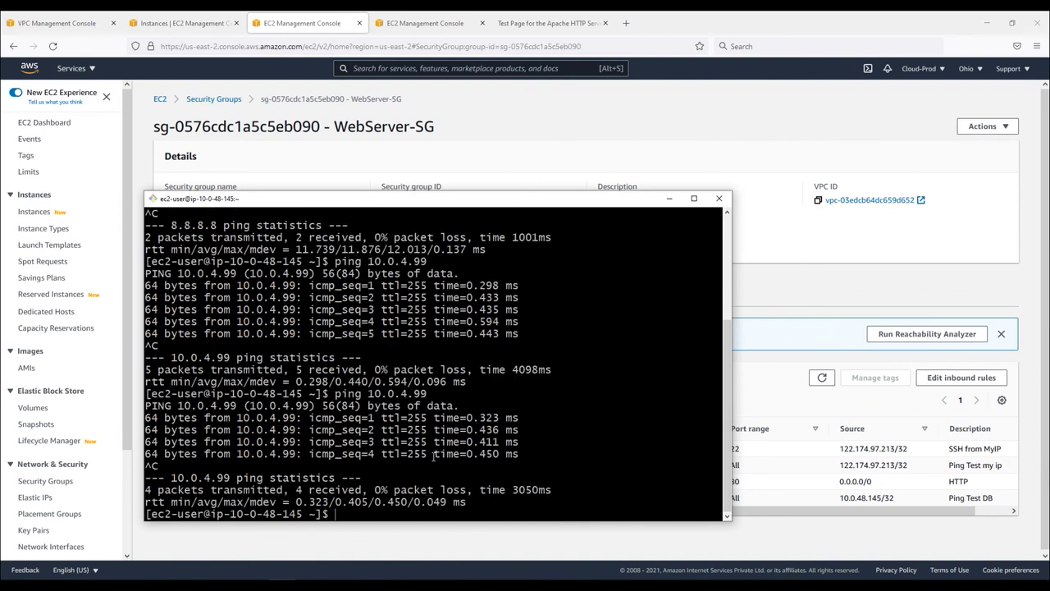
{"action": "type", "text": "clear"}
{"action": "key", "text": "Return"}
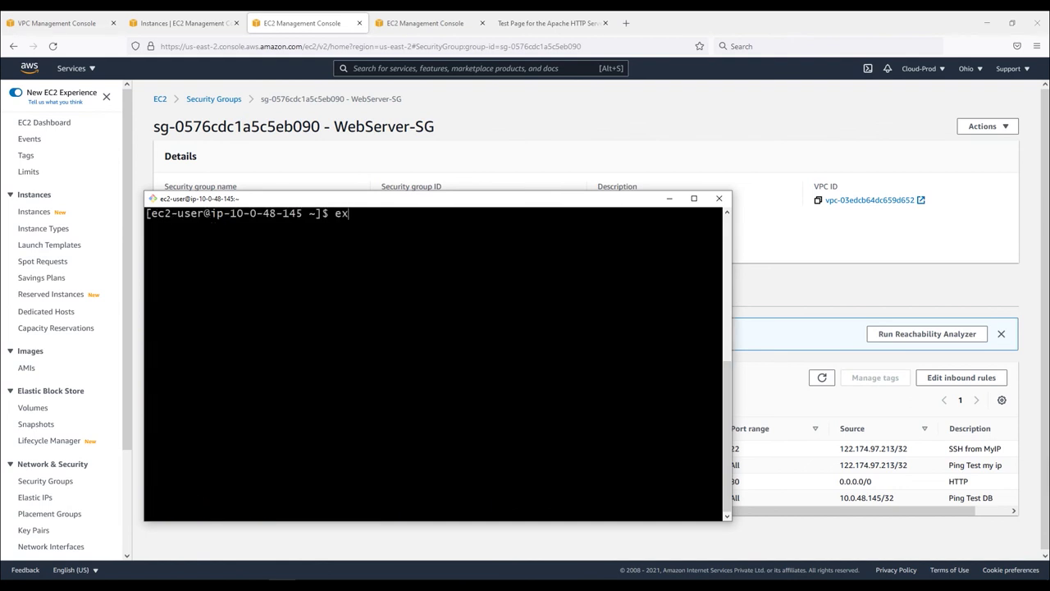
Step: Exit the SSH session on the database server to return to the web server's prompt, and enter a few blank lines
{"action": "type", "text": "exit"}
{"action": "key", "text": "Return"}
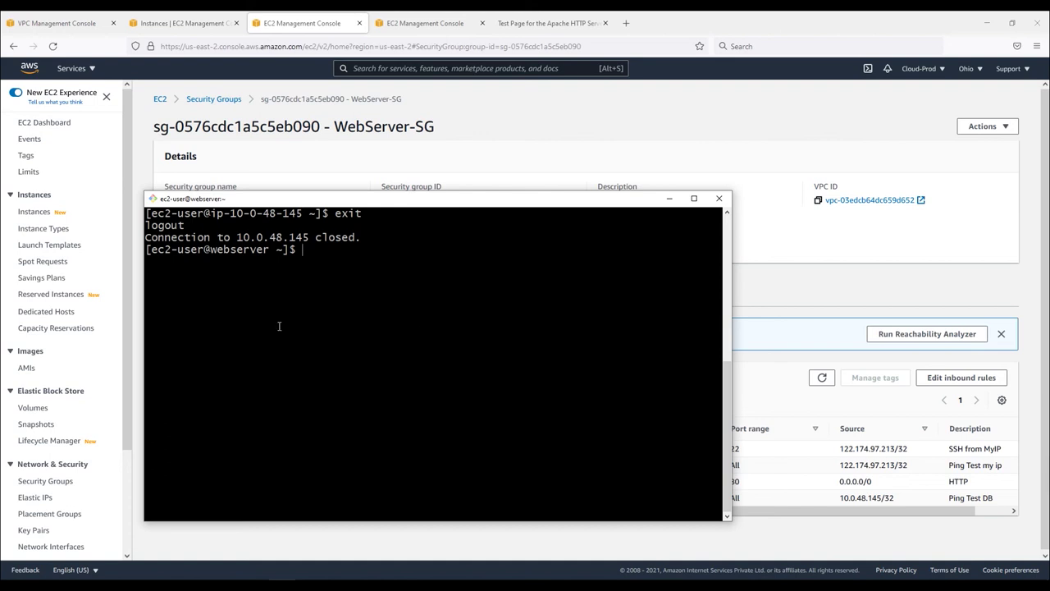
{"action": "double_click", "coordinate": [215, 254]}
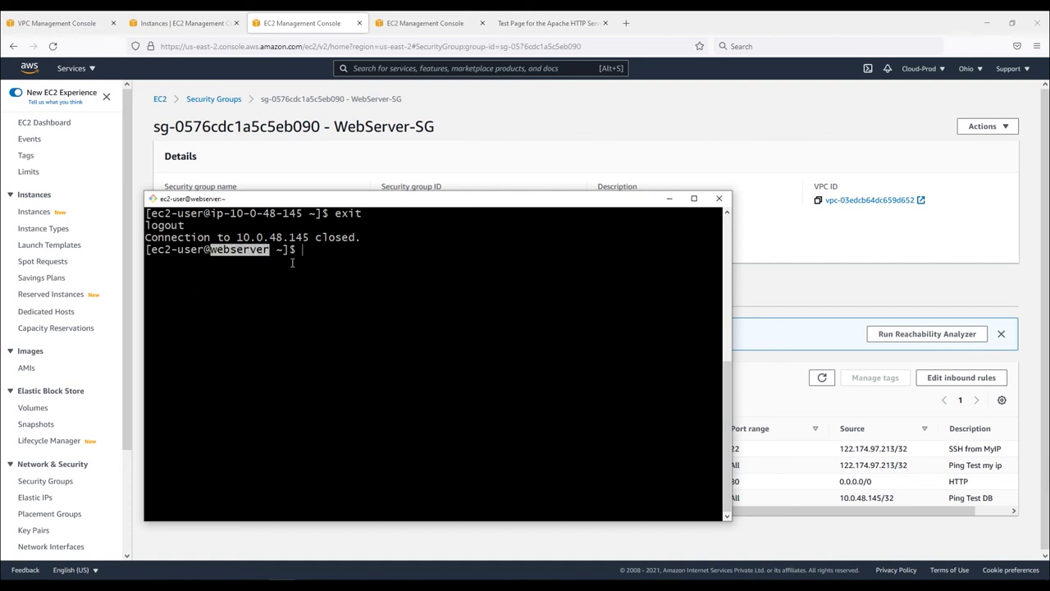
{"action": "left_click", "coordinate": [358, 305]}
{"action": "key", "text": "Return"}
{"action": "key", "text": "Return"}
{"action": "key", "text": "Return"}
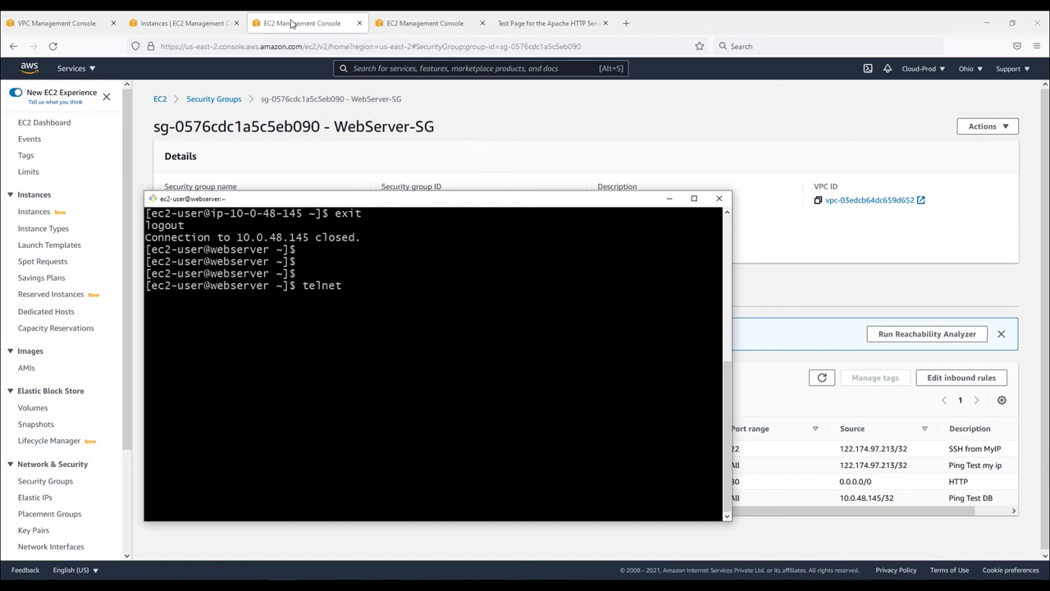
Step: Check the MySQL/Aurora rule's port in DBServer-SG's inbound rules and run "telnet 10.0.48.145 3306" from the web server
{"action": "left_click", "coordinate": [388, 23]}
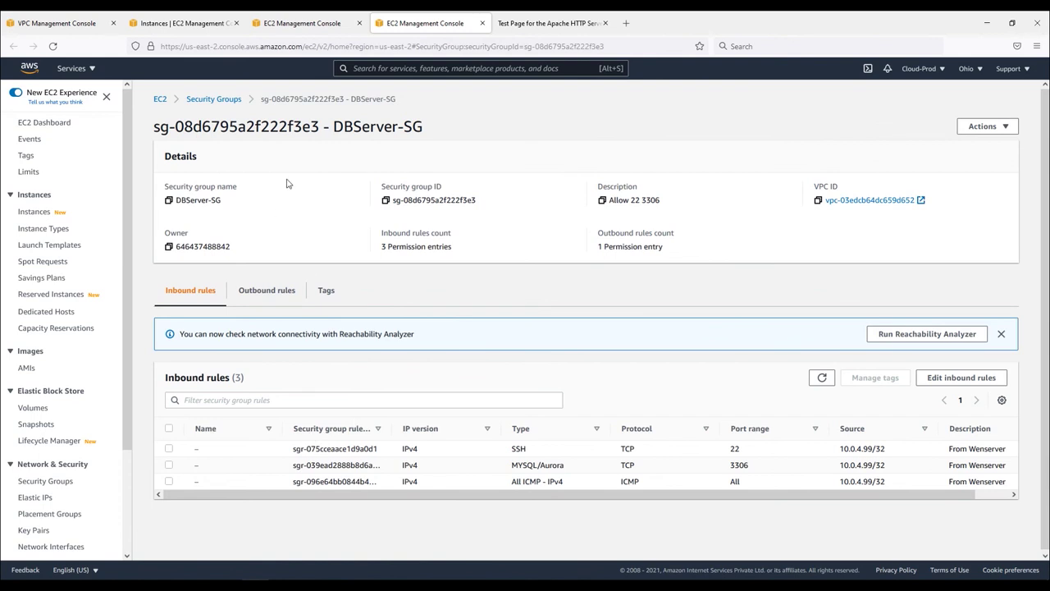
{"action": "left_click_drag", "start_coordinate": [333, 127], "coordinate": [463, 125]}
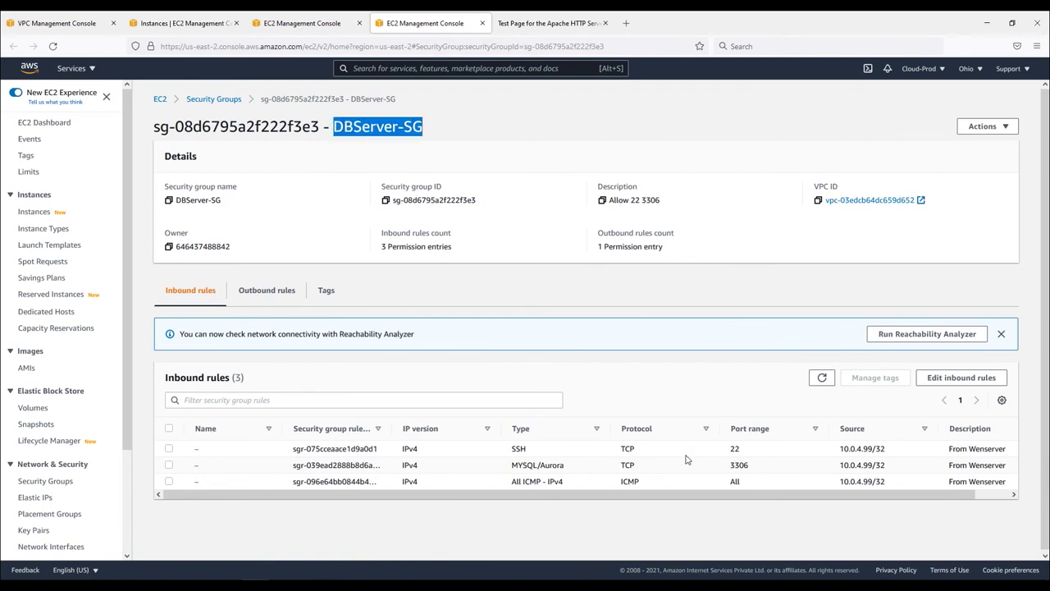
{"action": "left_click_drag", "start_coordinate": [753, 465], "coordinate": [730, 465]}
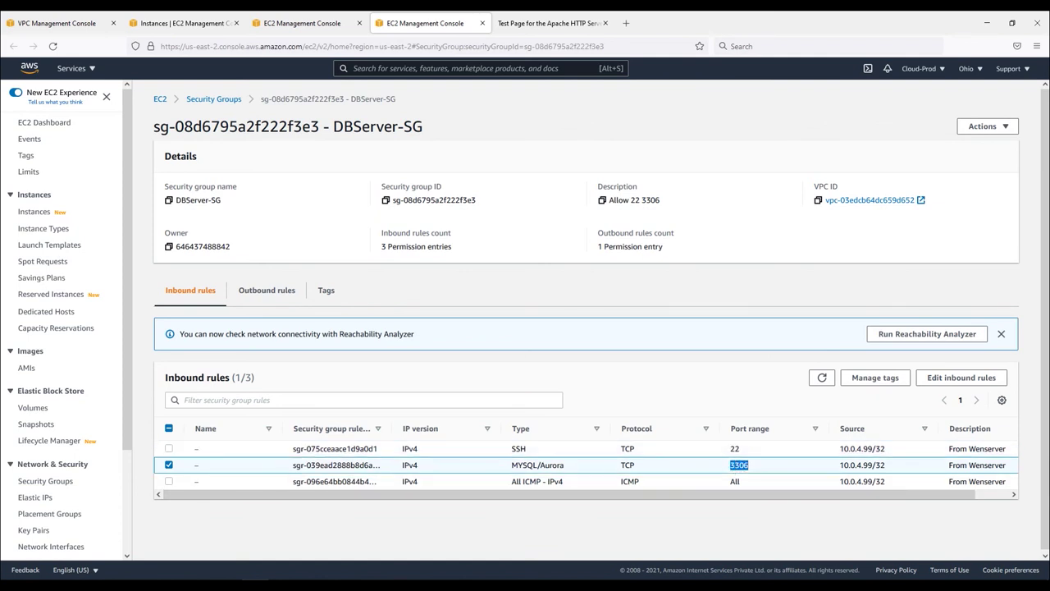
{"action": "key", "text": "alt+Tab"}
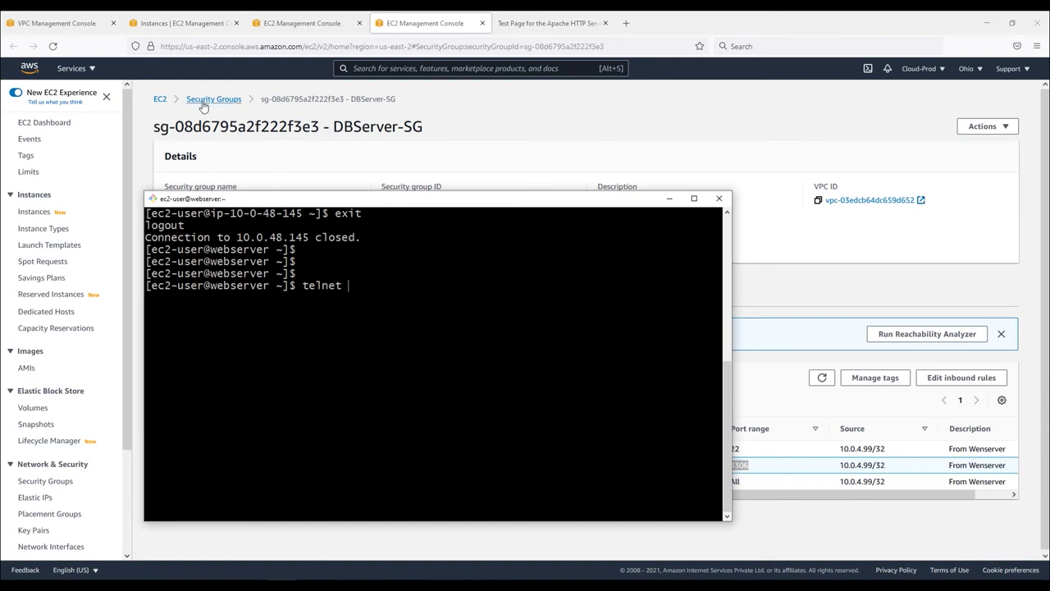
{"action": "left_click", "coordinate": [176, 31]}
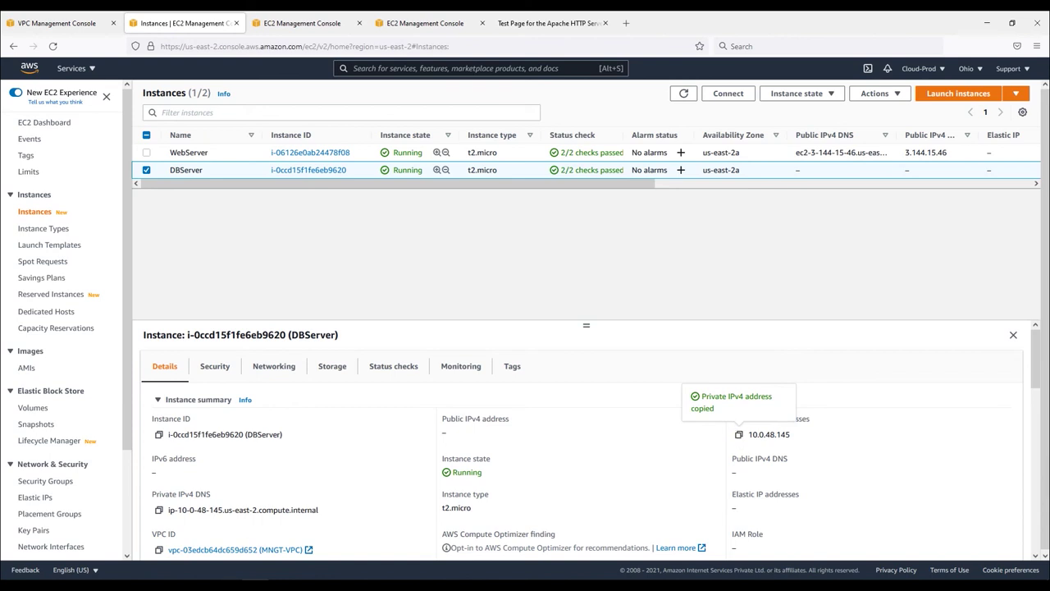
{"action": "key", "text": "alt+Tab"}
{"action": "right_click", "coordinate": [439, 339]}
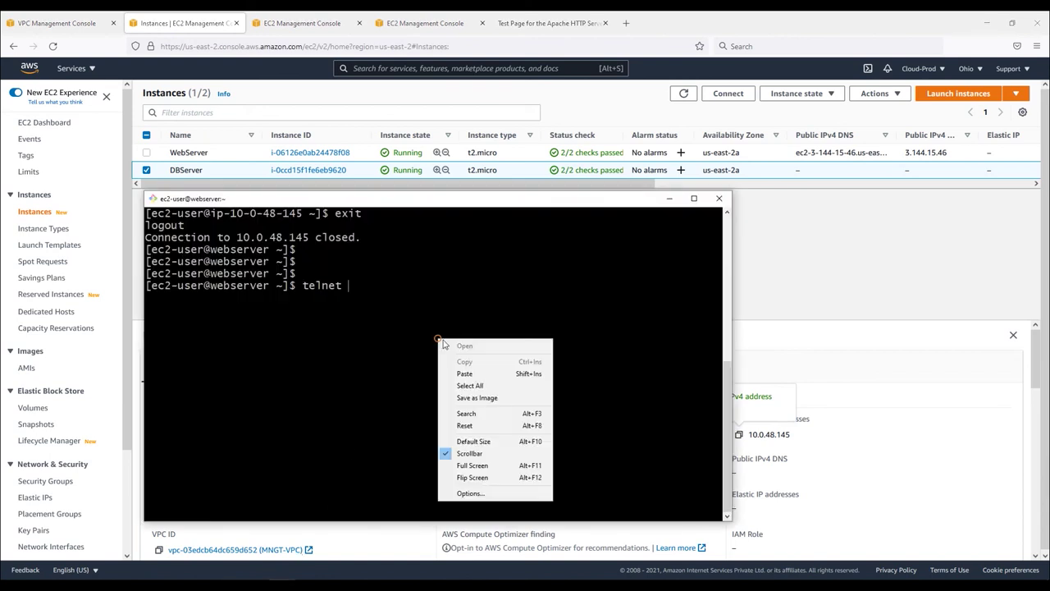
{"action": "left_click", "coordinate": [476, 374]}
{"action": "type", "text": "33"}
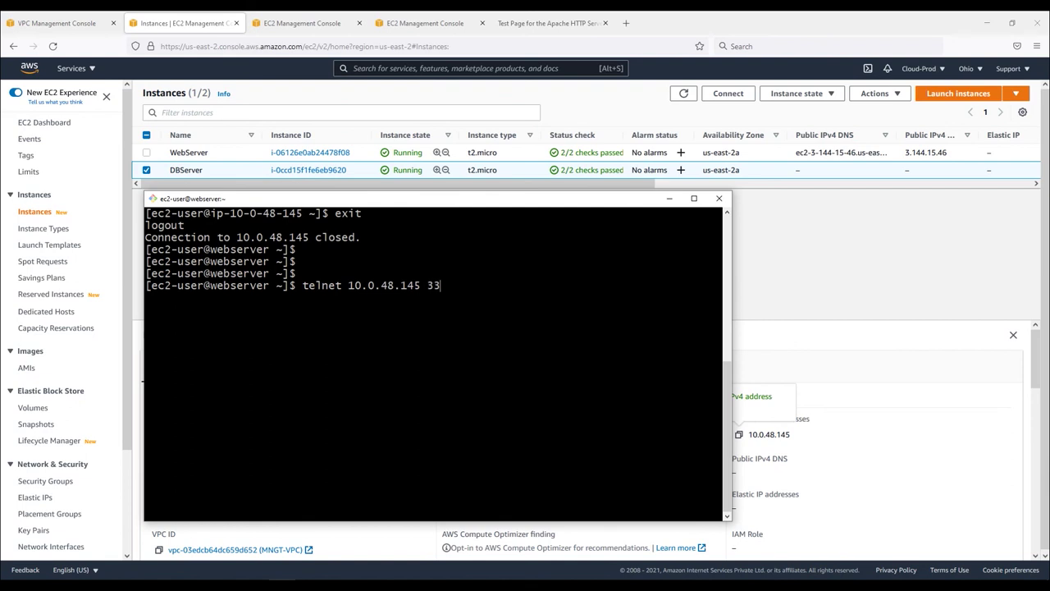
{"action": "type", "text": "06"}
{"action": "key", "text": "Return"}
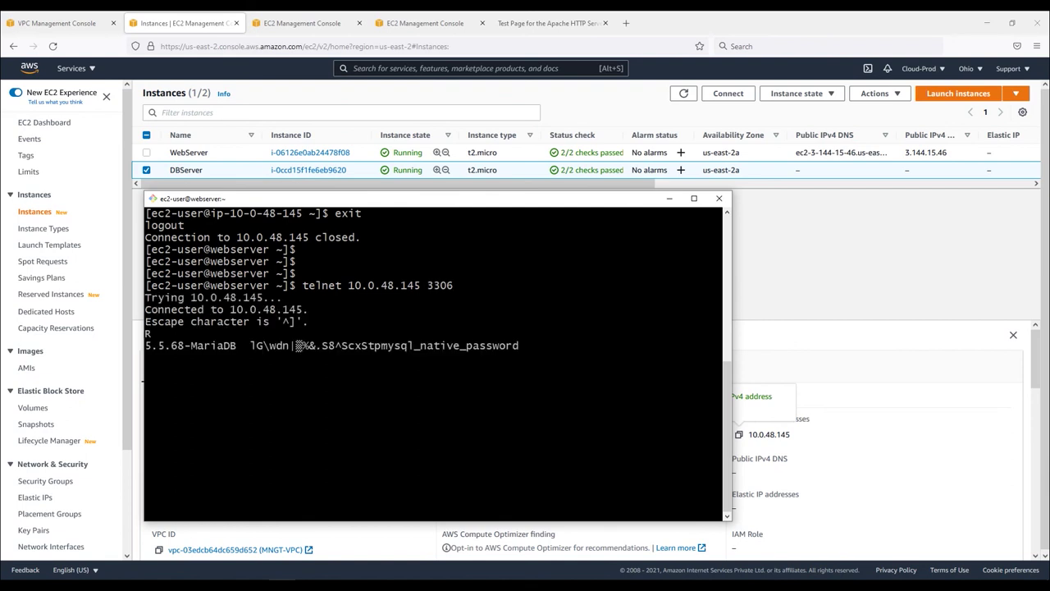
Step: End the telnet session with "exit" and clear the terminal
{"action": "type", "text": "exit"}
{"action": "key", "text": "Return"}
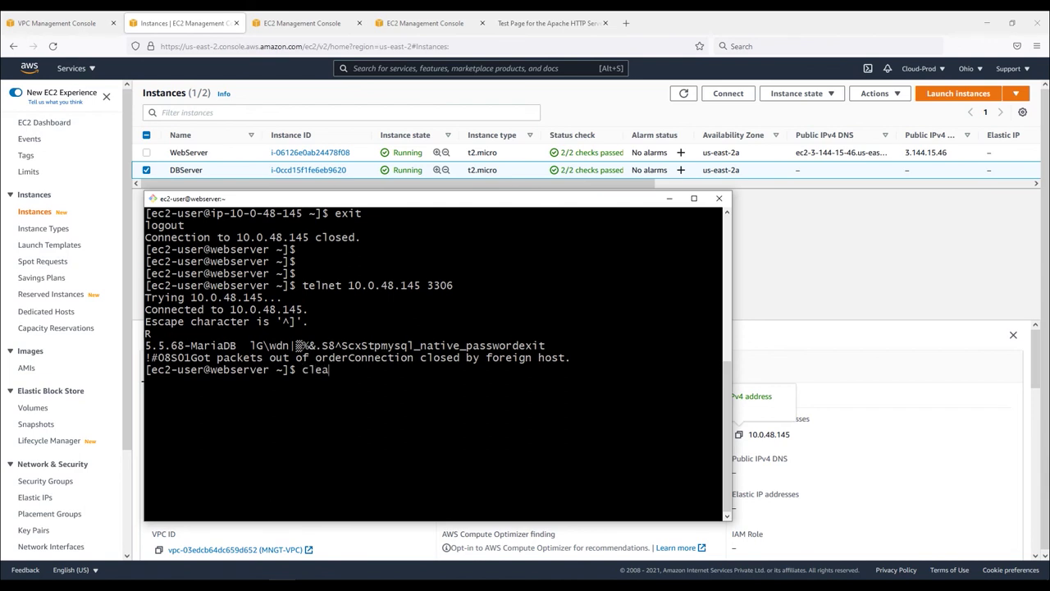
{"action": "key", "text": "Return"}
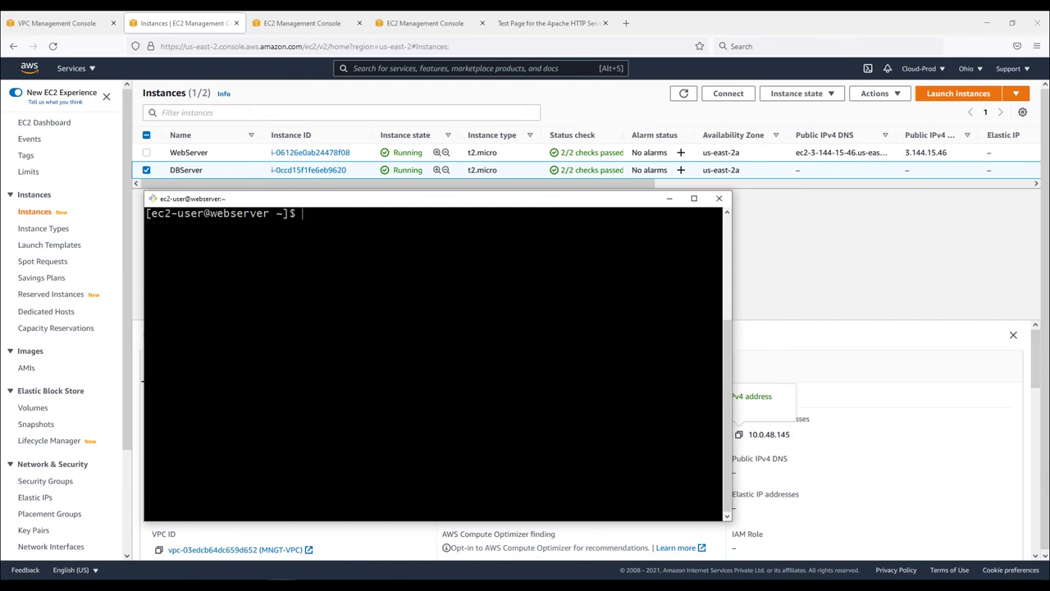